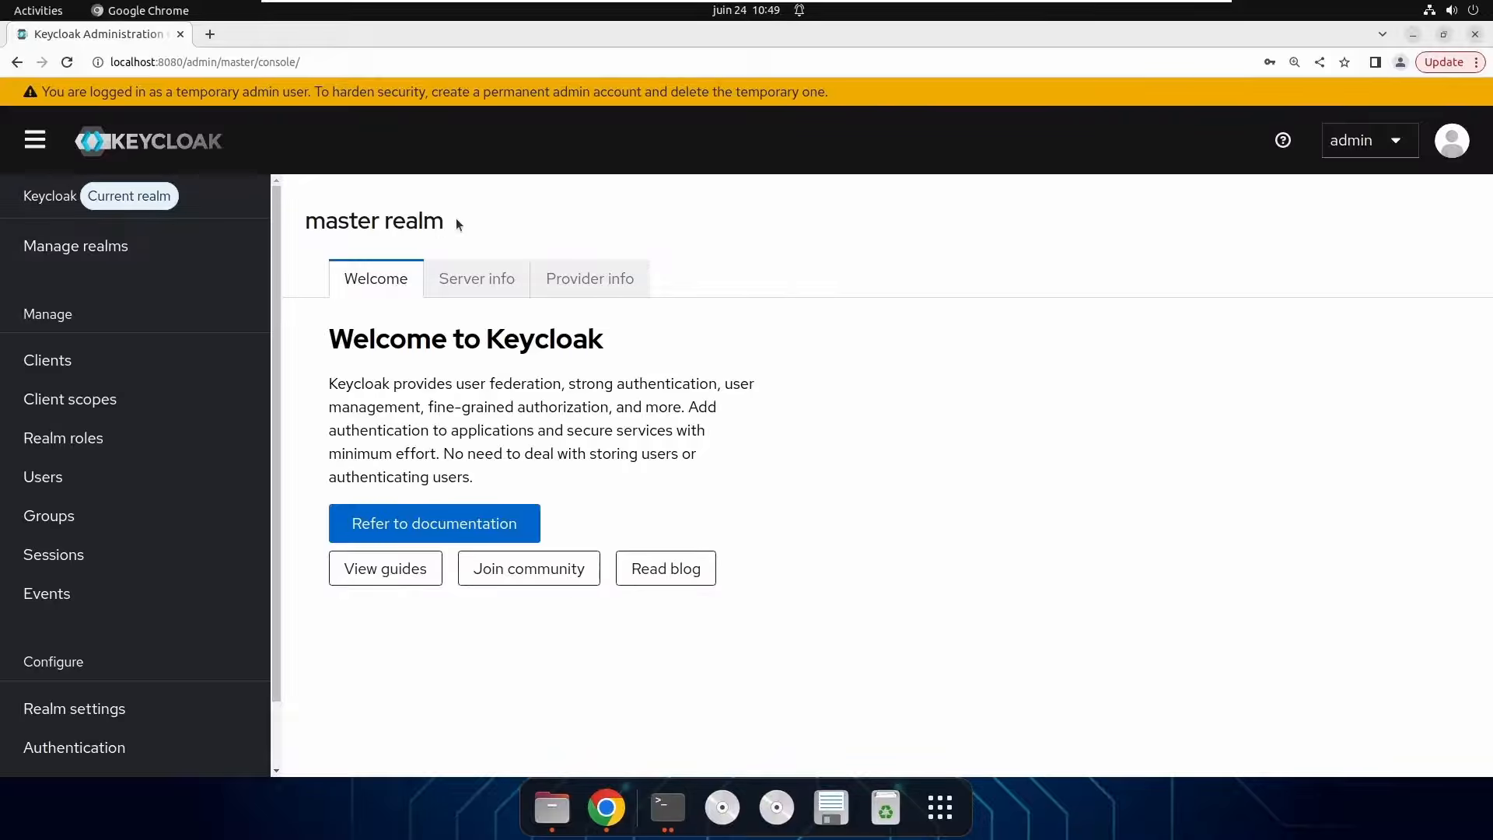
Check the master realm's server info: version 26.2.5 and ORGANIZATION enabled as Supported.
{"action": "left_click_drag", "start_coordinate": [456, 221], "coordinate": [300, 225]}
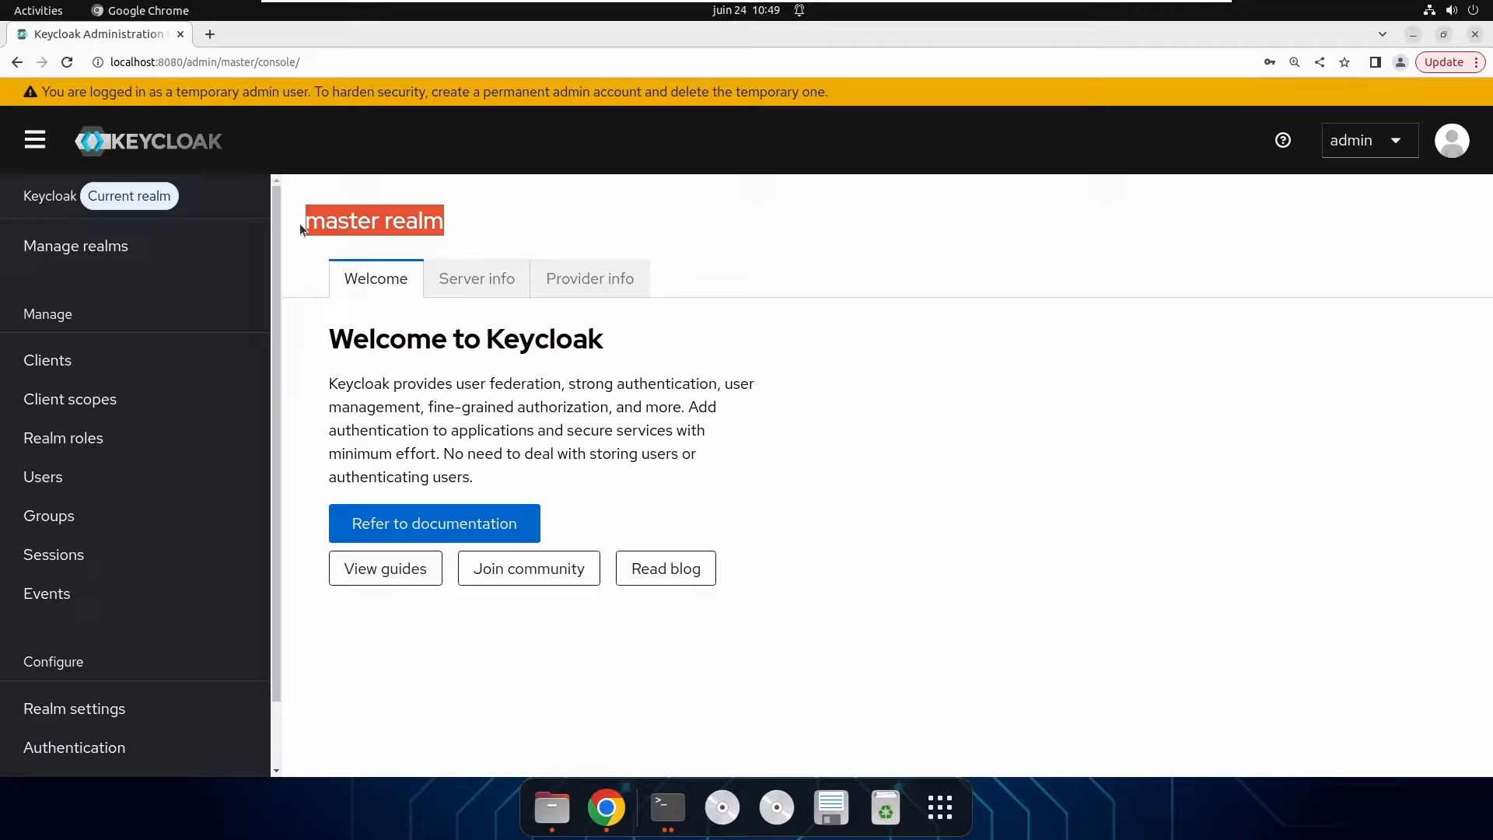
{"action": "left_click", "coordinate": [600, 212]}
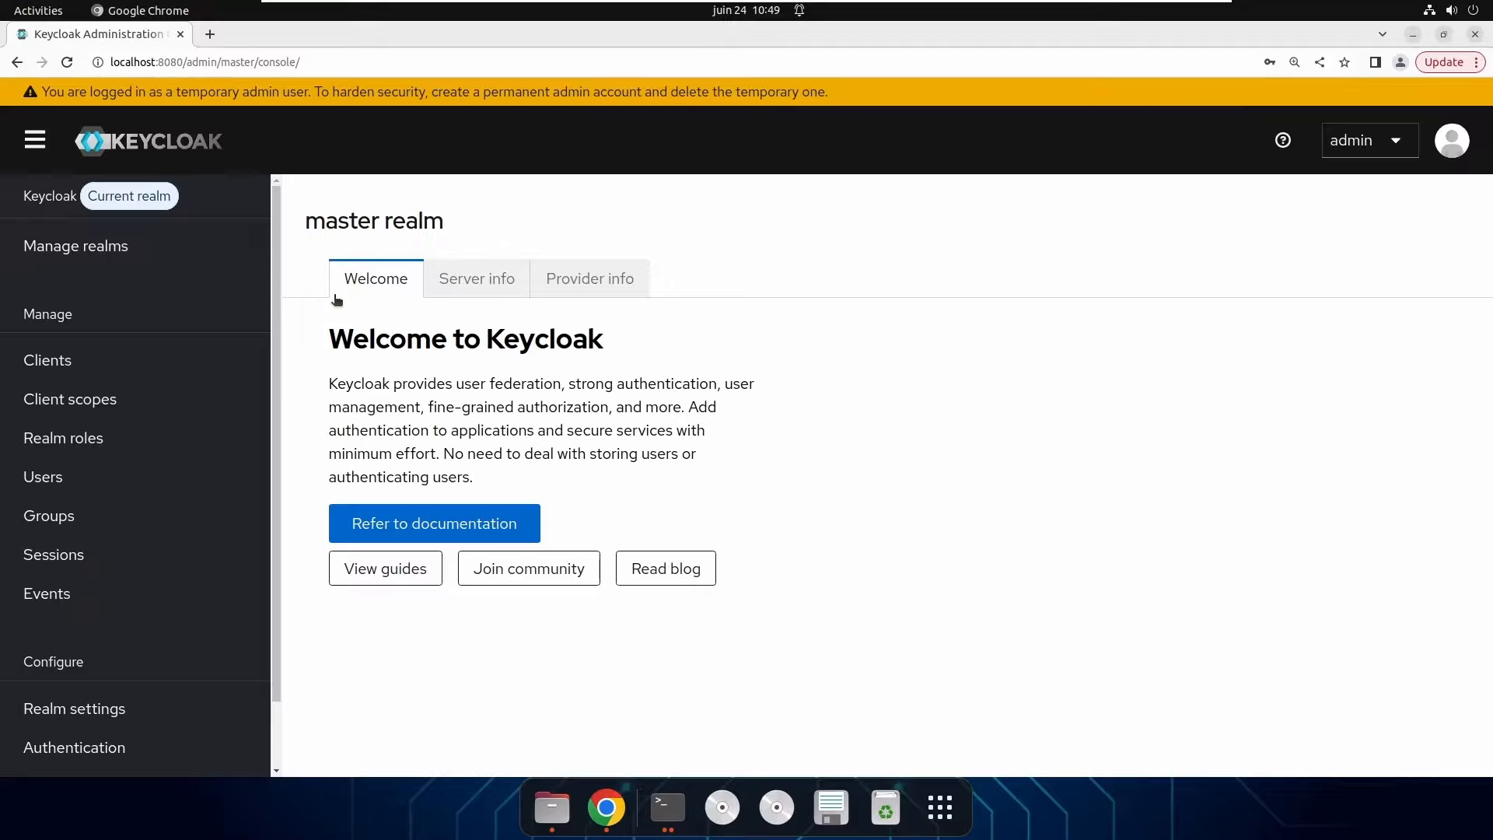
{"action": "left_click", "coordinate": [497, 281]}
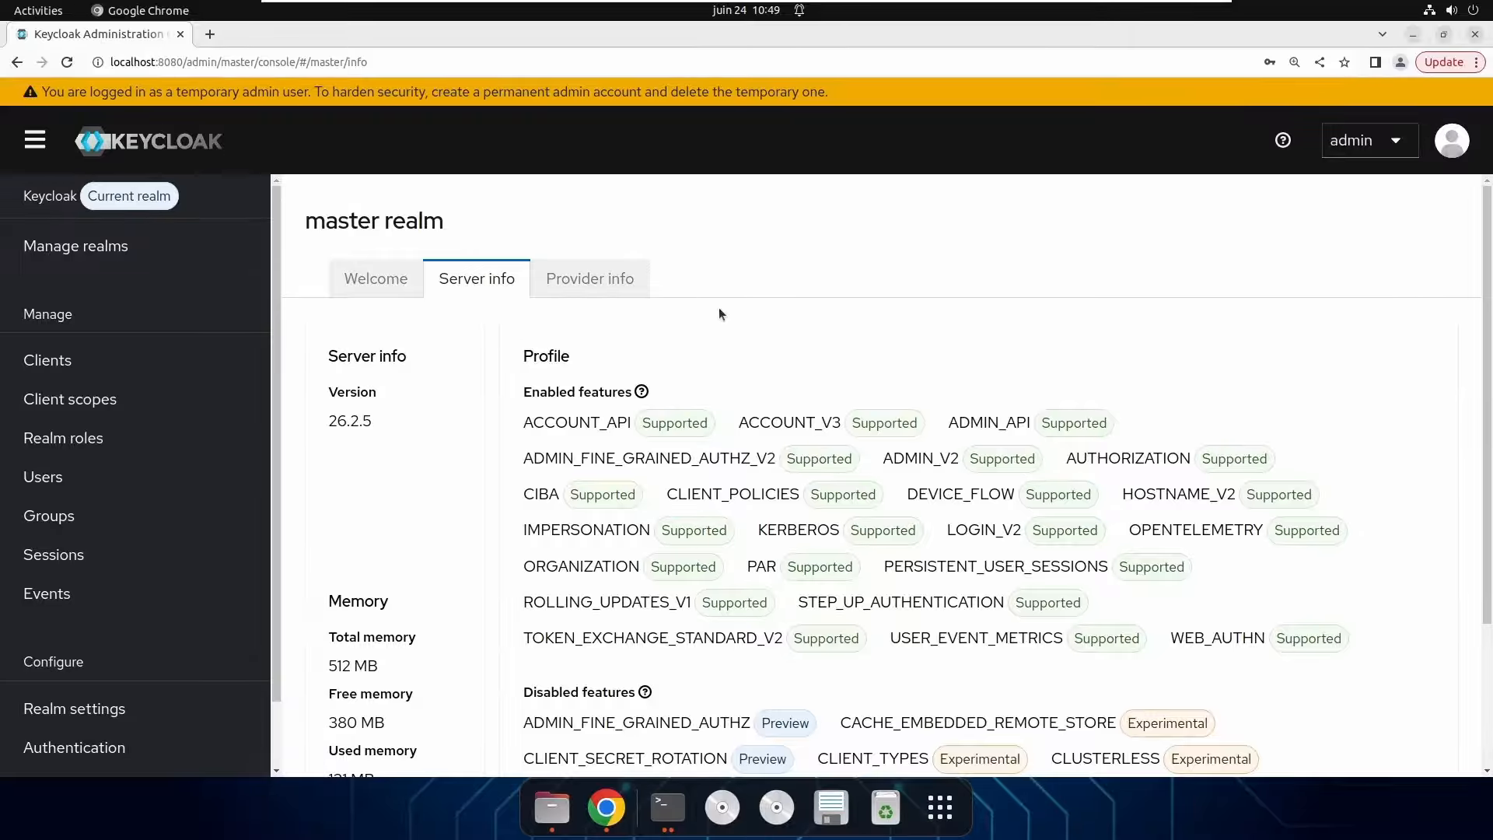
{"action": "scroll", "coordinate": [719, 305], "scroll_direction": "down", "scroll_amount": 3}
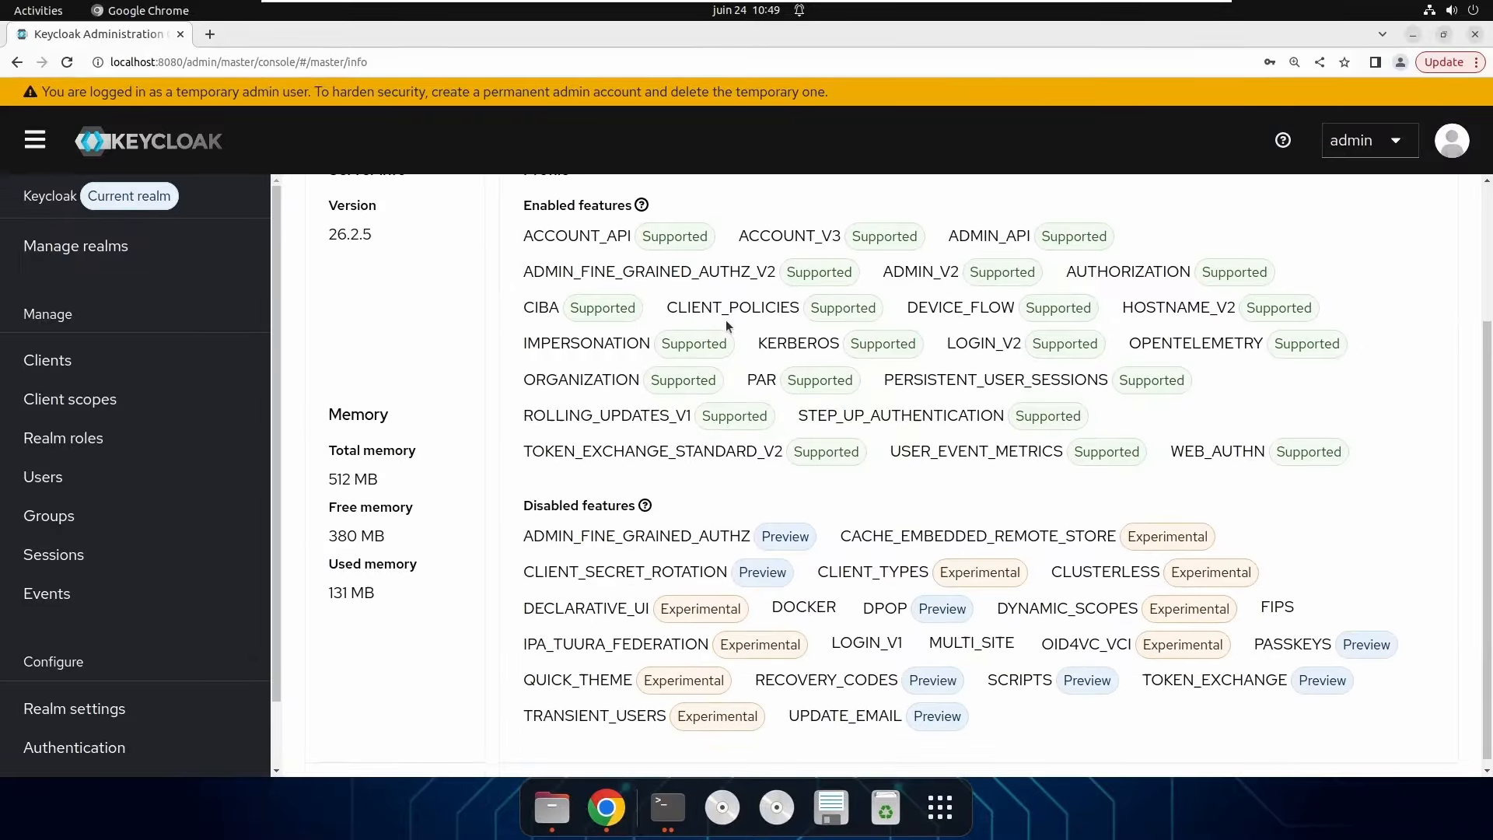
{"action": "scroll", "coordinate": [727, 322], "scroll_direction": "up", "scroll_amount": 1}
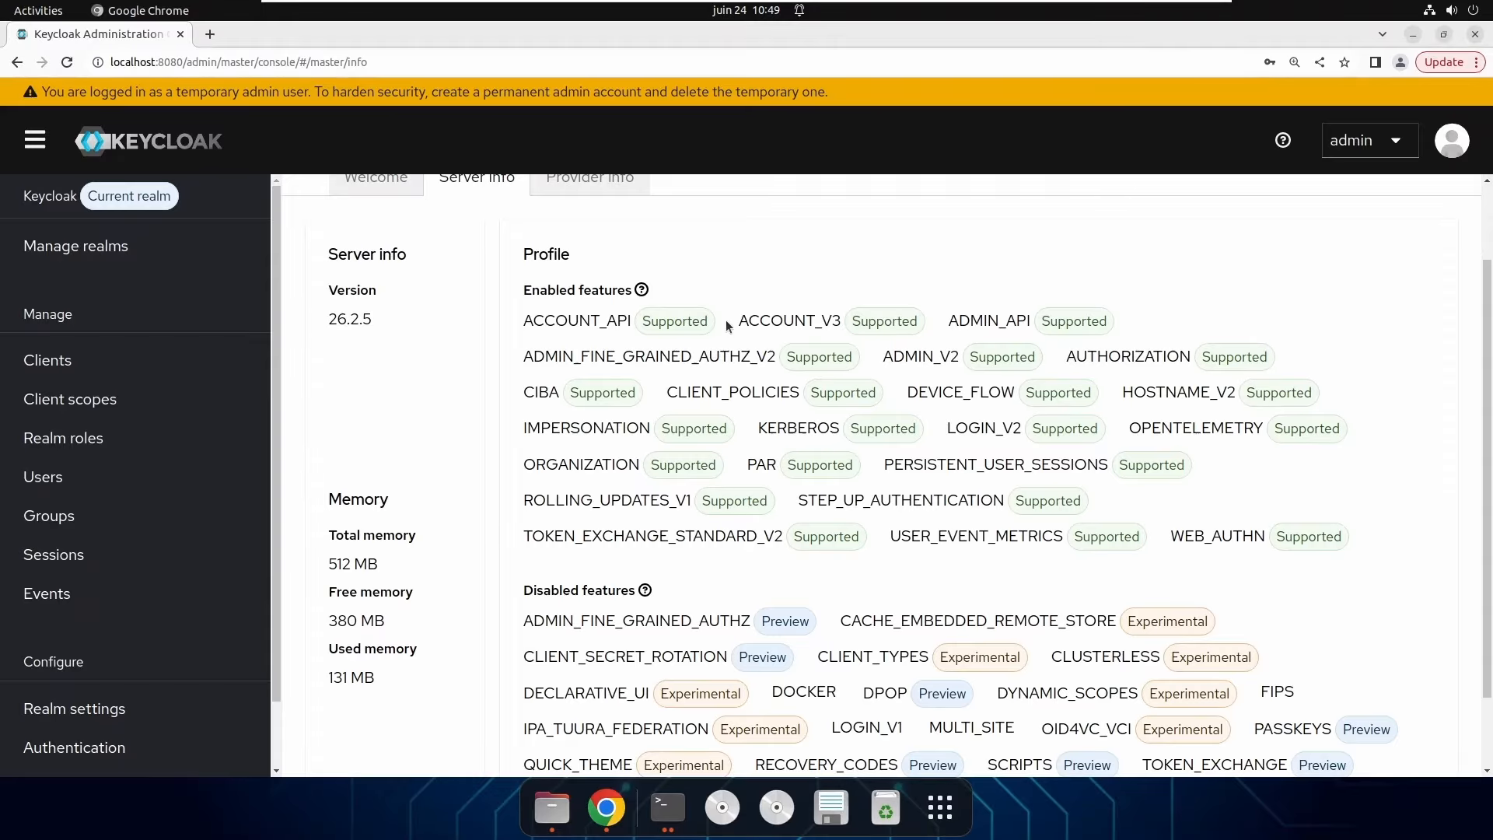
{"action": "left_click_drag", "start_coordinate": [327, 287], "coordinate": [375, 284]}
{"action": "left_click", "coordinate": [367, 322]}
{"action": "left_click_drag", "start_coordinate": [523, 467], "coordinate": [699, 468]}
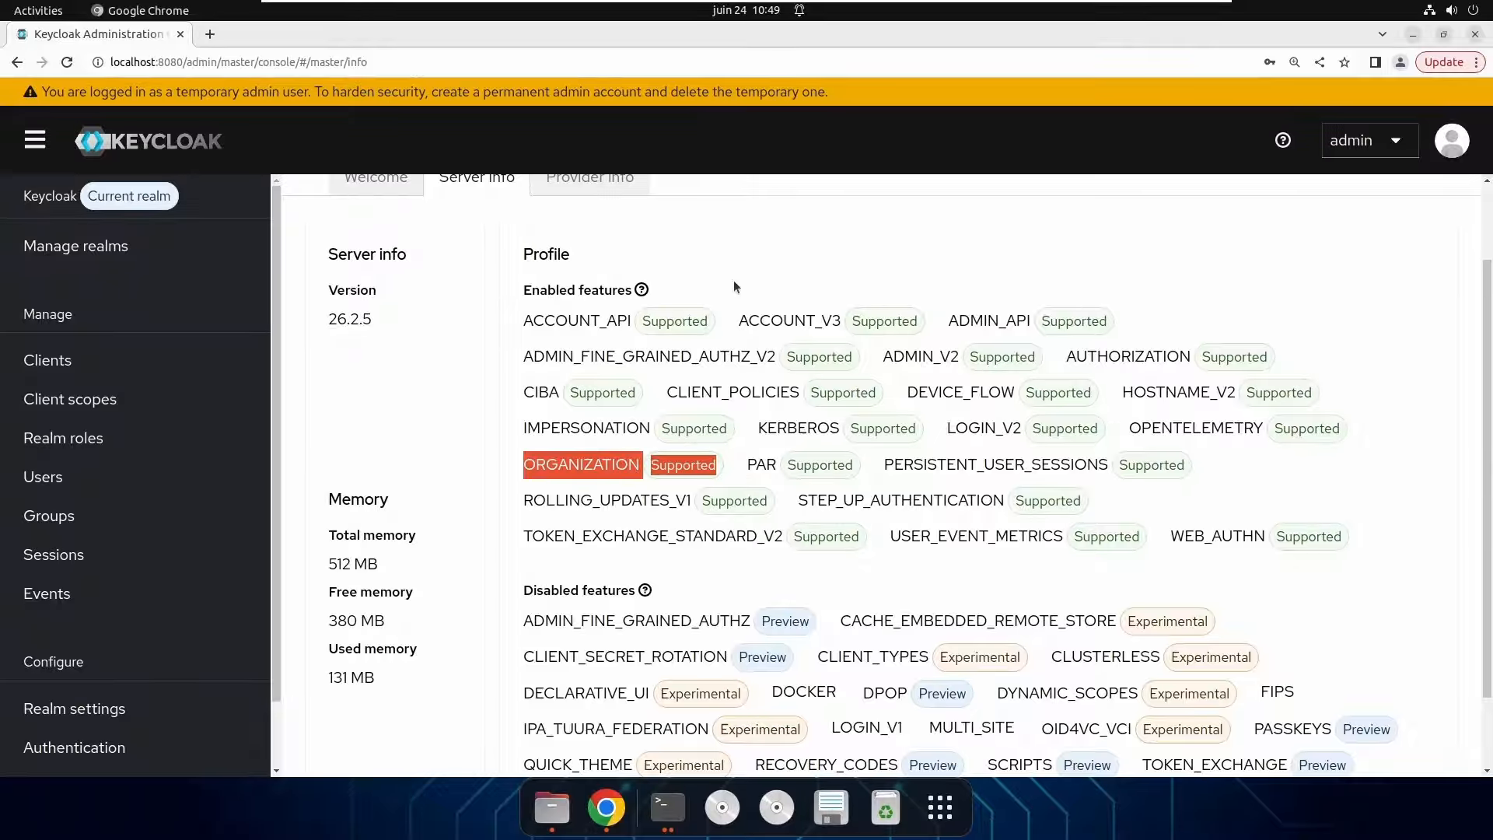
{"action": "scroll", "coordinate": [702, 402], "scroll_direction": "up", "scroll_amount": 2}
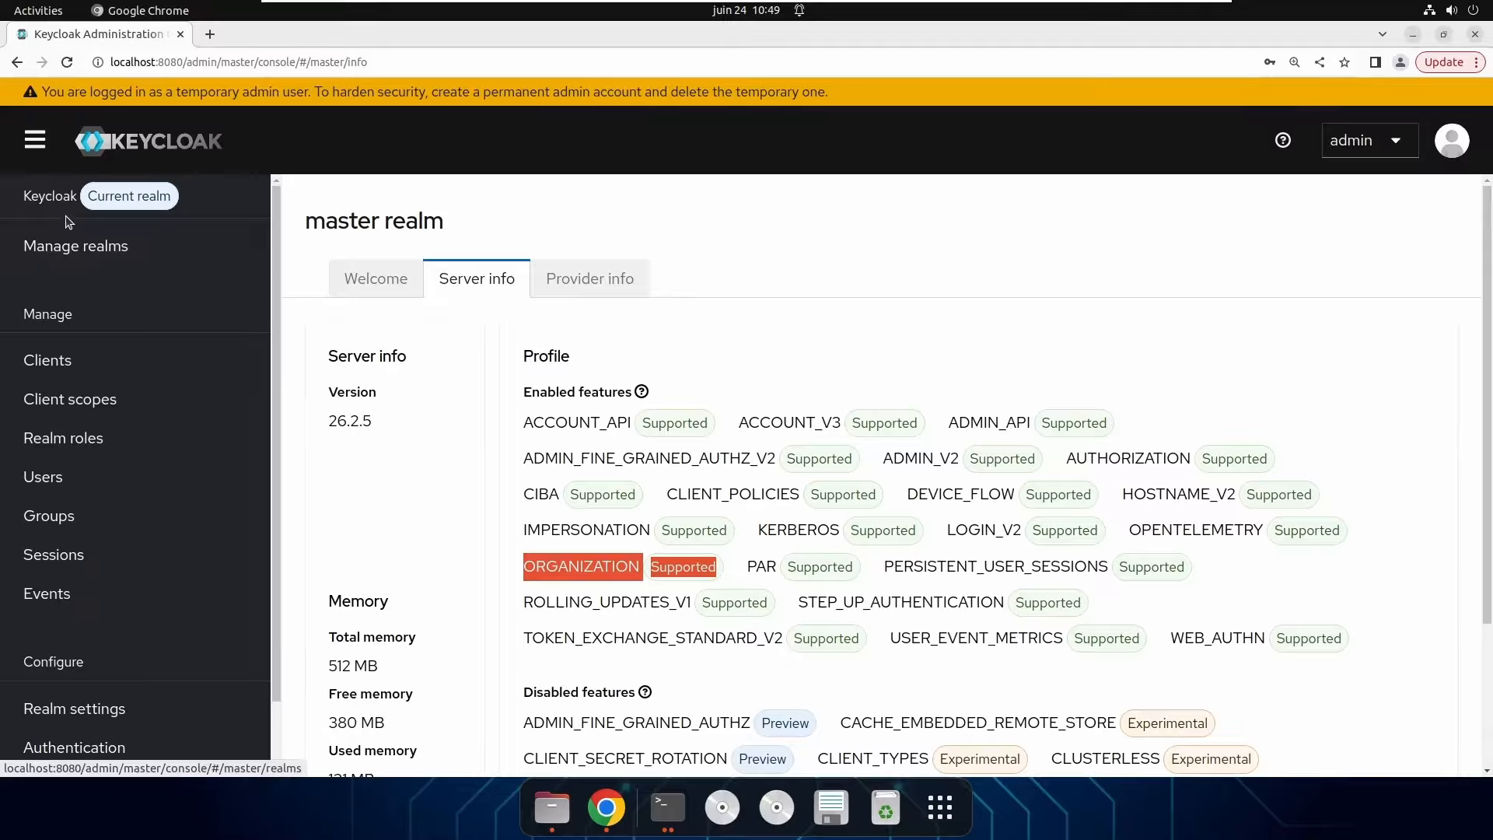
Pick the naitsec realm from Manage realms to make it the current realm.
{"action": "left_click", "coordinate": [129, 256]}
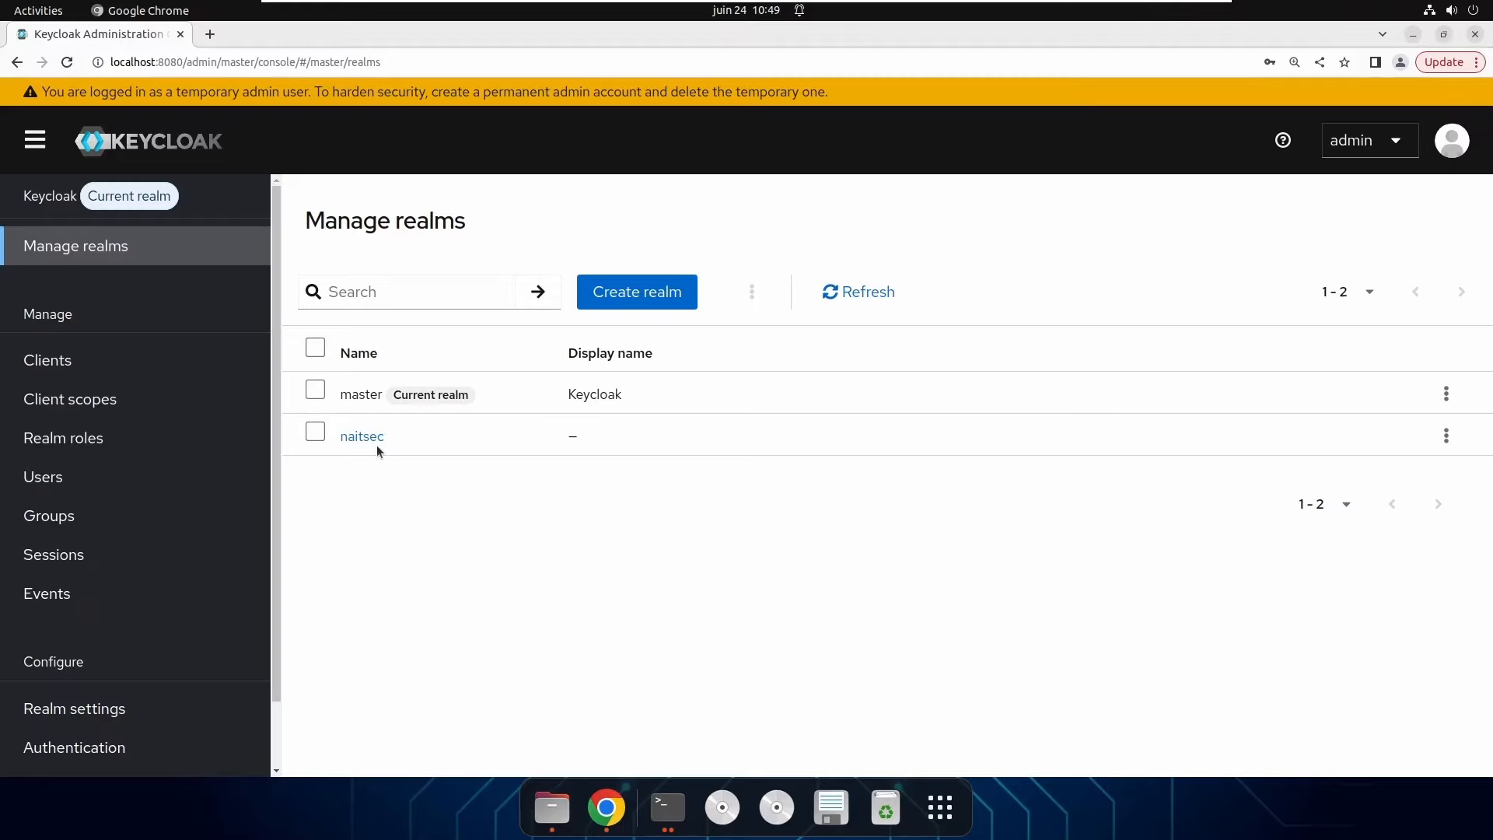
{"action": "left_click", "coordinate": [363, 437]}
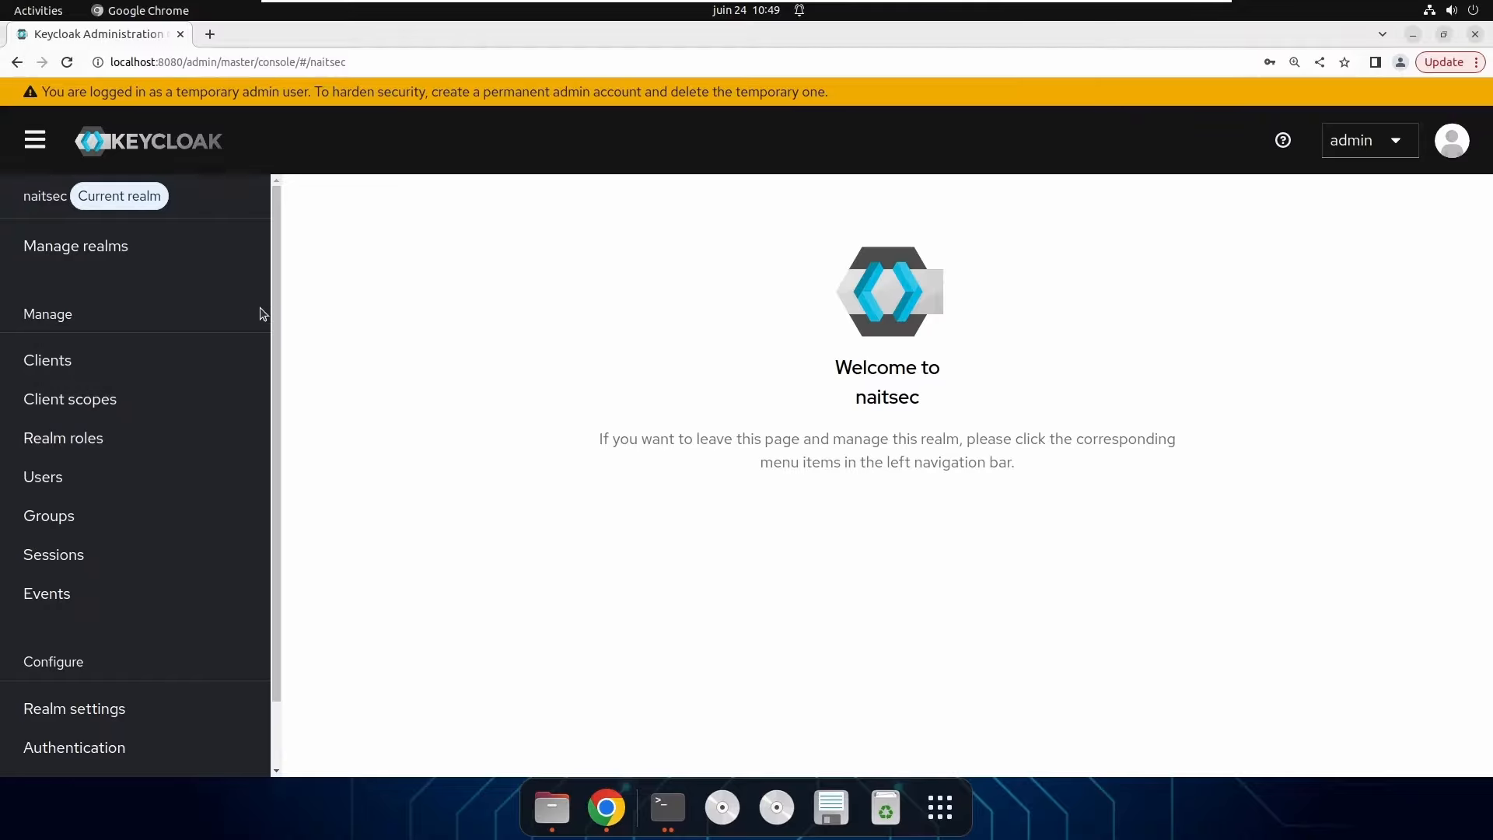
{"action": "left_click_drag", "start_coordinate": [277, 236], "coordinate": [305, 223]}
{"action": "scroll", "coordinate": [200, 389], "scroll_direction": "down", "scroll_amount": 2}
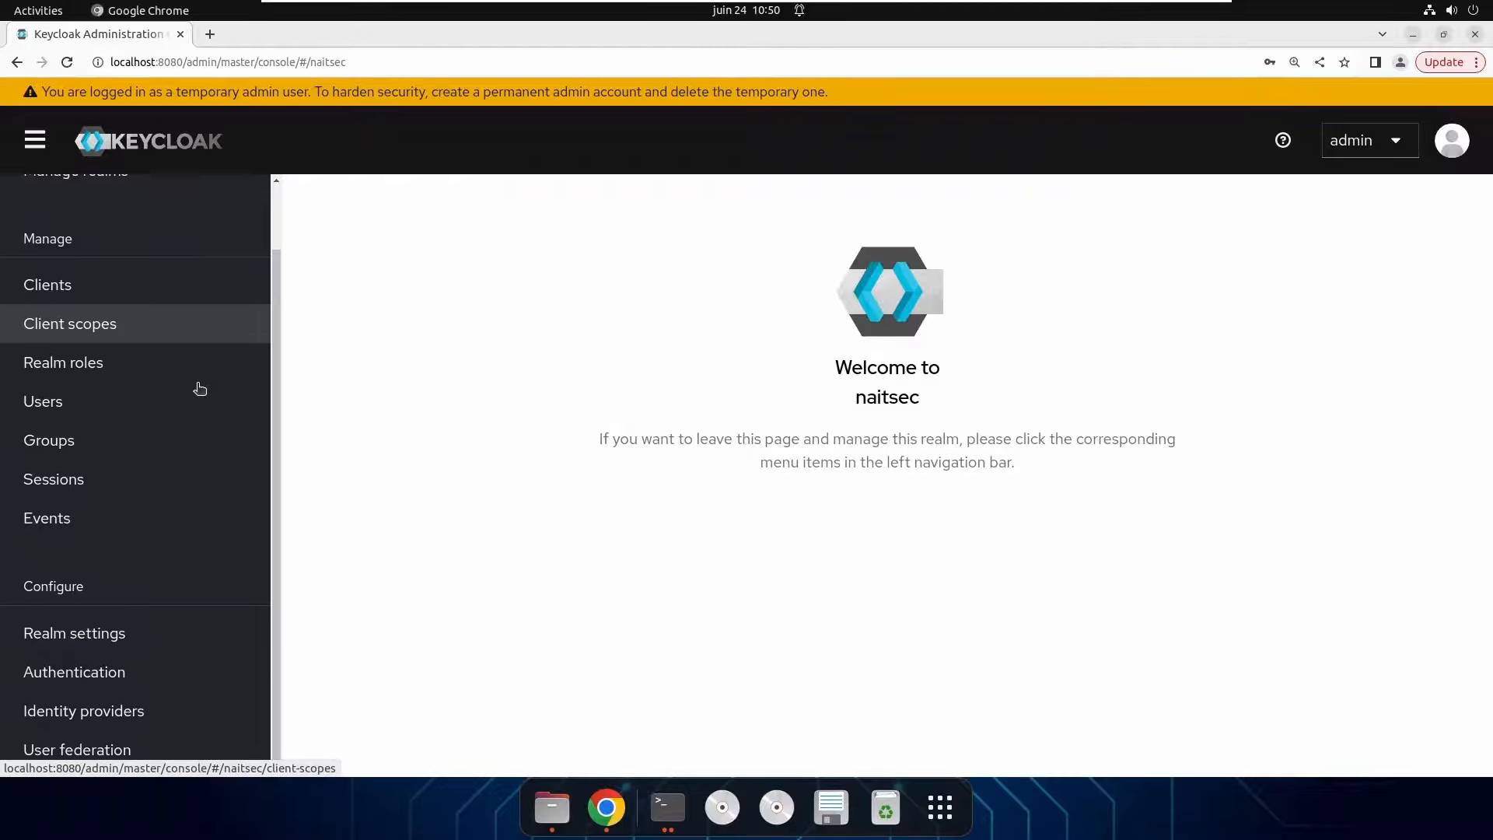
Switch Organizations On in the naitsec realm's General settings and save.
{"action": "left_click", "coordinate": [69, 641]}
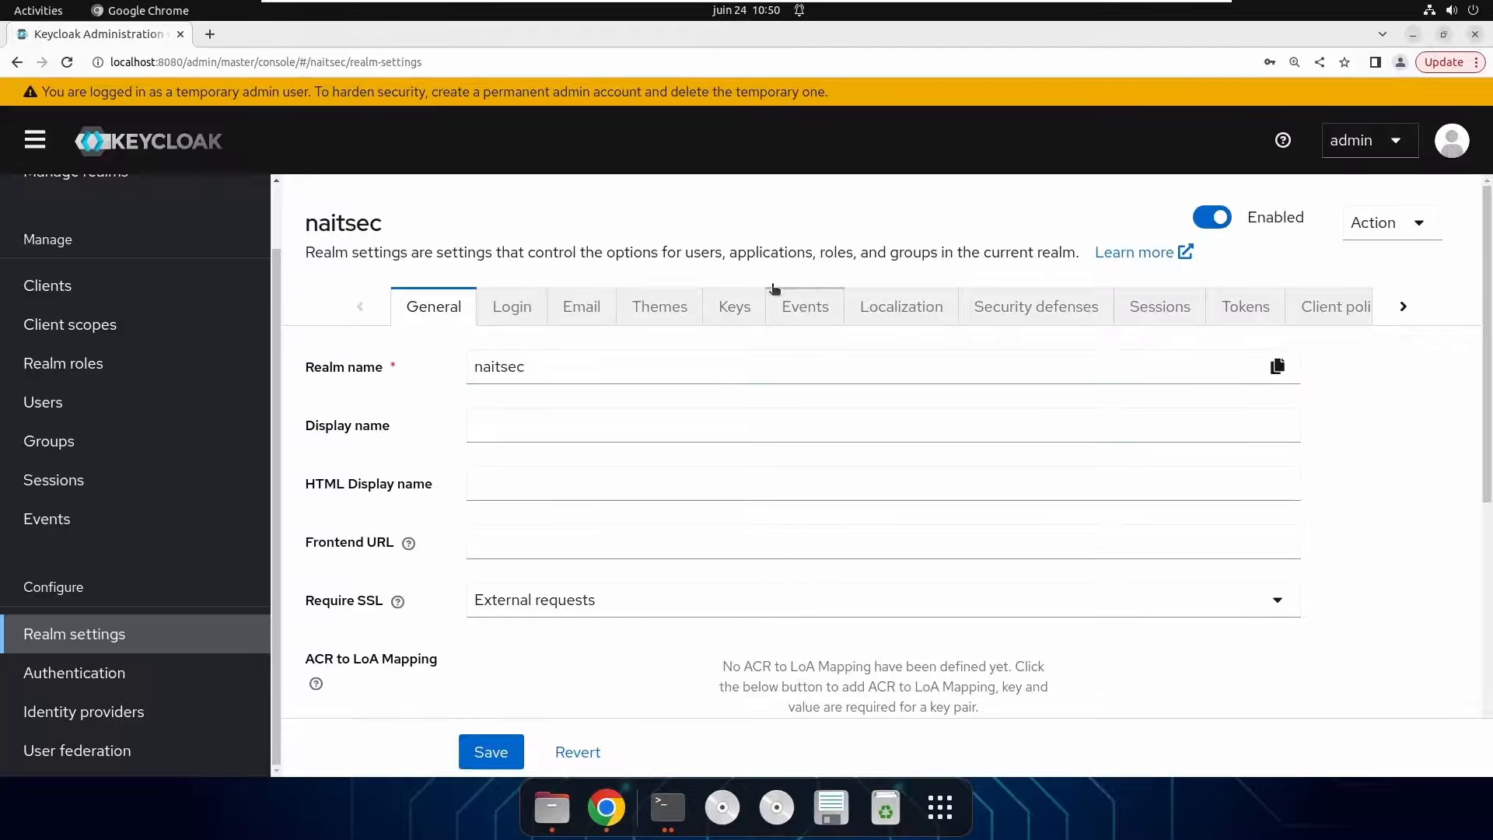
{"action": "scroll", "coordinate": [780, 257], "scroll_direction": "down", "scroll_amount": 3}
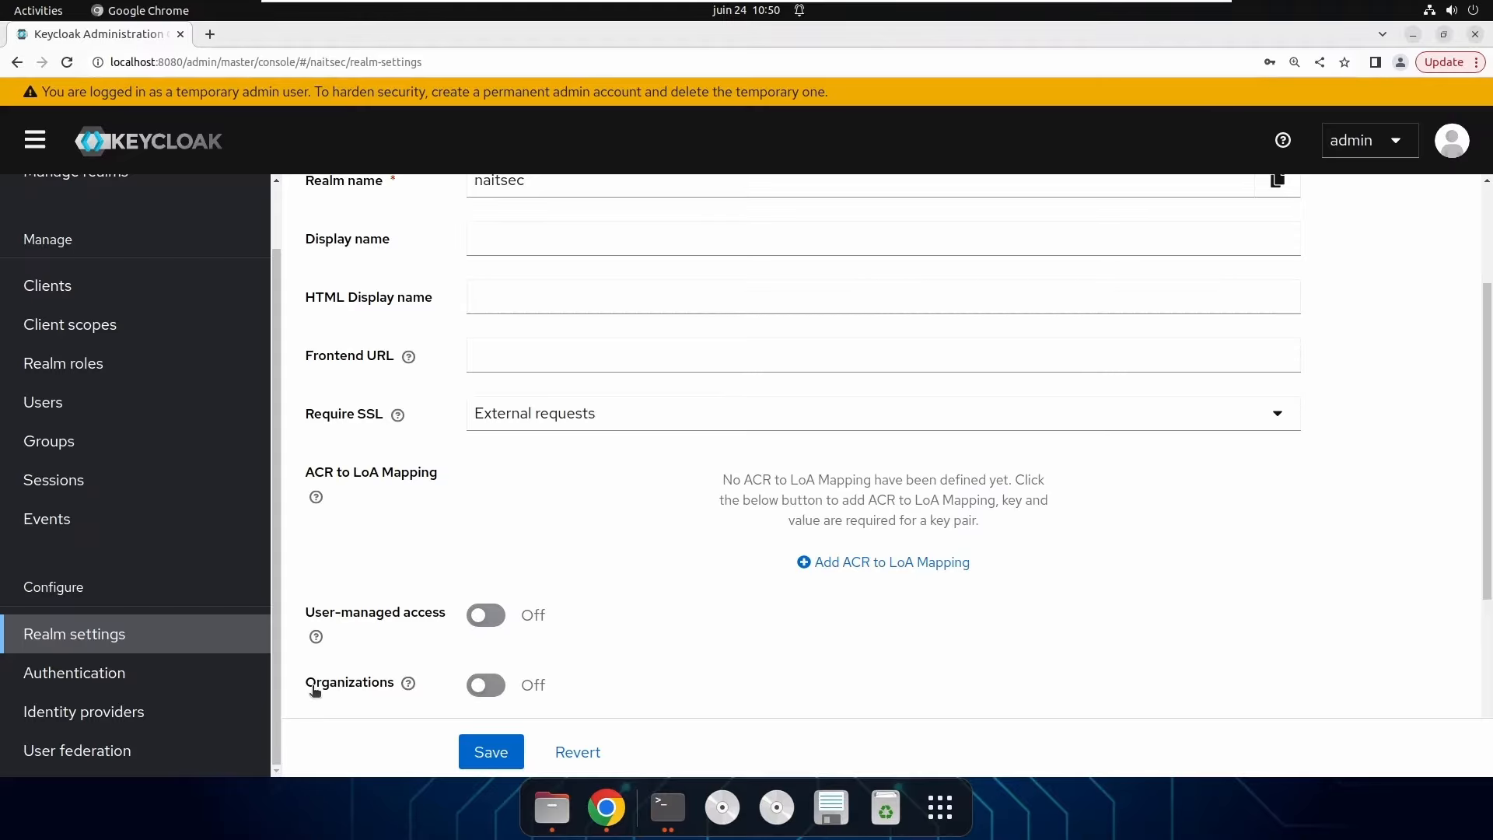
{"action": "left_click", "coordinate": [490, 690]}
{"action": "scroll", "coordinate": [684, 585], "scroll_direction": "down", "scroll_amount": 4}
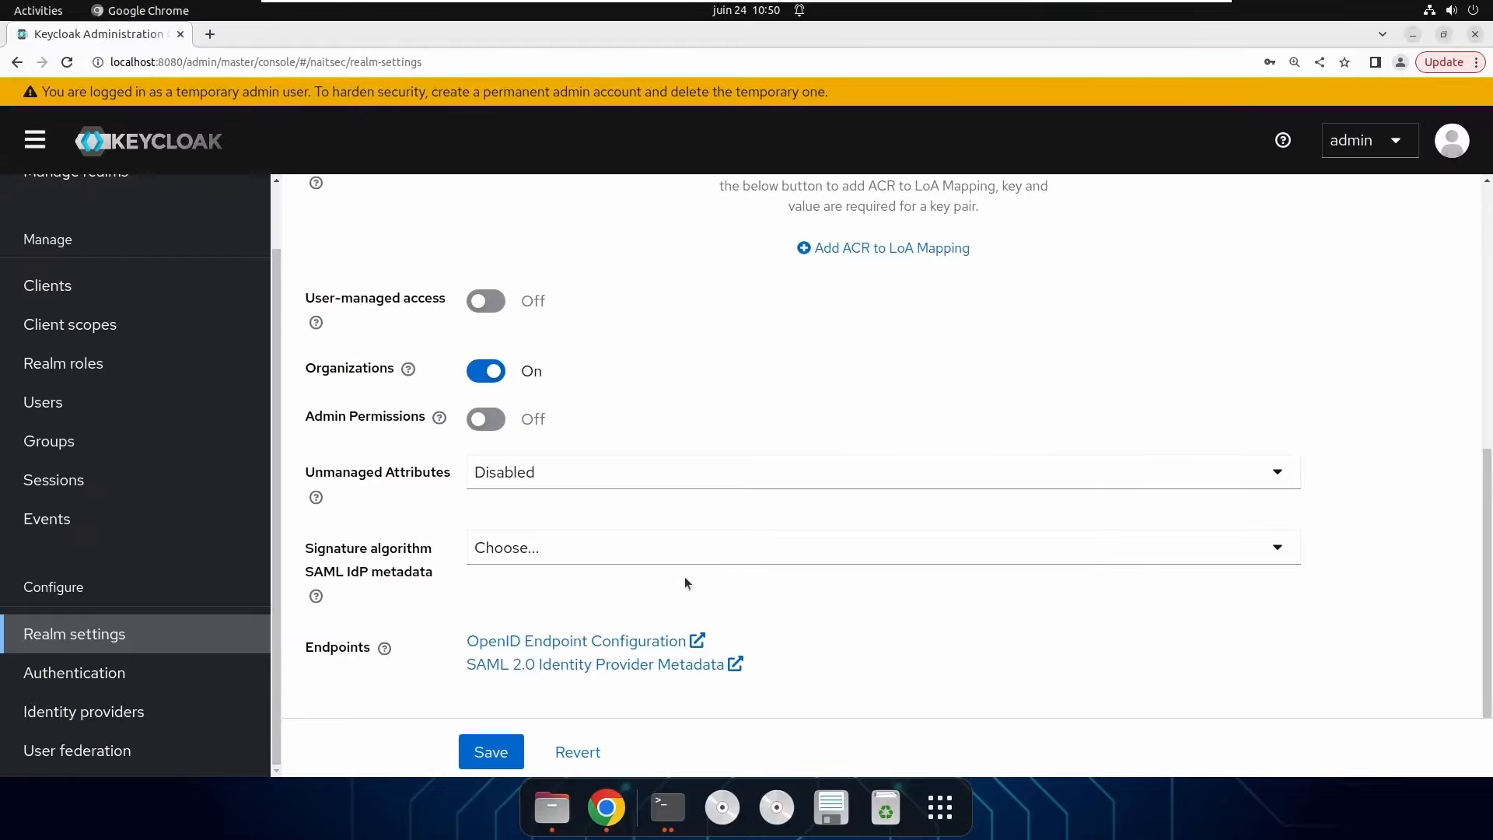
{"action": "left_click", "coordinate": [500, 761]}
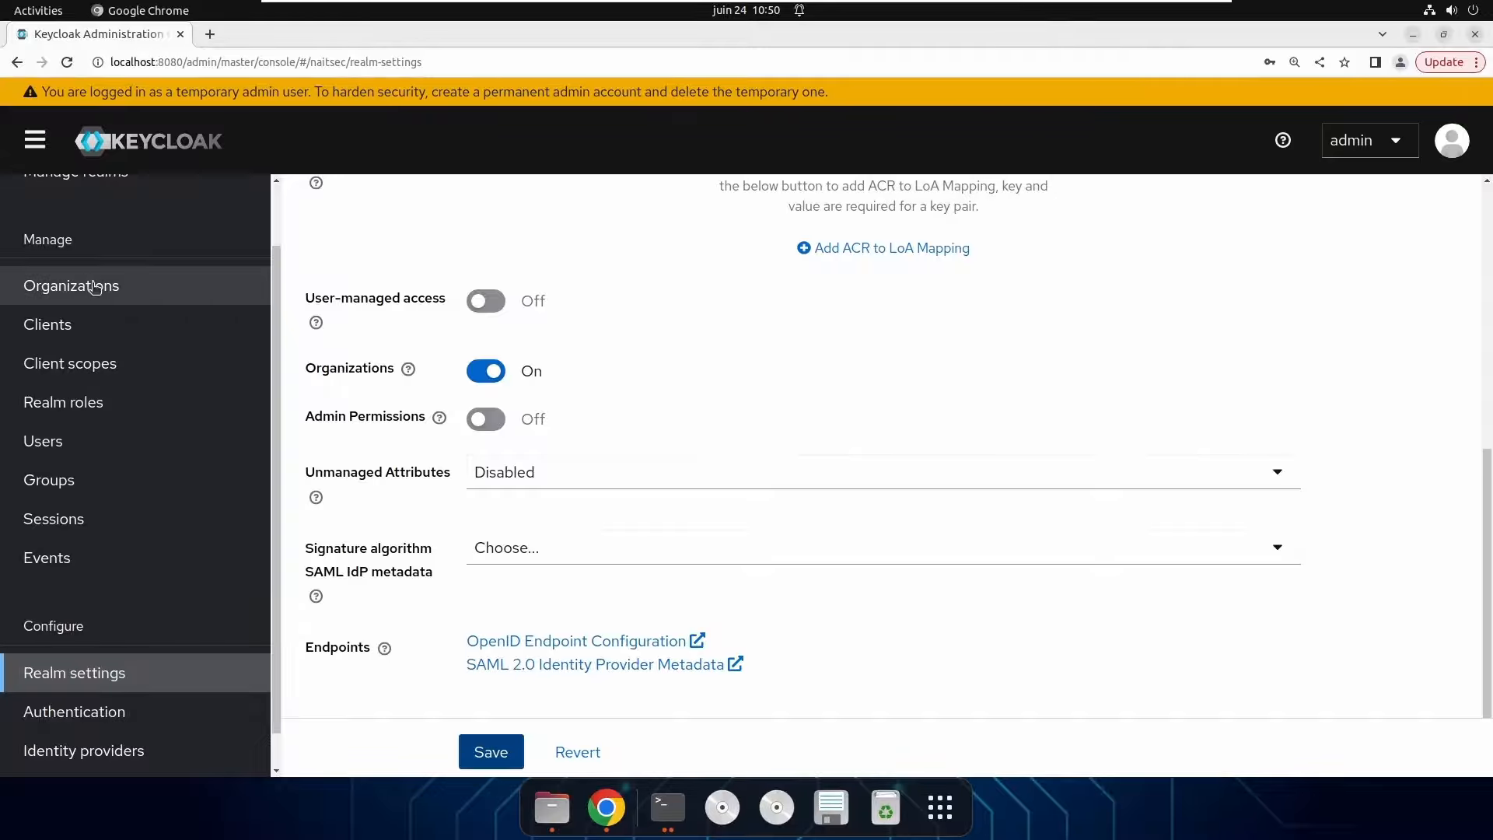
{"action": "scroll", "coordinate": [86, 319], "scroll_direction": "up", "scroll_amount": 2}
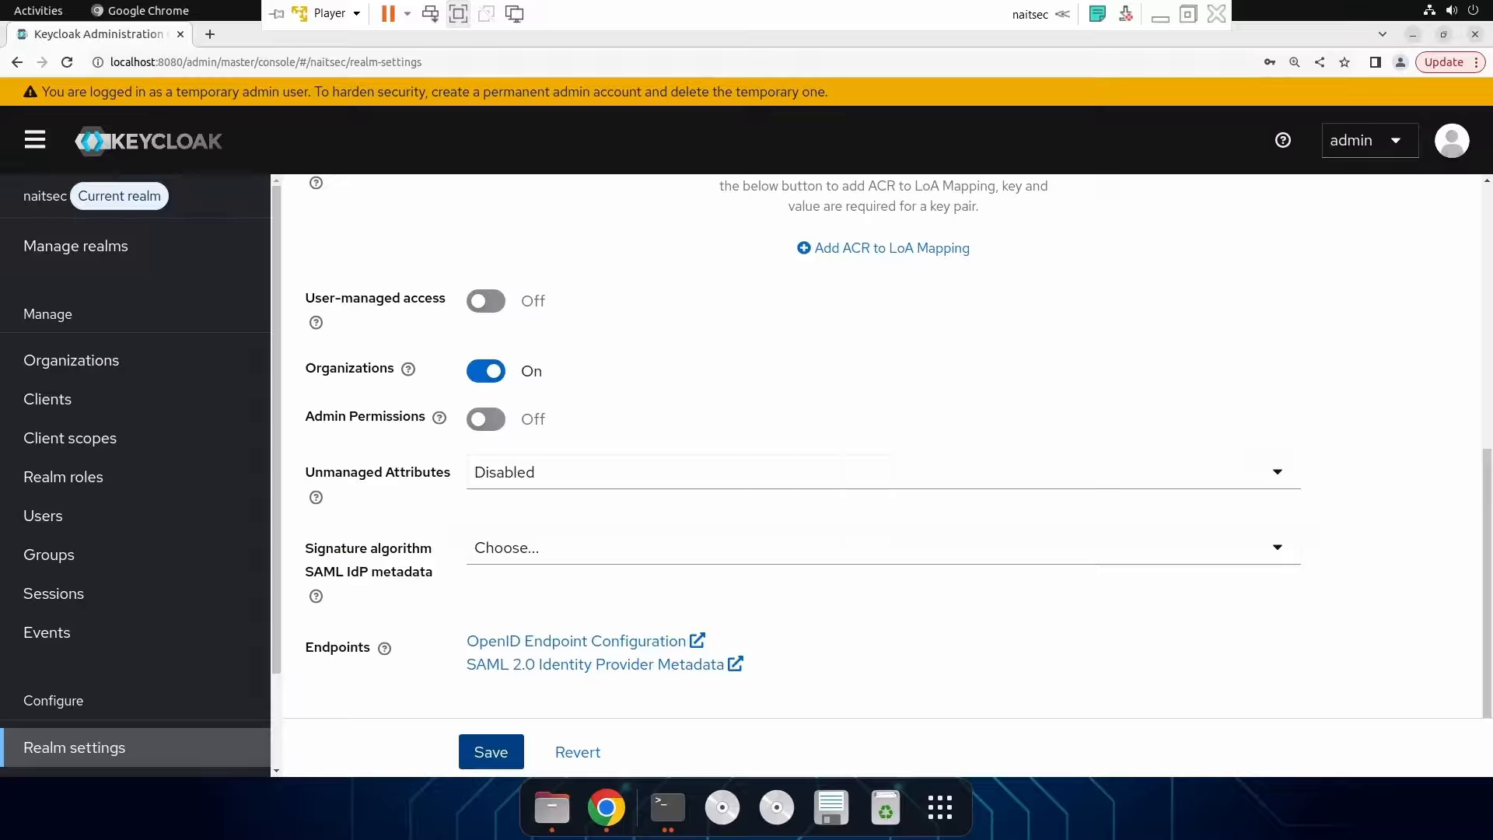
Start a new organization and enter the name naitsec-subsidiary-org.
{"action": "left_click", "coordinate": [81, 369]}
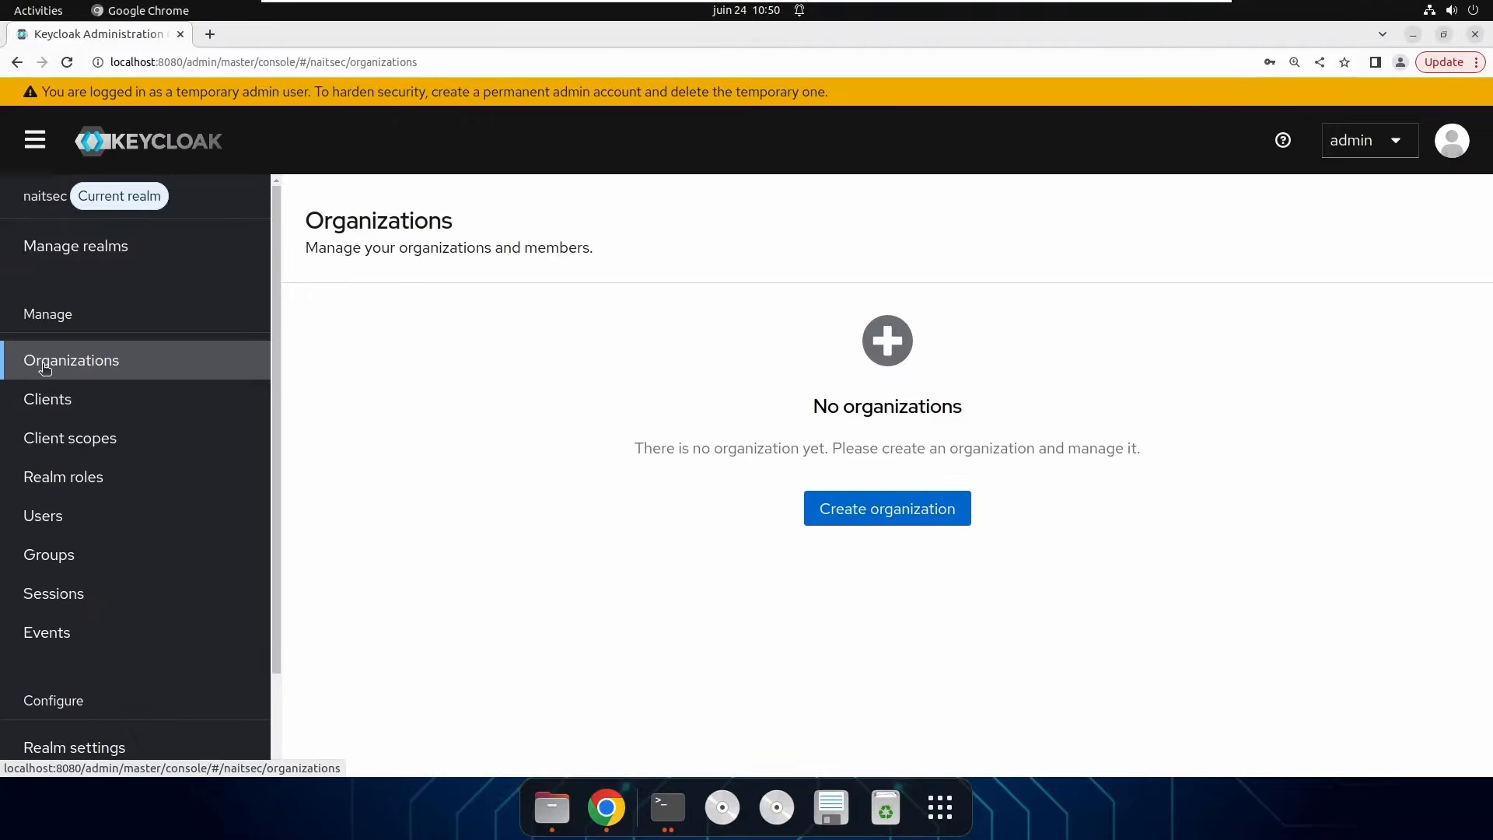
{"action": "left_click", "coordinate": [898, 513]}
{"action": "left_click", "coordinate": [517, 328]}
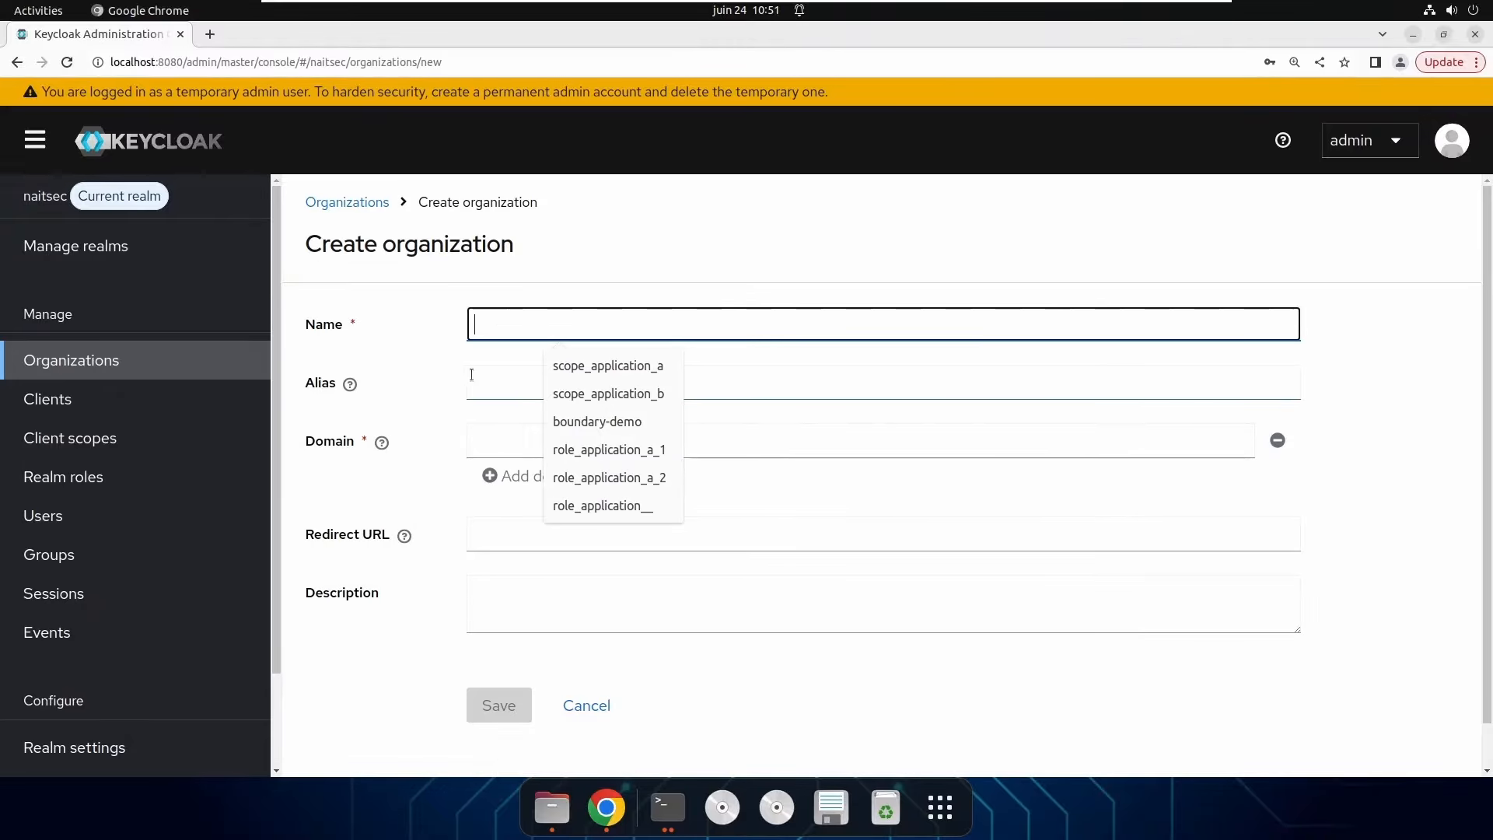
{"action": "left_click", "coordinate": [502, 330]}
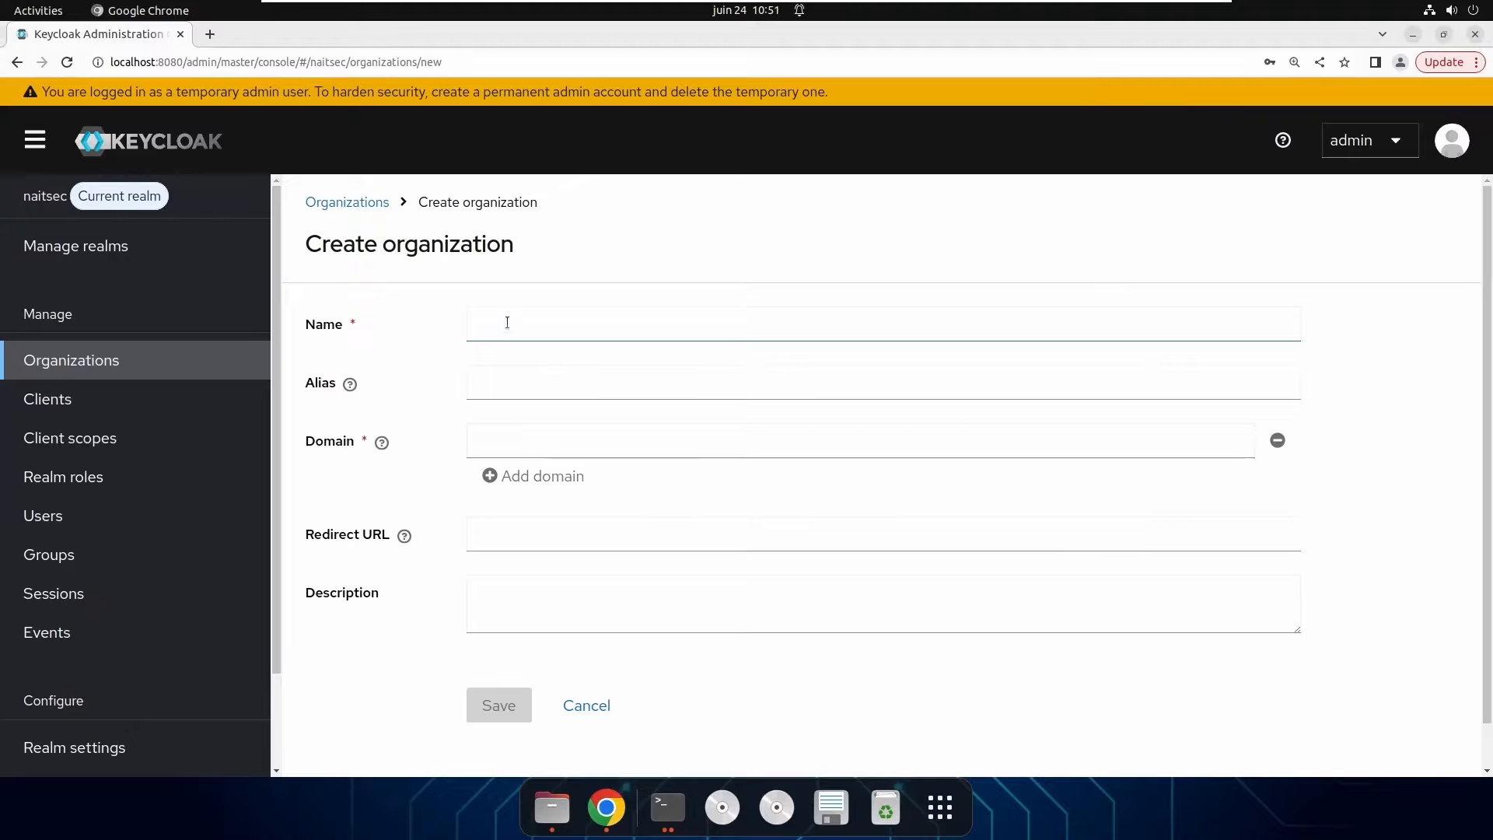
{"action": "left_click", "coordinate": [507, 322]}
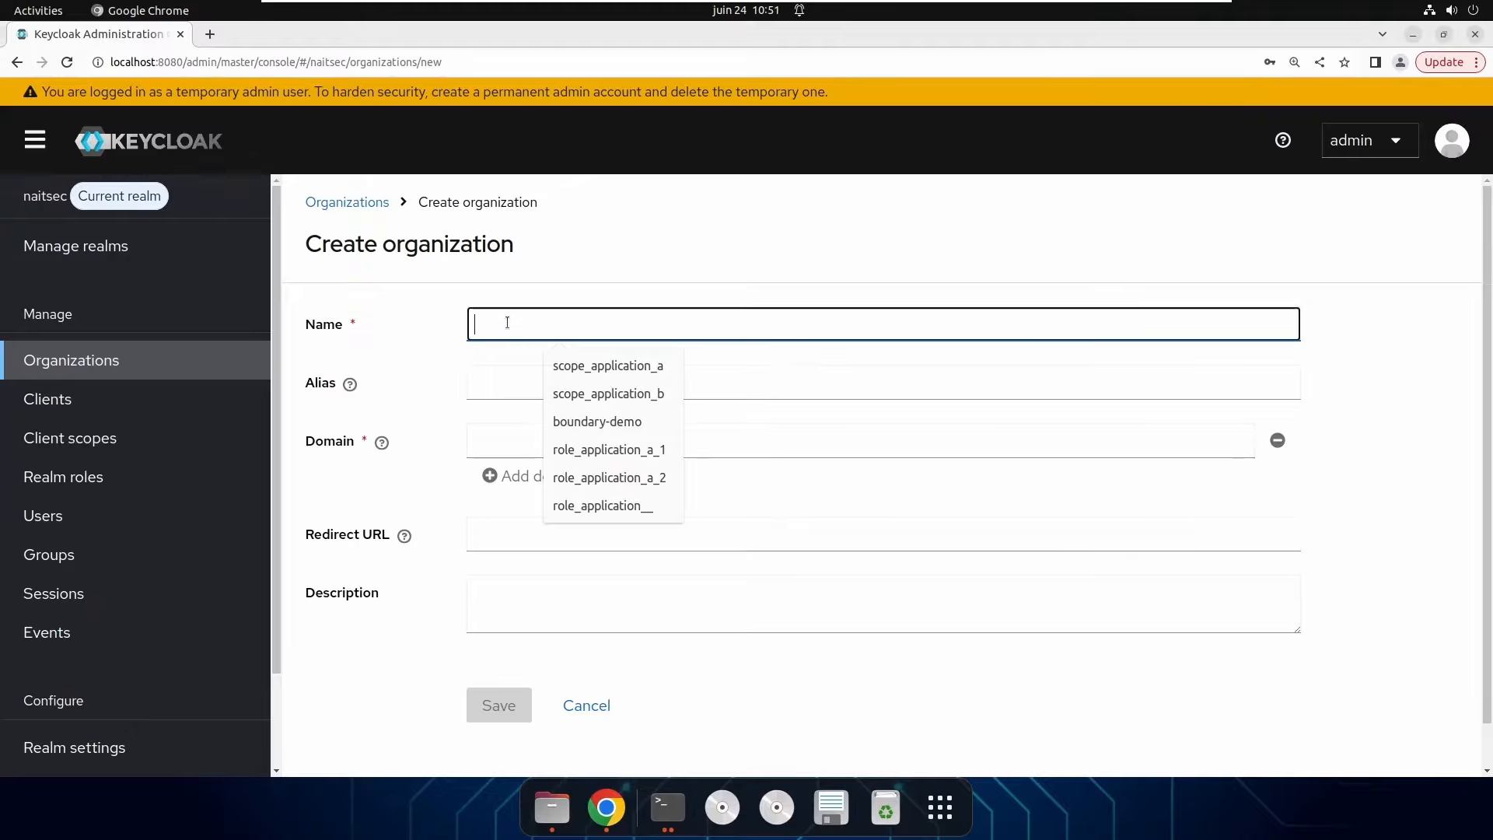
{"action": "type", "text": "nait"}
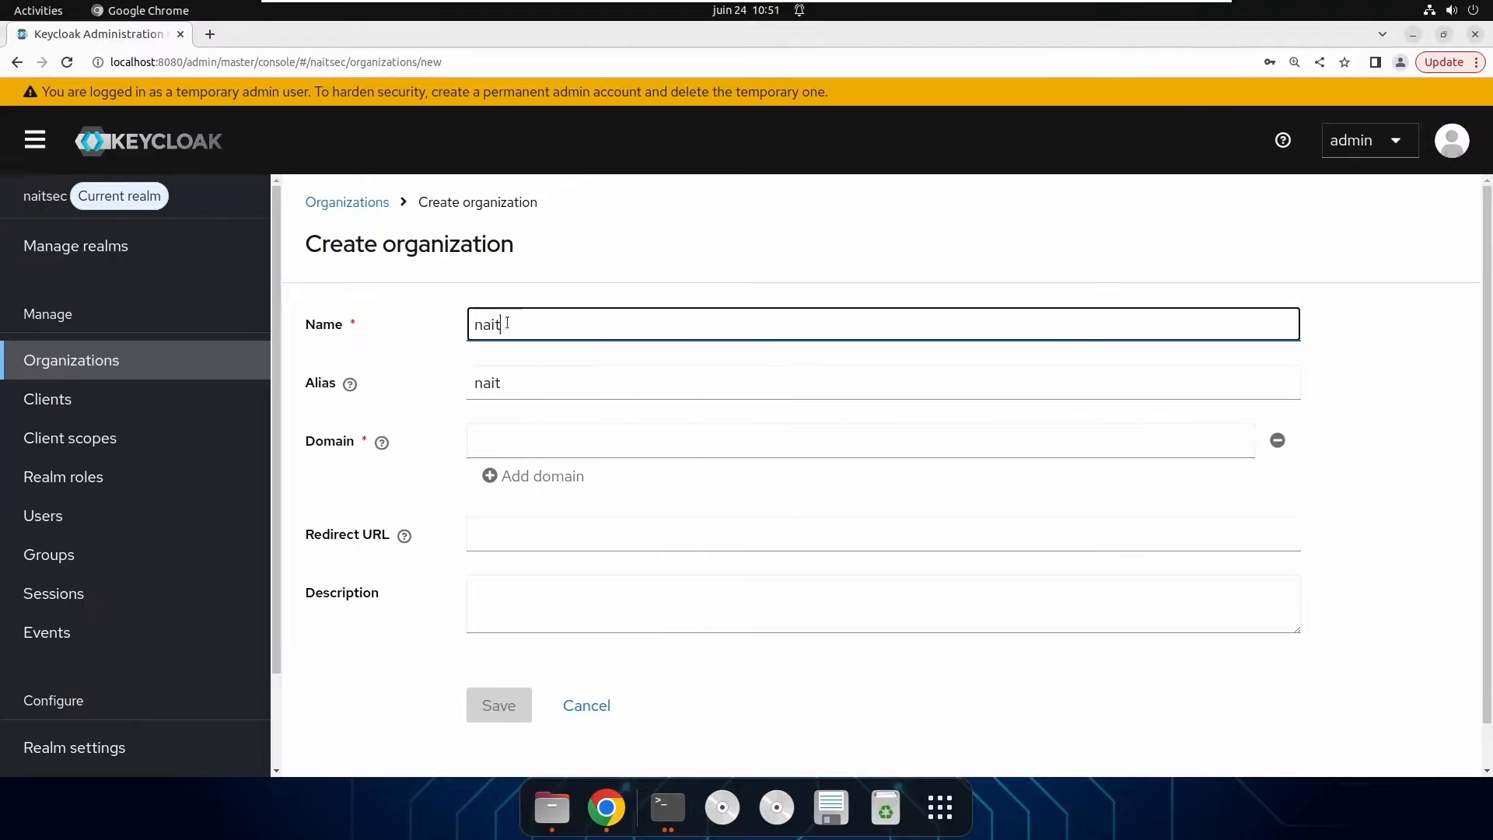
{"action": "type", "text": "sec-"}
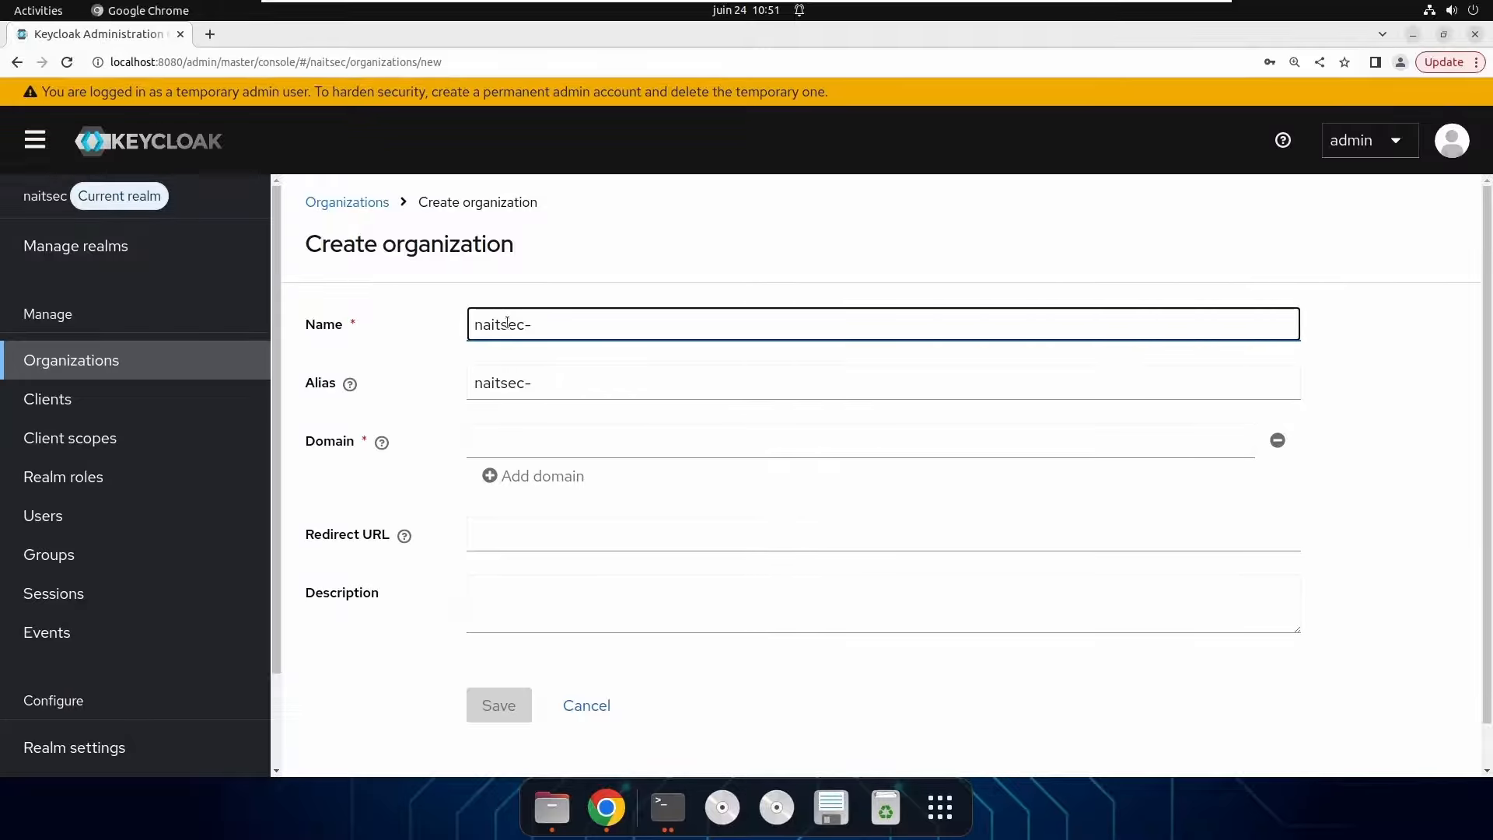
{"action": "type", "text": "subsidia"}
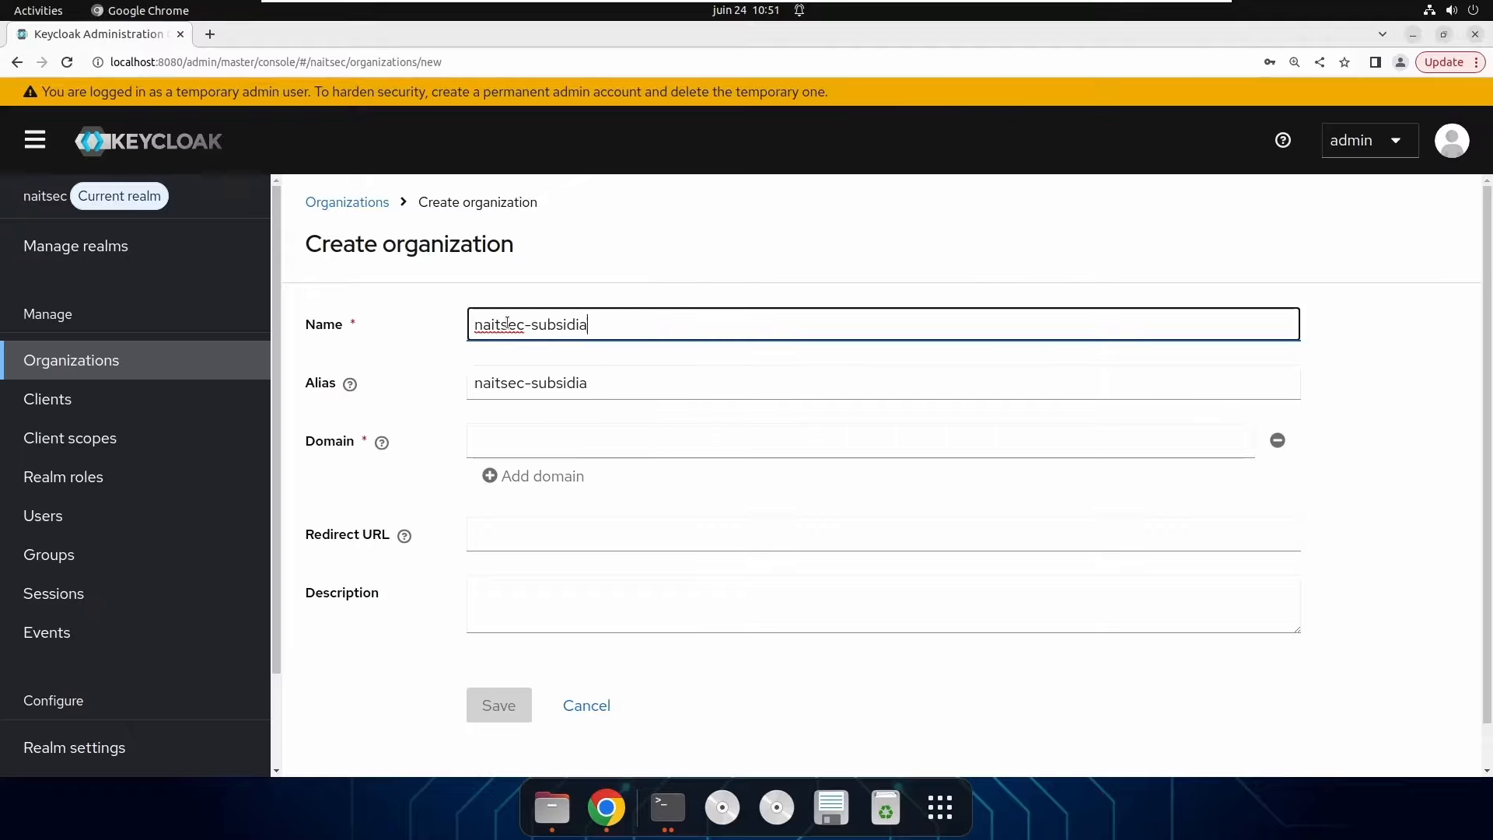
{"action": "type", "text": "ry-org"}
Confirm the alias auto-filled as naitsec-subsidiary-org and move to the Domain field.
{"action": "left_click", "coordinate": [653, 384]}
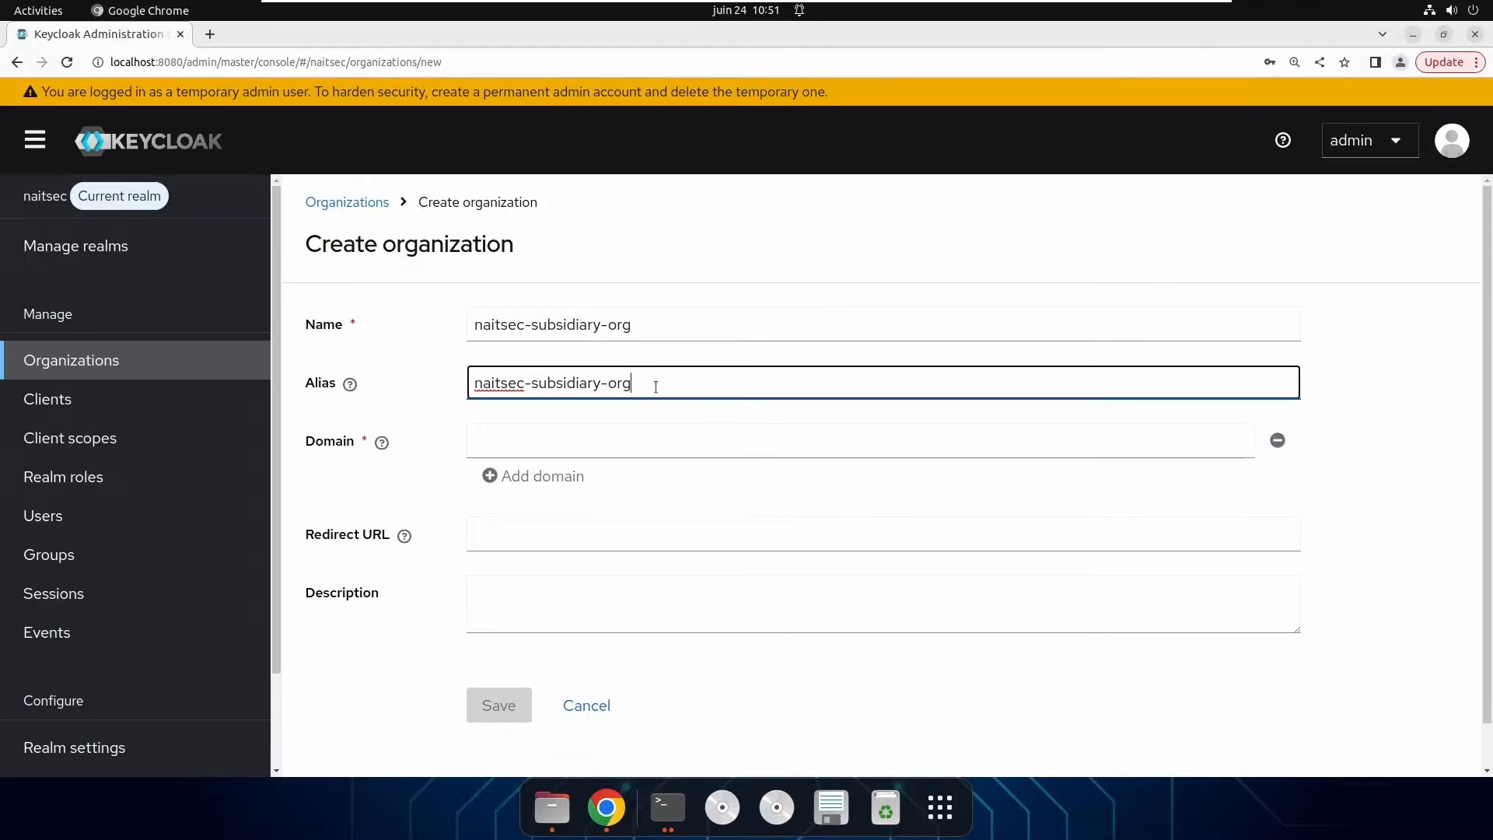
{"action": "left_click_drag", "start_coordinate": [488, 324], "coordinate": [389, 325]}
{"action": "type", "text": "itsec-subsidiary-org"}
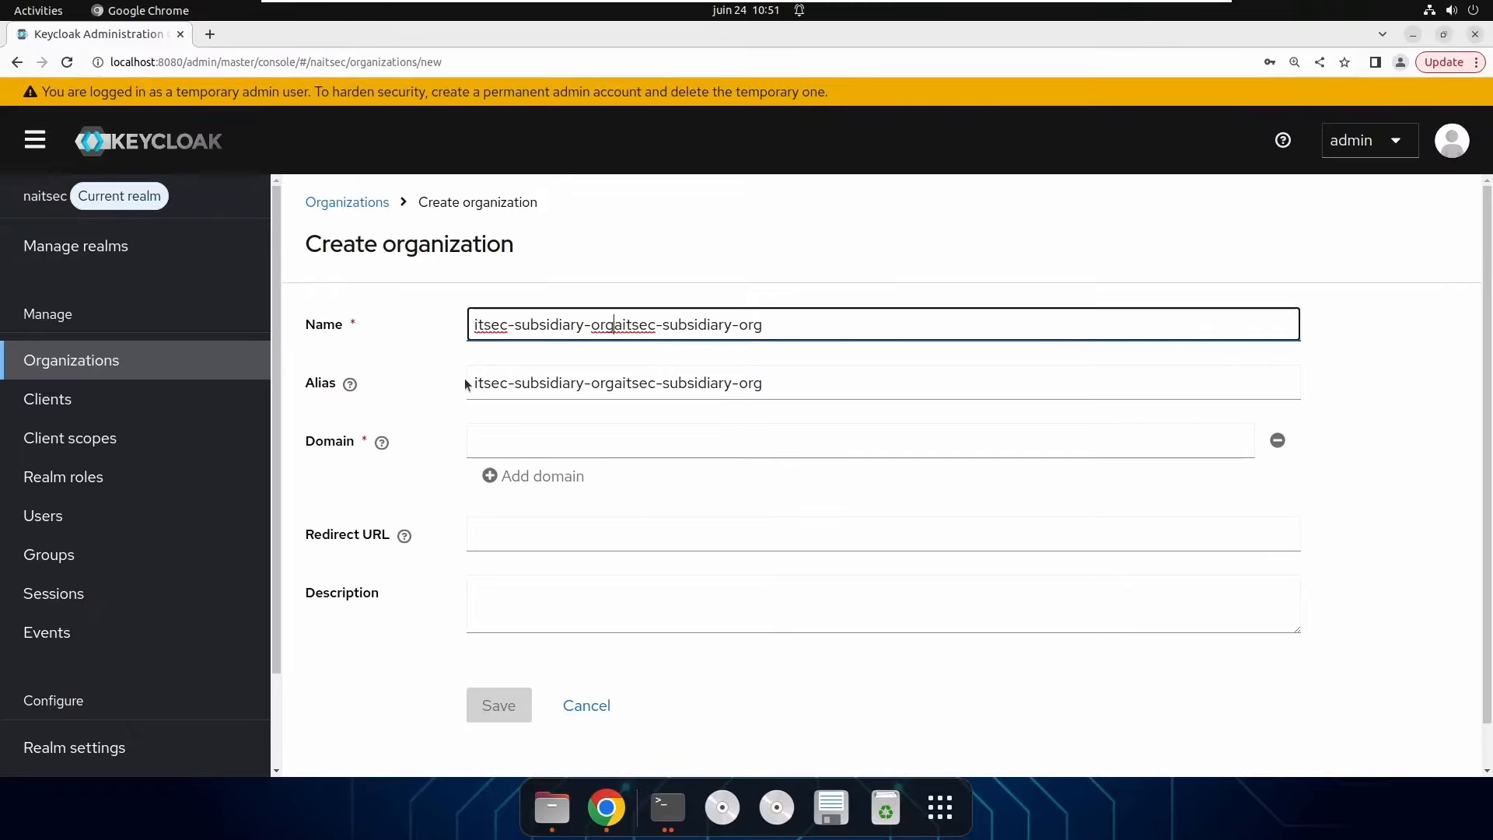
{"action": "key", "text": "ctrl+z"}
{"action": "left_click", "coordinate": [681, 318]}
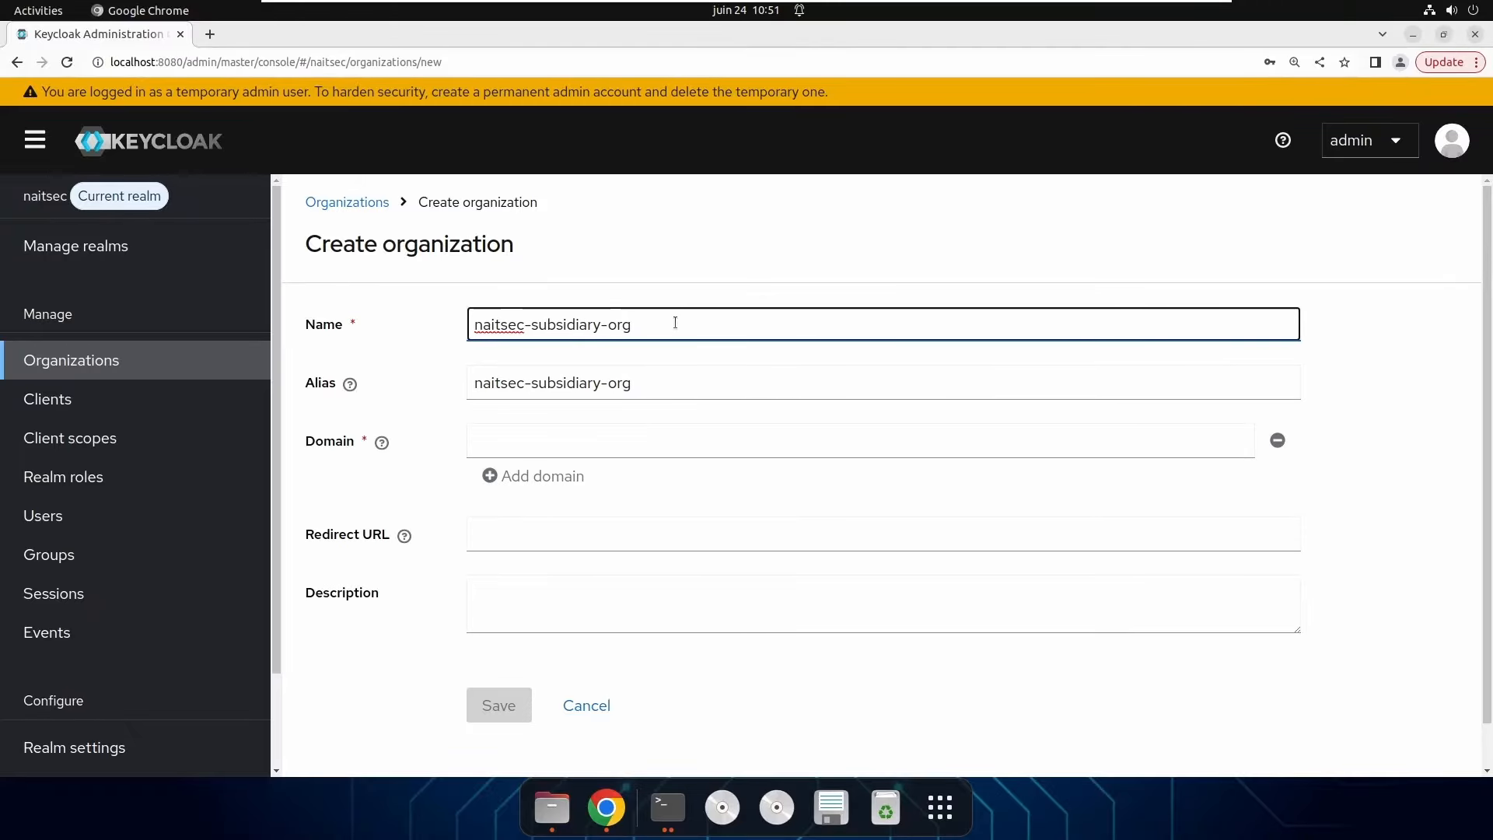
{"action": "left_click_drag", "start_coordinate": [473, 382], "coordinate": [708, 383]}
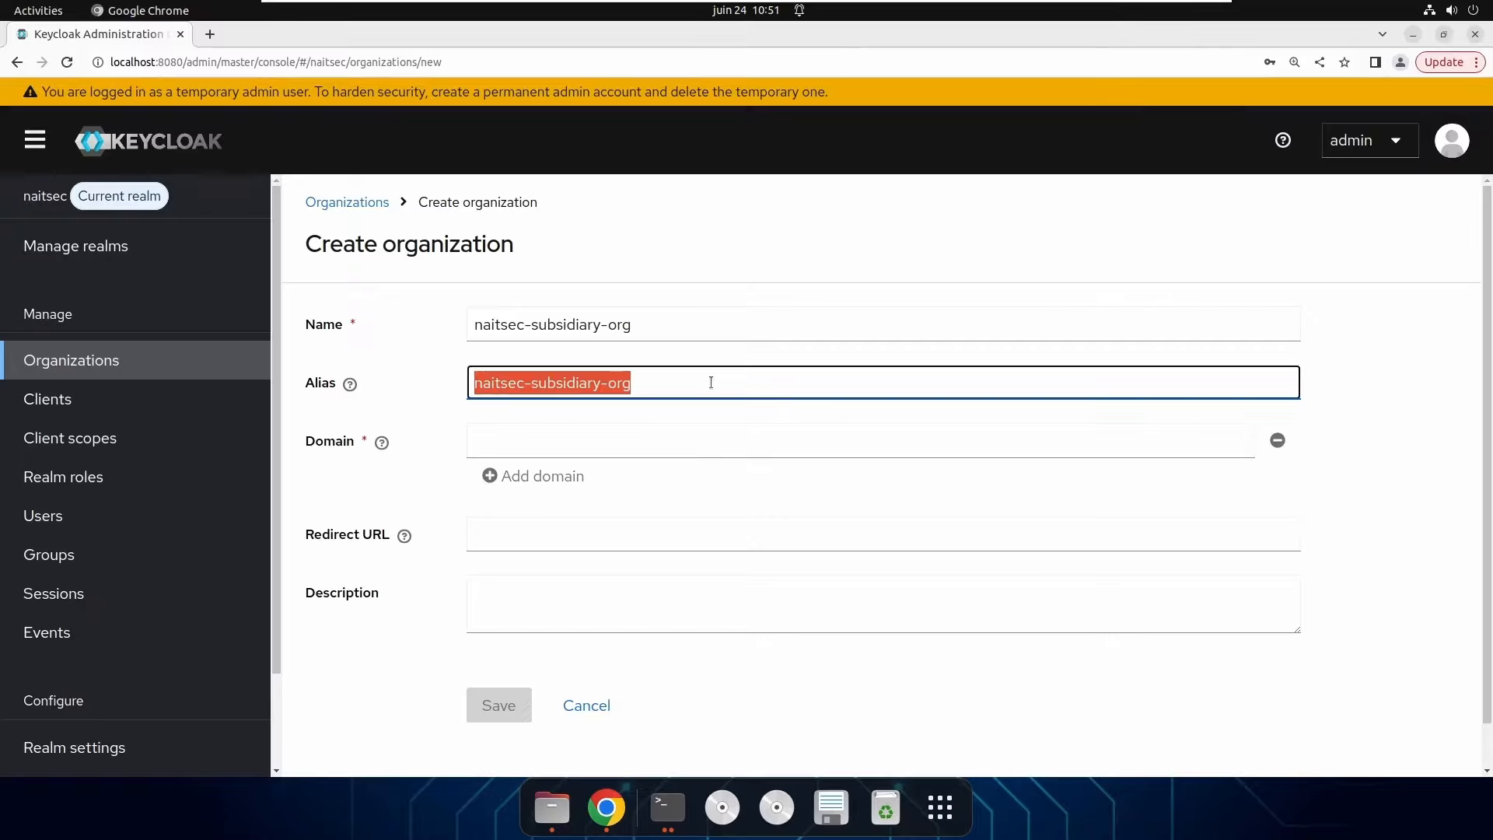
{"action": "left_click", "coordinate": [385, 366]}
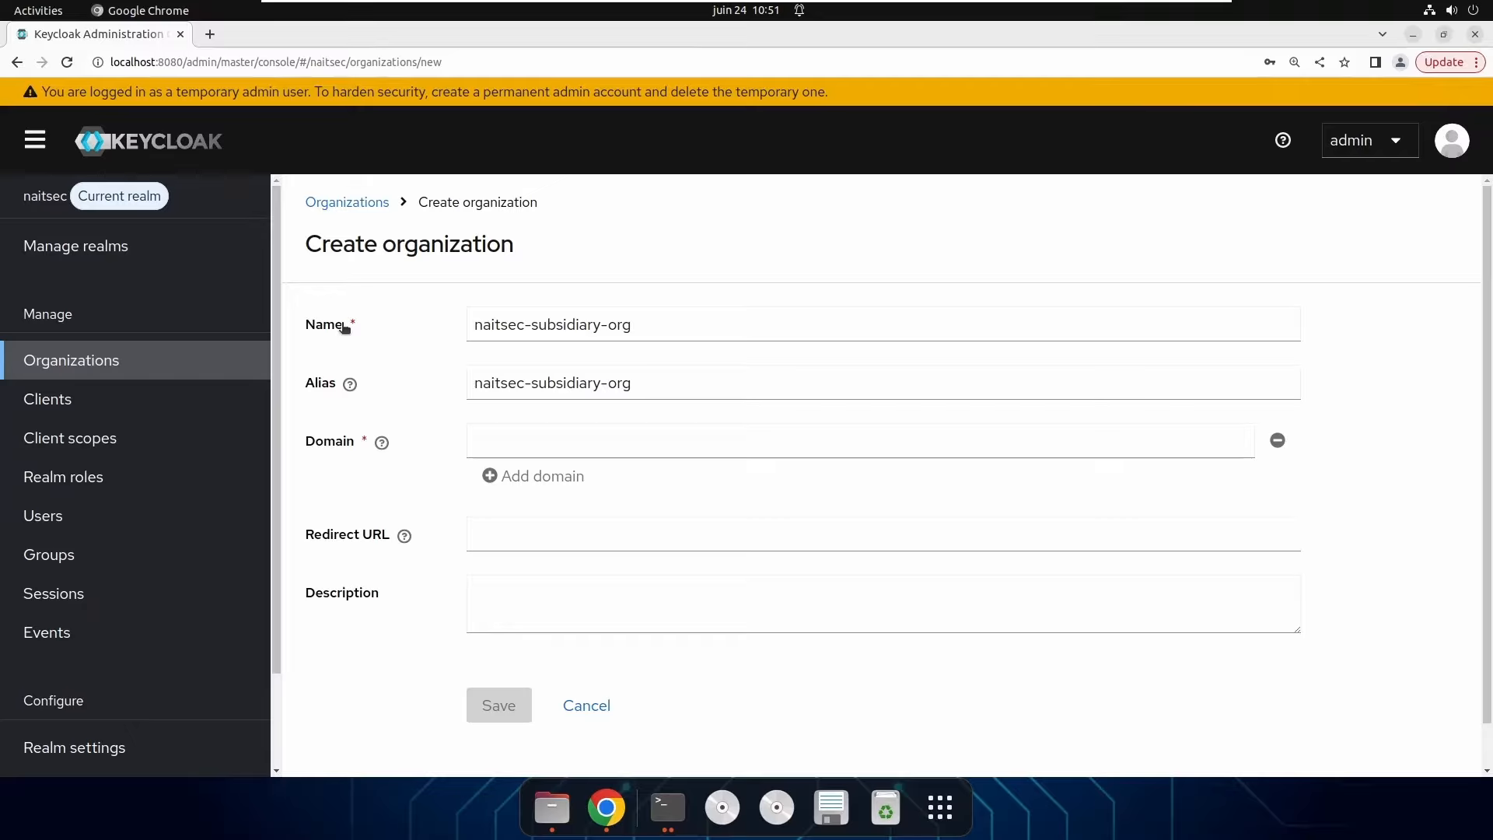
{"action": "left_click", "coordinate": [425, 433]}
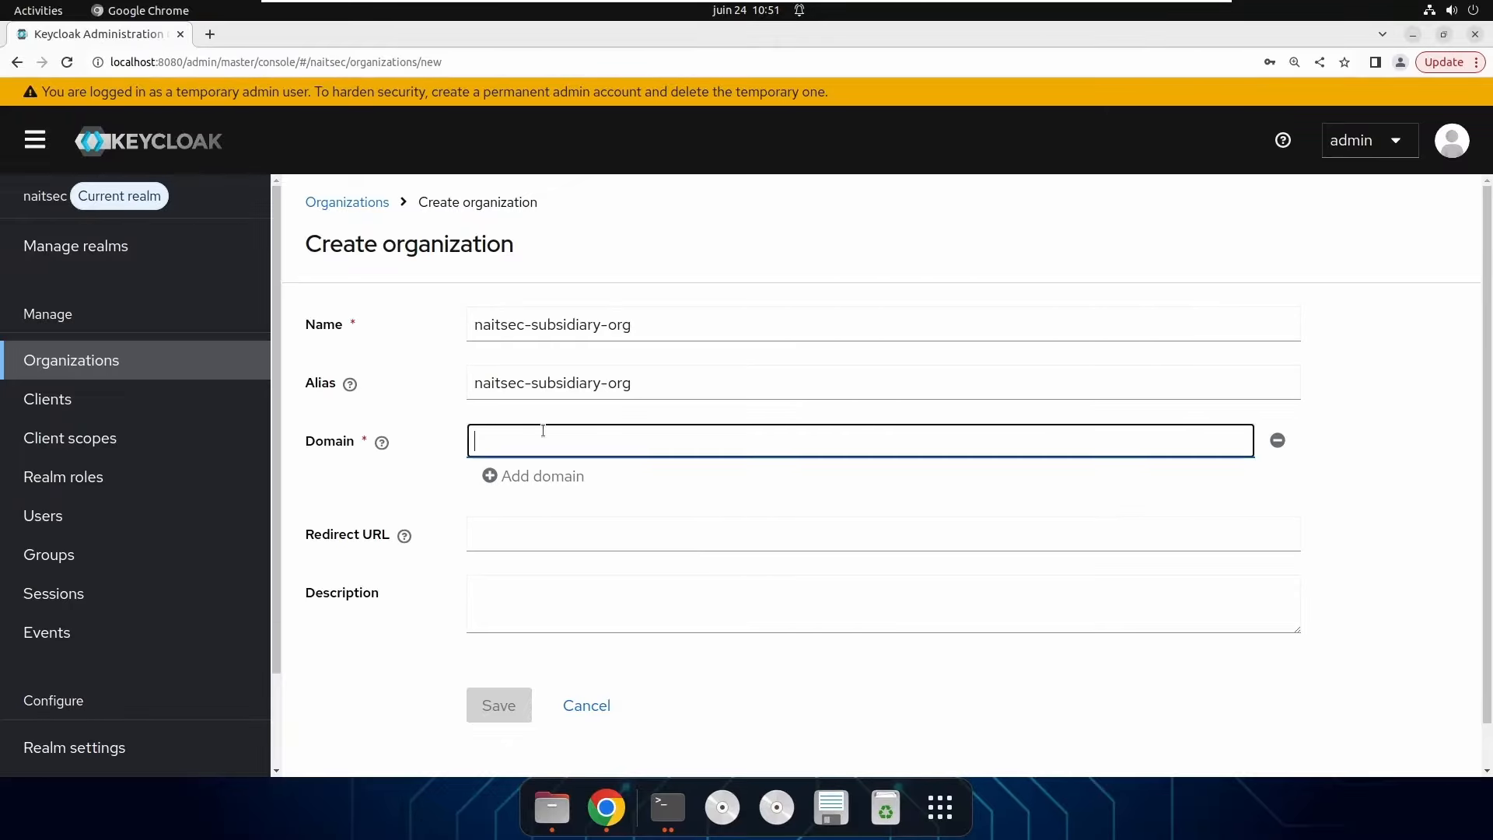
Enter domain naitsec.fr, save the organization, and view its Attributes tab.
{"action": "type", "text": "naitsec"}
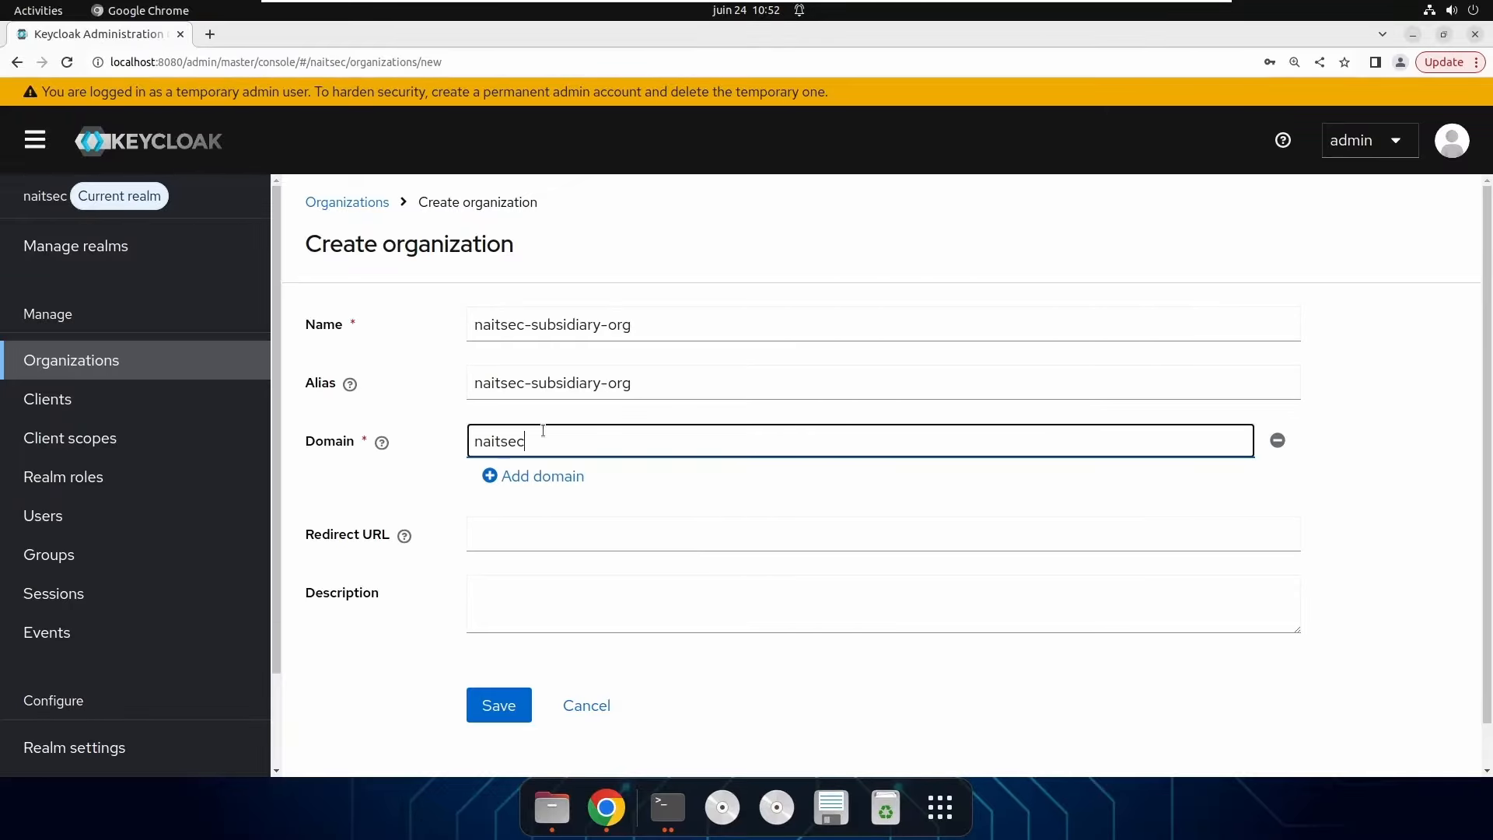
{"action": "type", "text": ".fr"}
{"action": "left_click", "coordinate": [646, 538]}
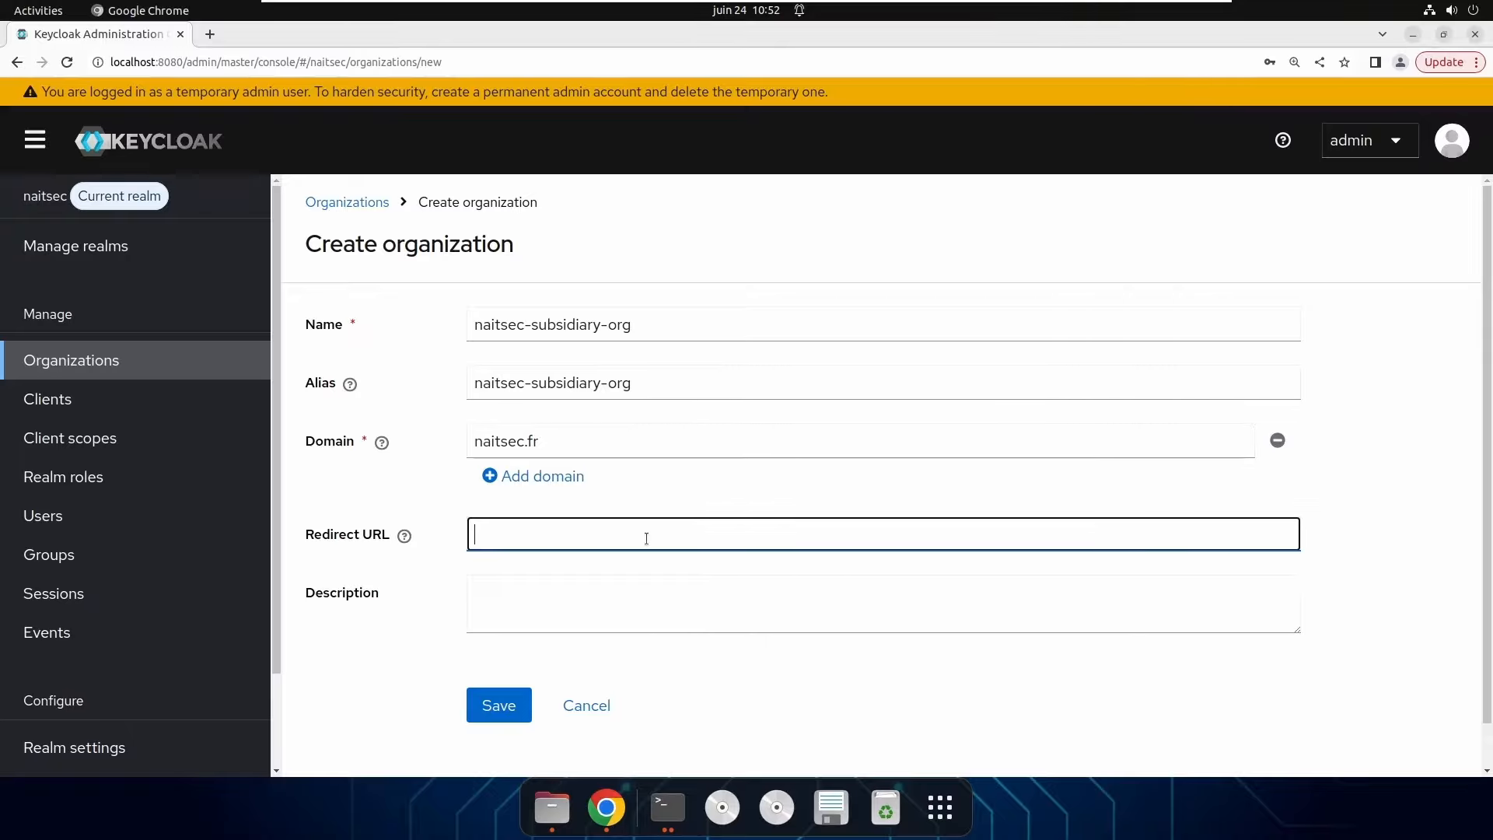
{"action": "left_click", "coordinate": [501, 600]}
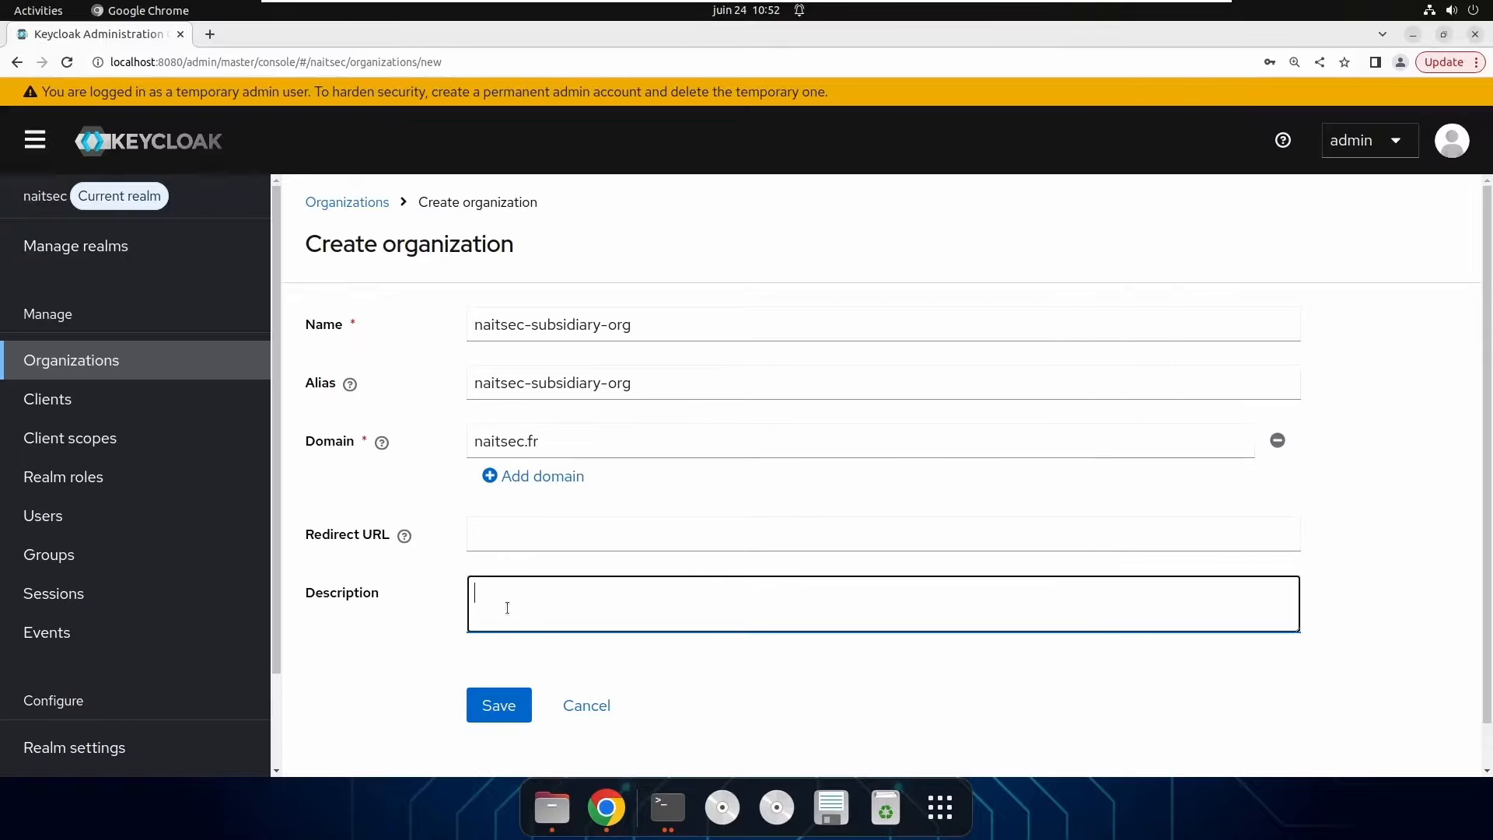
{"action": "left_click", "coordinate": [503, 709]}
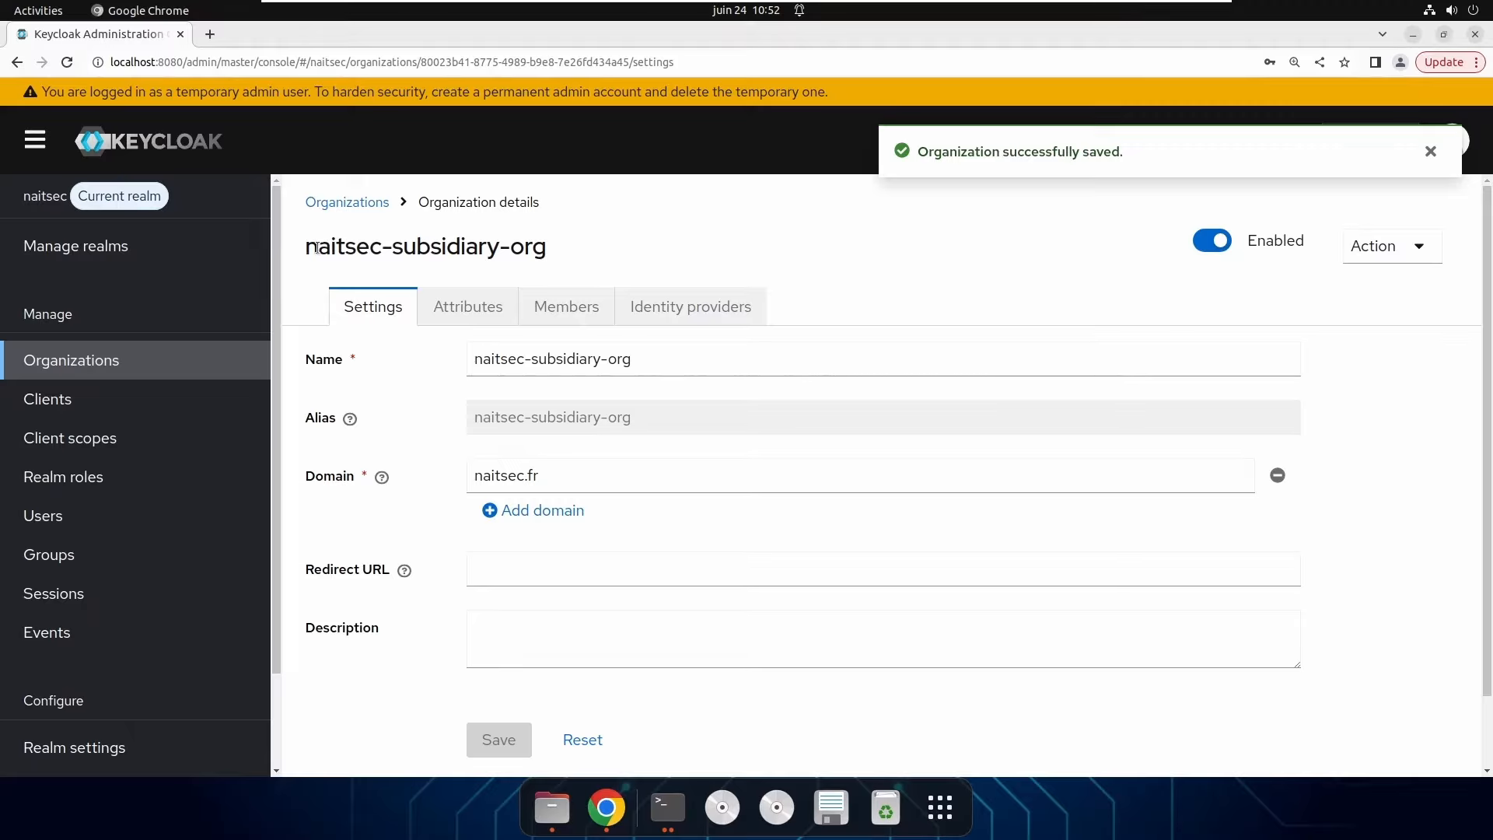
{"action": "left_click_drag", "start_coordinate": [310, 247], "coordinate": [718, 243]}
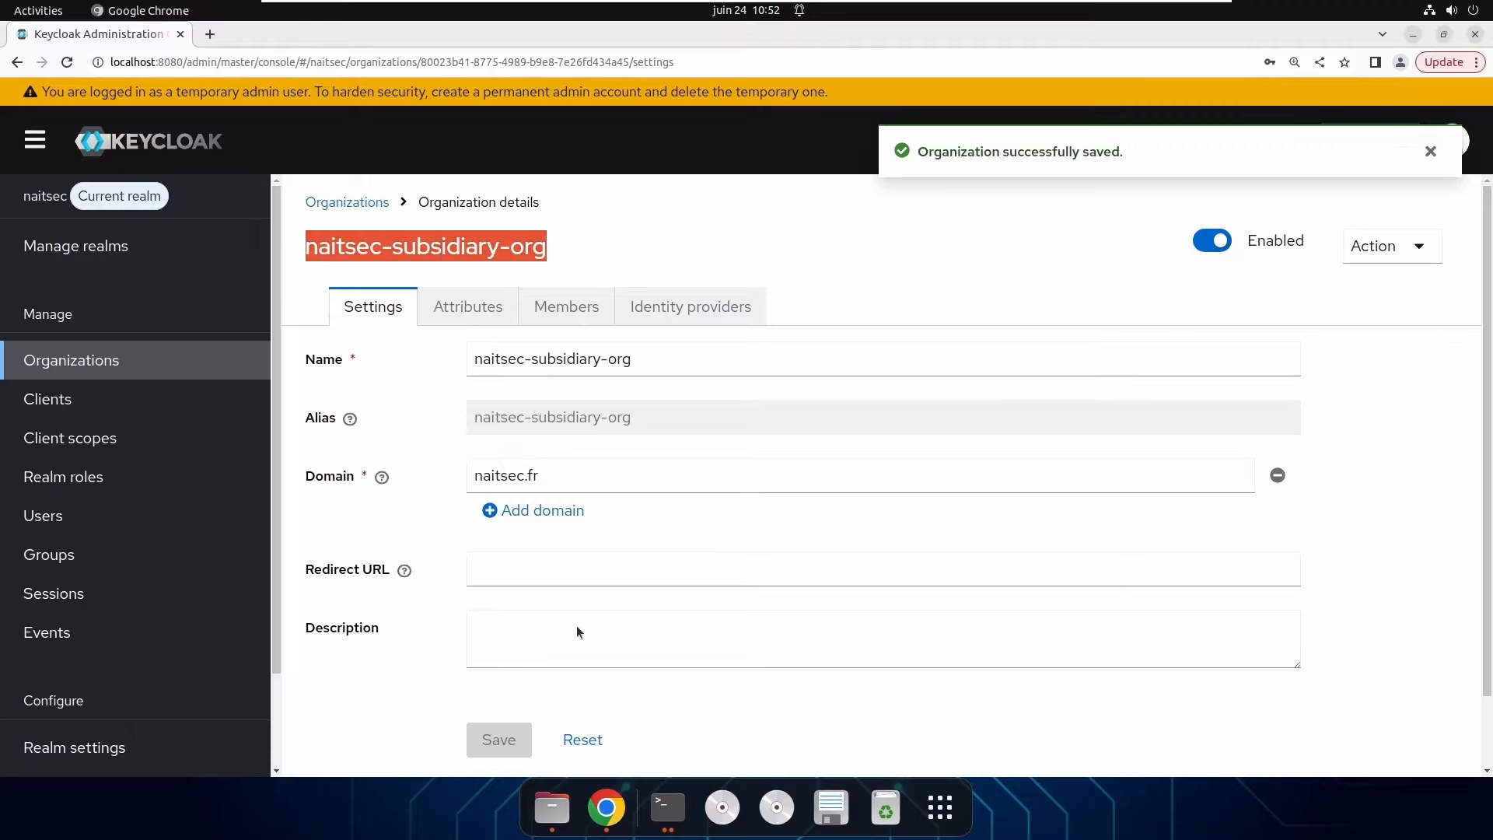
{"action": "left_click", "coordinate": [466, 311]}
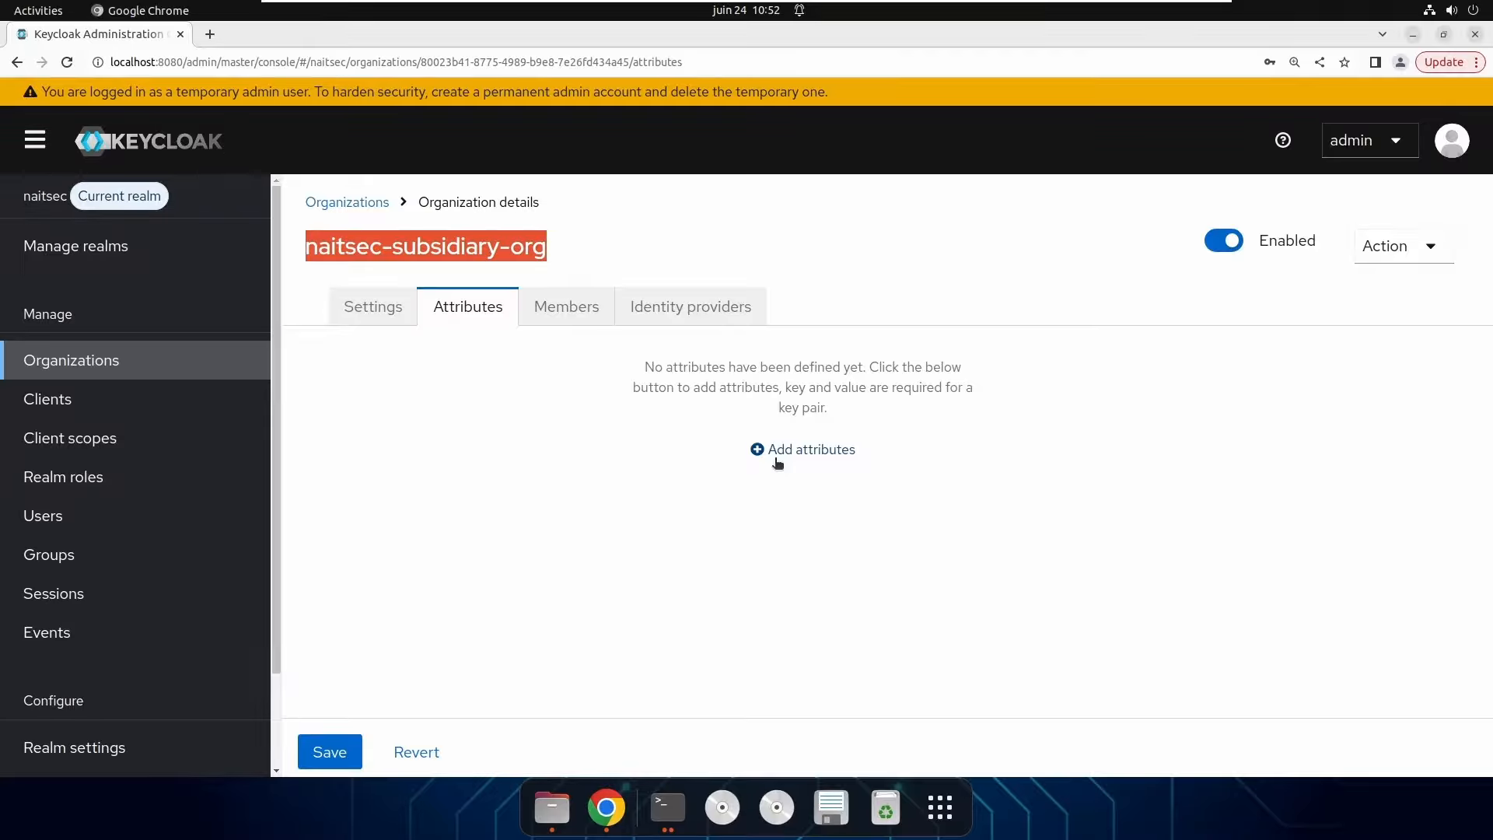
Add an attribute with key ville and value Paris.
{"action": "left_click", "coordinate": [824, 449]}
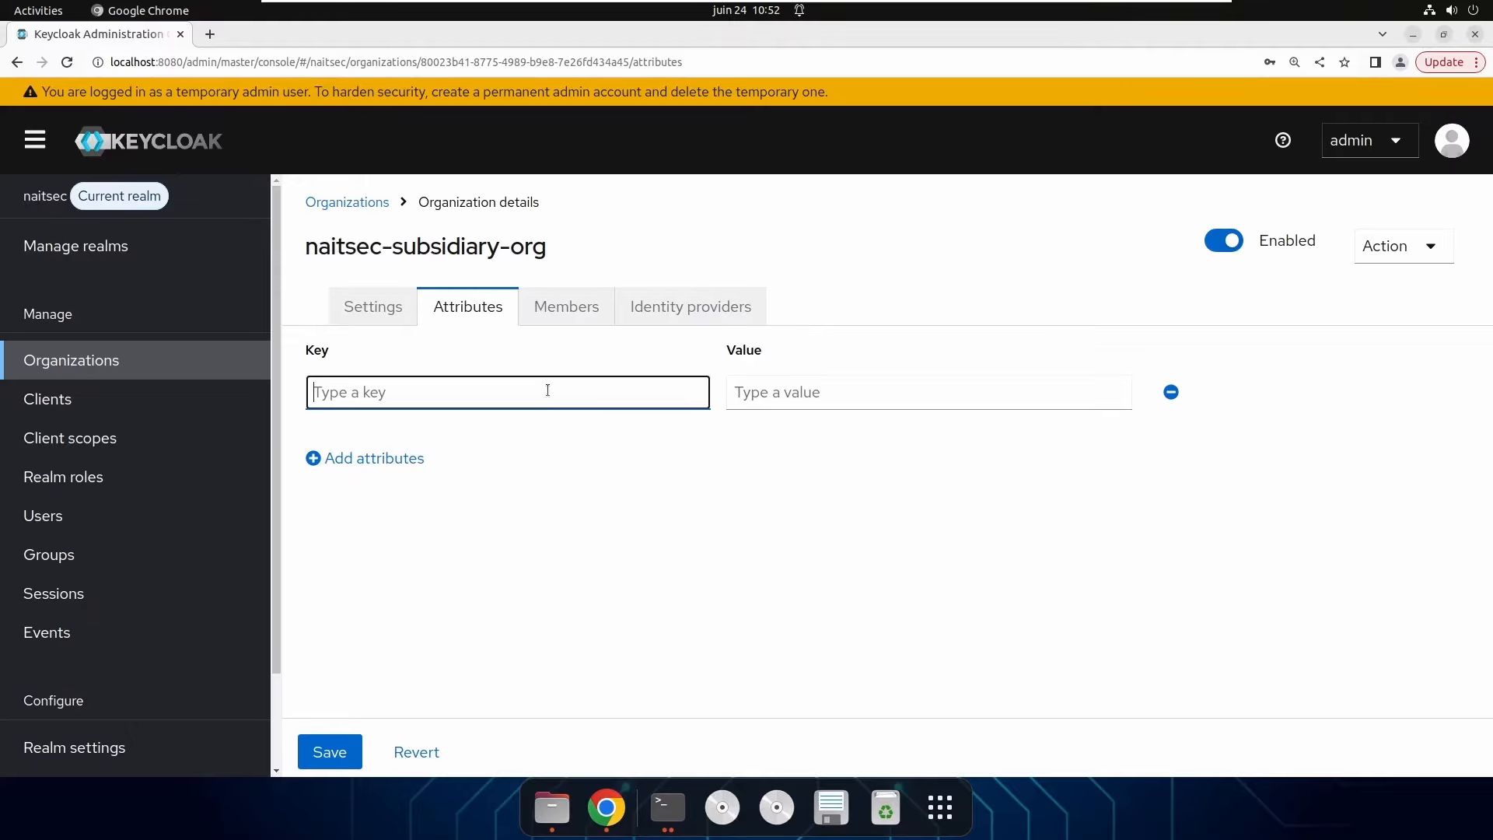
{"action": "type", "text": "ville"}
{"action": "left_click", "coordinate": [804, 387]}
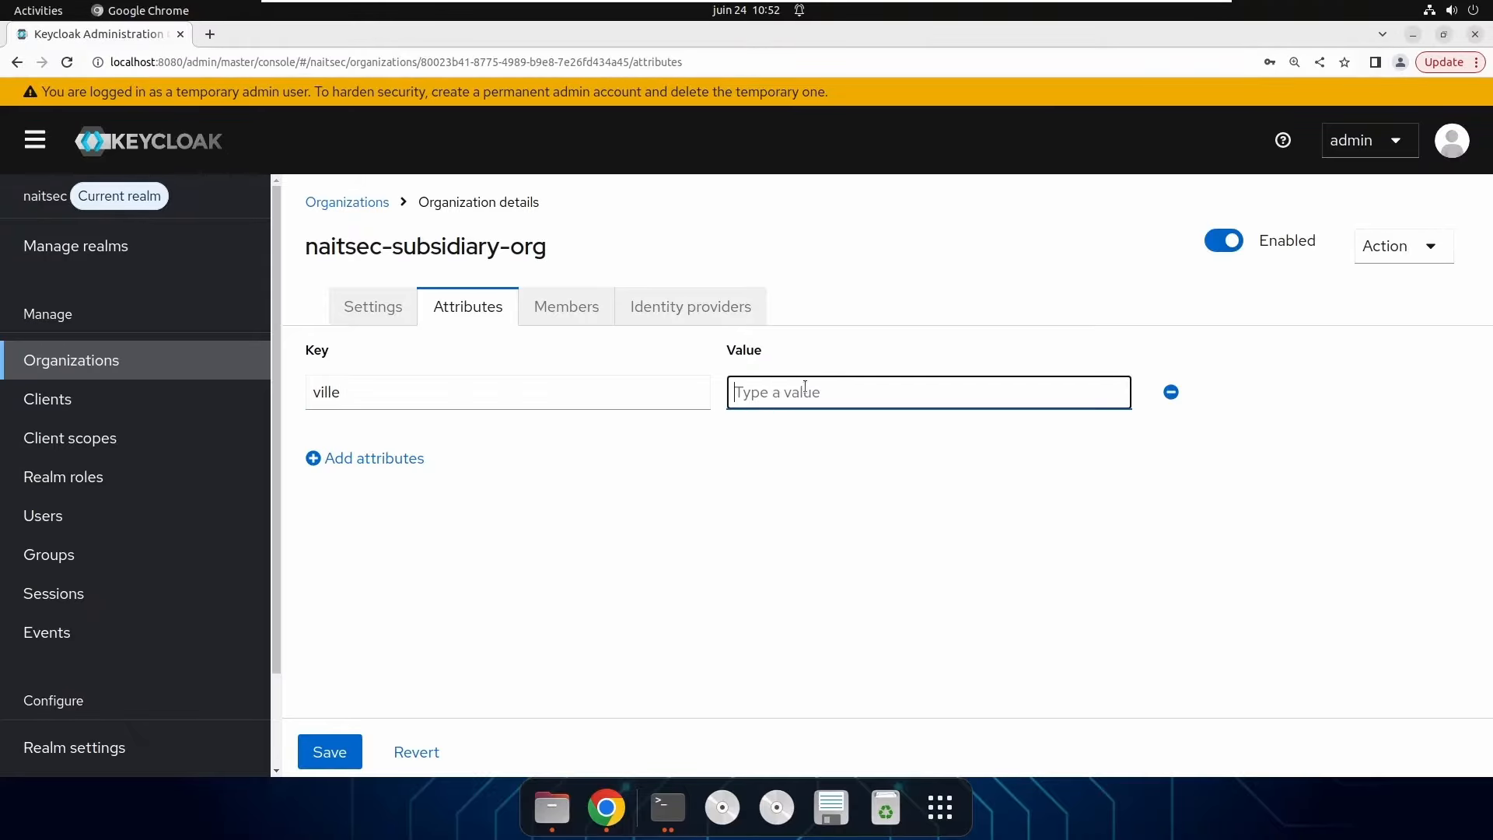
{"action": "type", "text": "PAris"}
{"action": "key", "text": "BackSpace"}
{"action": "key", "text": "BackSpace"}
{"action": "key", "text": "BackSpace"}
{"action": "key", "text": "BackSpace"}
{"action": "type", "text": "aris"}
Add a phone attribute with a phone number, save the attributes, and view Members.
{"action": "left_click", "coordinate": [420, 459]}
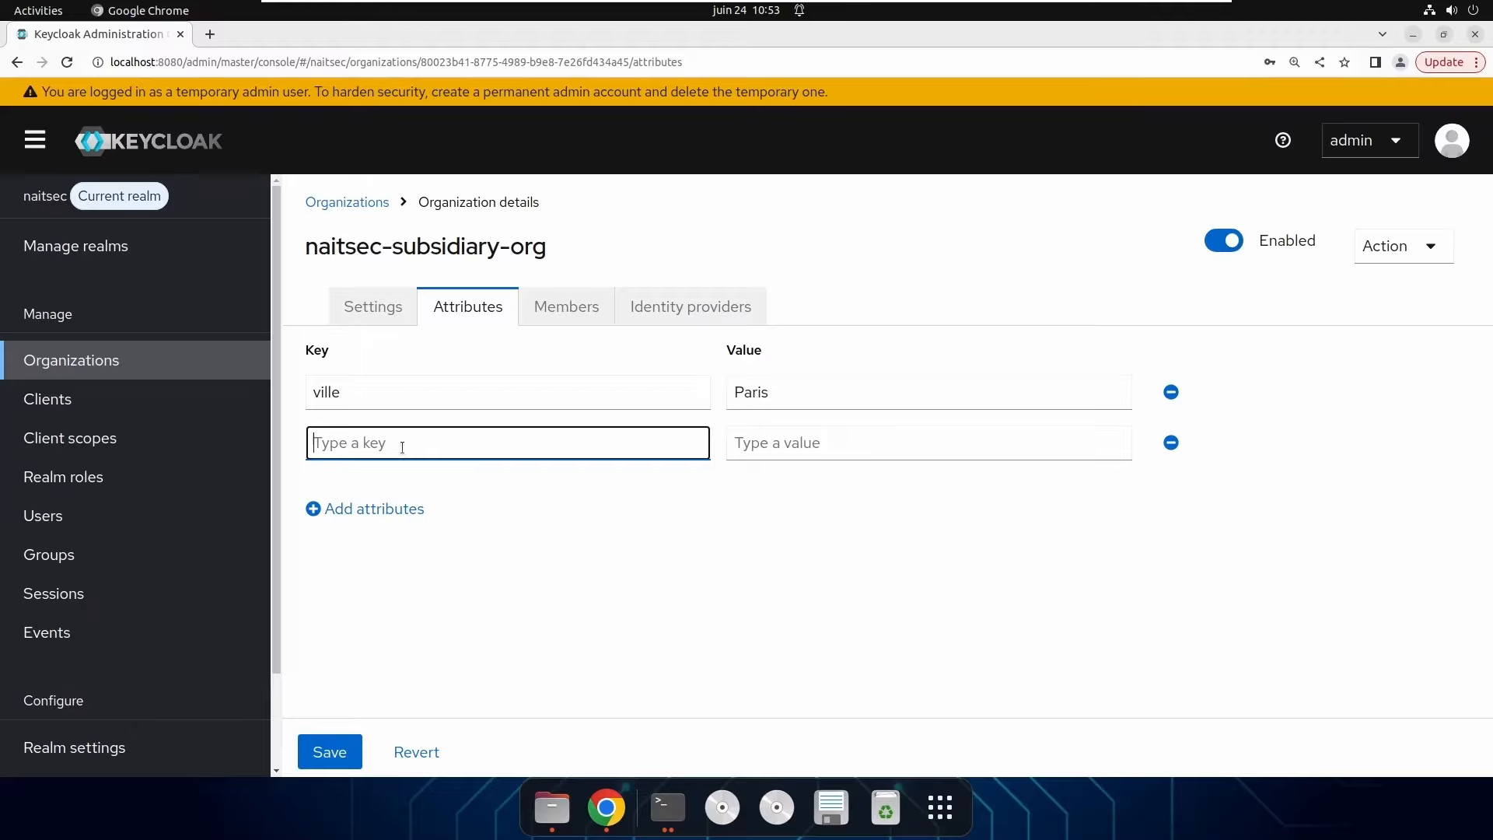
{"action": "type", "text": "phone"}
{"action": "left_click", "coordinate": [803, 443]}
{"action": "type", "text": "01"}
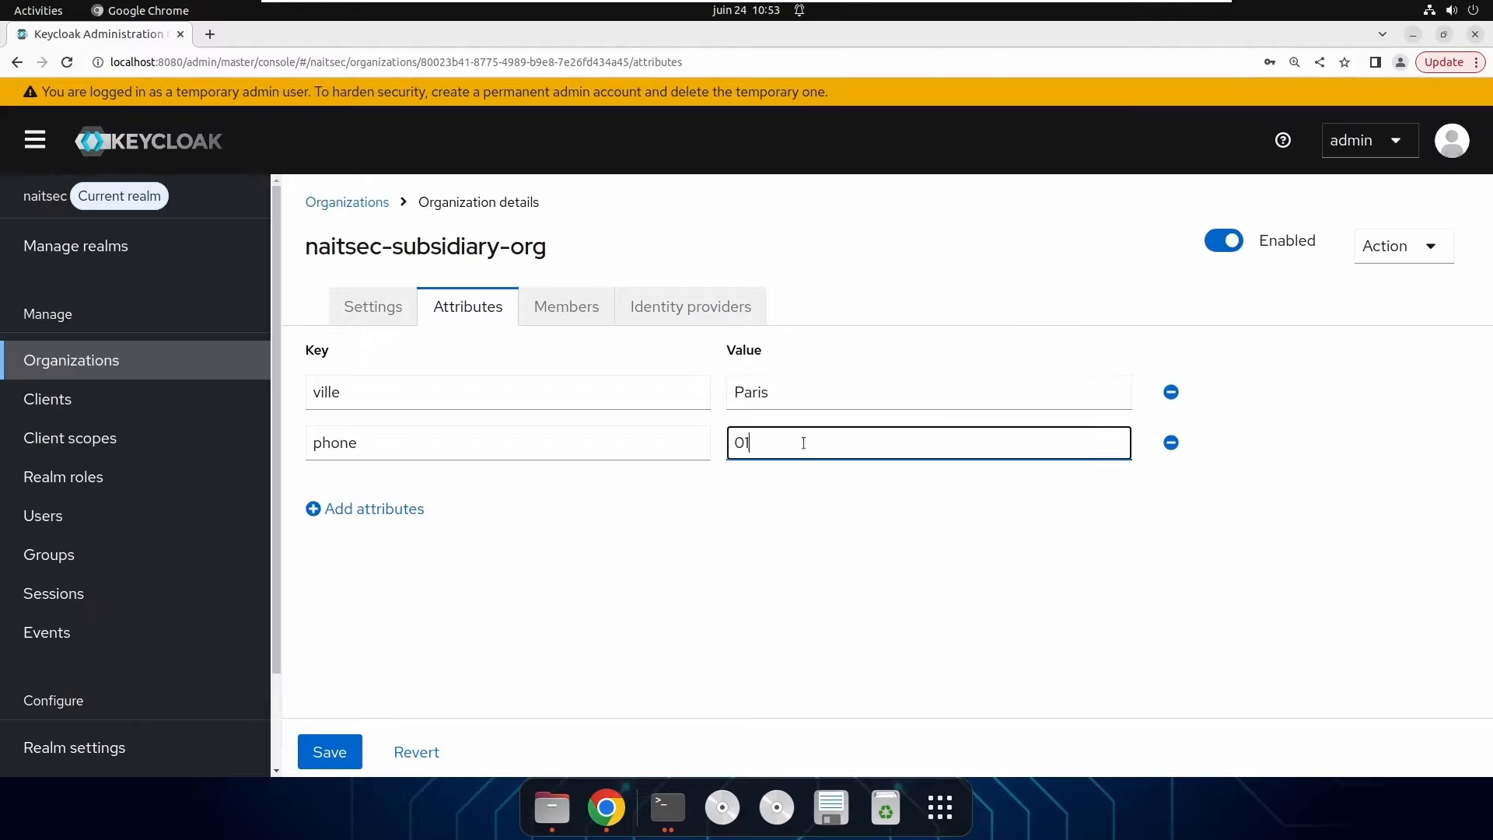
{"action": "type", "text": "23456789"}
{"action": "left_click", "coordinate": [325, 752]}
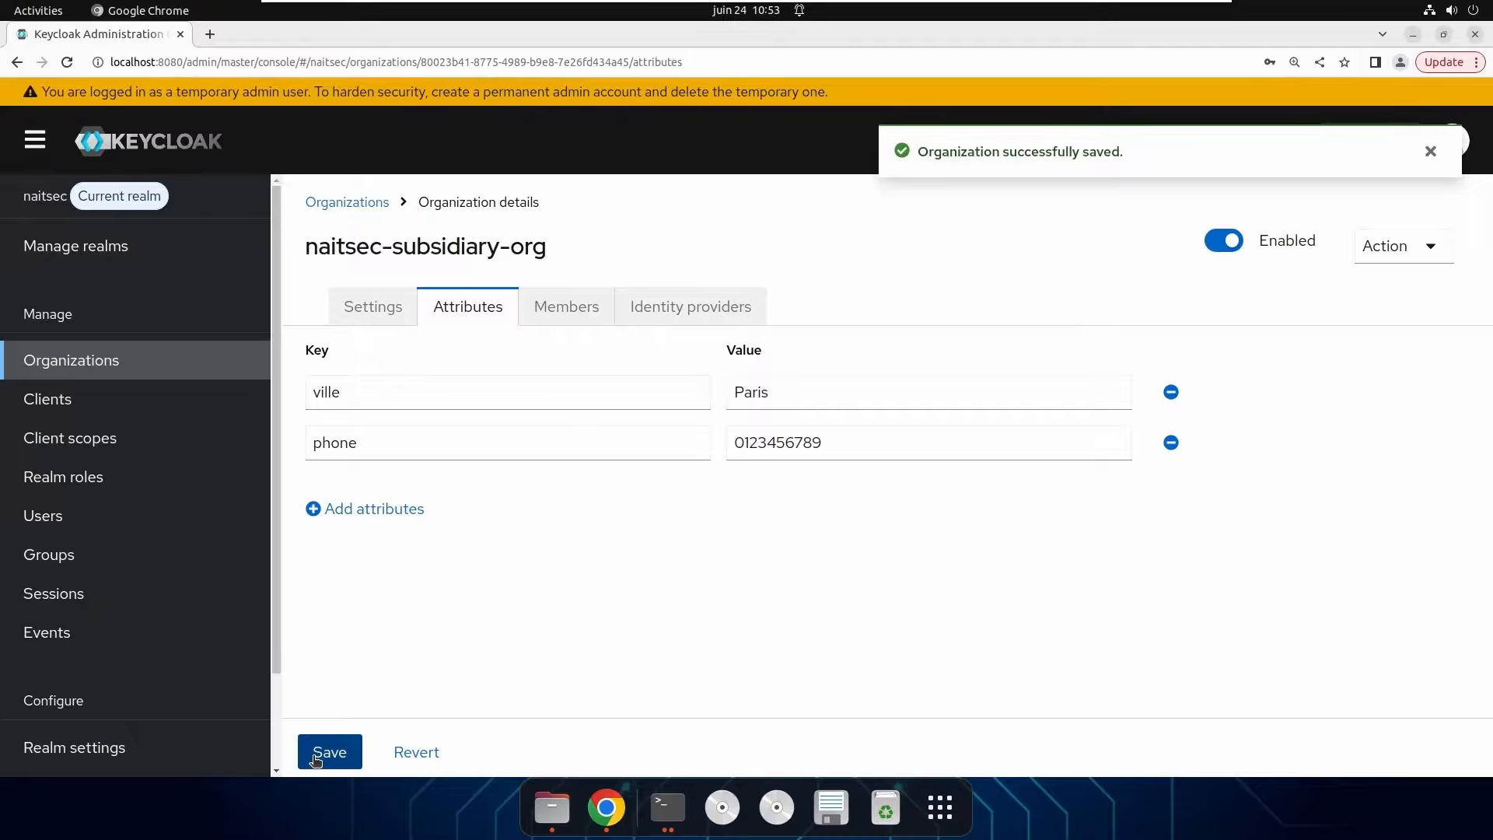
{"action": "left_click", "coordinate": [585, 307]}
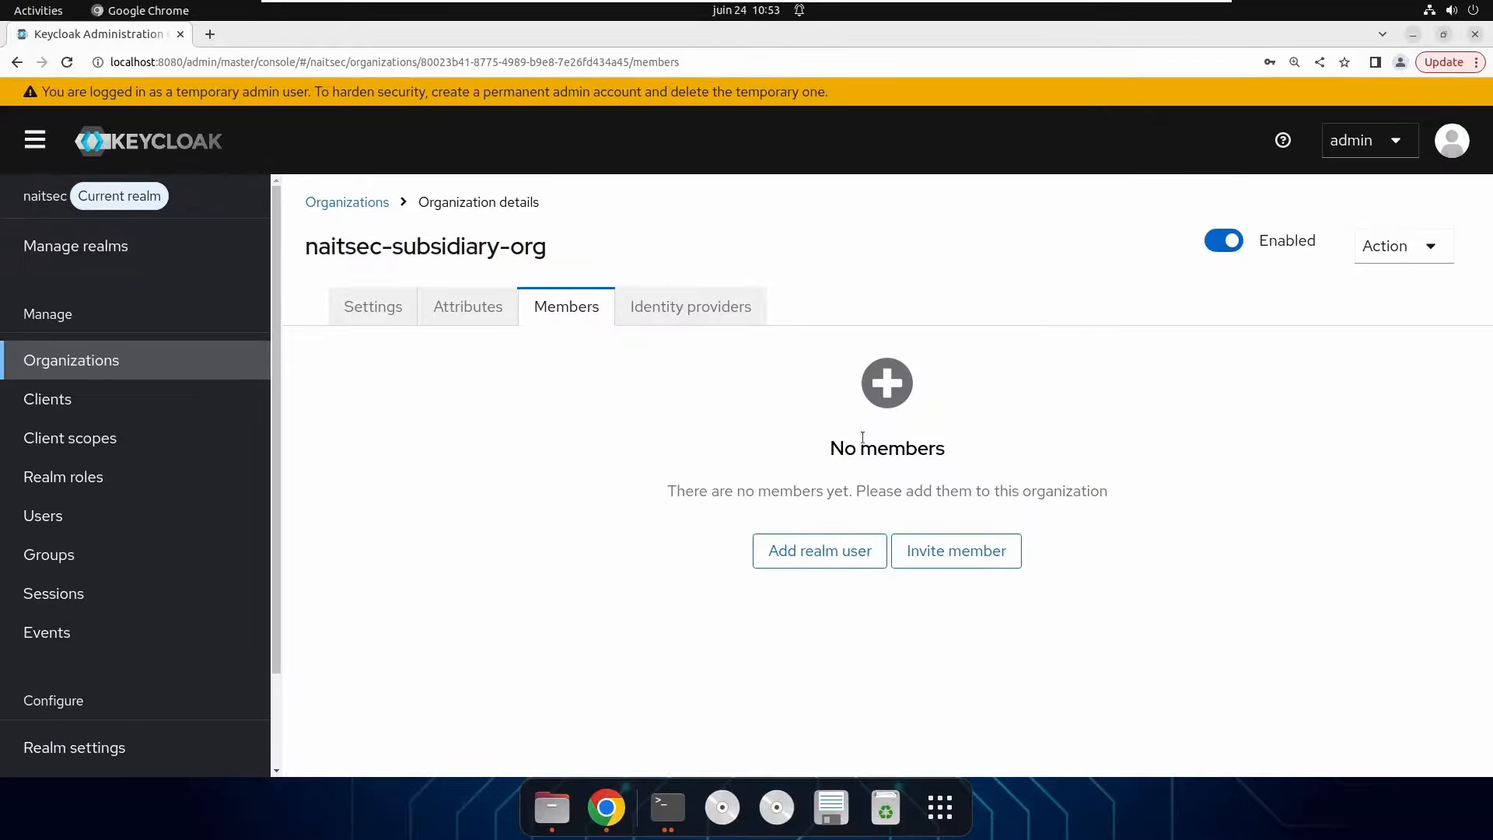
Check that no identity provider is linked, then return to the organization's Settings.
{"action": "left_click", "coordinate": [695, 309]}
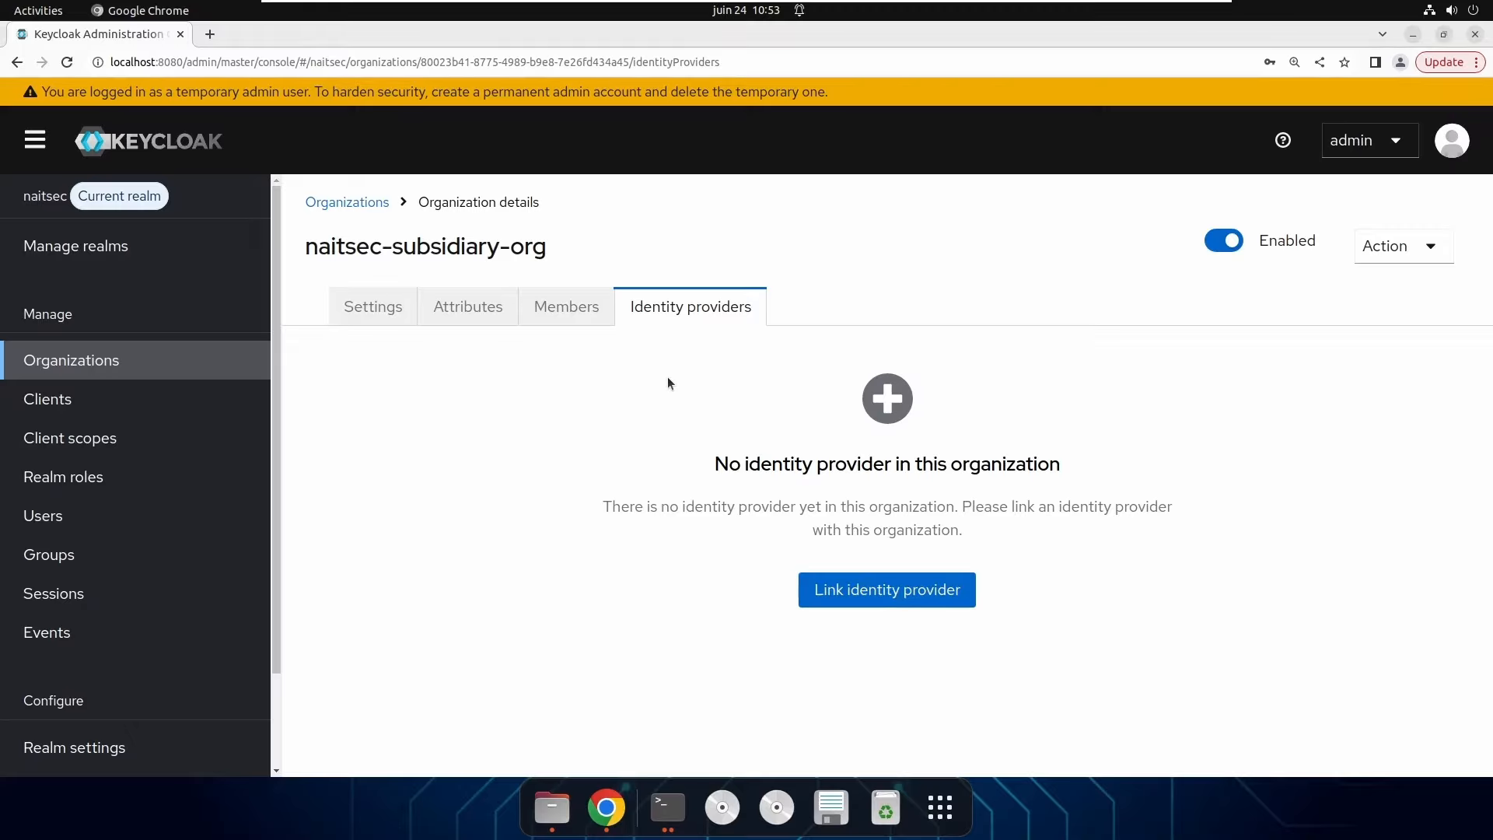
{"action": "left_click", "coordinate": [390, 311]}
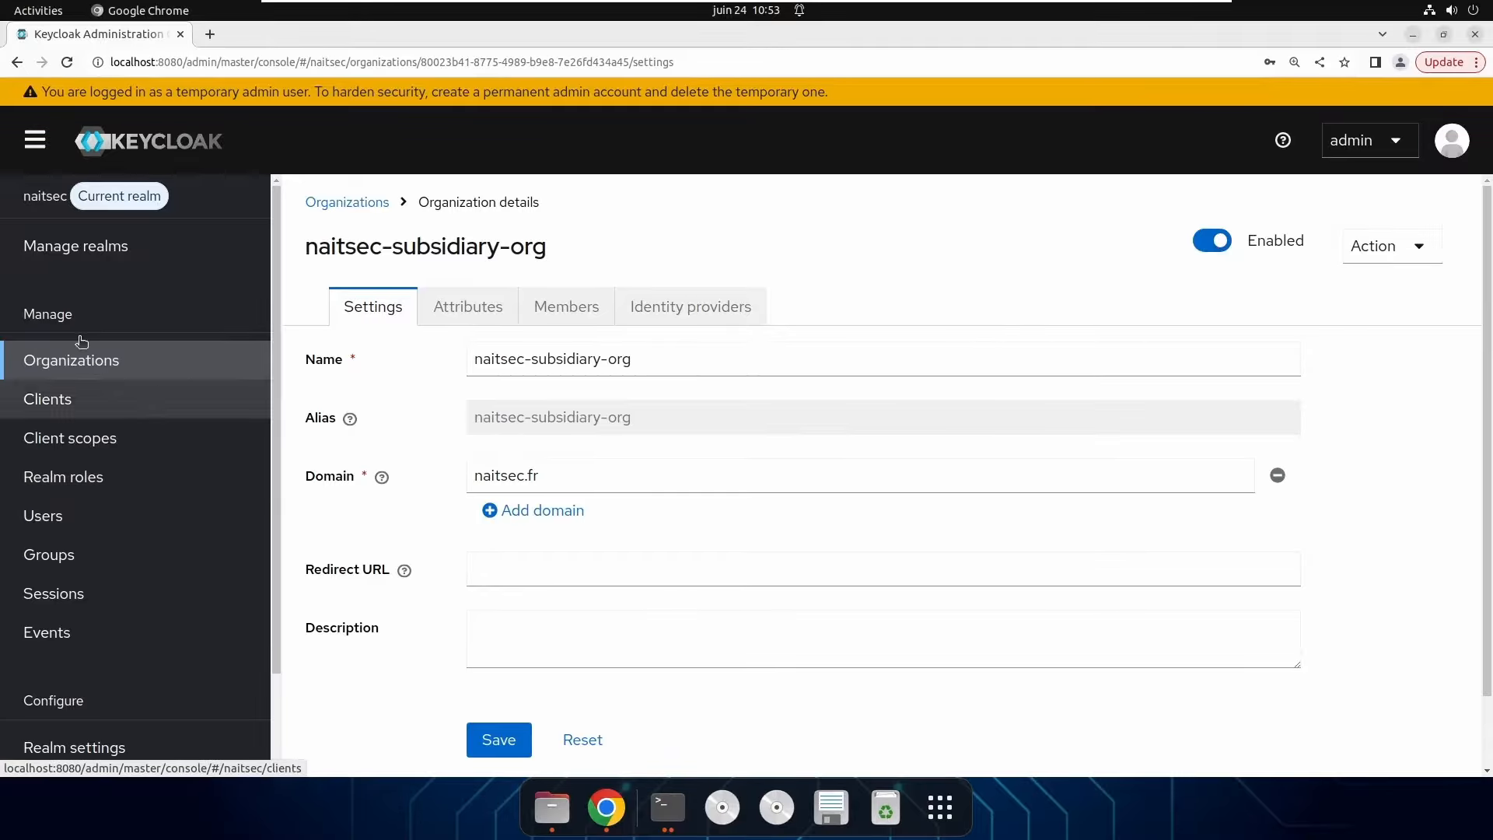
Add a naitsec realm user with an e-mail-style username and create it.
{"action": "left_click", "coordinate": [76, 519]}
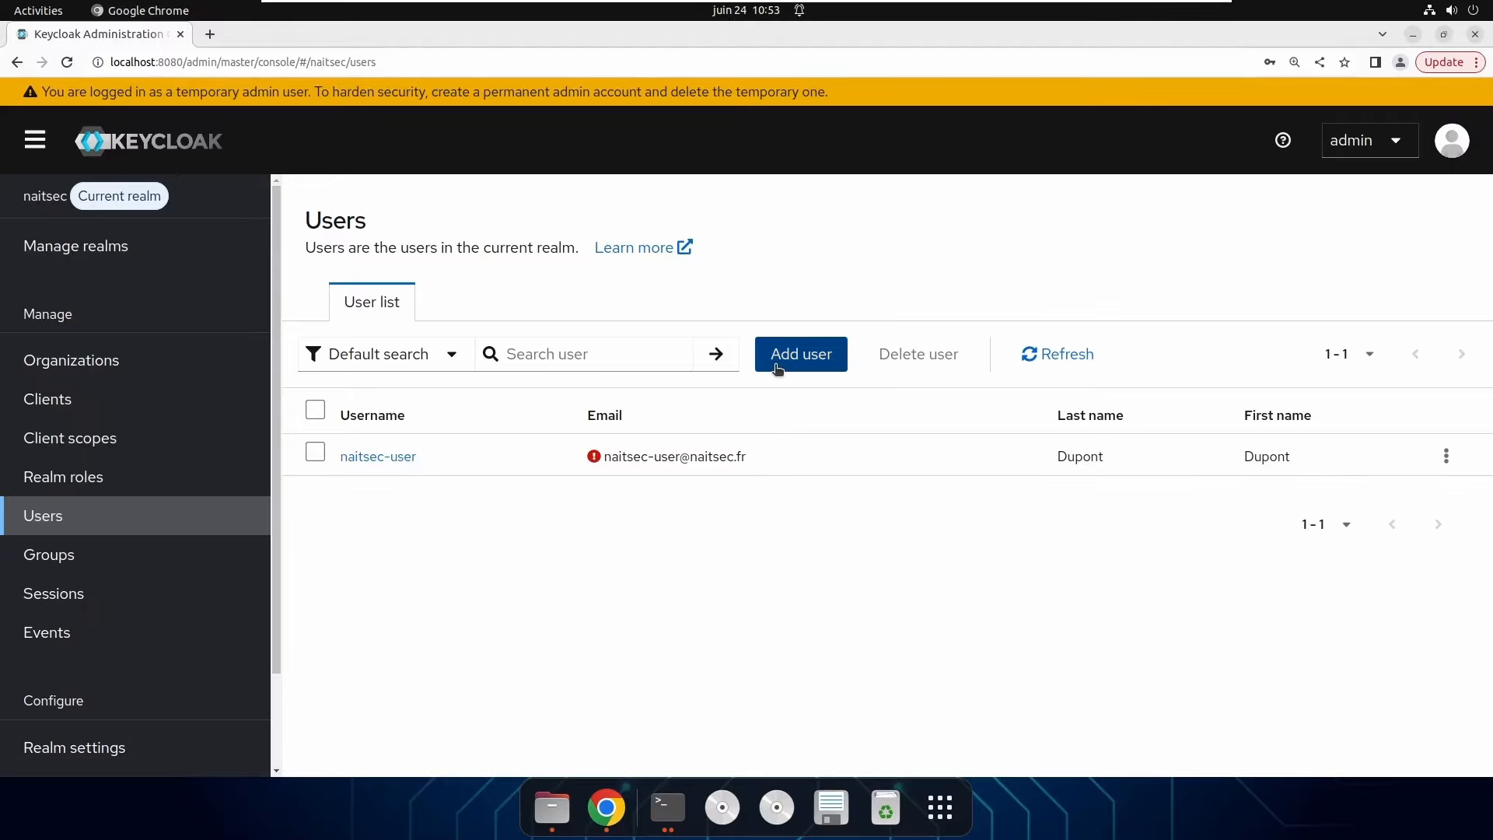
{"action": "left_click", "coordinate": [774, 365]}
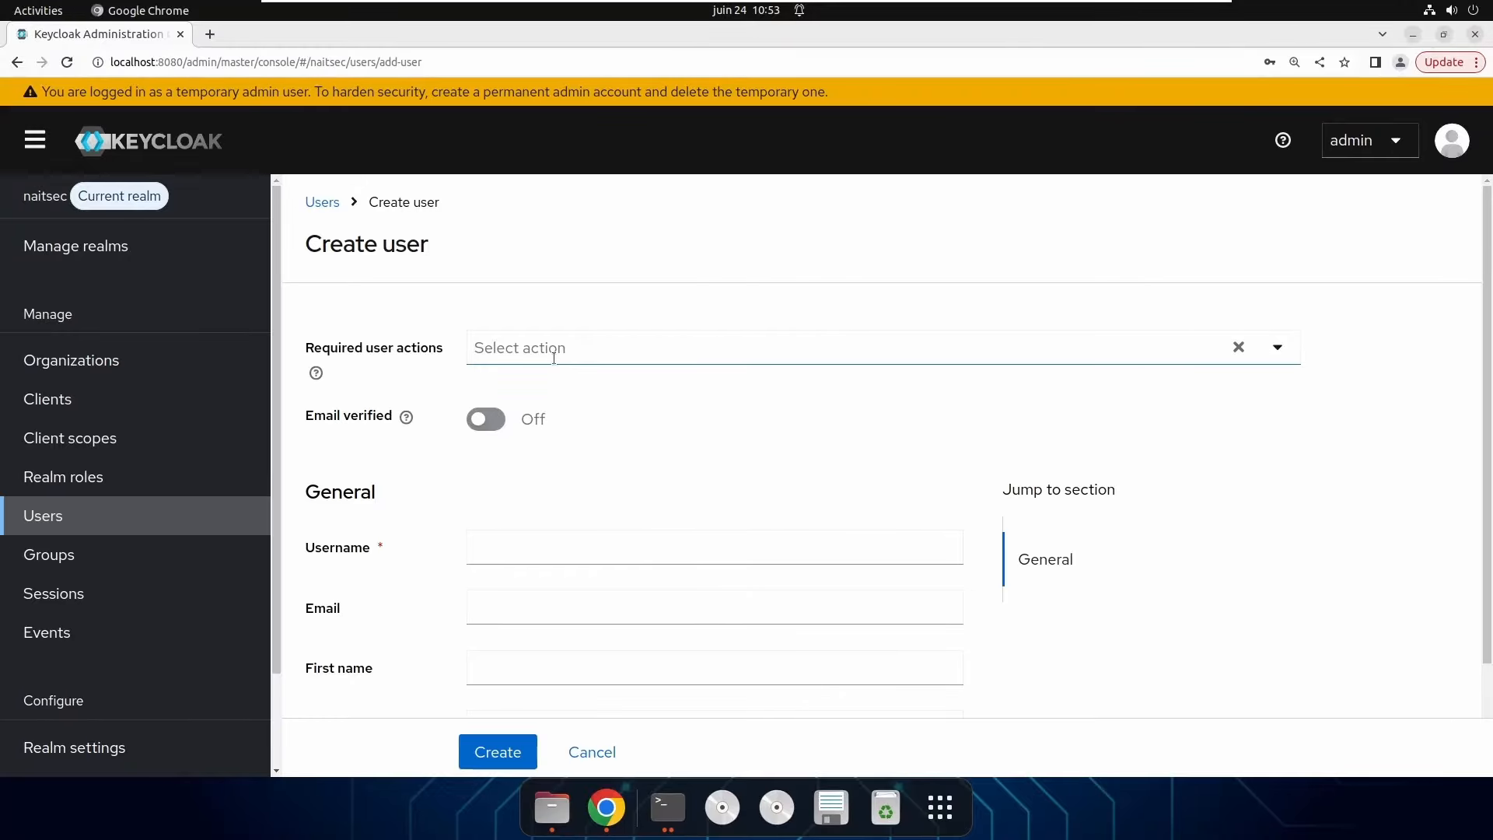
{"action": "left_click", "coordinate": [530, 542]}
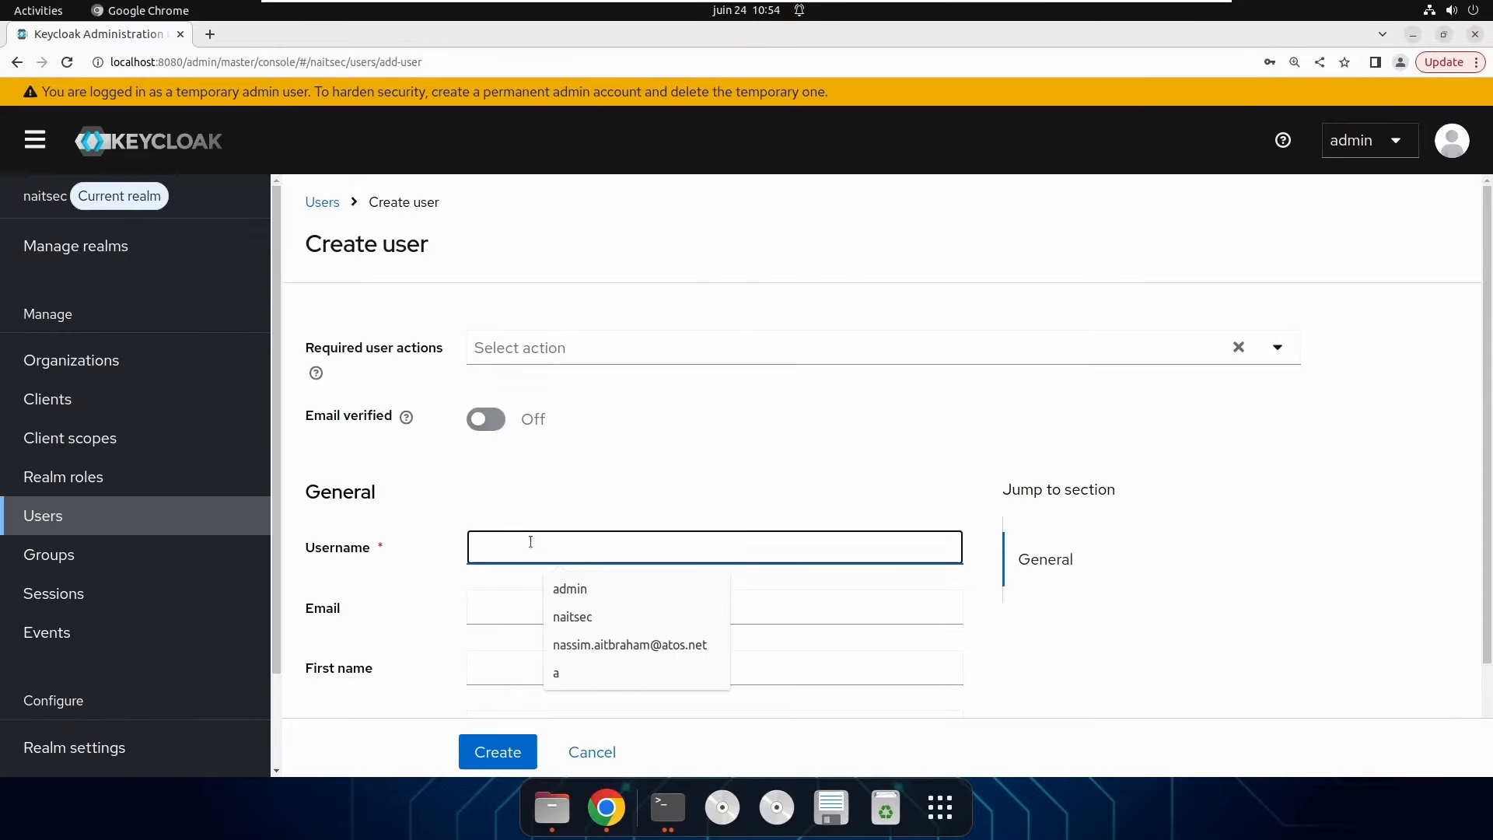
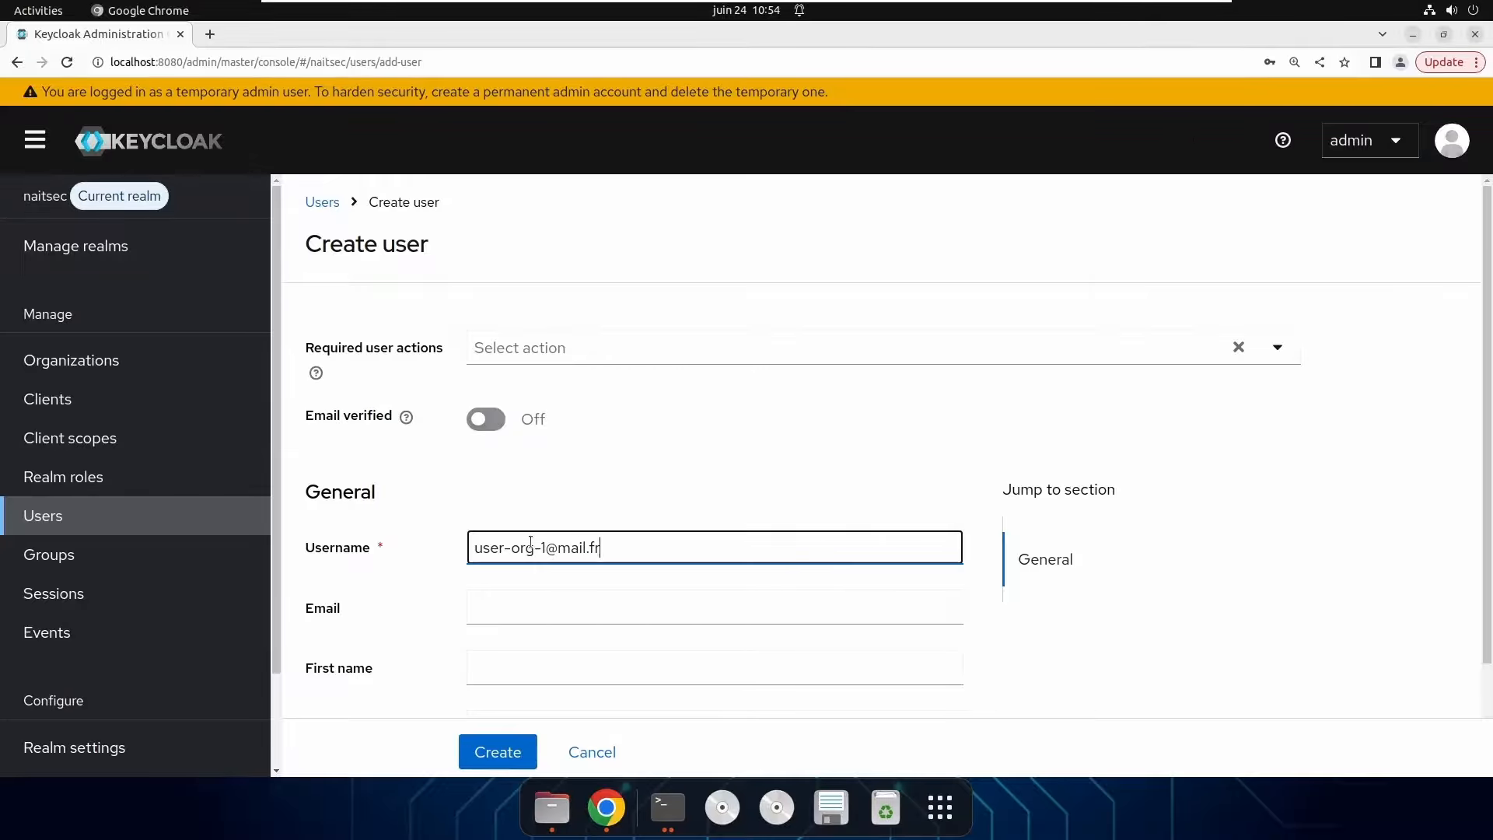
{"action": "scroll", "coordinate": [527, 656], "scroll_direction": "down", "scroll_amount": 2}
{"action": "scroll", "coordinate": [497, 661], "scroll_direction": "up", "scroll_amount": 2}
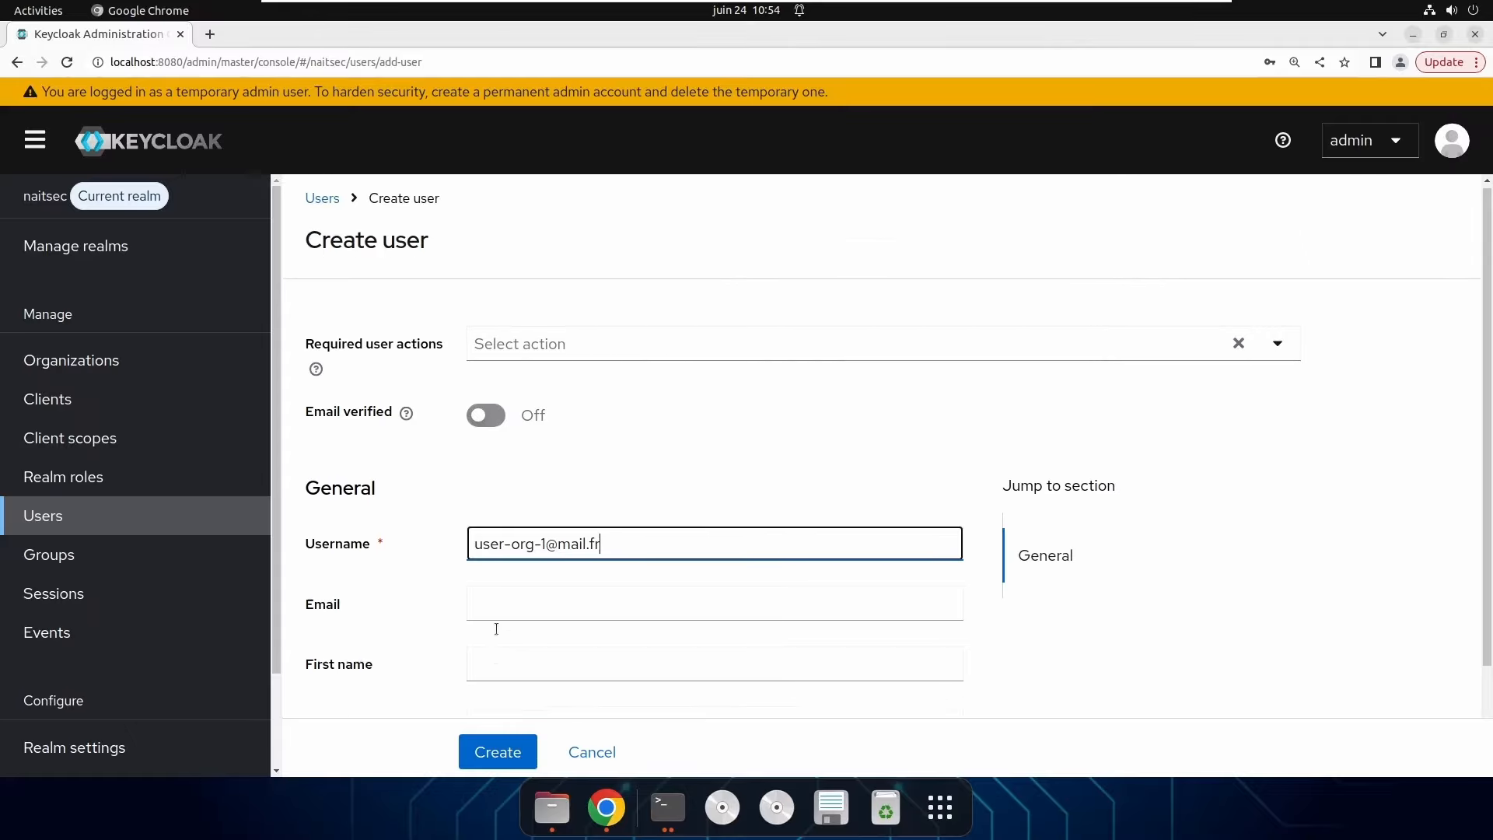
{"action": "scroll", "coordinate": [497, 676], "scroll_direction": "down", "scroll_amount": 3}
{"action": "left_click", "coordinate": [501, 751]}
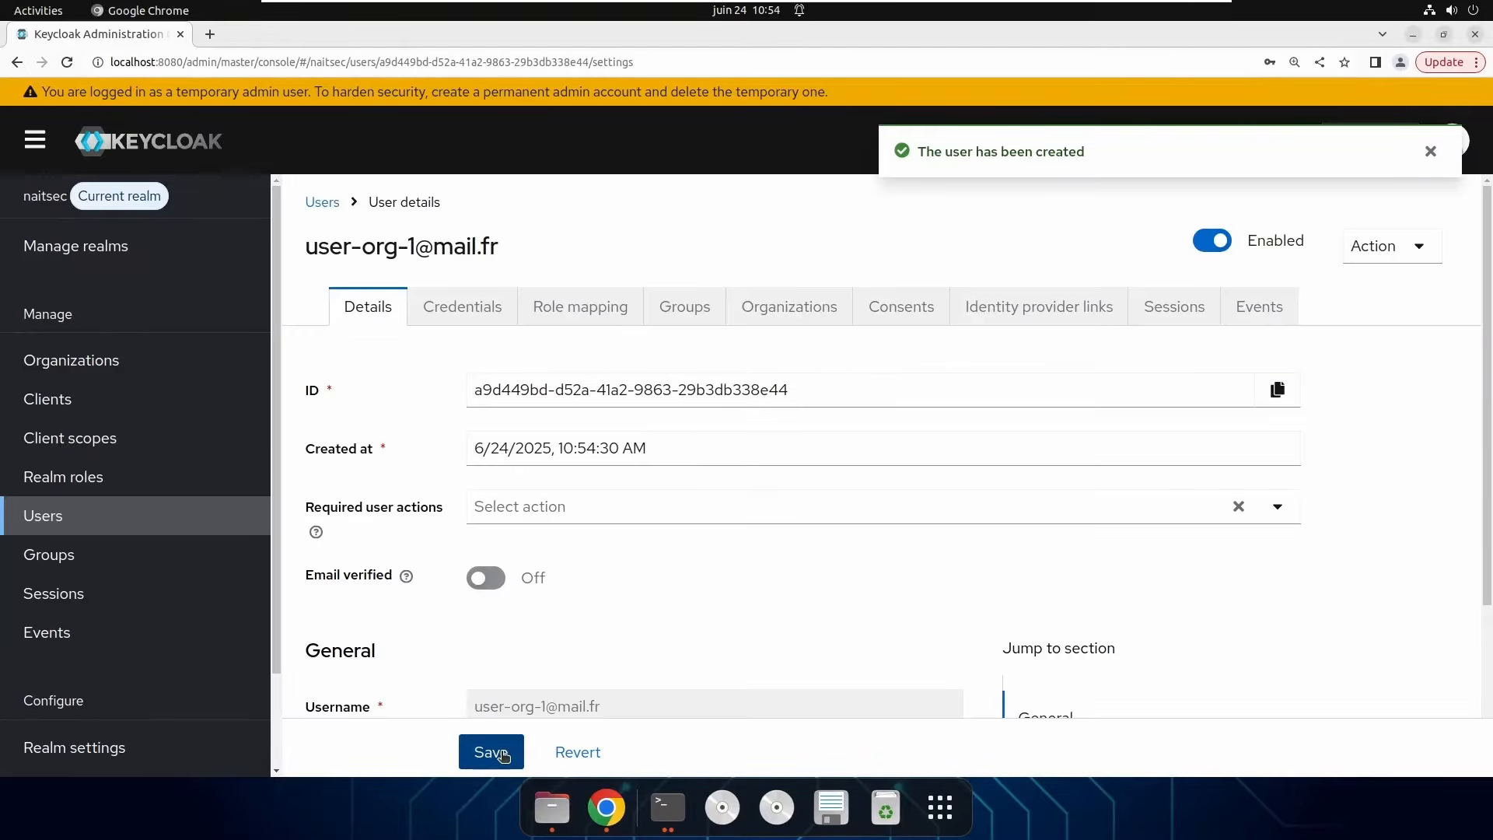
Set a permanent (non-temporary) password for the new user in Credentials.
{"action": "left_click", "coordinate": [459, 303]}
{"action": "left_click", "coordinate": [900, 547]}
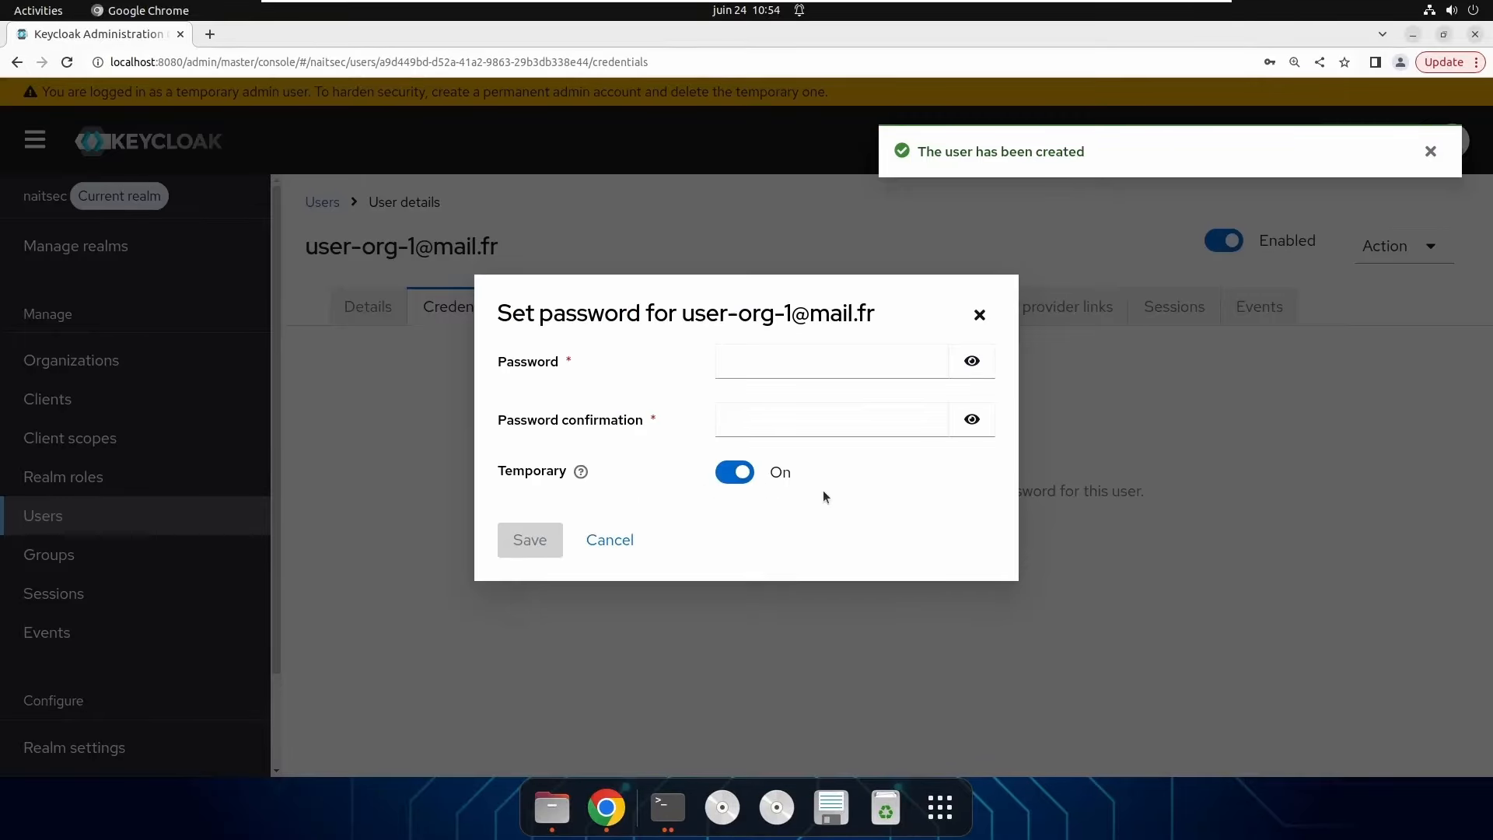
{"action": "left_click", "coordinate": [850, 358]}
{"action": "type", "text": "•••••"}
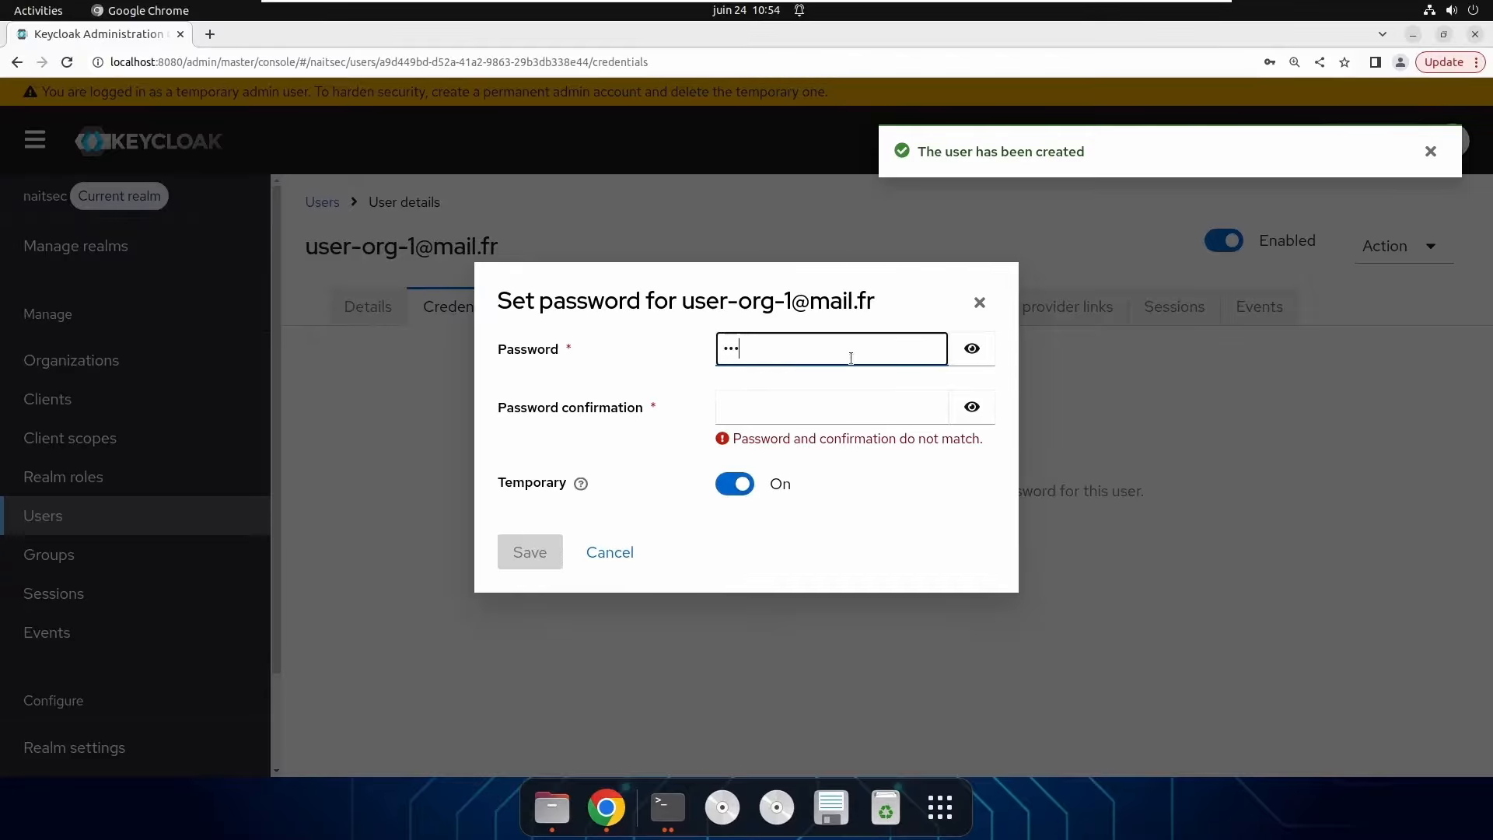
{"action": "left_click", "coordinate": [834, 412]}
{"action": "type", "text": "•••••"}
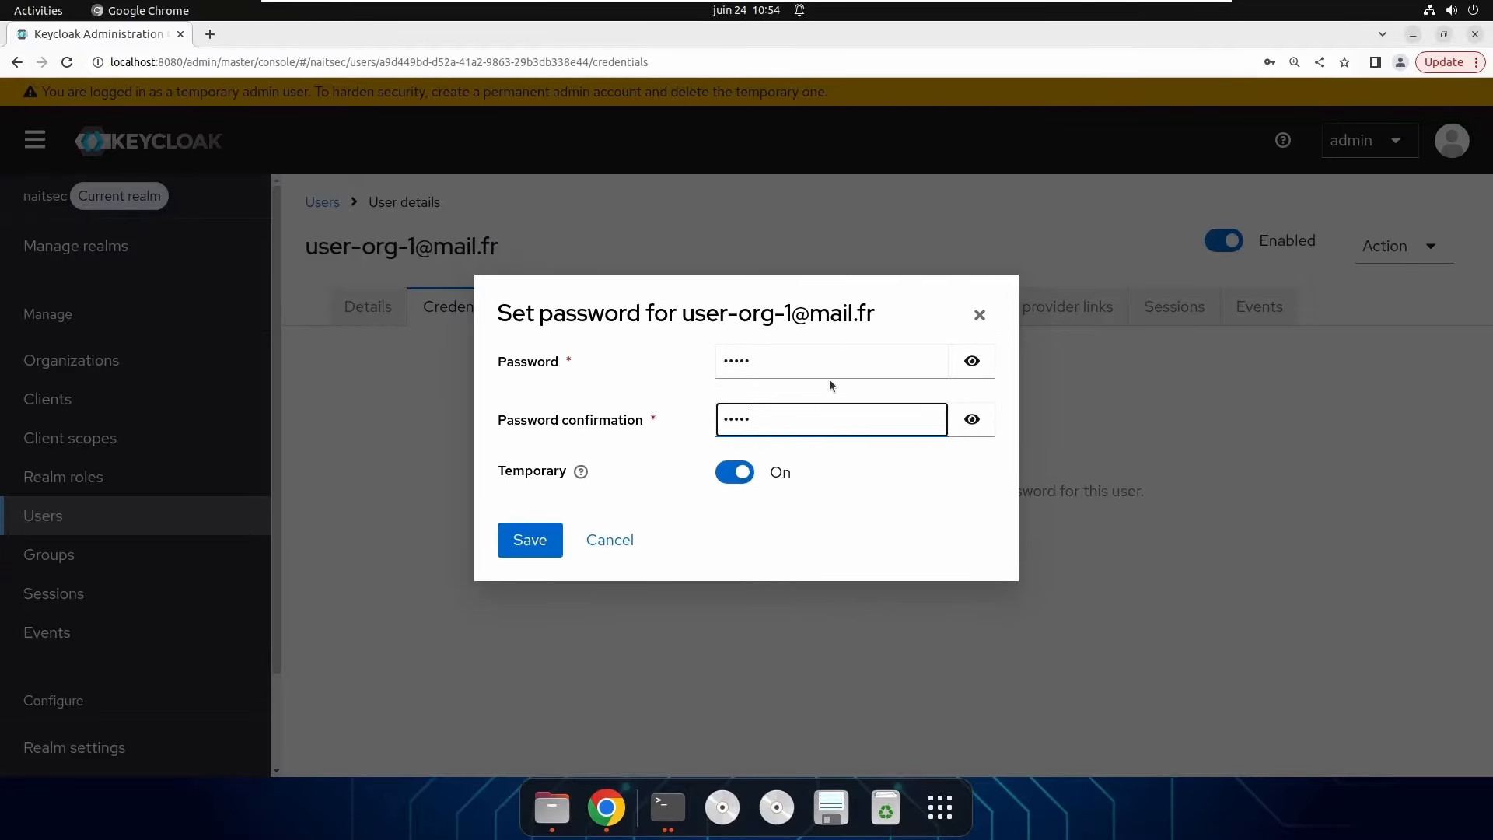
{"action": "left_click", "coordinate": [734, 472]}
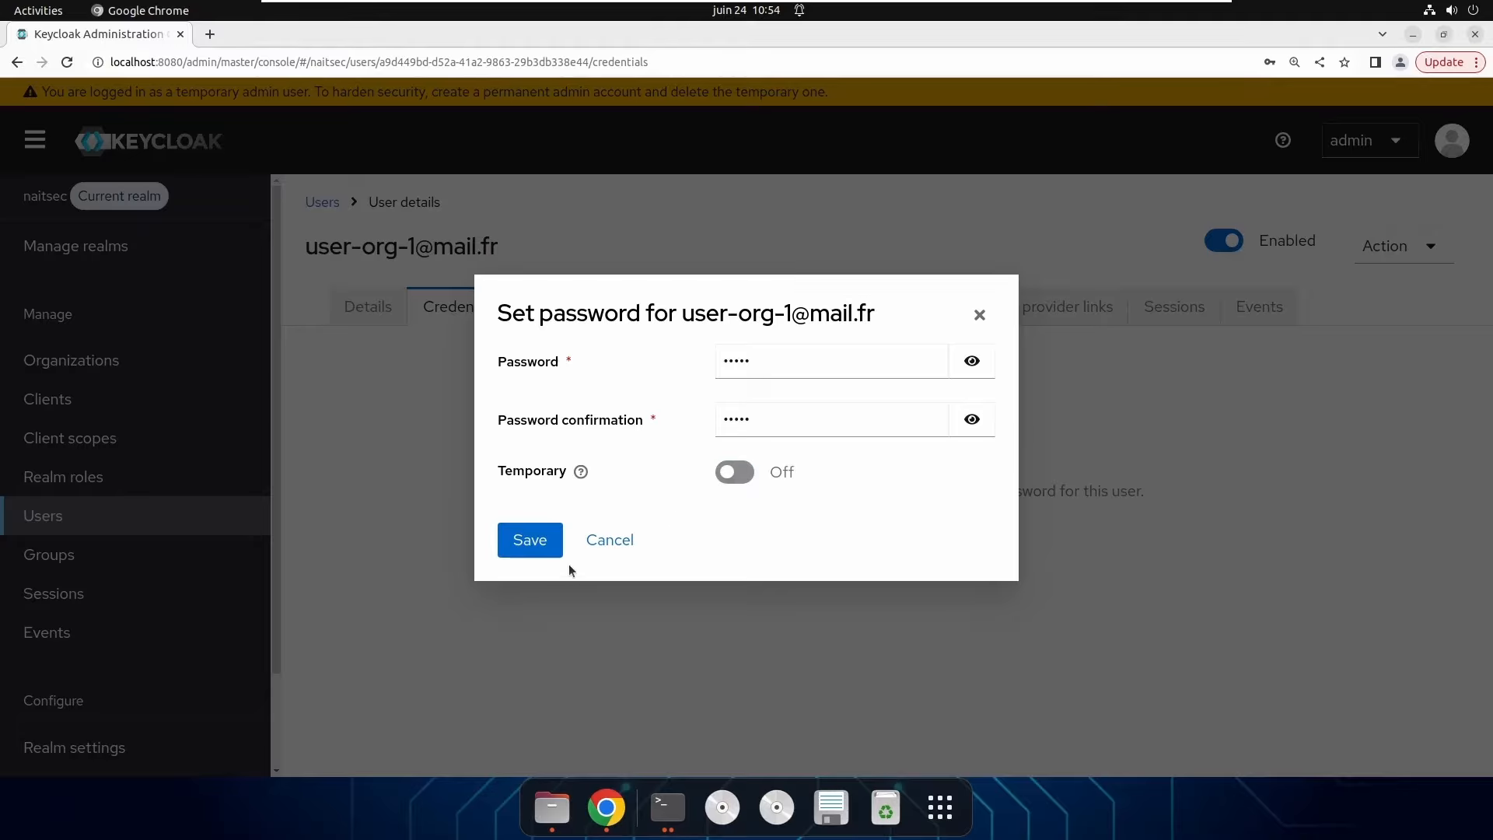
{"action": "left_click", "coordinate": [526, 545]}
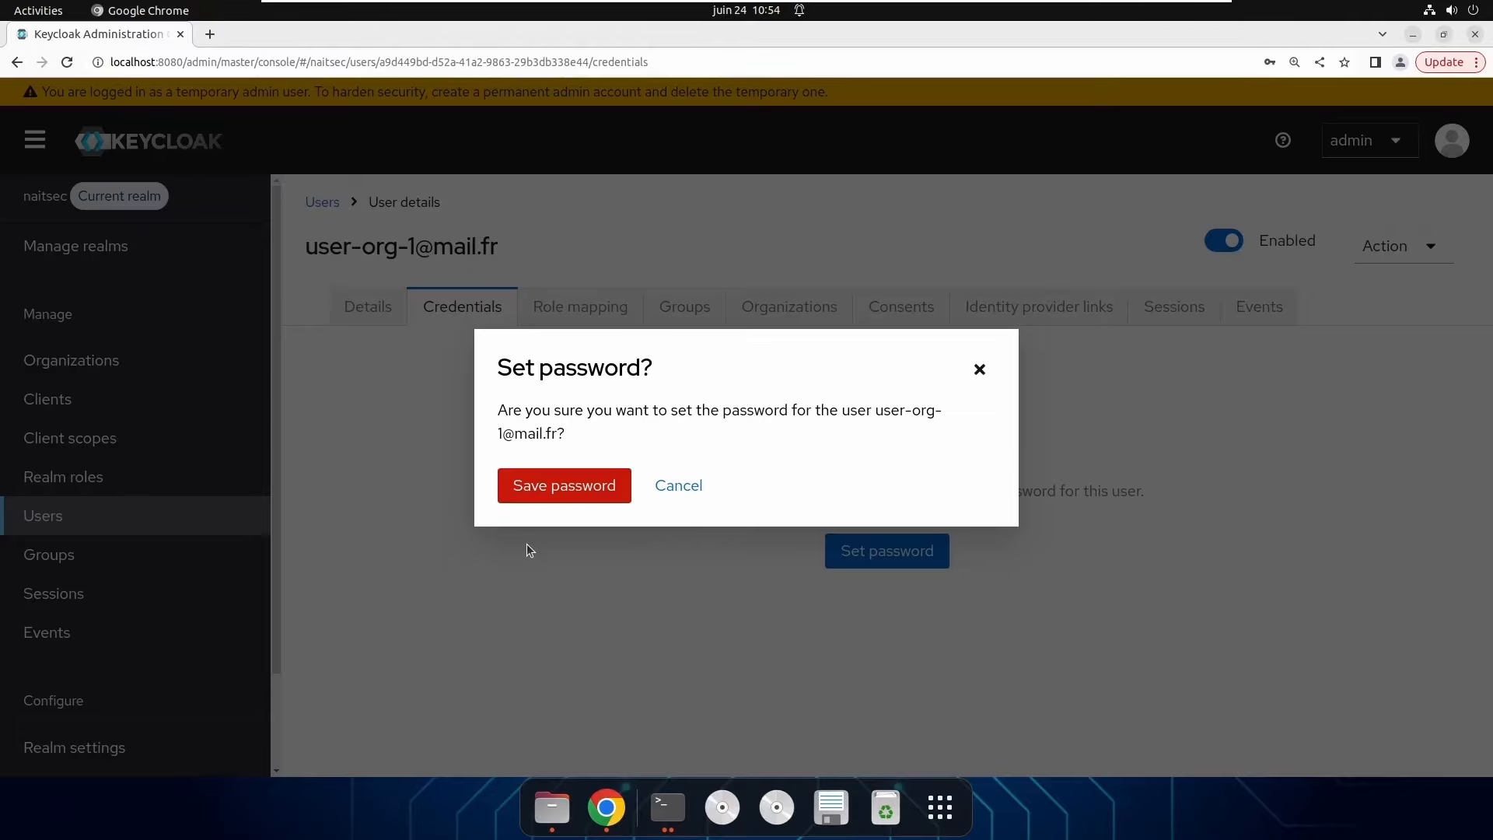
{"action": "left_click", "coordinate": [562, 496]}
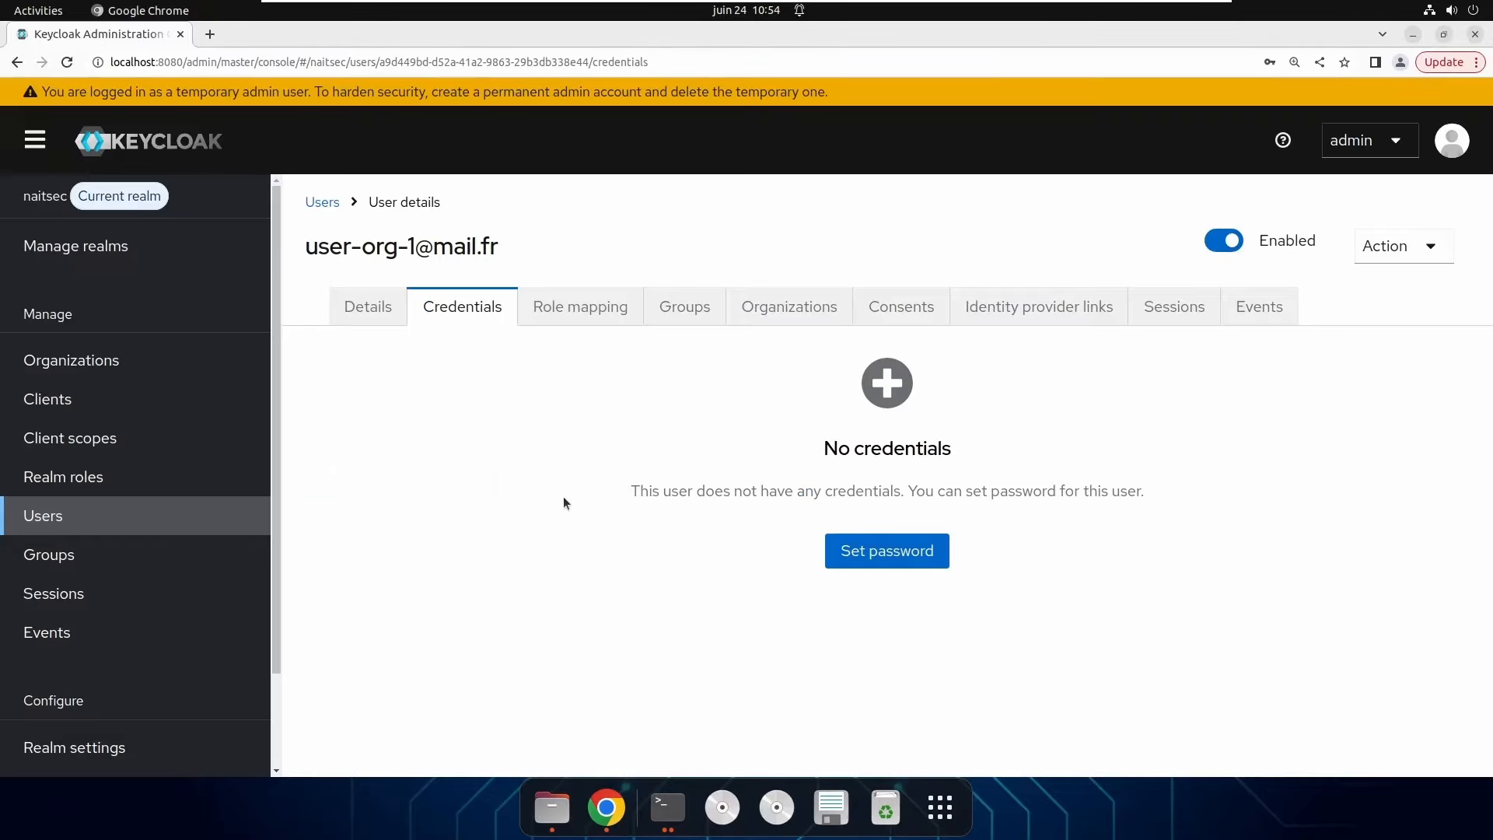
Turn Email verified On in the user's Details and save.
{"action": "left_click", "coordinate": [382, 311]}
{"action": "left_click", "coordinate": [476, 577]}
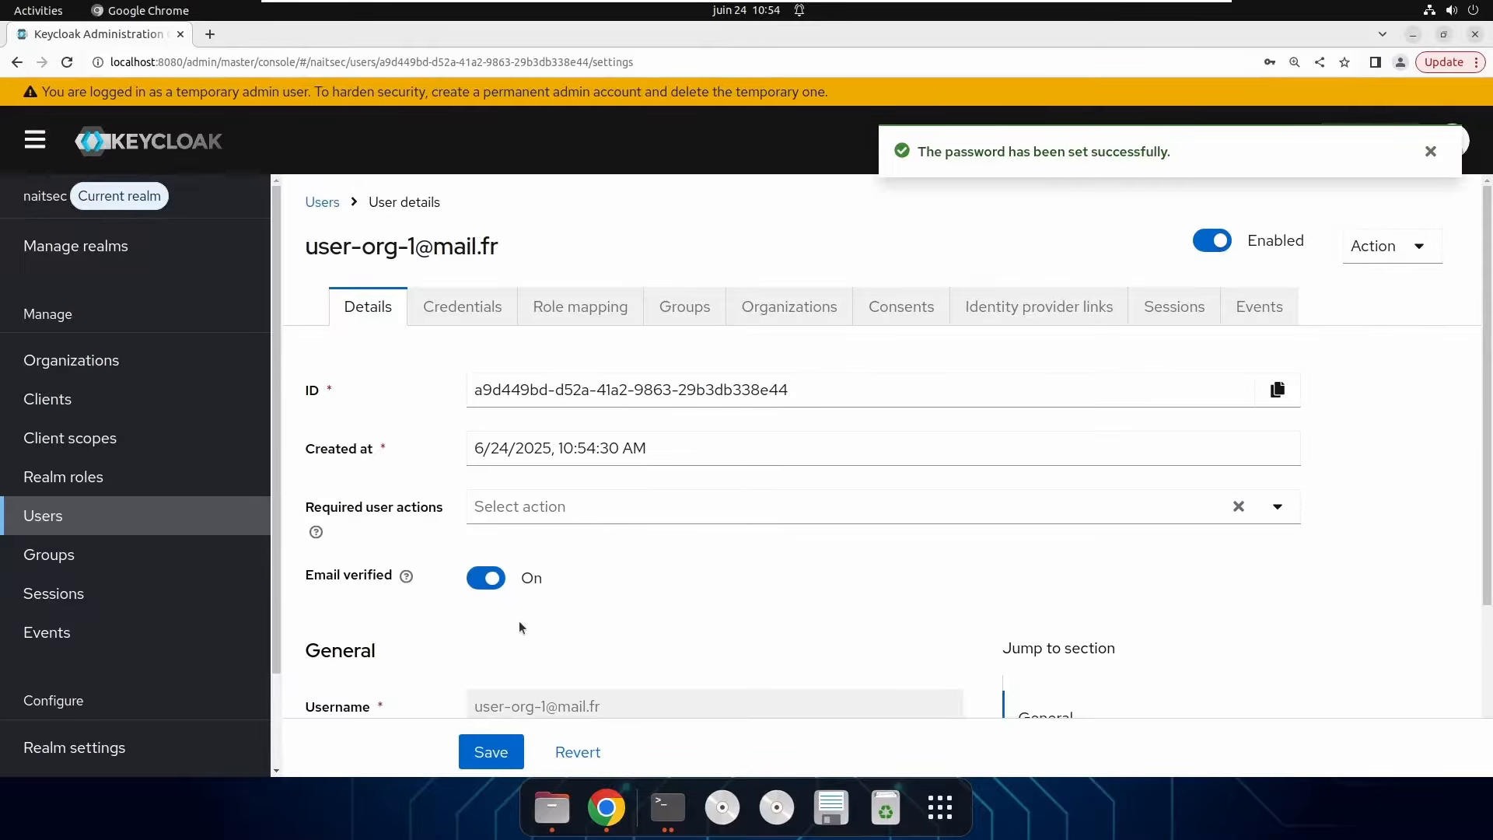
{"action": "scroll", "coordinate": [696, 622], "scroll_direction": "down", "scroll_amount": 3}
{"action": "left_click", "coordinate": [509, 751]}
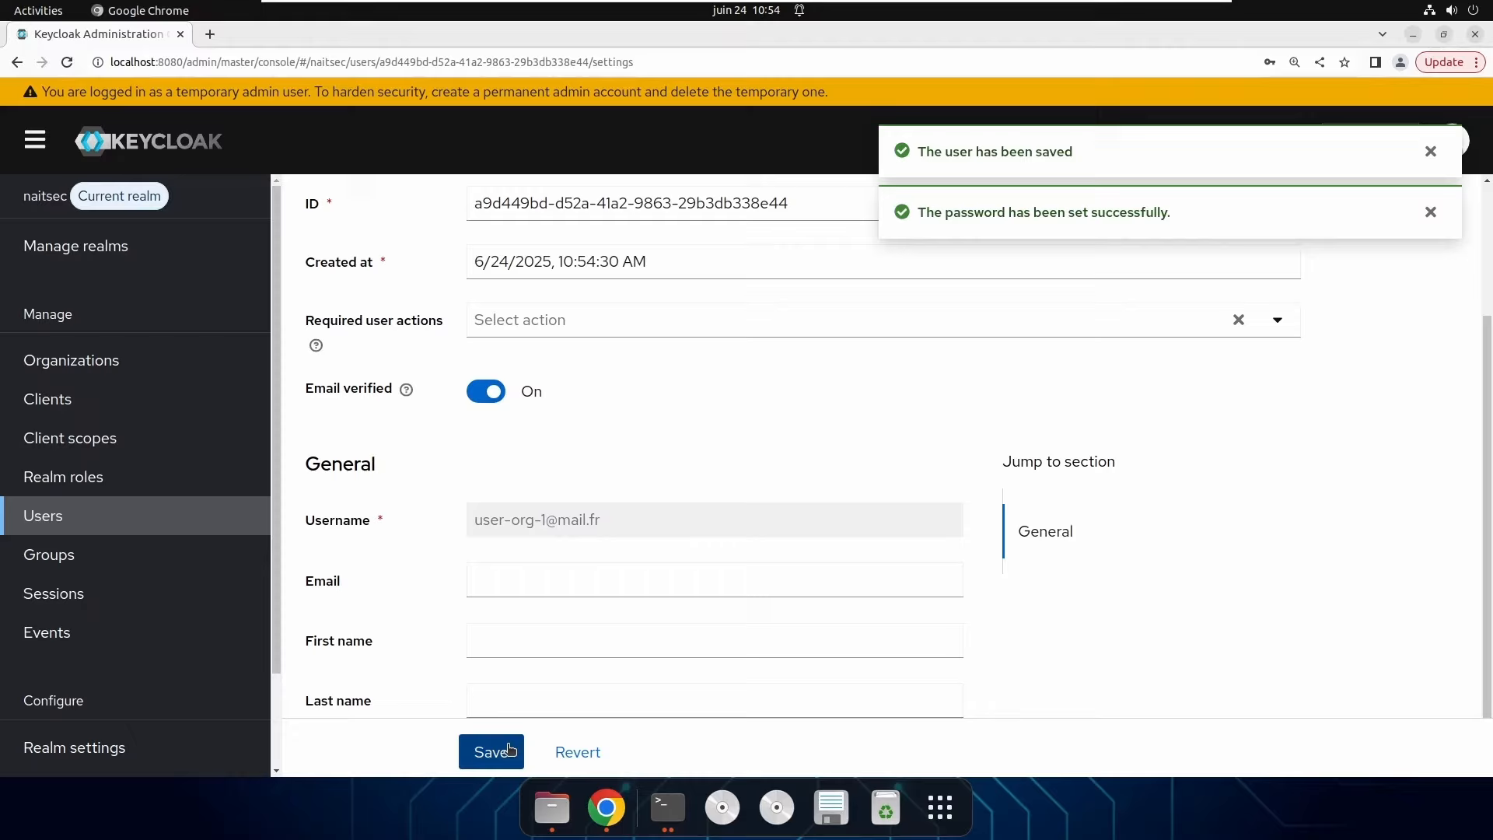
{"action": "left_click", "coordinate": [1430, 211]}
{"action": "left_click", "coordinate": [1431, 151]}
{"action": "scroll", "coordinate": [762, 607], "scroll_direction": "up", "scroll_amount": 3}
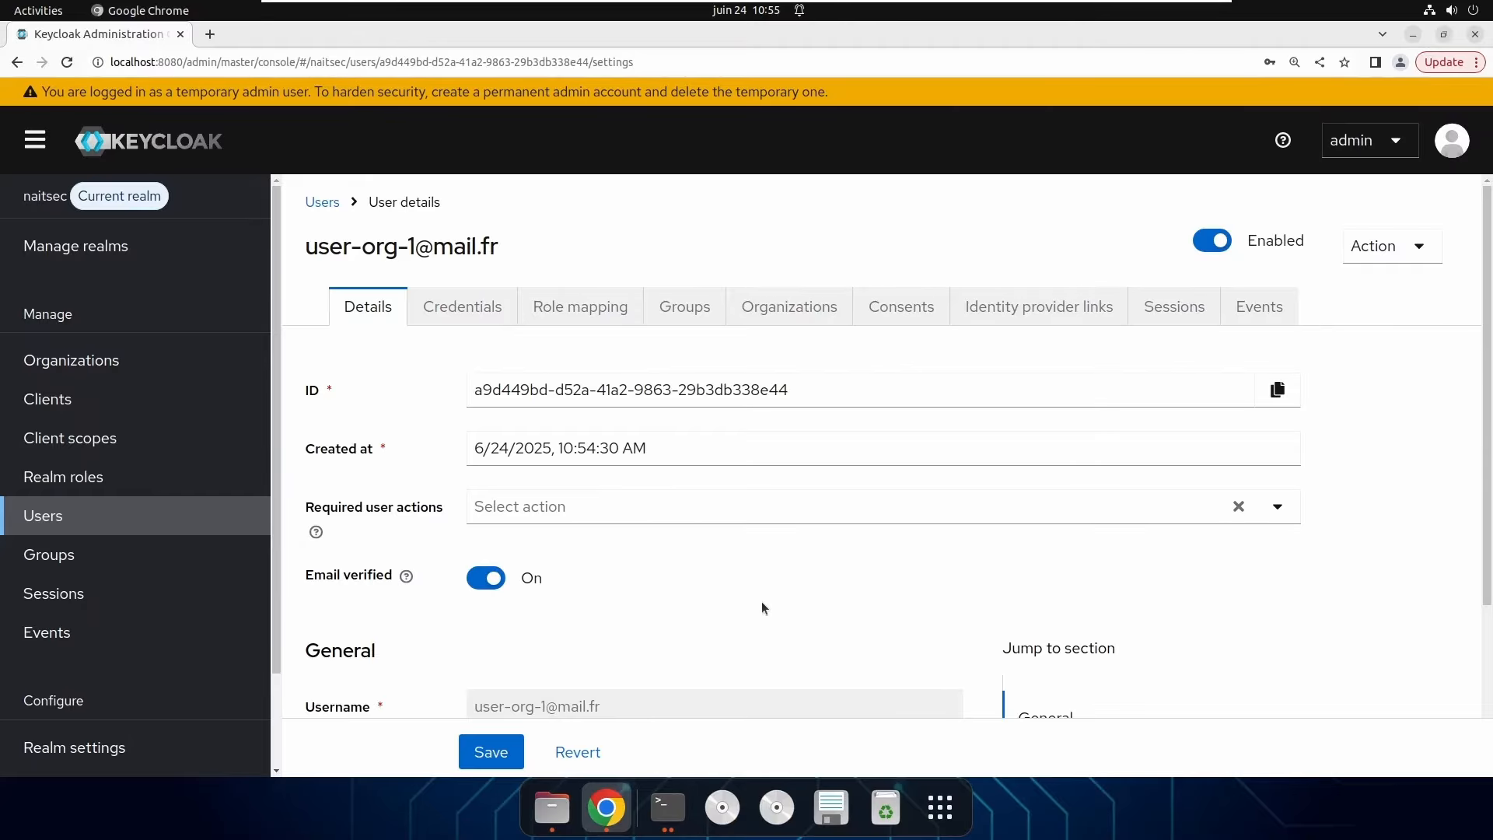
Join the user to naitsec-subsidiary-org from the user's Organizations tab.
{"action": "left_click", "coordinate": [802, 321]}
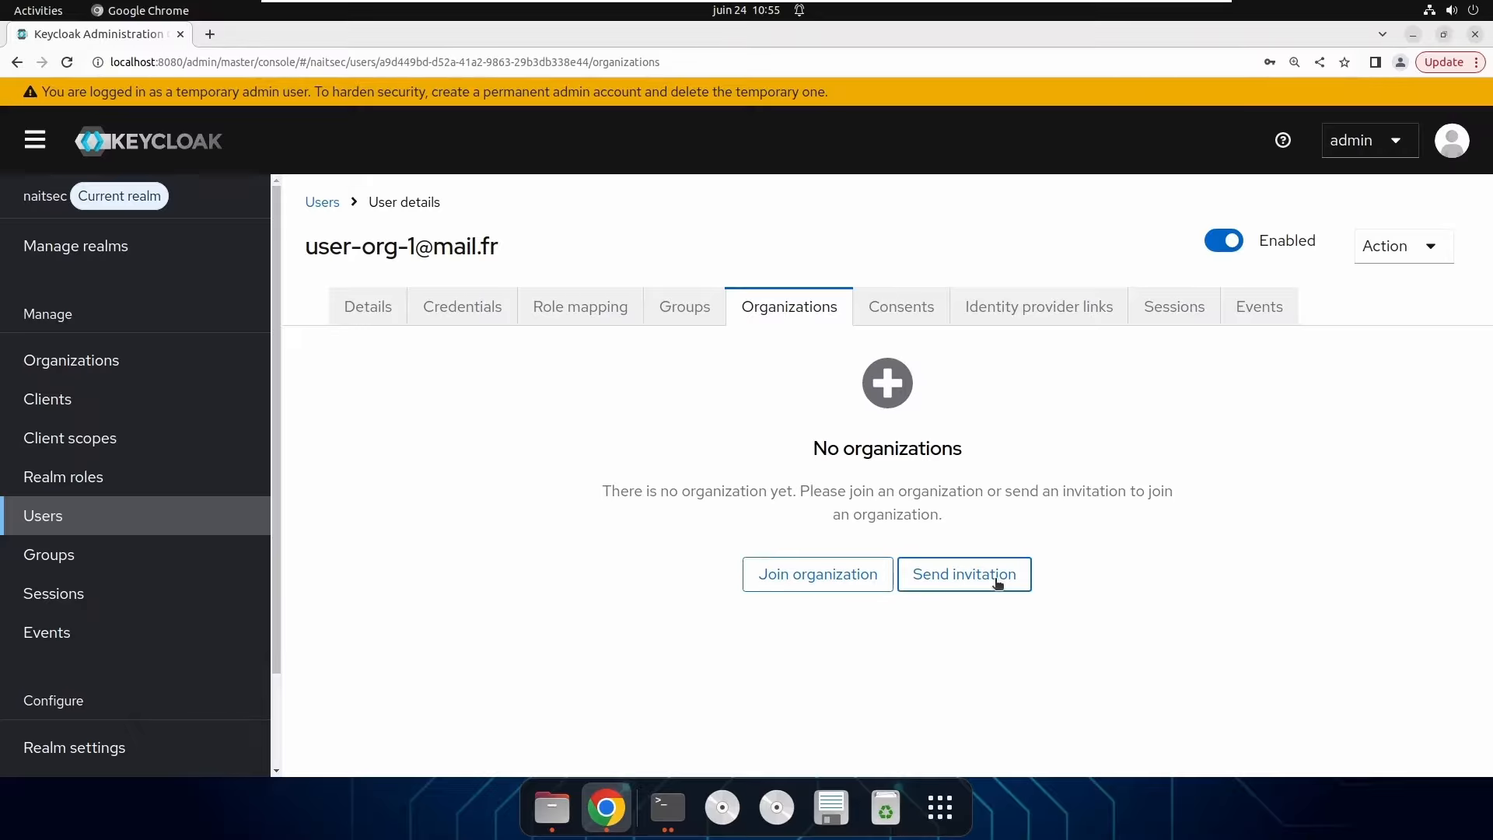
{"action": "left_click", "coordinate": [806, 585]}
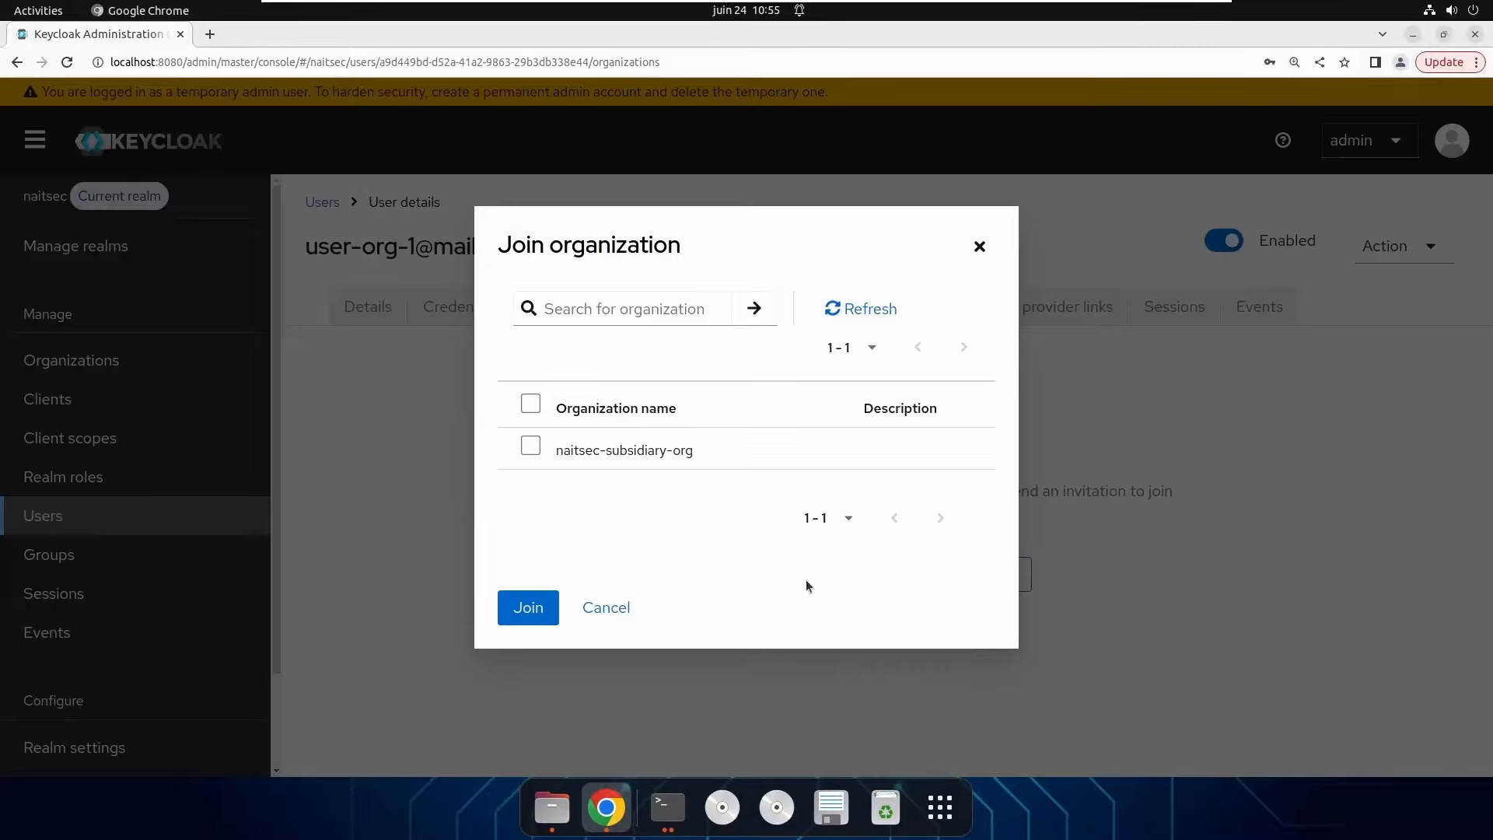
{"action": "left_click", "coordinate": [532, 448]}
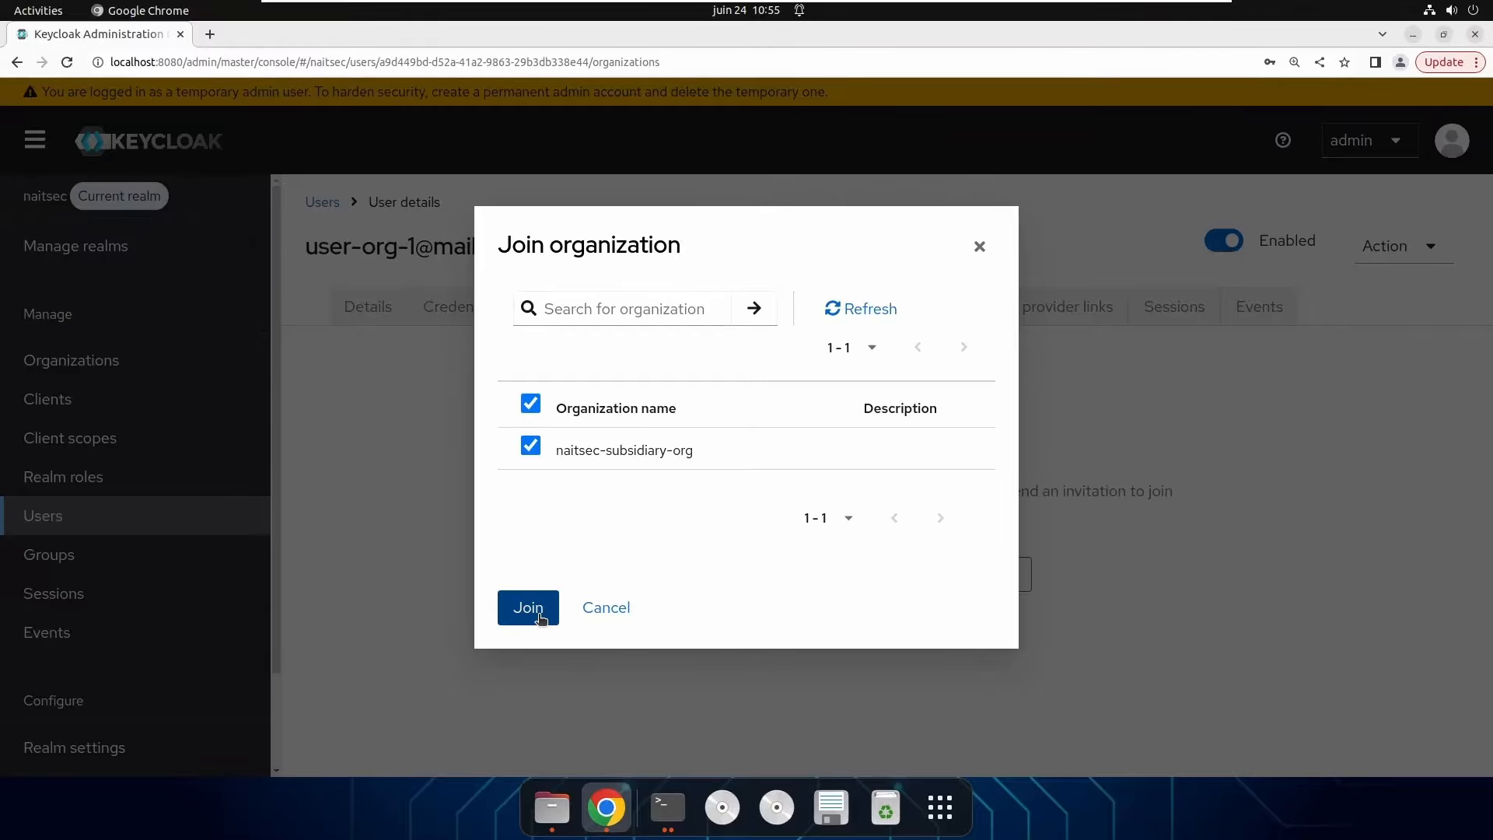
{"action": "left_click", "coordinate": [524, 611]}
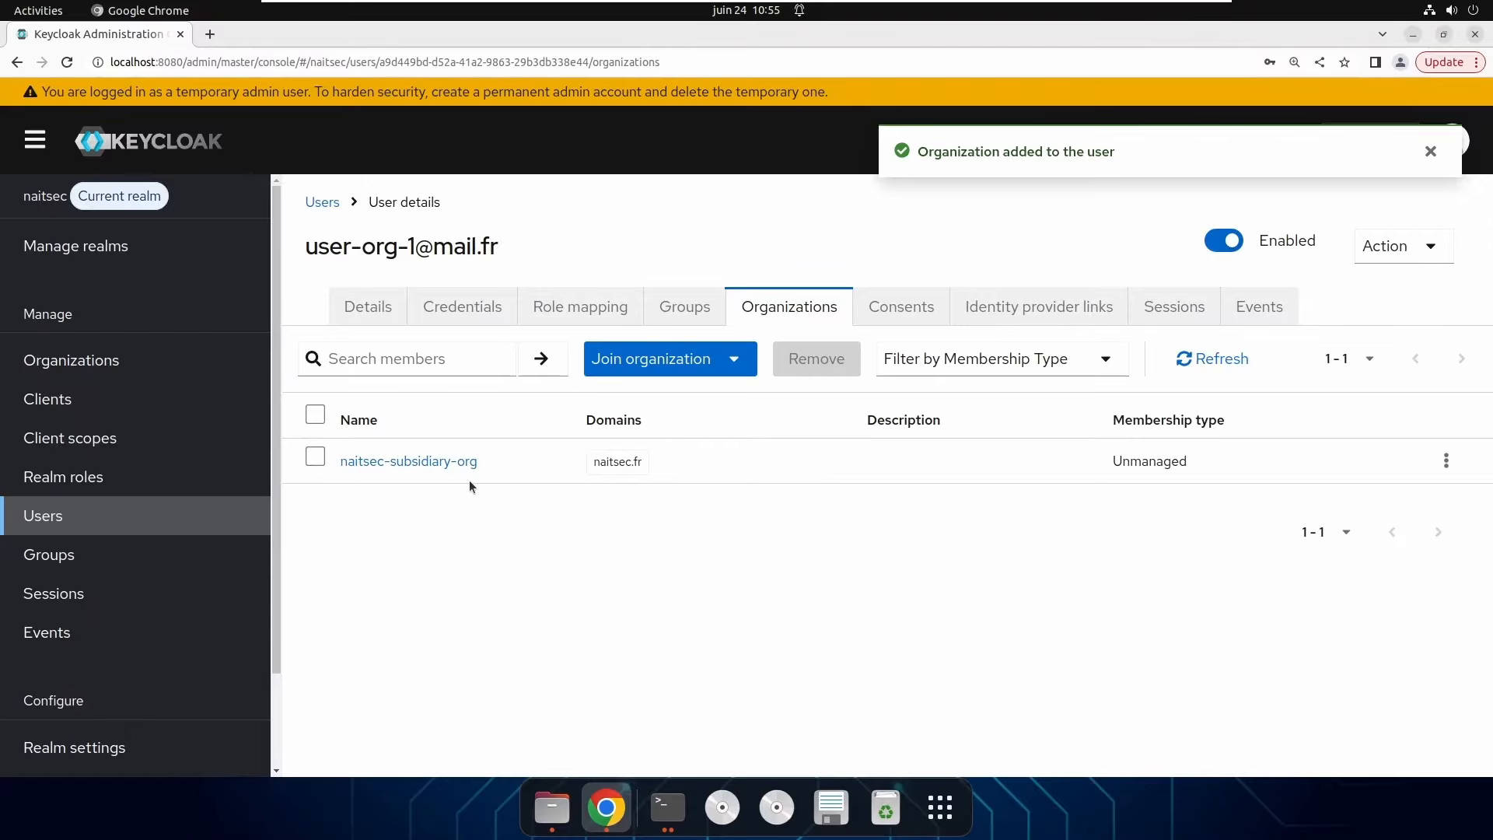
Review the member list of naitsec-subsidiary-org.
{"action": "left_click", "coordinate": [119, 364]}
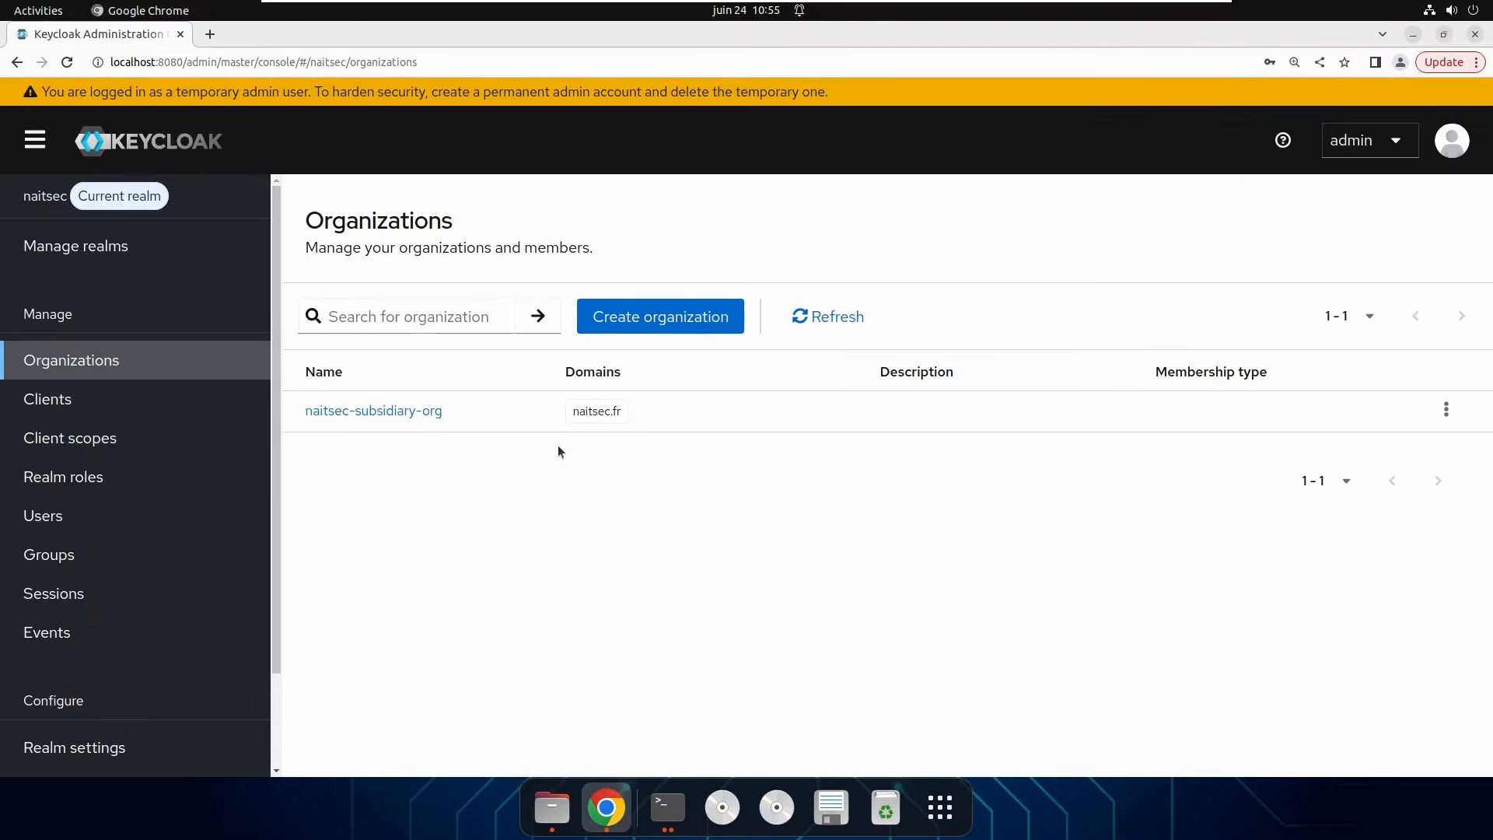
{"action": "left_click", "coordinate": [402, 412]}
{"action": "left_click", "coordinate": [555, 314]}
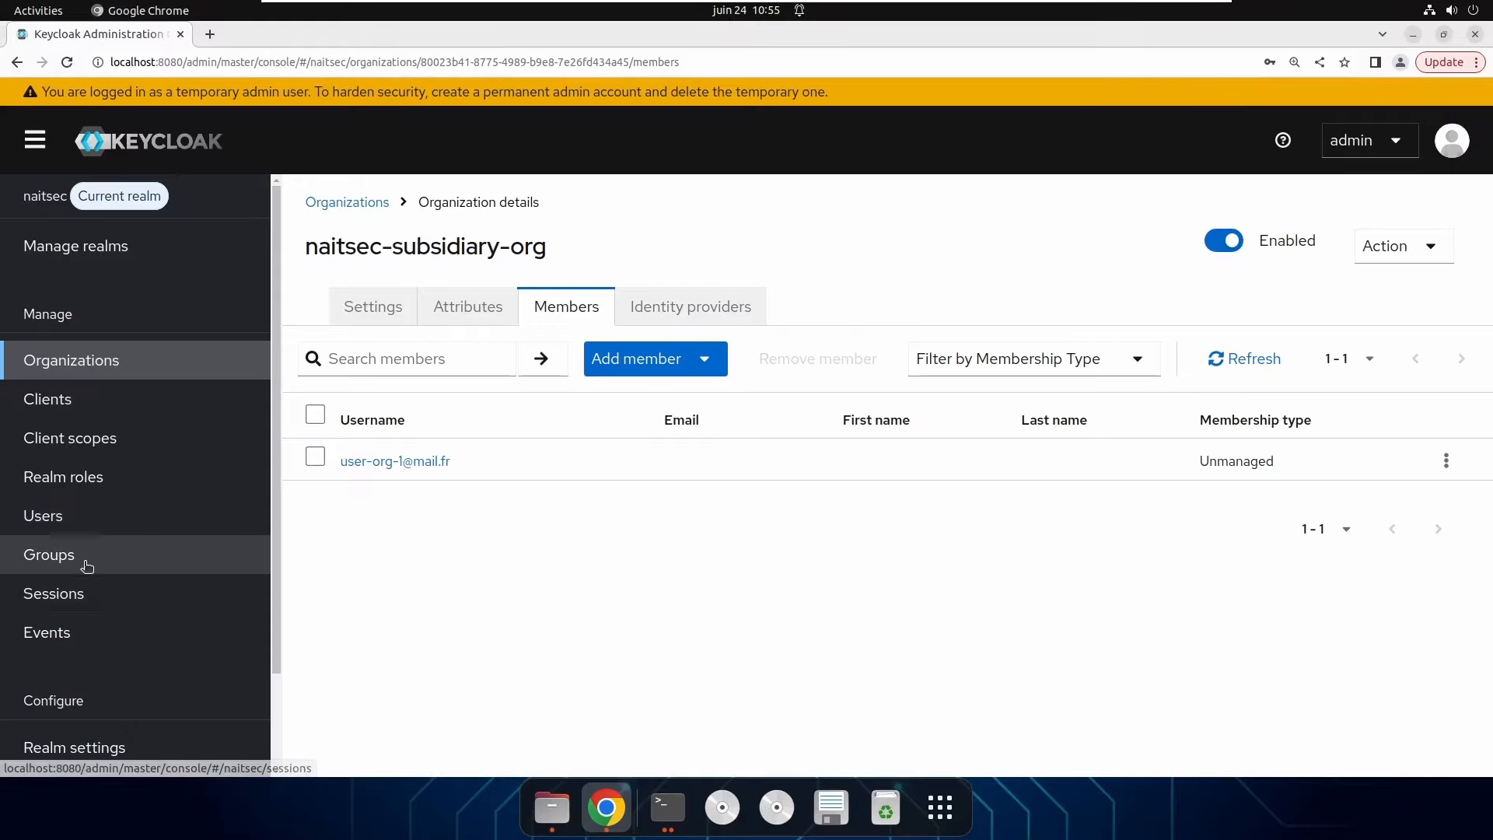
Remove user-org-1's naitsec-subsidiary-org membership from its Organizations tab.
{"action": "left_click", "coordinate": [122, 523]}
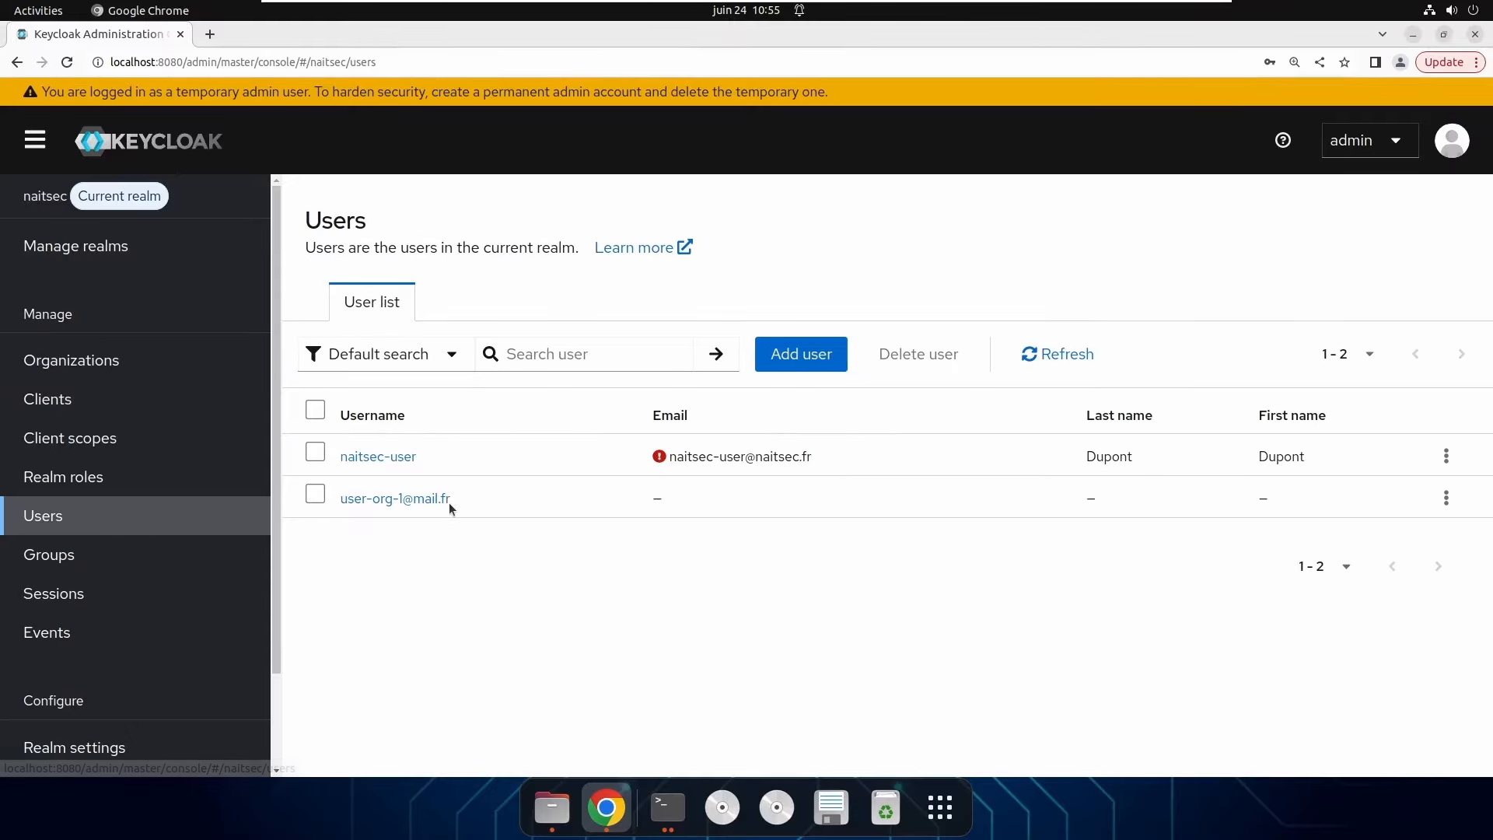
{"action": "left_click", "coordinate": [426, 497]}
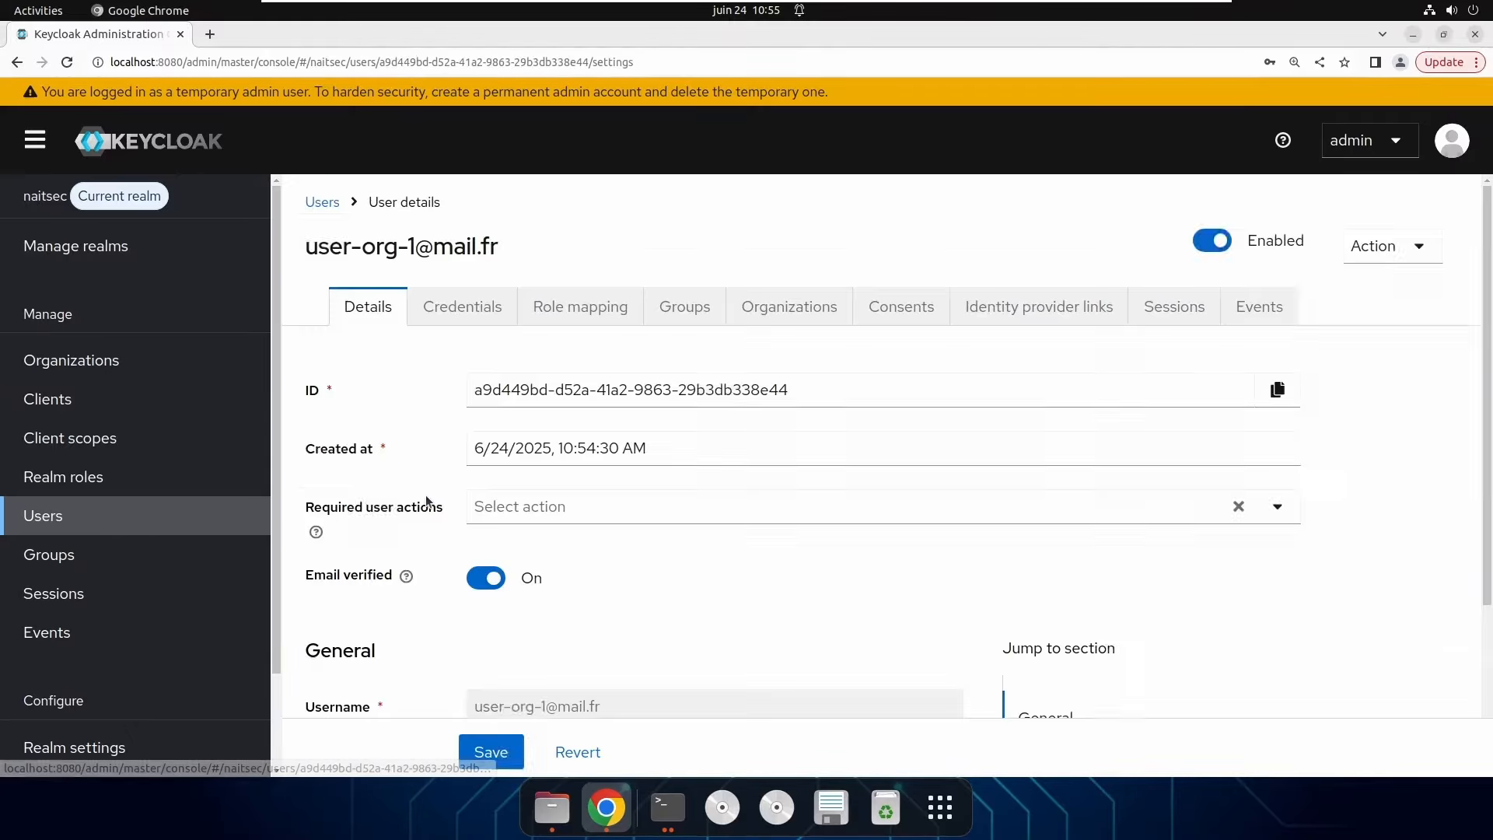
{"action": "left_click", "coordinate": [760, 308]}
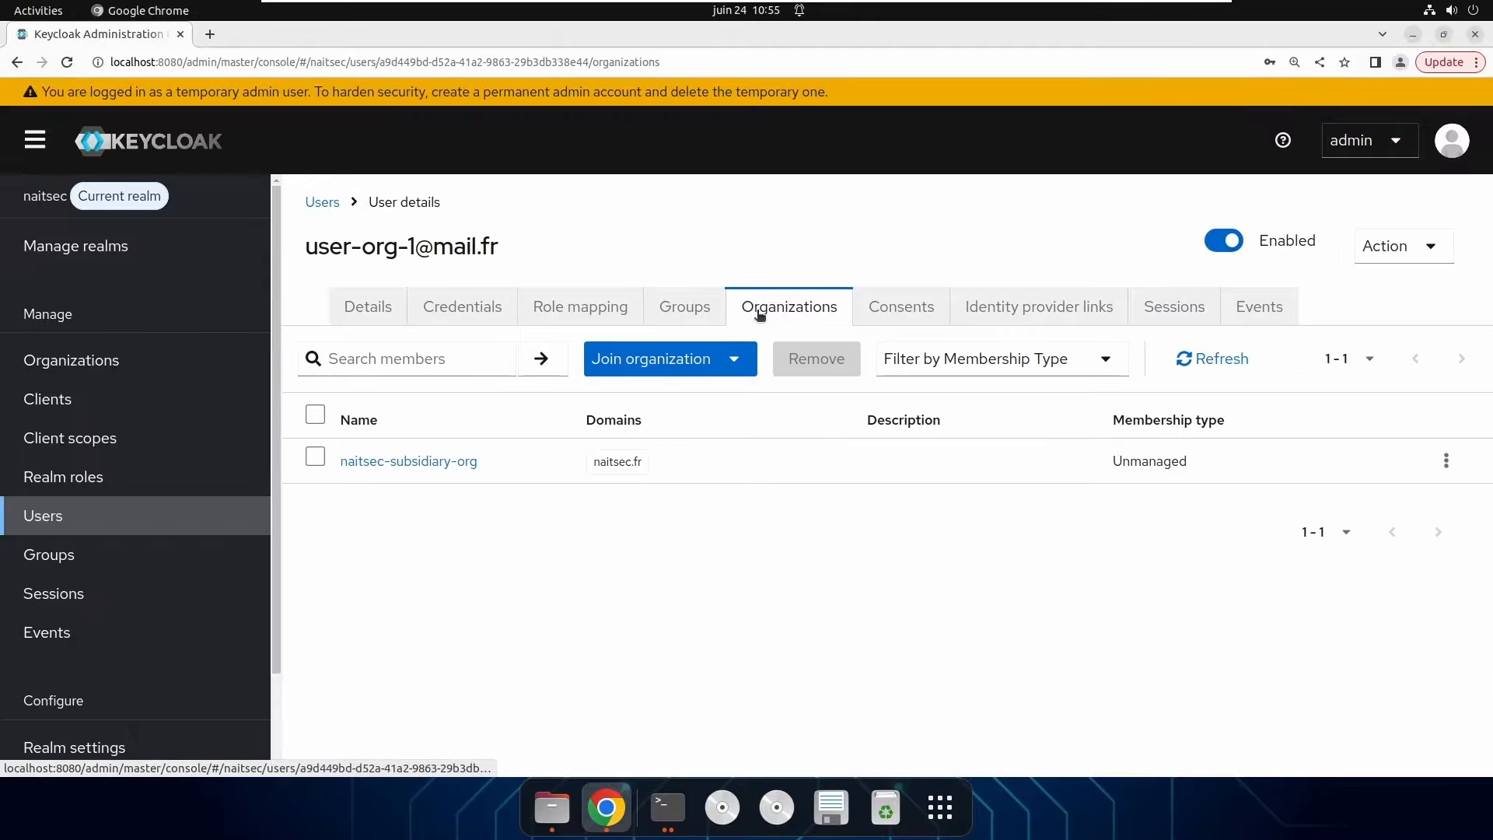
{"action": "left_click", "coordinate": [315, 458]}
{"action": "left_click", "coordinate": [1446, 460]}
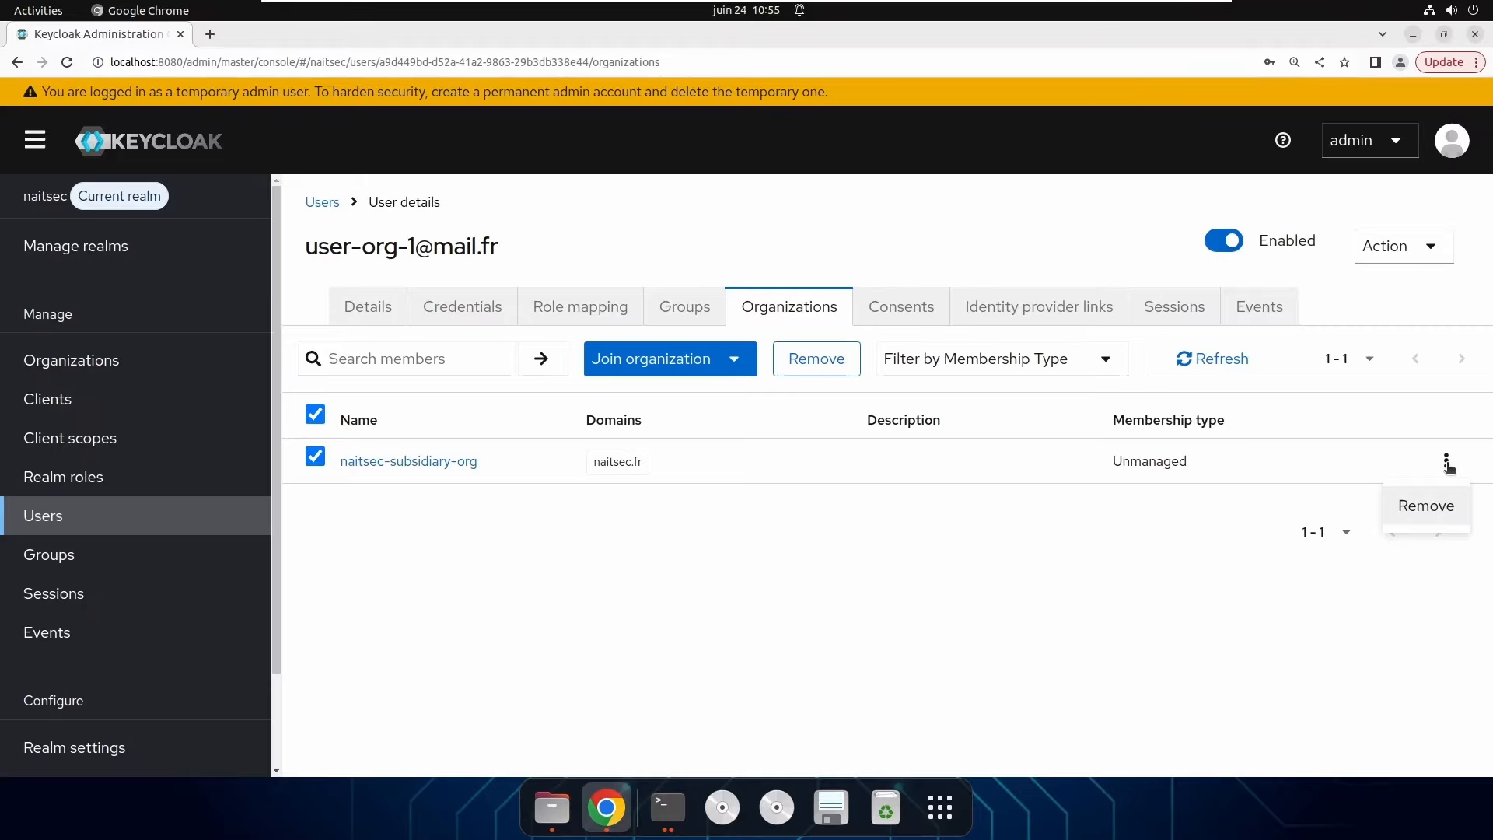
{"action": "left_click", "coordinate": [1440, 506]}
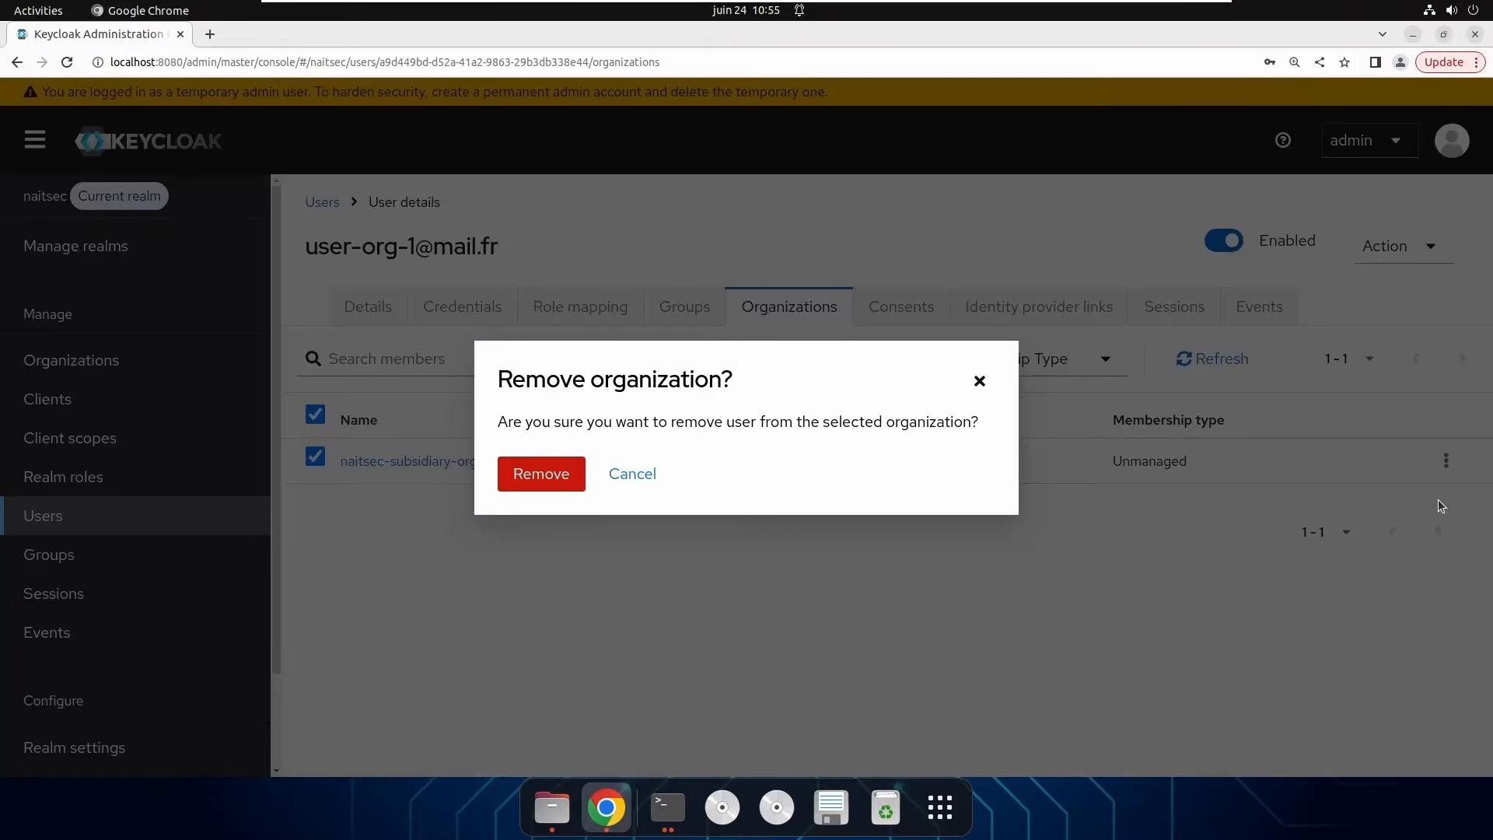
{"action": "left_click", "coordinate": [550, 479]}
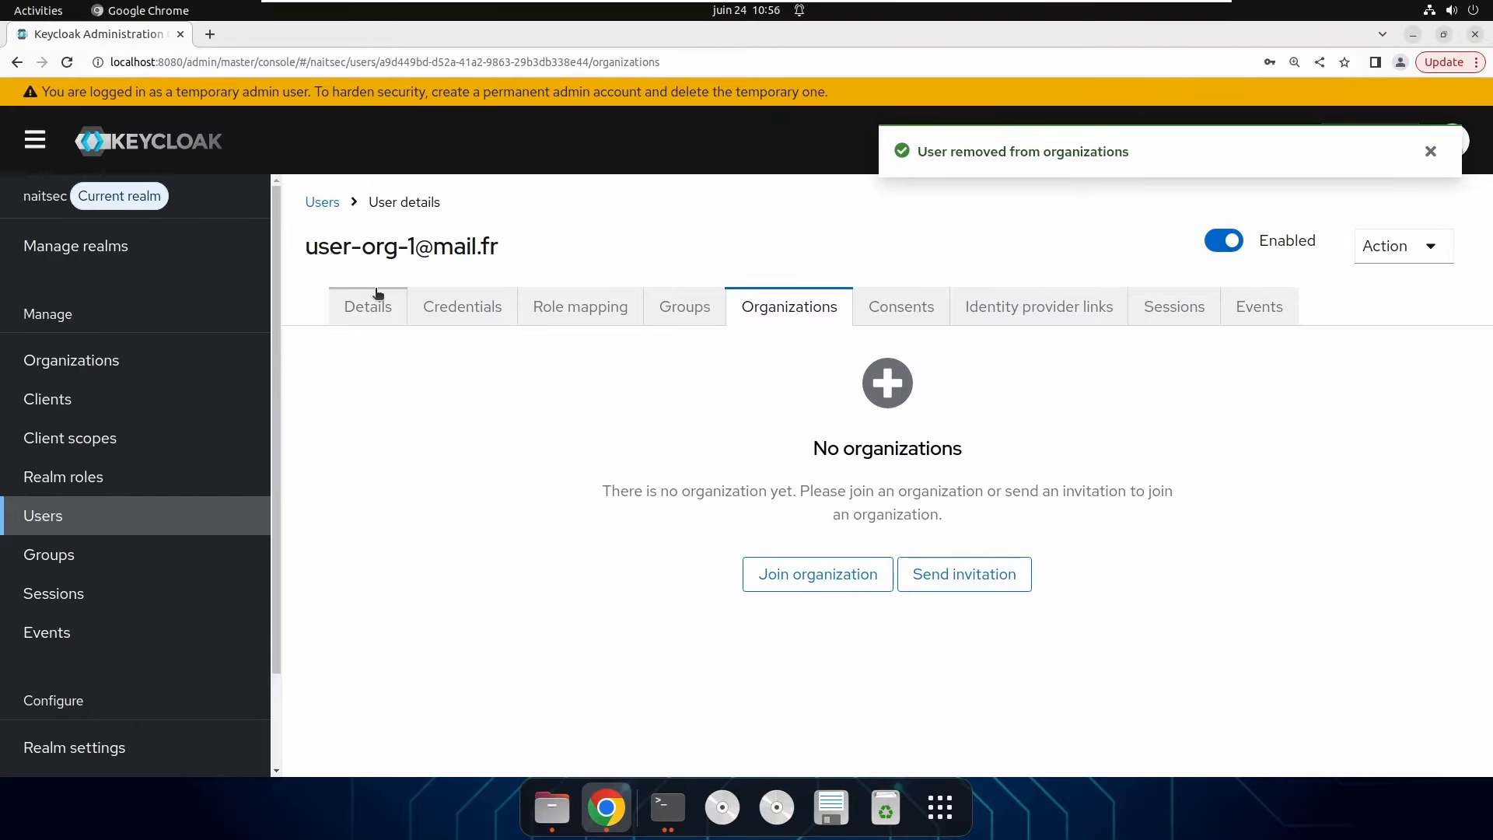
Add realm user user-org-1 to naitsec-subsidiary-org's members.
{"action": "left_click", "coordinate": [103, 371]}
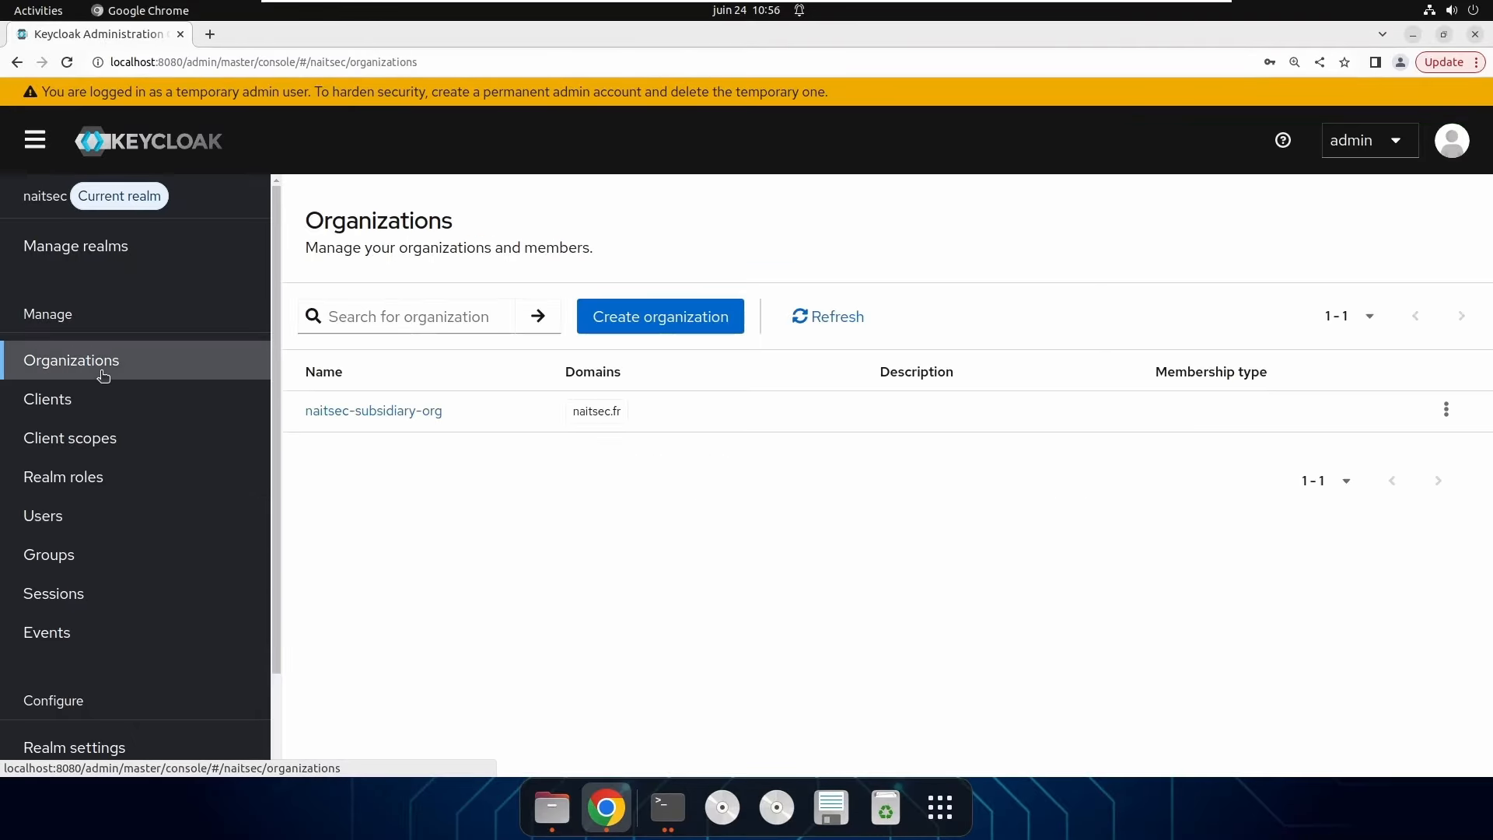
{"action": "left_click", "coordinate": [389, 412]}
{"action": "left_click", "coordinate": [564, 307]}
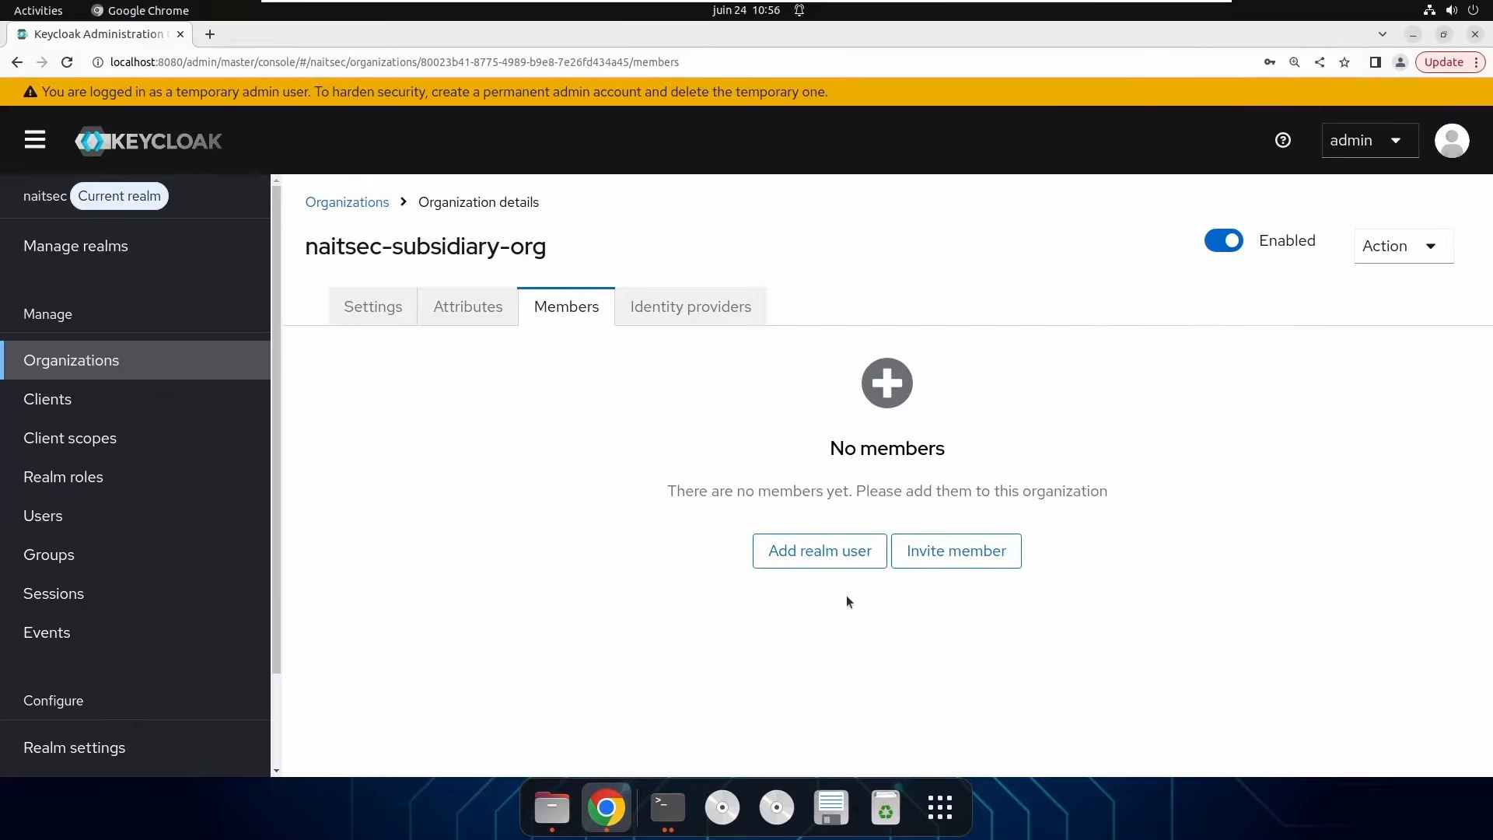
{"action": "left_click", "coordinate": [818, 557]}
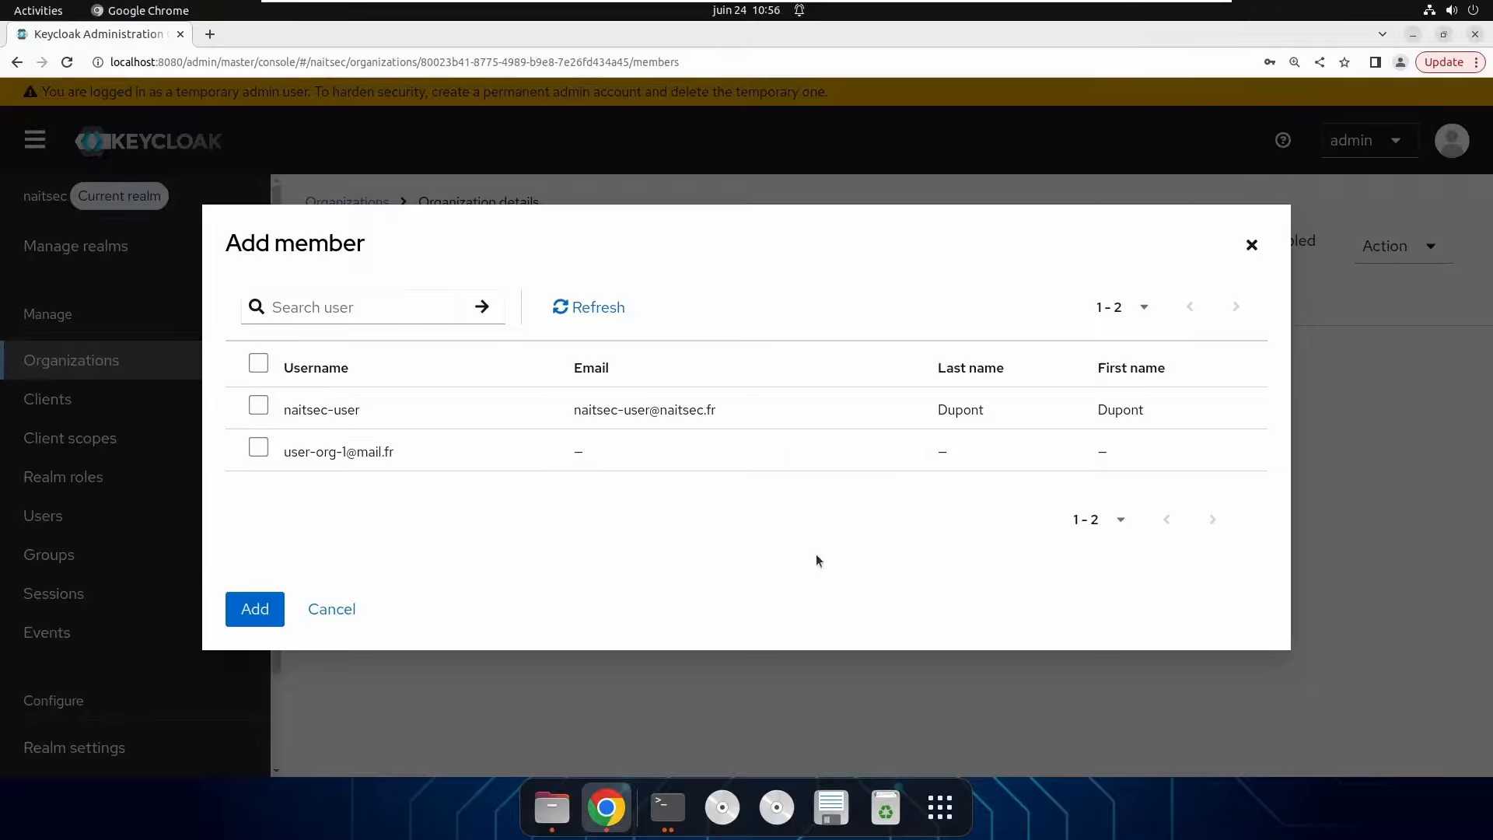
{"action": "left_click", "coordinate": [260, 450]}
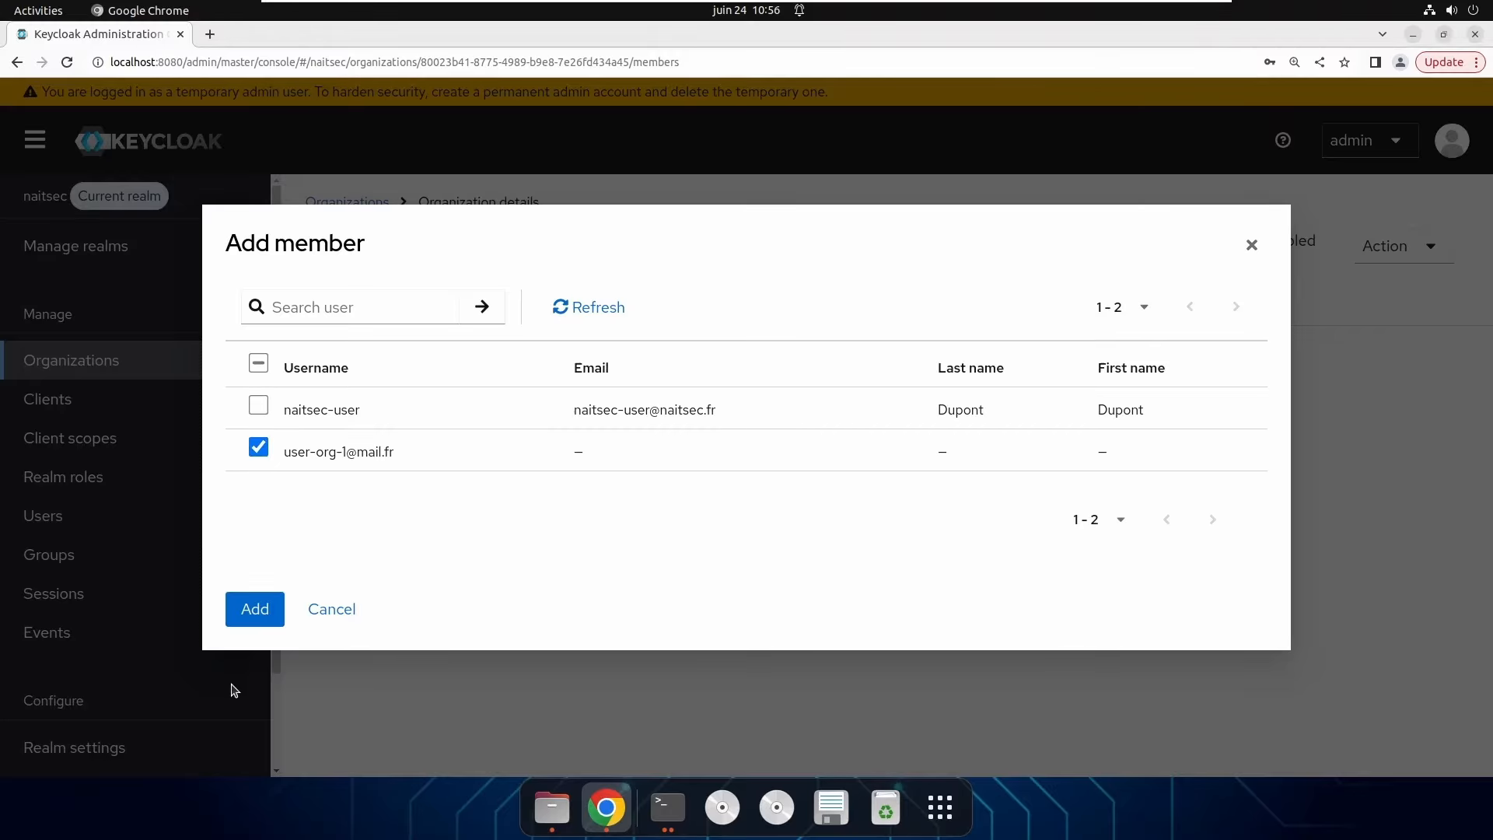
{"action": "left_click", "coordinate": [256, 611]}
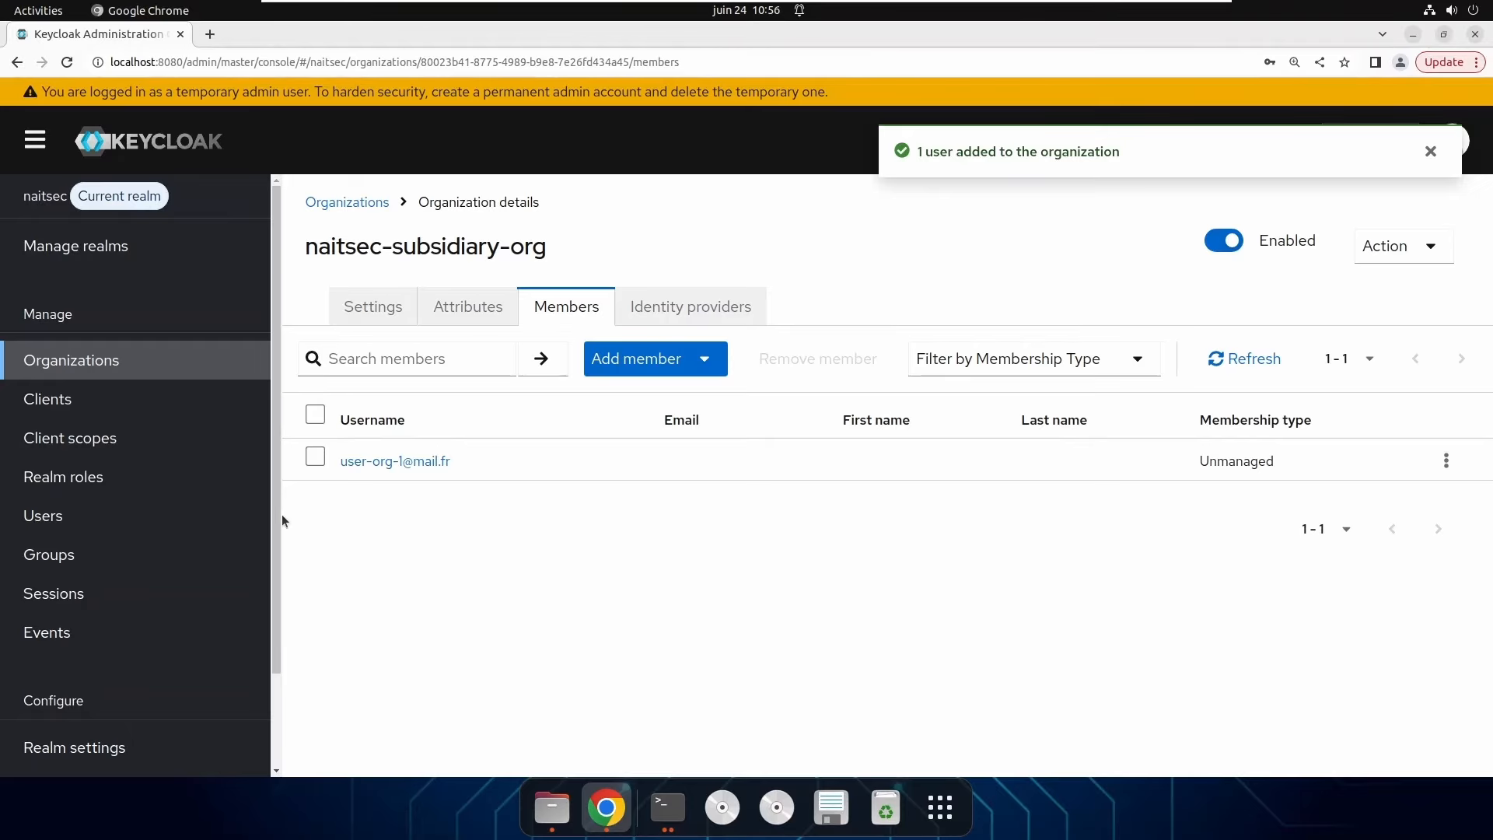
Confirm user-org-1's organization membership on its profile, then show the Clients list.
{"action": "left_click", "coordinate": [73, 517]}
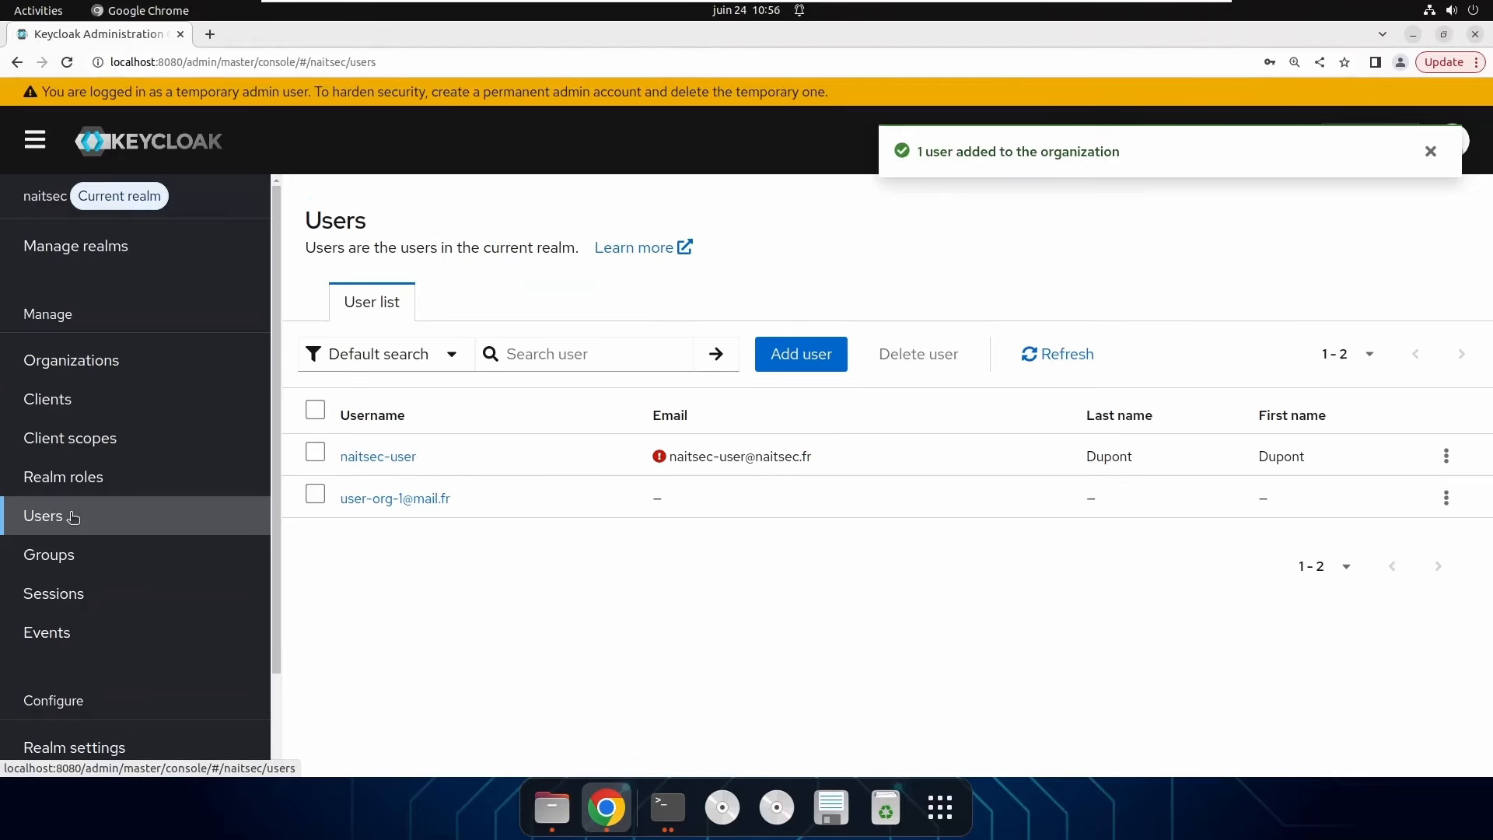
{"action": "left_click", "coordinate": [426, 502]}
{"action": "left_click", "coordinate": [803, 299]}
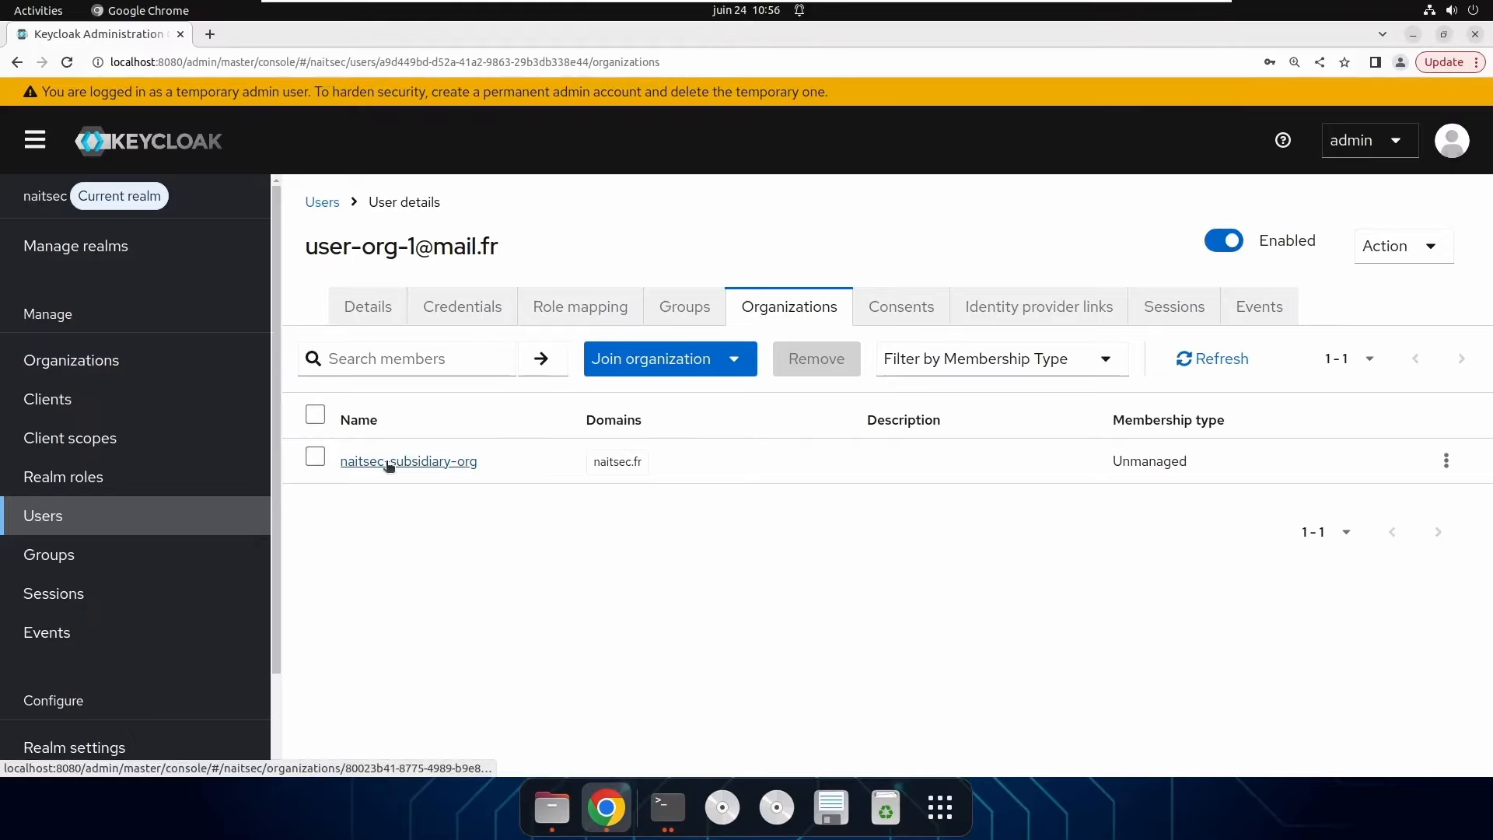
{"action": "left_click", "coordinate": [69, 400]}
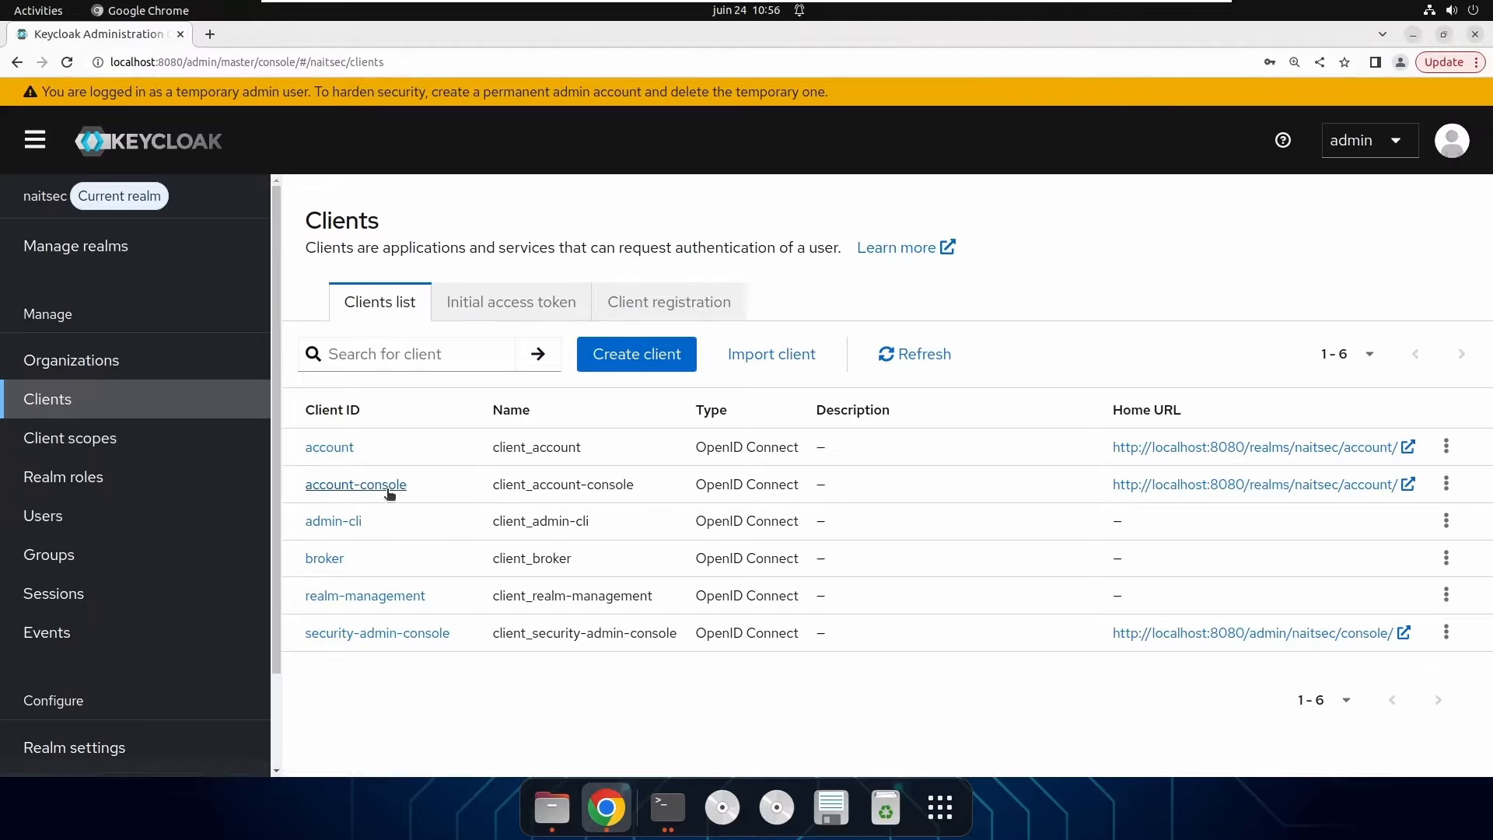
{"action": "left_click", "coordinate": [377, 485]}
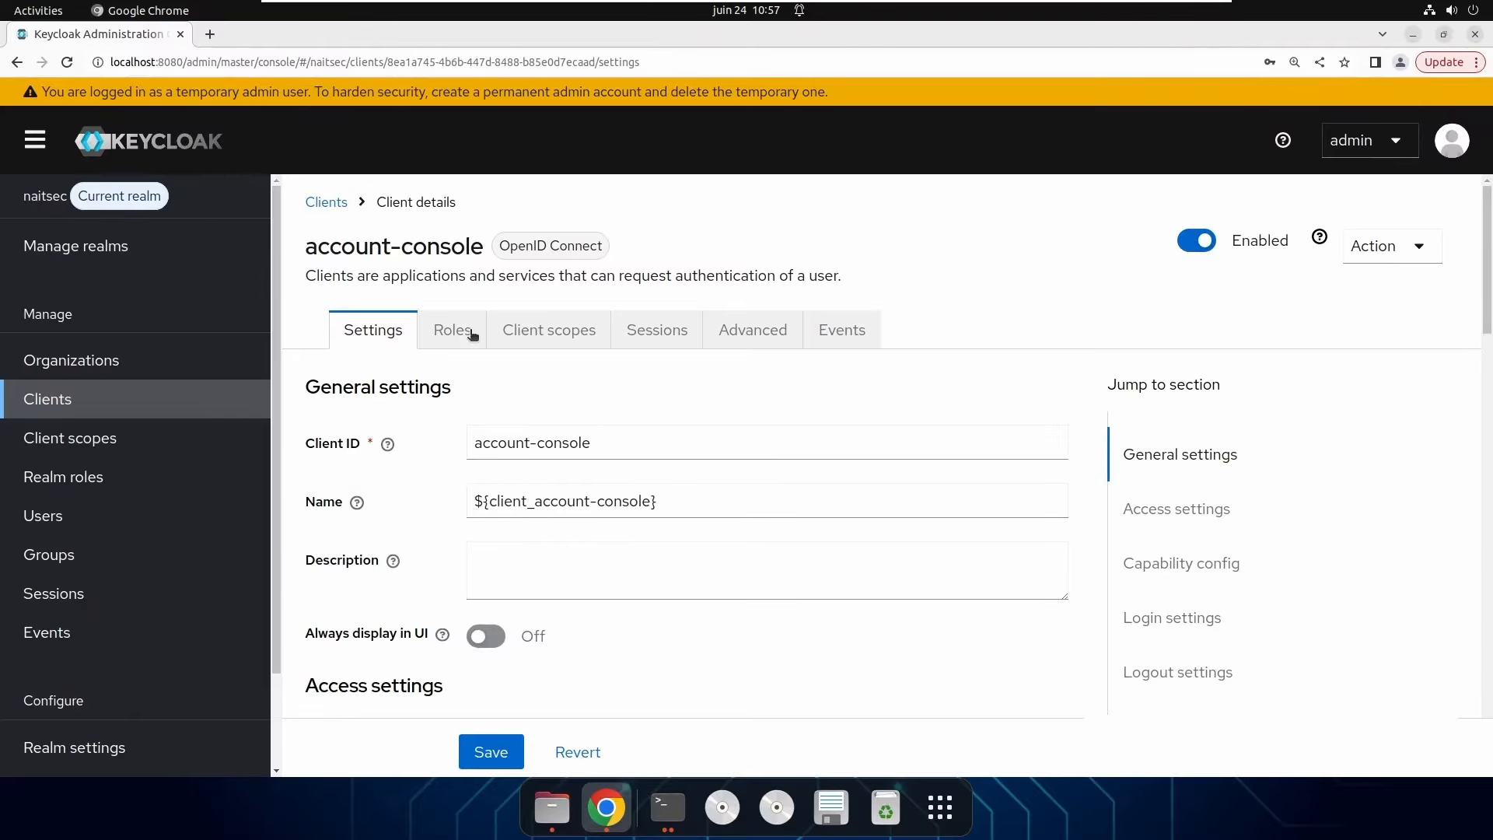
{"action": "left_click", "coordinate": [569, 333]}
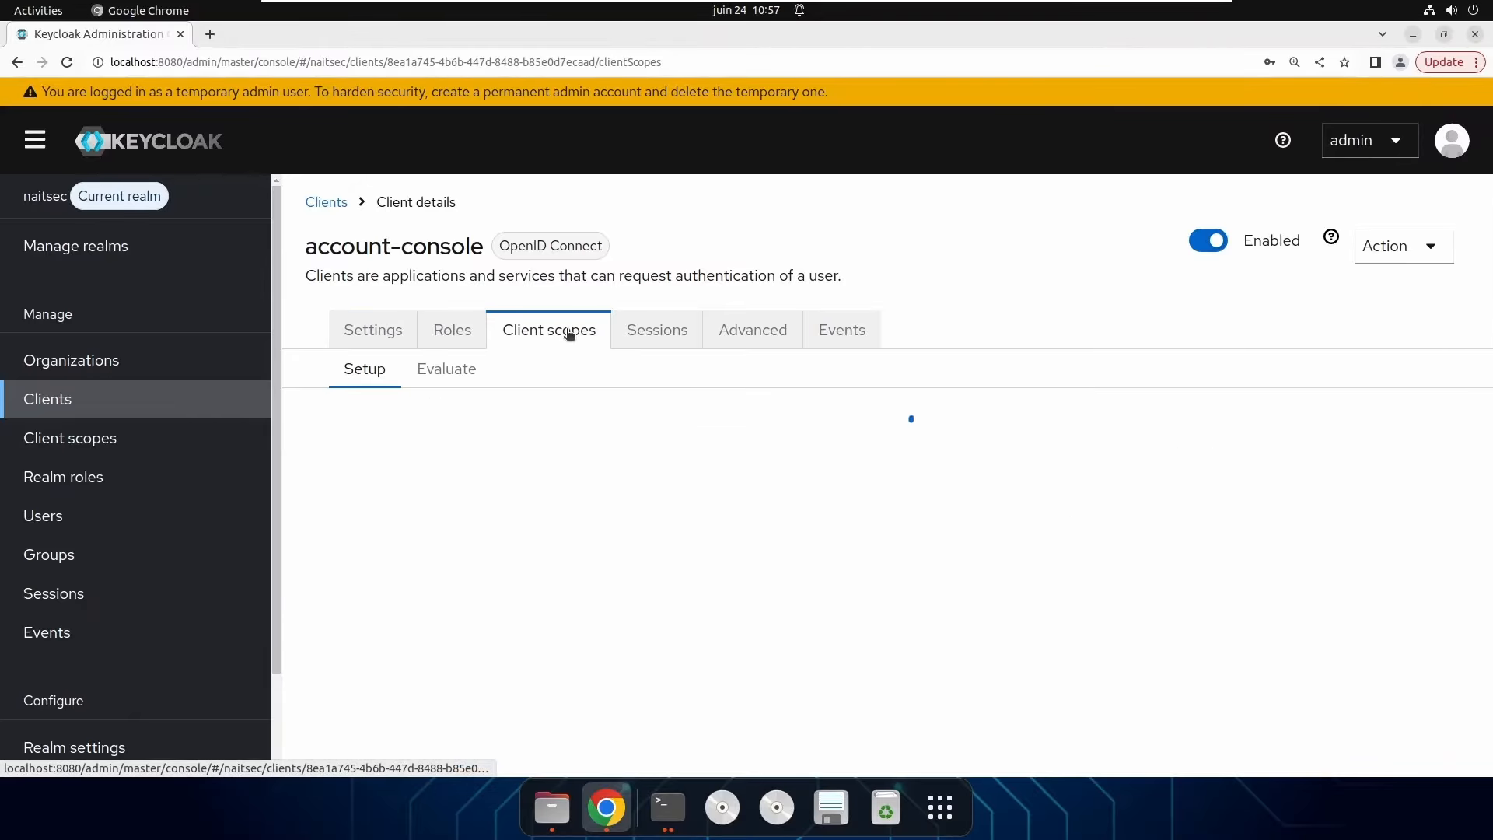
{"action": "left_click", "coordinate": [465, 379]}
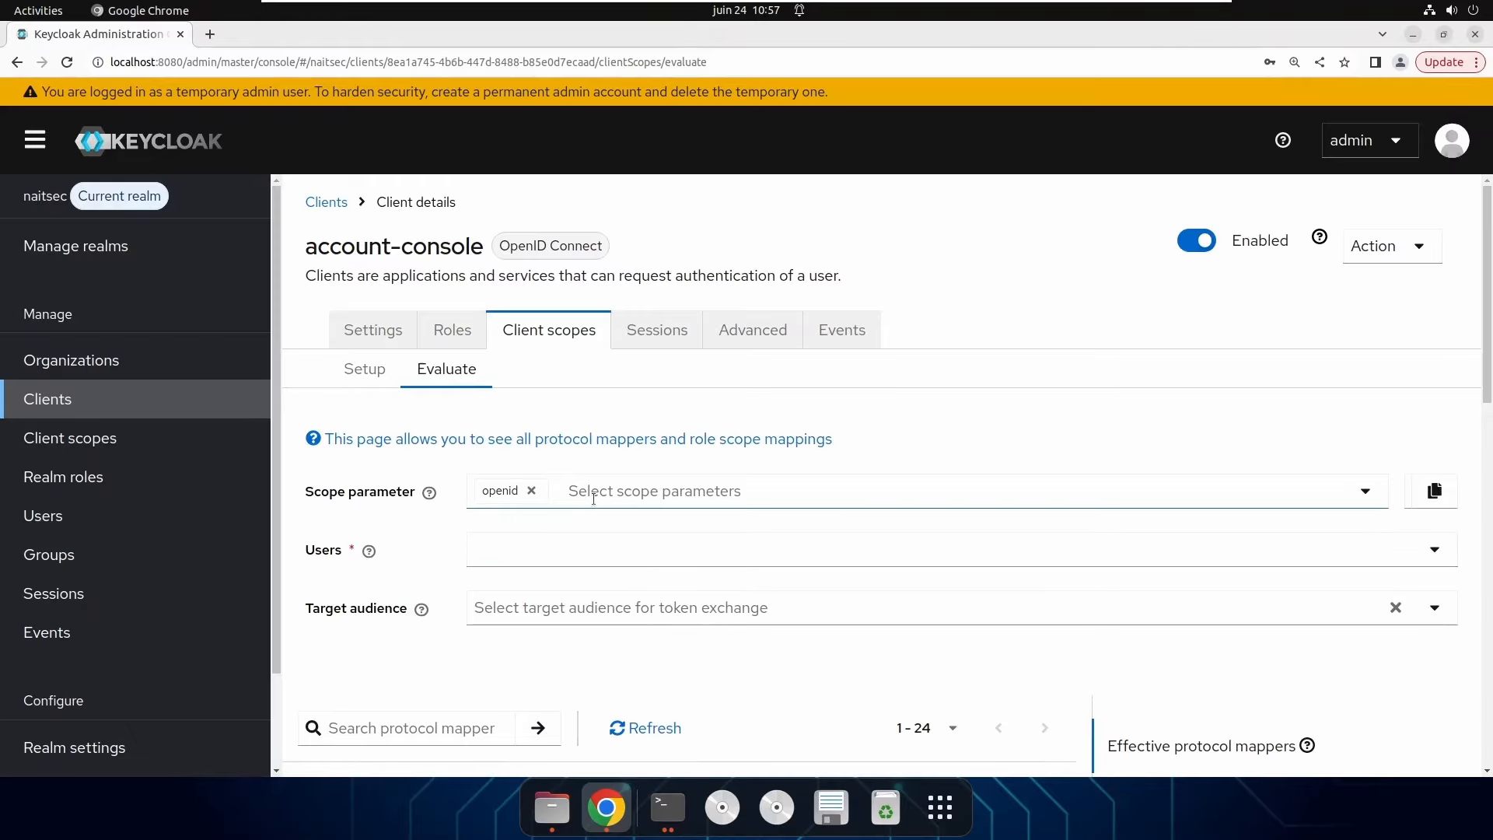
{"action": "left_click", "coordinate": [600, 493]}
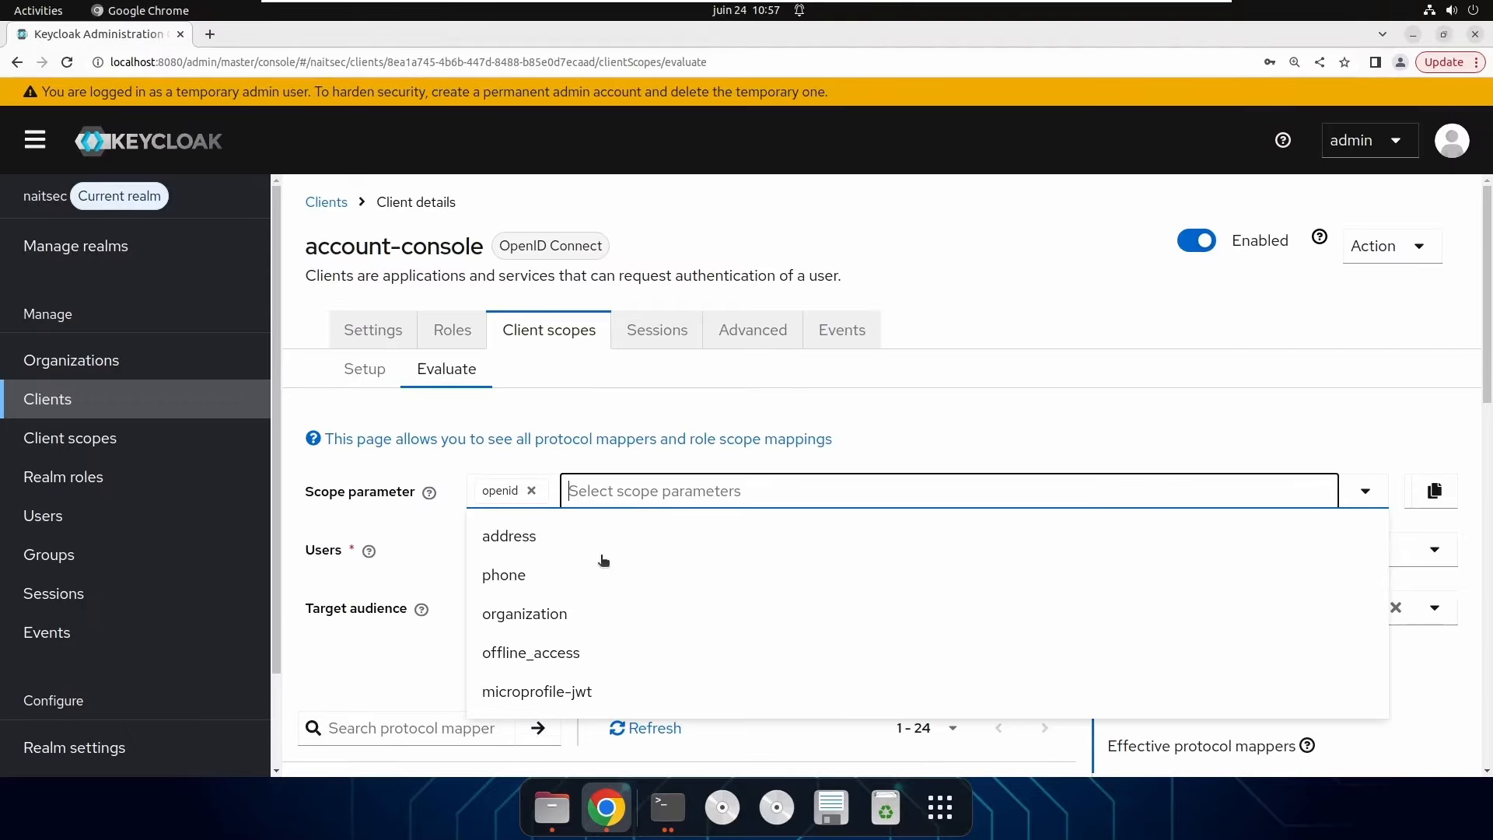
{"action": "left_click", "coordinate": [586, 615]}
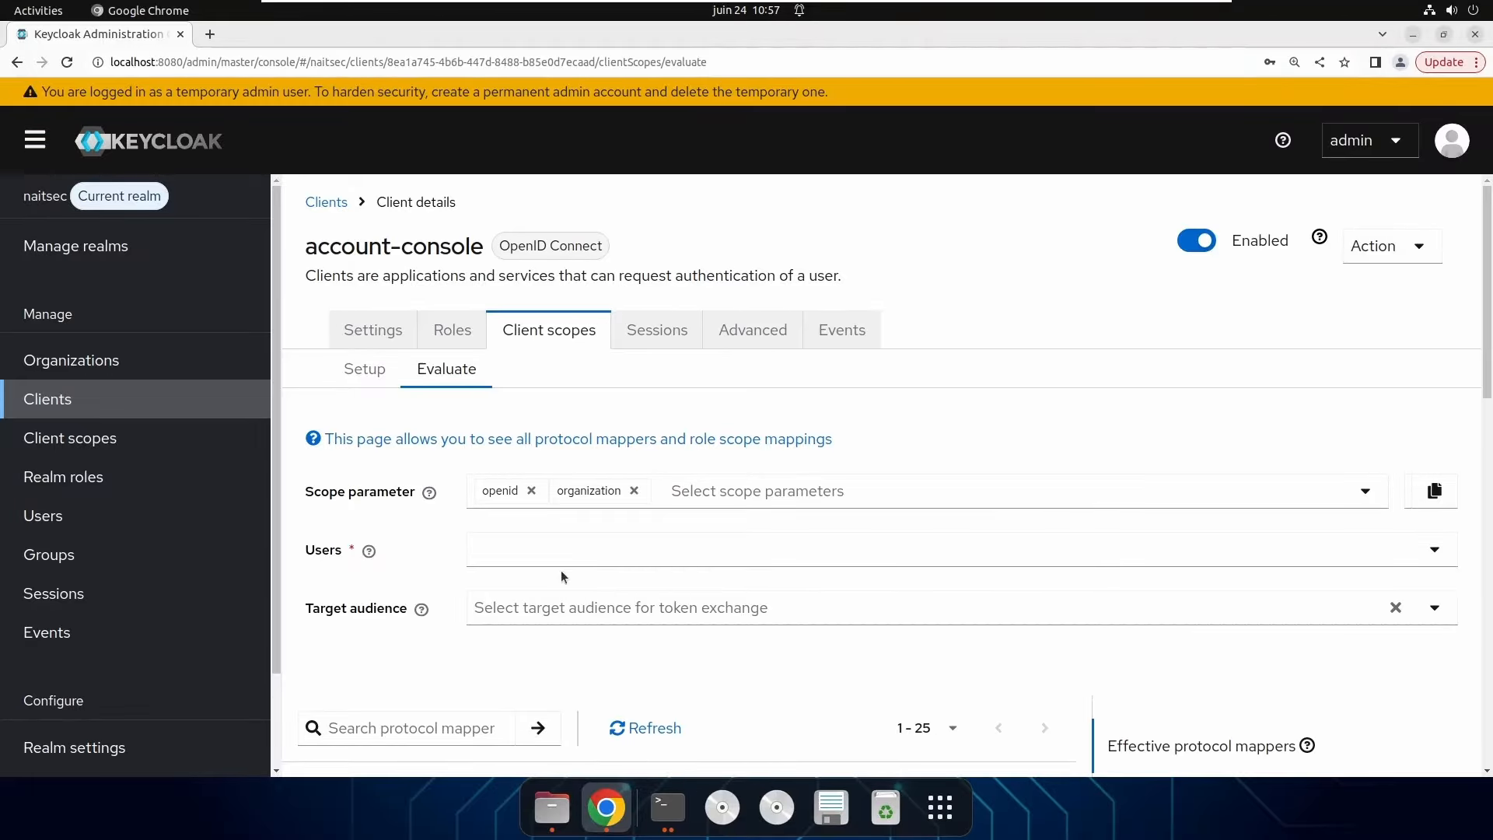
{"action": "left_click", "coordinate": [541, 551]}
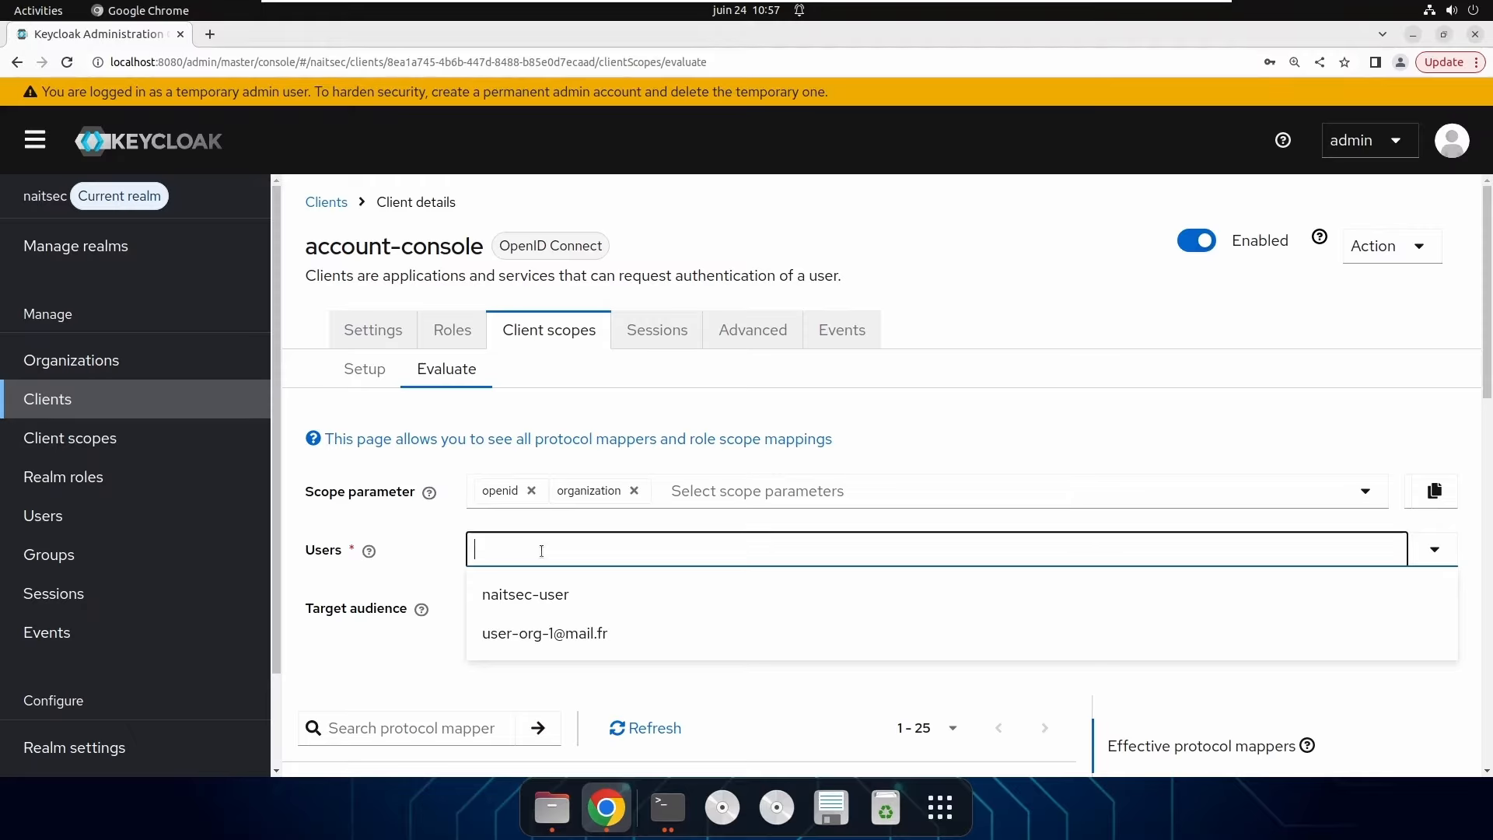
{"action": "left_click", "coordinate": [543, 633]}
{"action": "scroll", "coordinate": [669, 558], "scroll_direction": "down", "scroll_amount": 2}
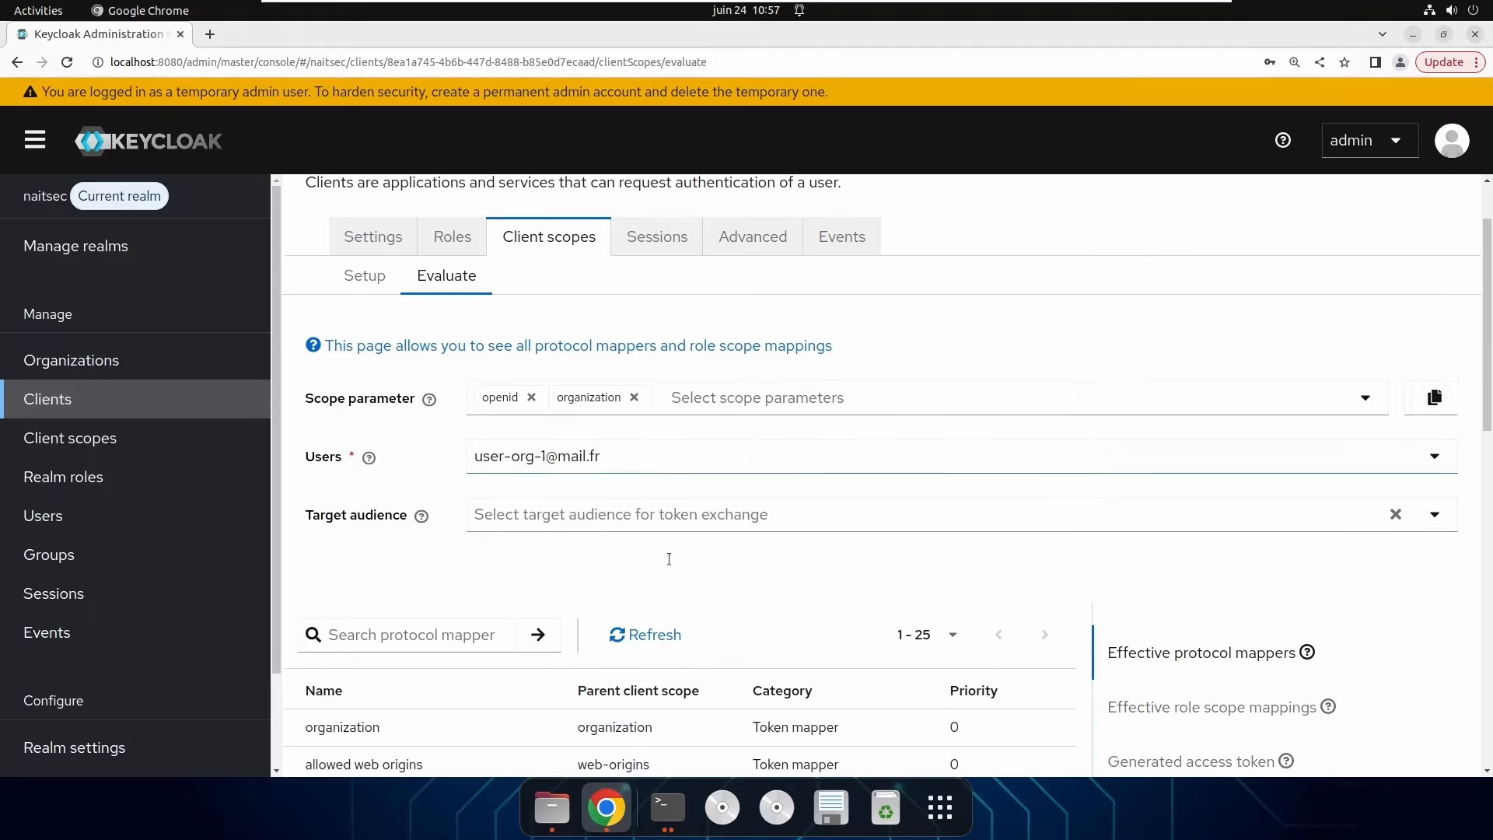
{"action": "scroll", "coordinate": [669, 558], "scroll_direction": "down", "scroll_amount": 5}
{"action": "scroll", "coordinate": [670, 561], "scroll_direction": "up", "scroll_amount": 1}
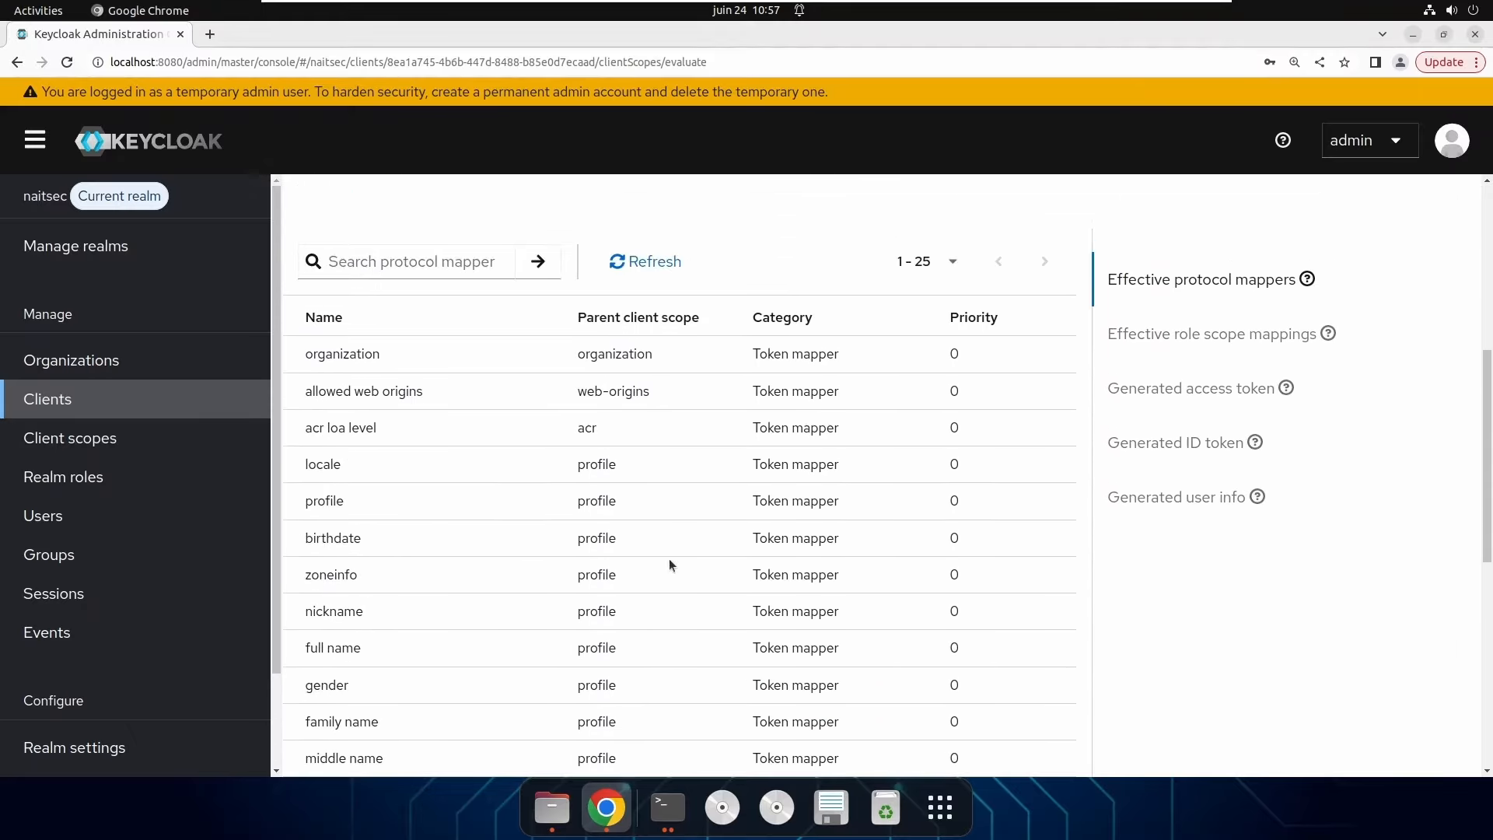
{"action": "left_click", "coordinate": [1149, 389]}
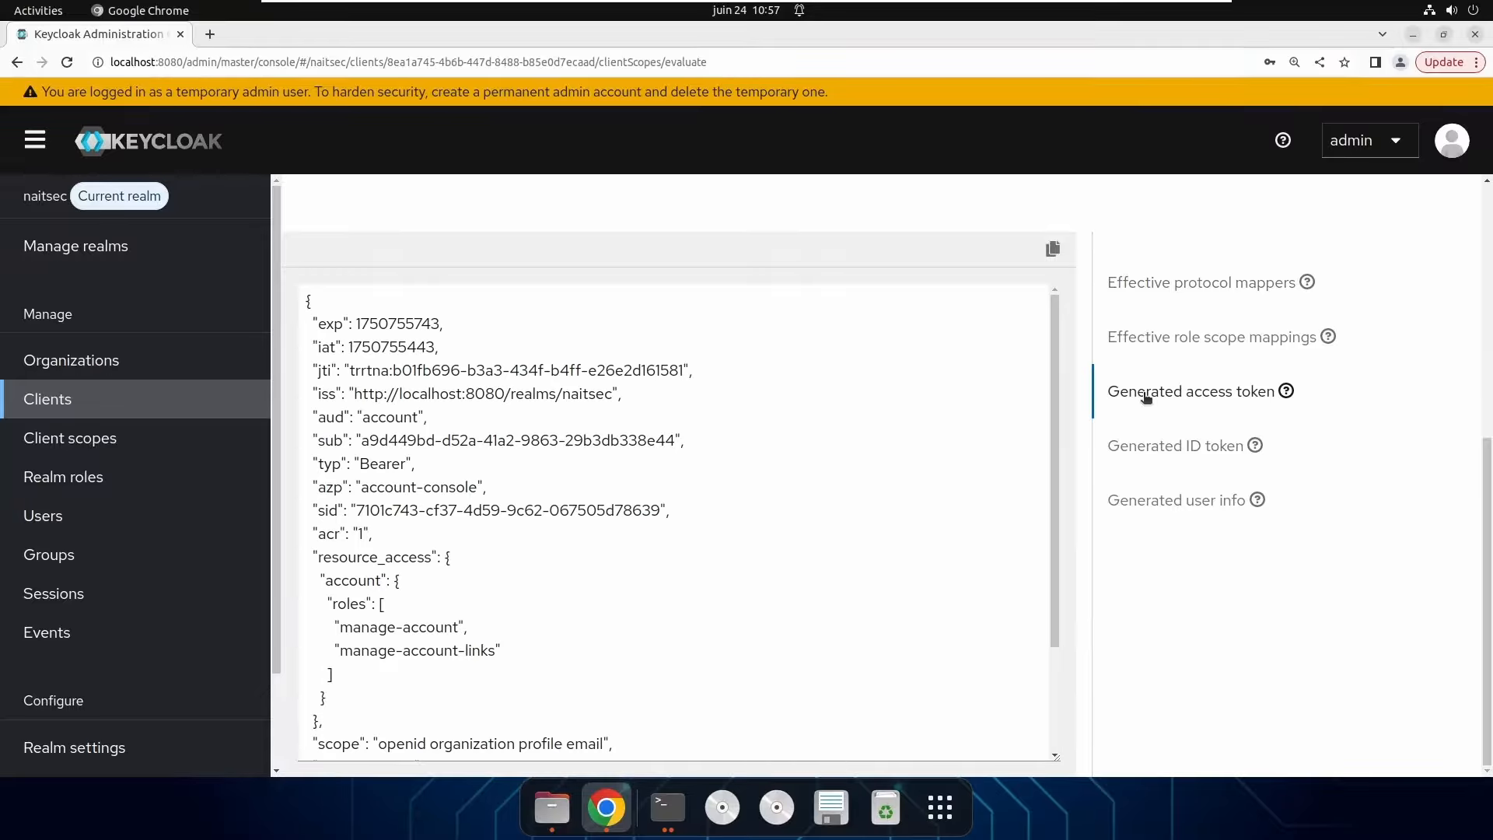
{"action": "scroll", "coordinate": [838, 507], "scroll_direction": "down", "scroll_amount": 3}
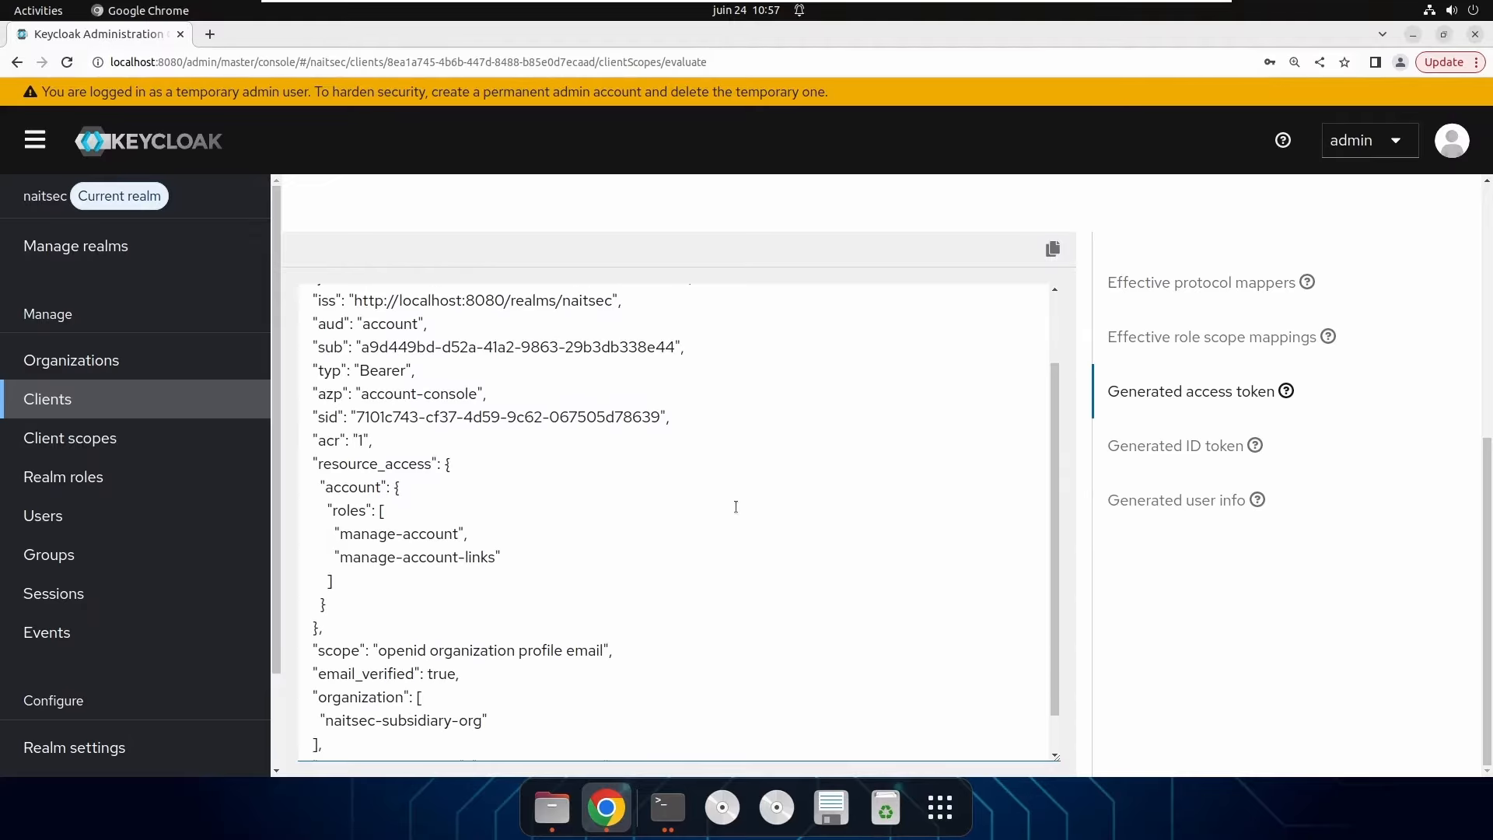
{"action": "double_click", "coordinate": [360, 650]}
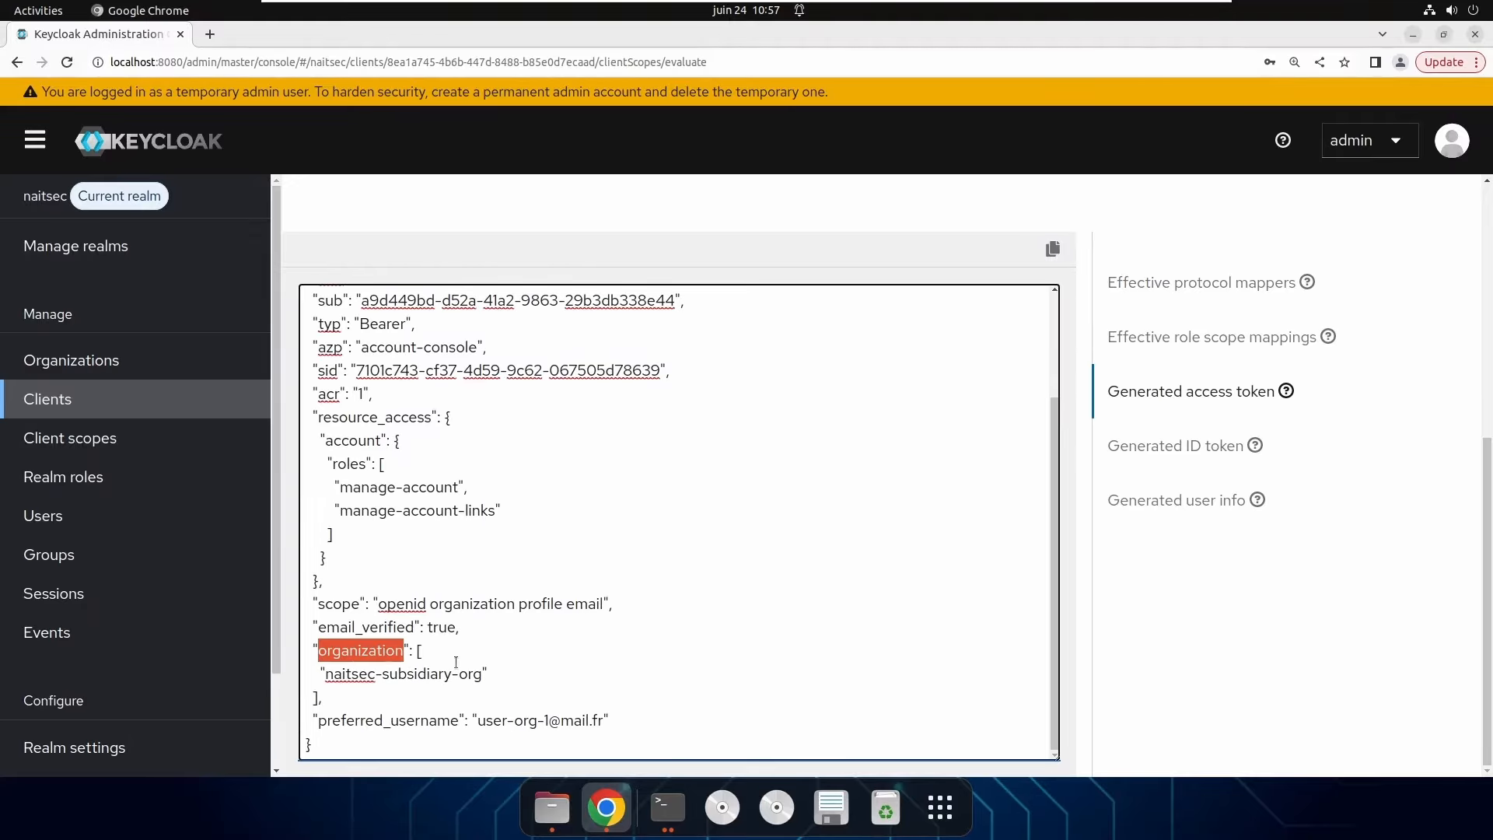
{"action": "double_click", "coordinate": [342, 658]}
{"action": "left_click_drag", "start_coordinate": [424, 652], "coordinate": [312, 692]}
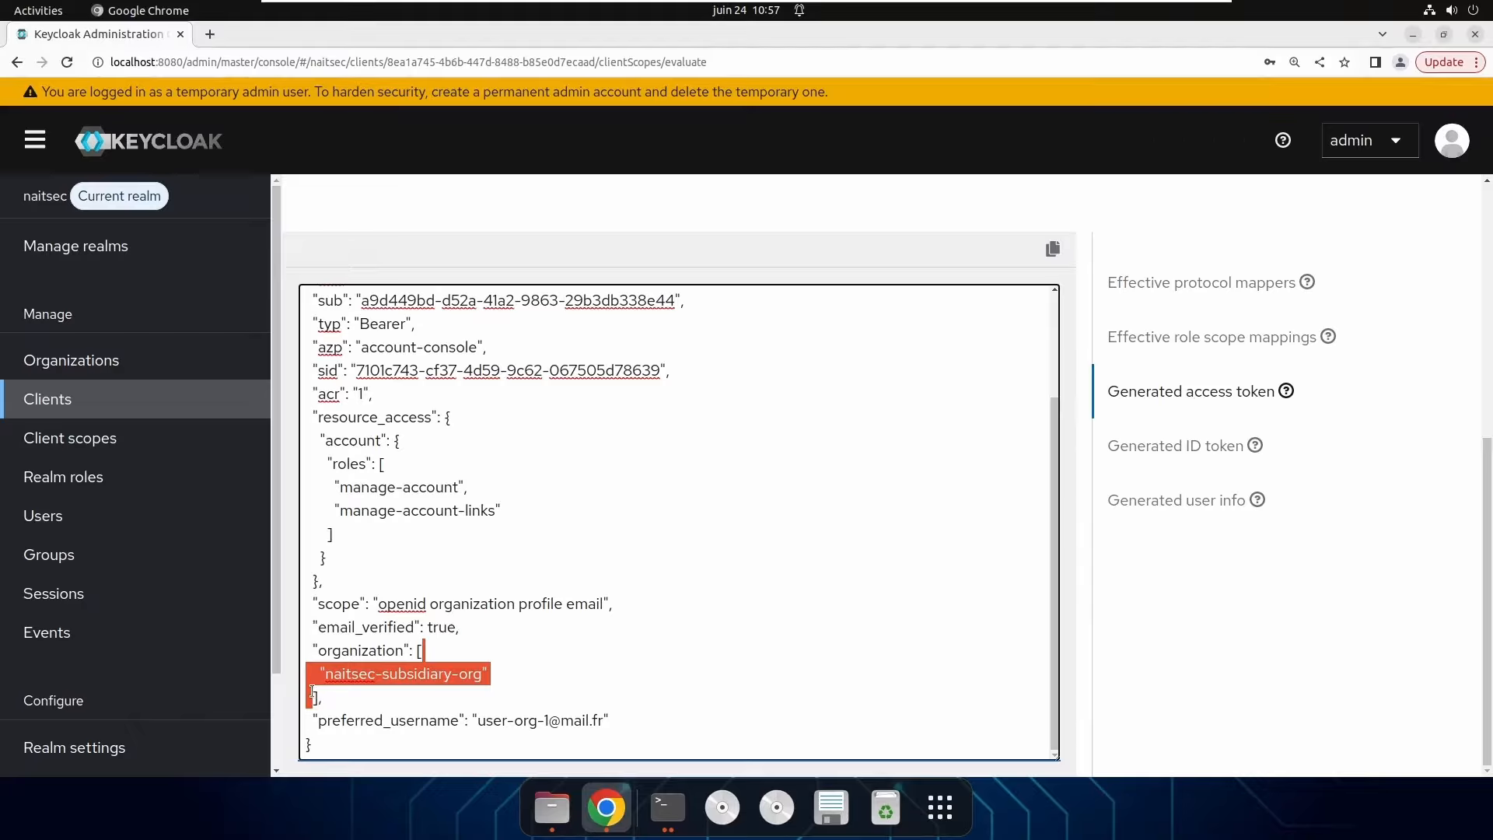
{"action": "left_click", "coordinate": [536, 625]}
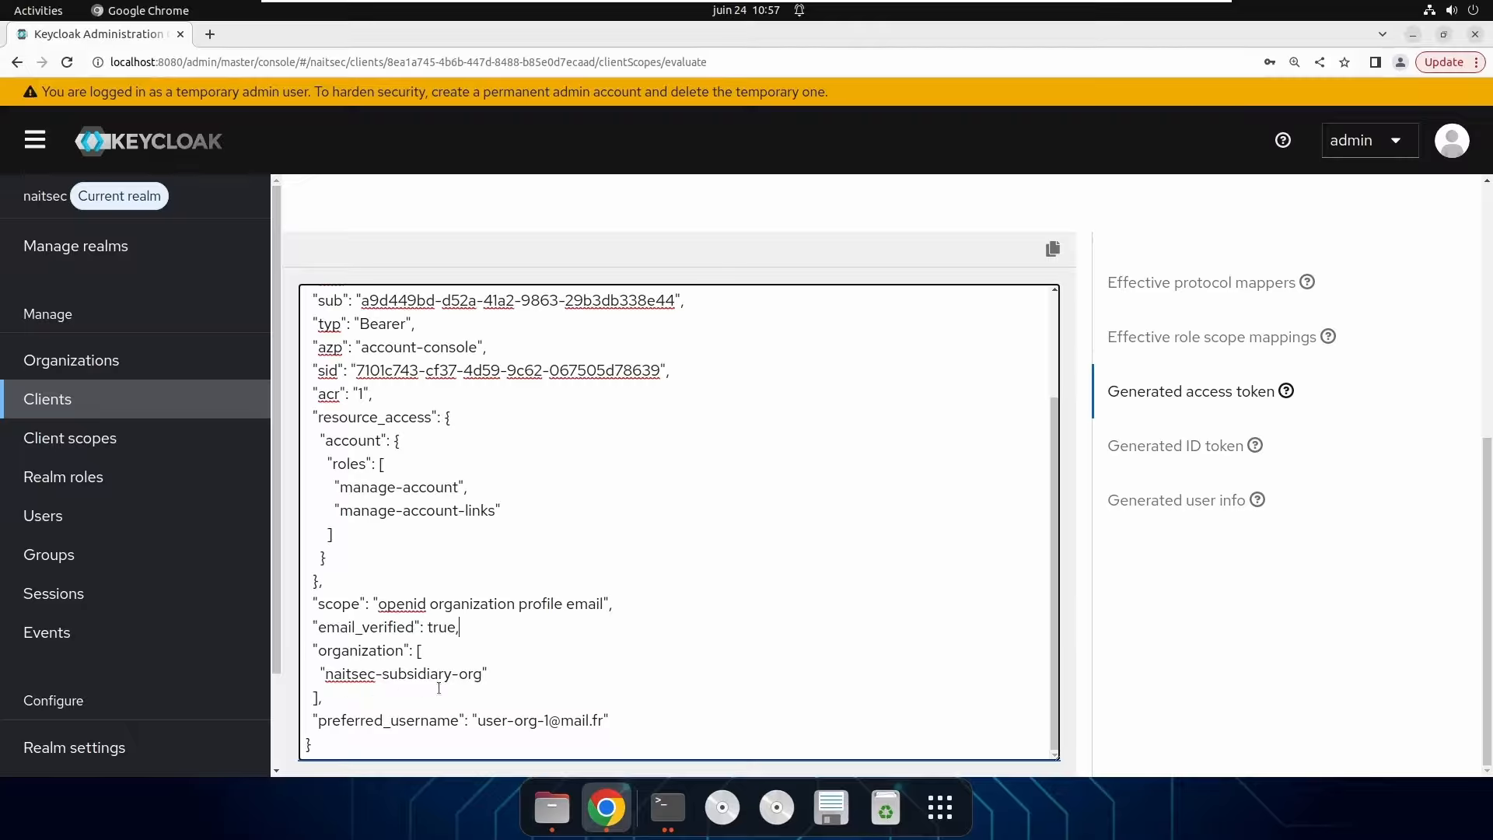
{"action": "left_click", "coordinate": [487, 673]}
{"action": "scroll", "coordinate": [622, 647], "scroll_direction": "up", "scroll_amount": 10}
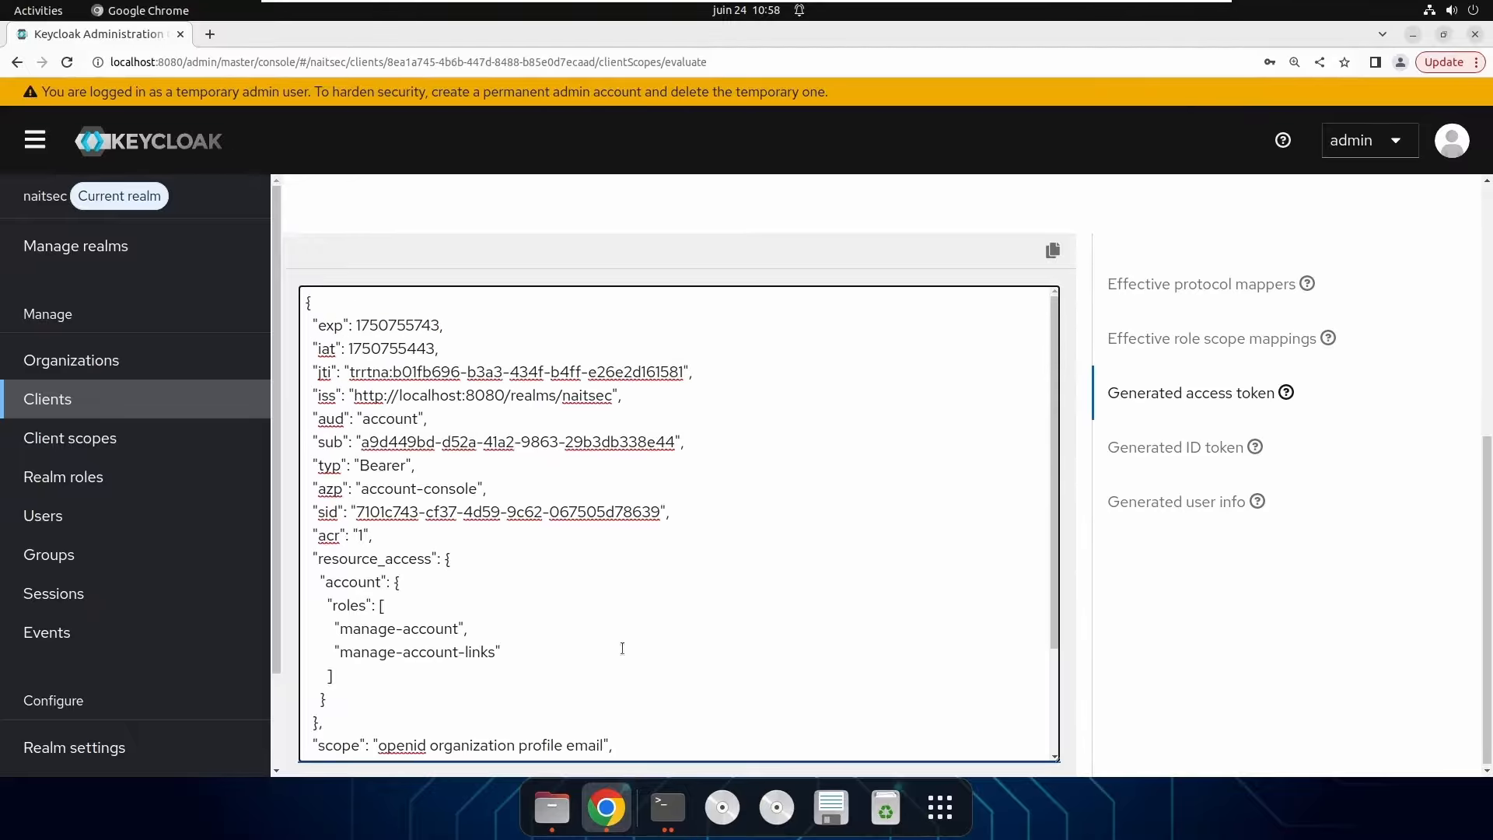
{"action": "scroll", "coordinate": [622, 648], "scroll_direction": "up", "scroll_amount": 2}
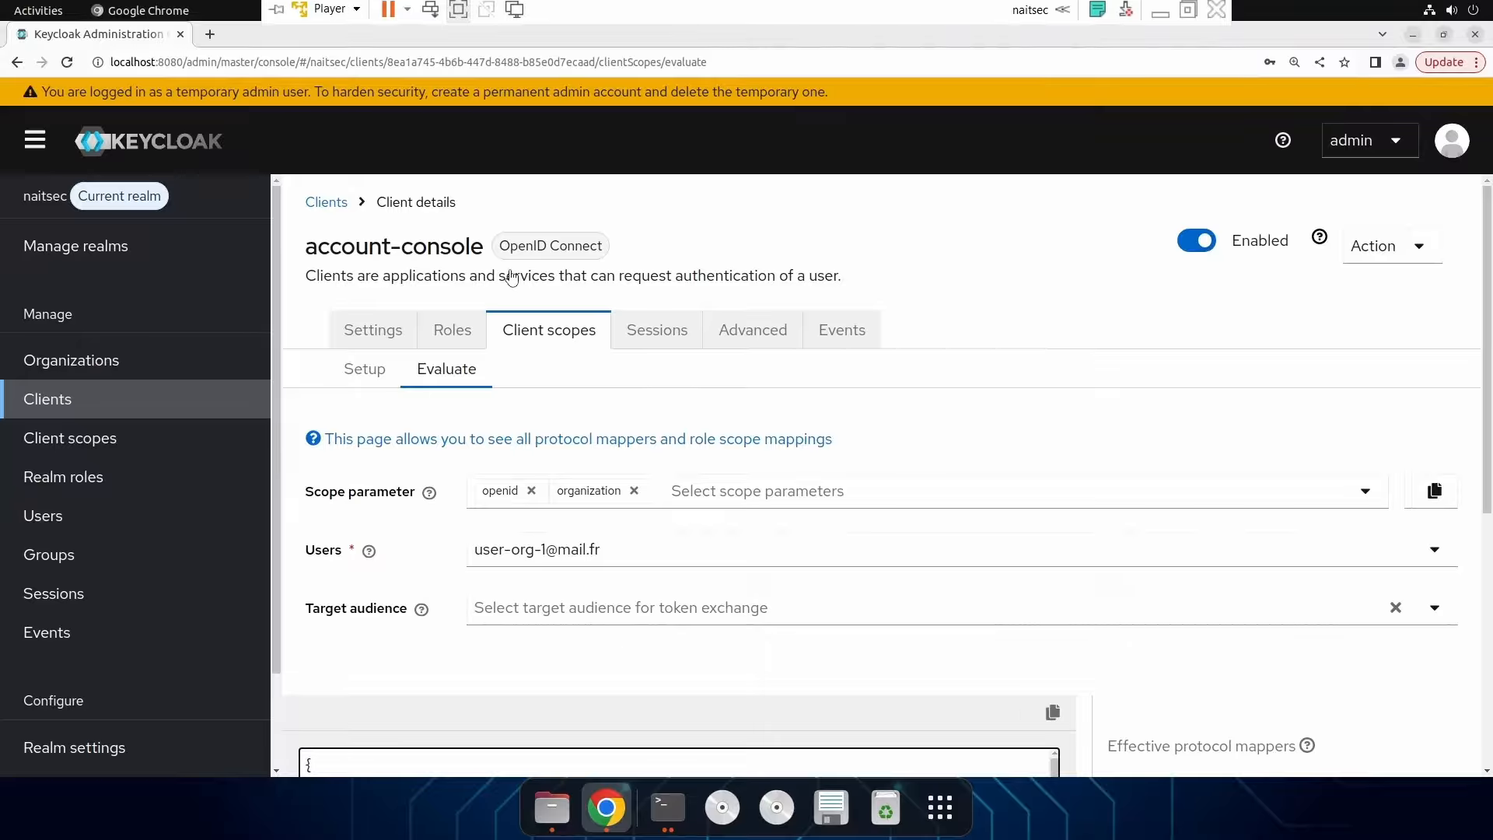
Go from Clients to Client scopes and open the 'organization' client scope.
{"action": "left_click", "coordinate": [333, 205]}
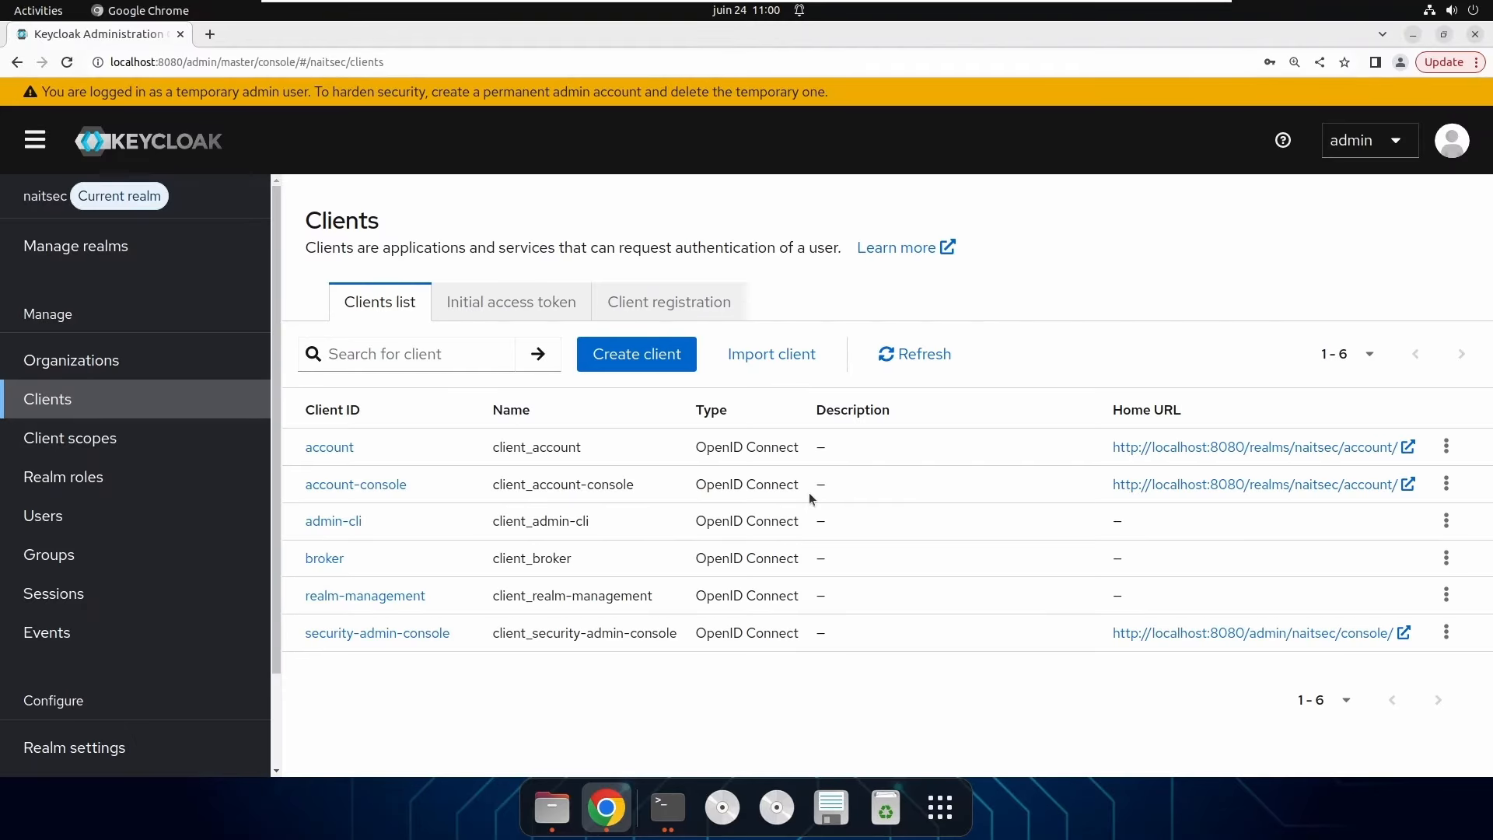
{"action": "left_click", "coordinate": [127, 442]}
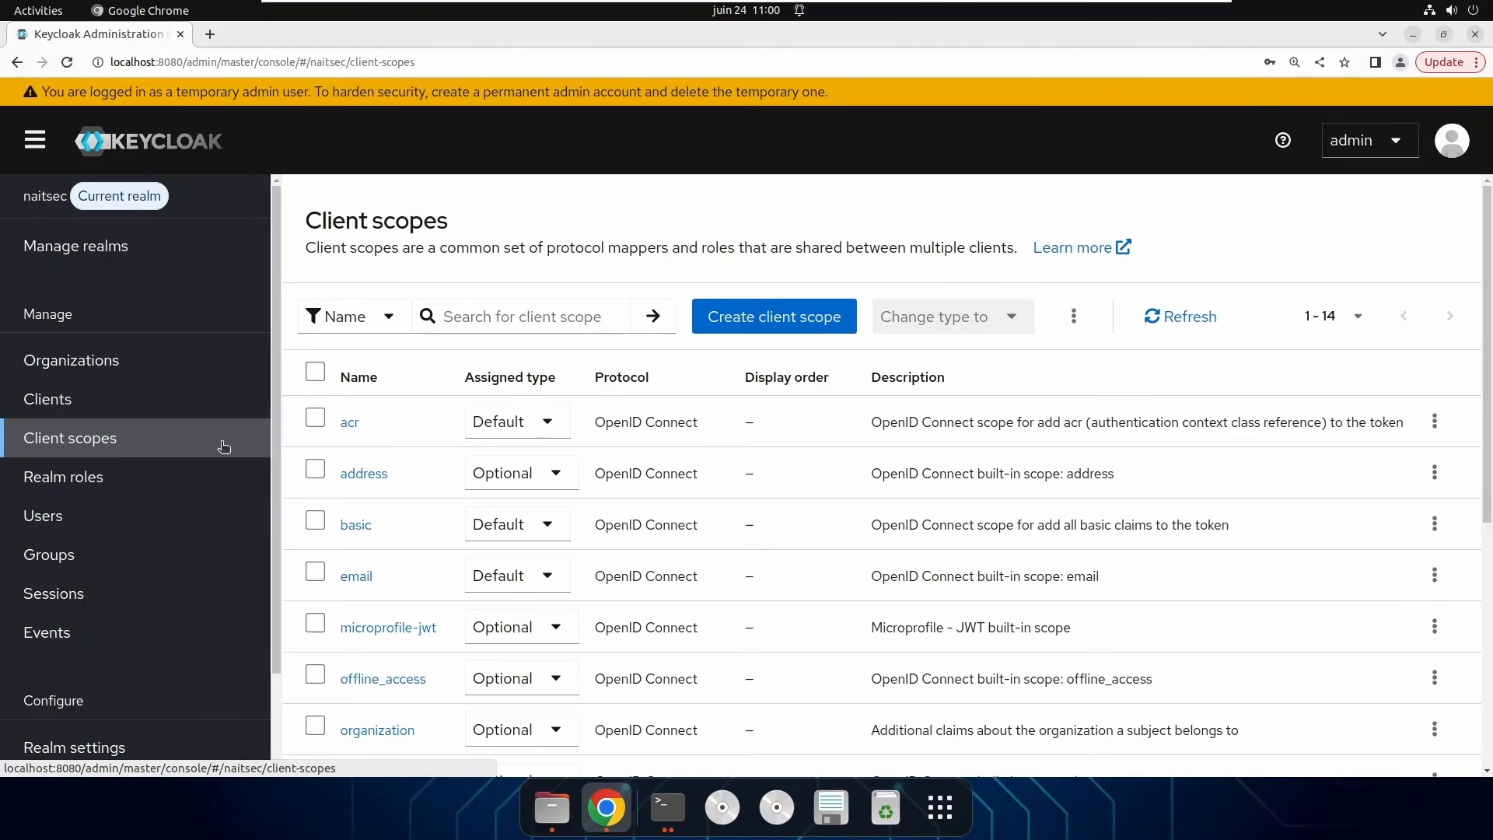
{"action": "scroll", "coordinate": [521, 502], "scroll_direction": "down", "scroll_amount": 3}
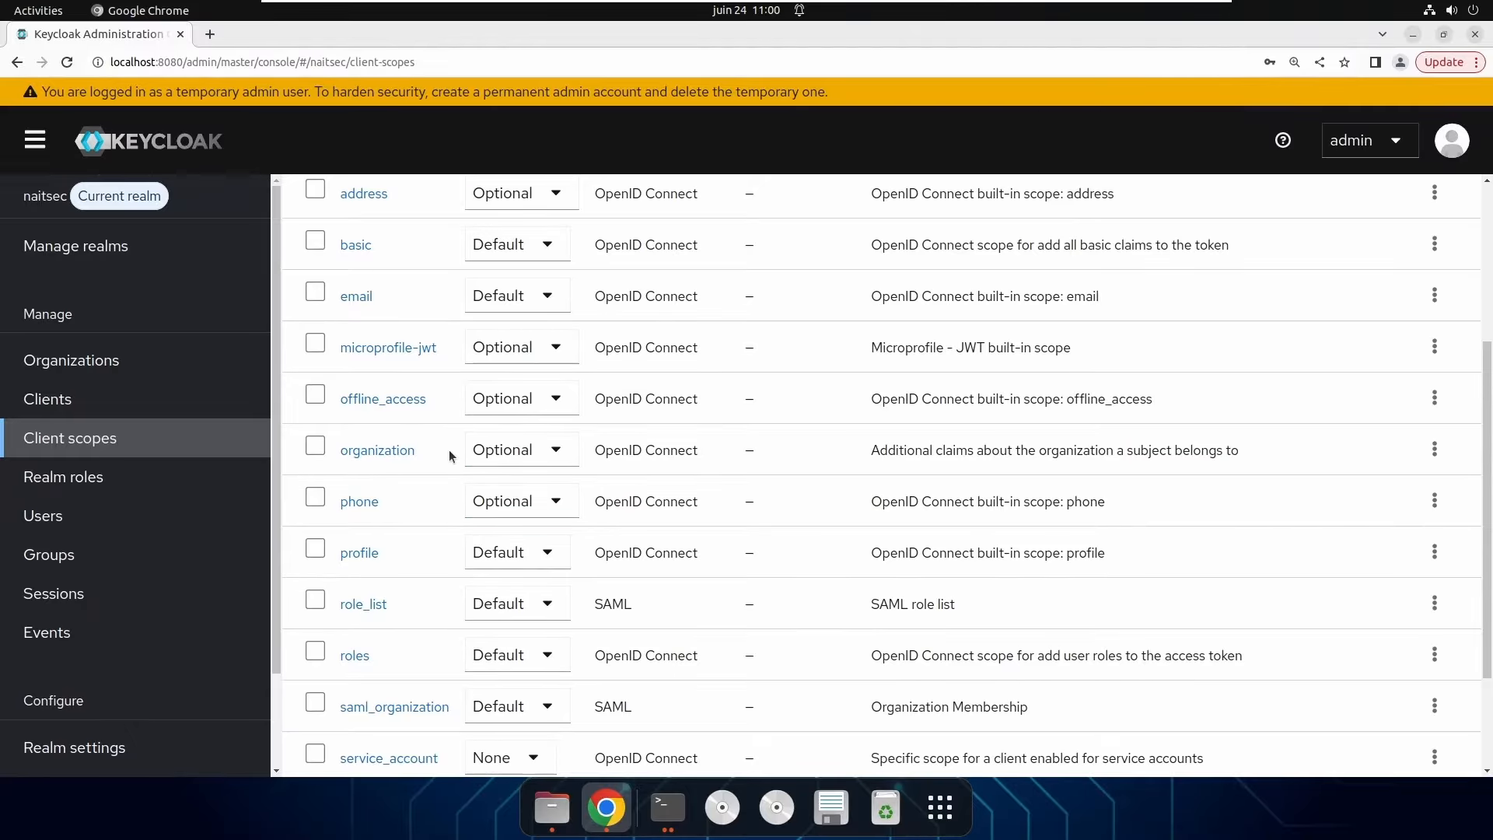
{"action": "scroll", "coordinate": [448, 453], "scroll_direction": "up", "scroll_amount": 1}
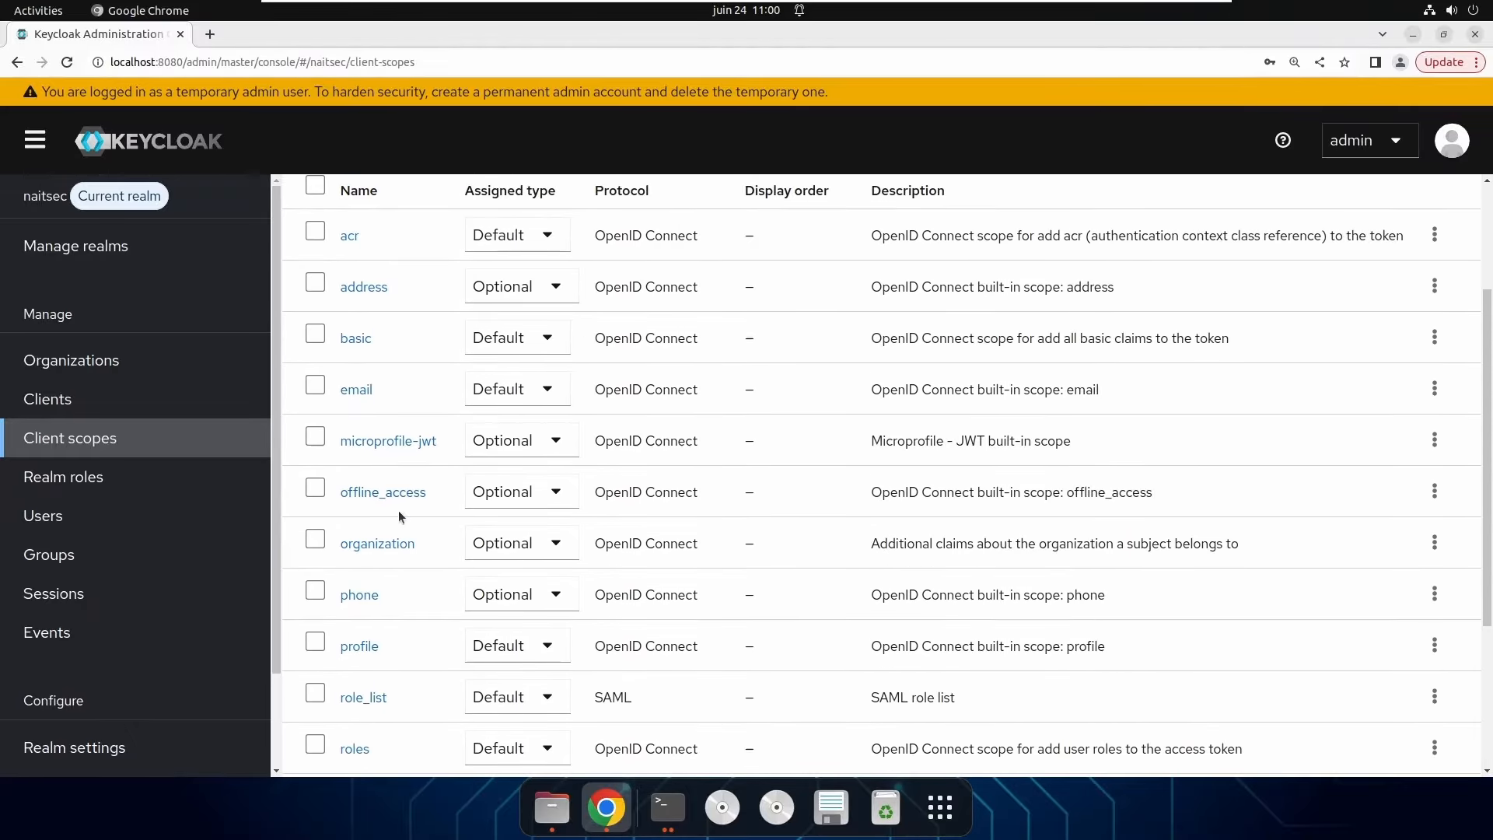
{"action": "left_click", "coordinate": [384, 548]}
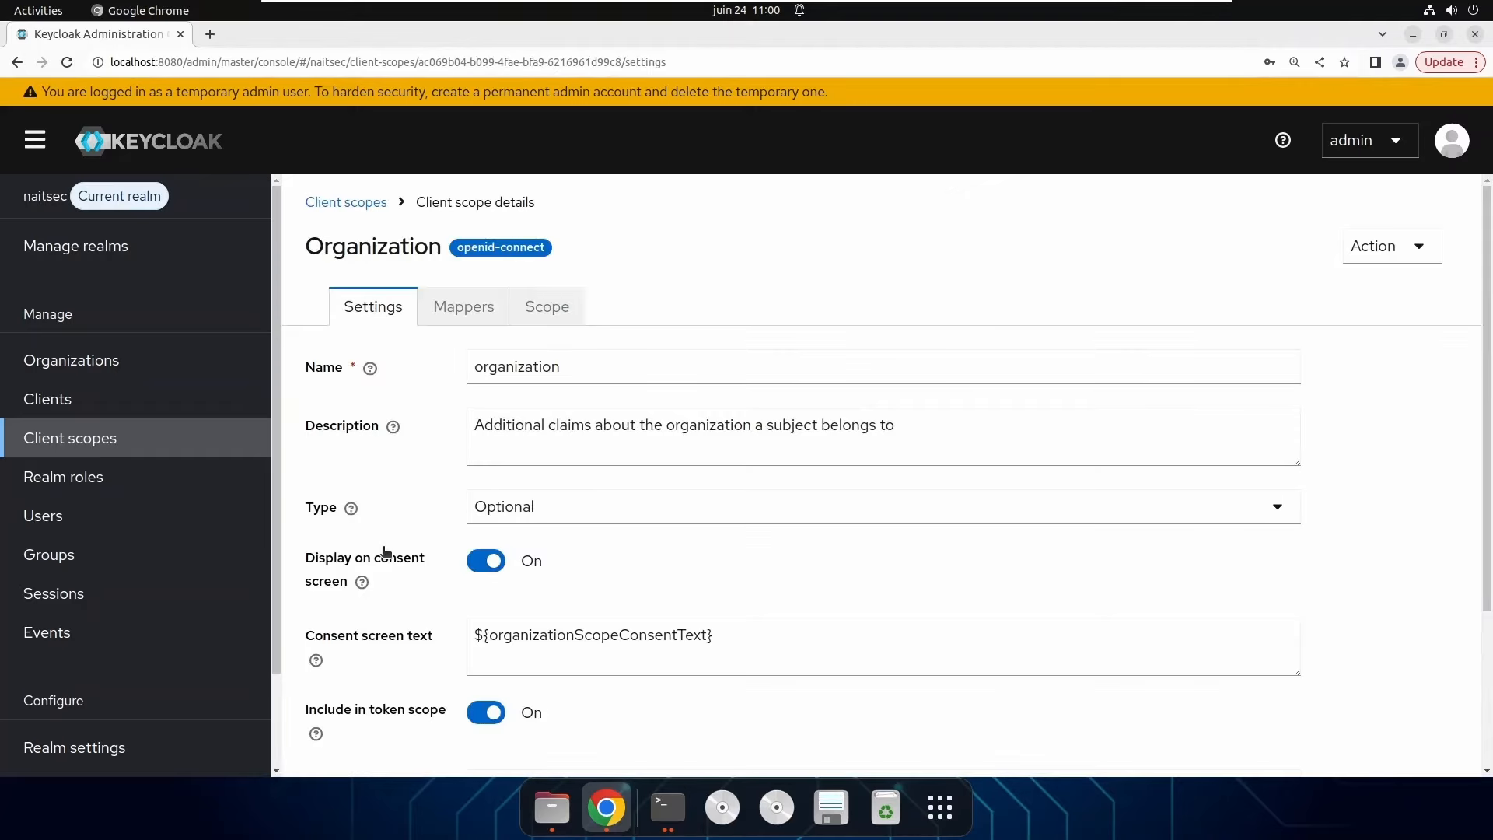
{"action": "scroll", "coordinate": [723, 483], "scroll_direction": "down", "scroll_amount": 3}
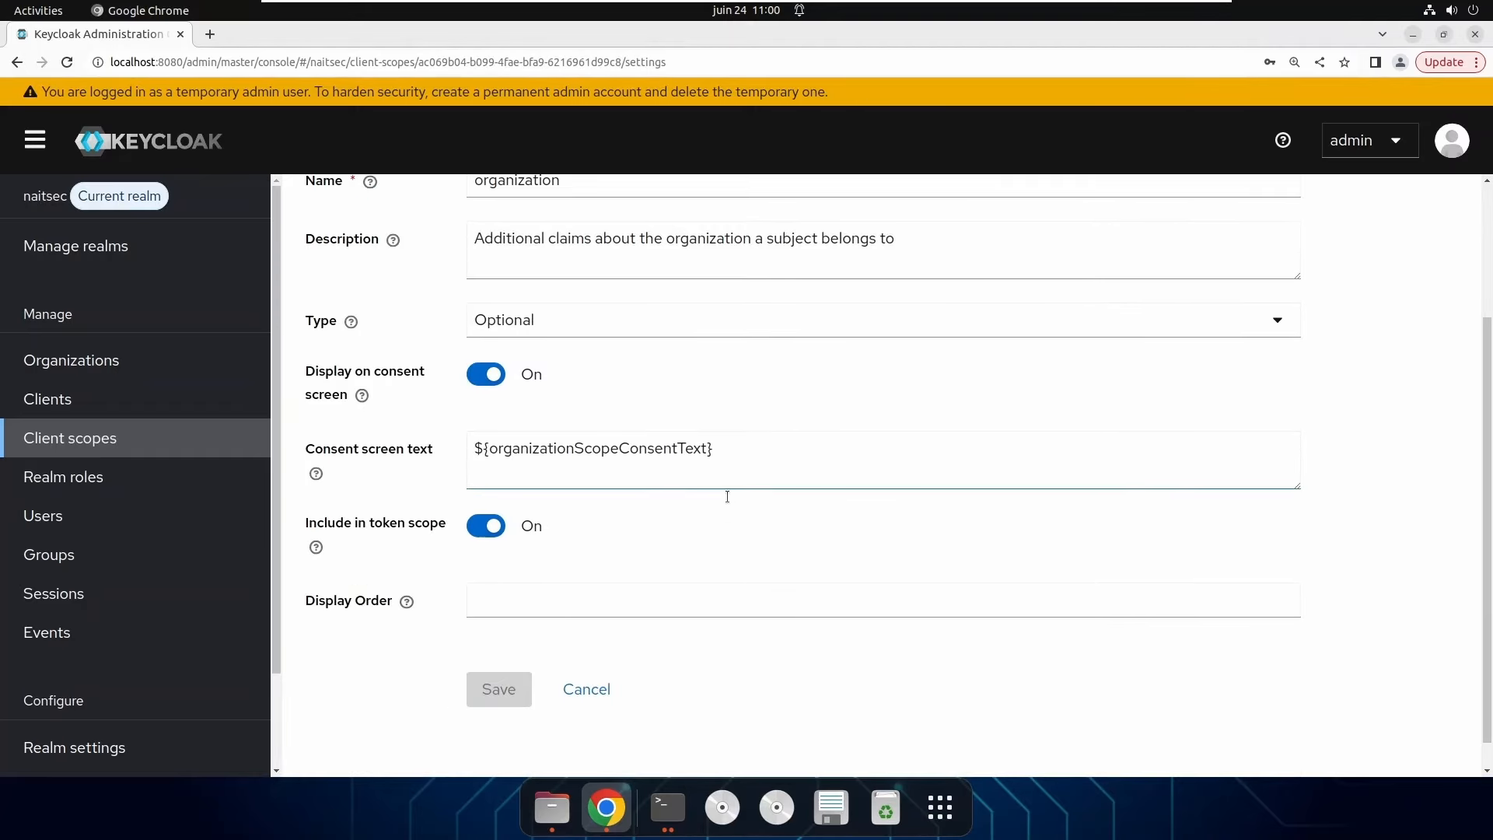
{"action": "scroll", "coordinate": [726, 496], "scroll_direction": "down", "scroll_amount": 1}
{"action": "scroll", "coordinate": [726, 496], "scroll_direction": "up", "scroll_amount": 4}
Turn on 'Add organization attributes' in the Organization Membership mapper and save it.
{"action": "left_click", "coordinate": [481, 309]}
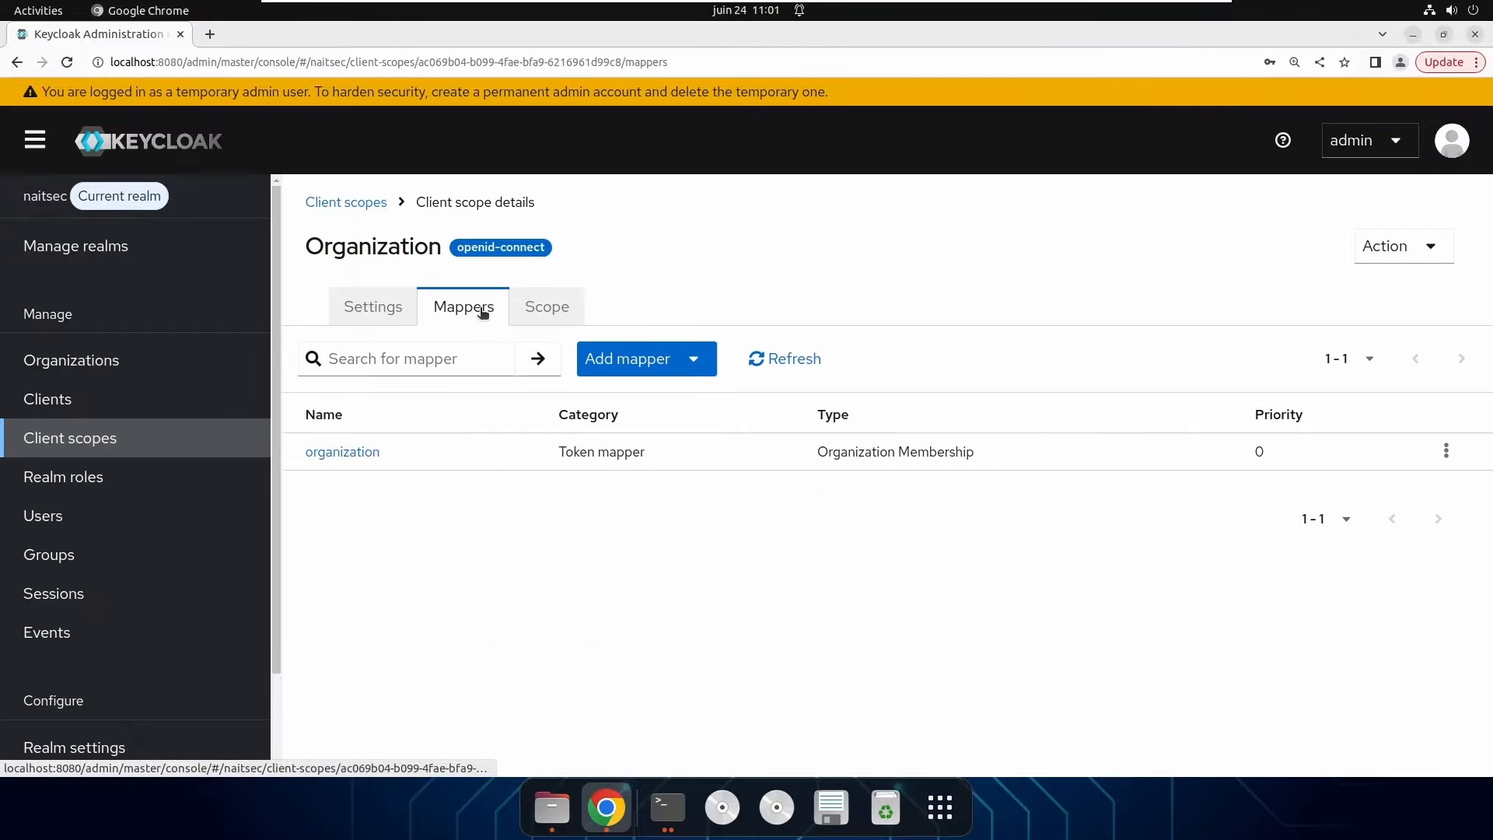
{"action": "left_click", "coordinate": [347, 453]}
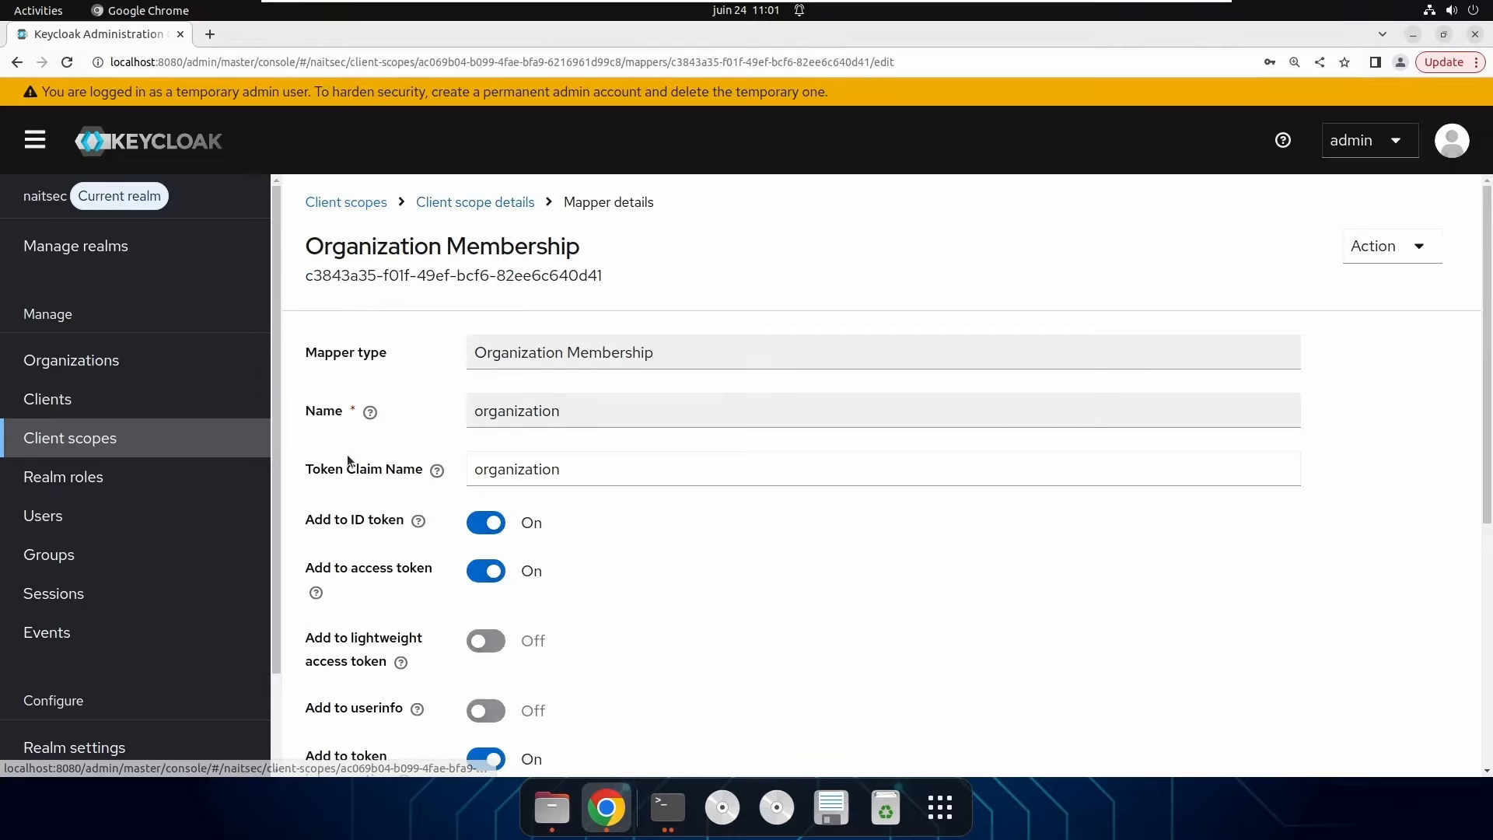
{"action": "scroll", "coordinate": [829, 555], "scroll_direction": "down", "scroll_amount": 3}
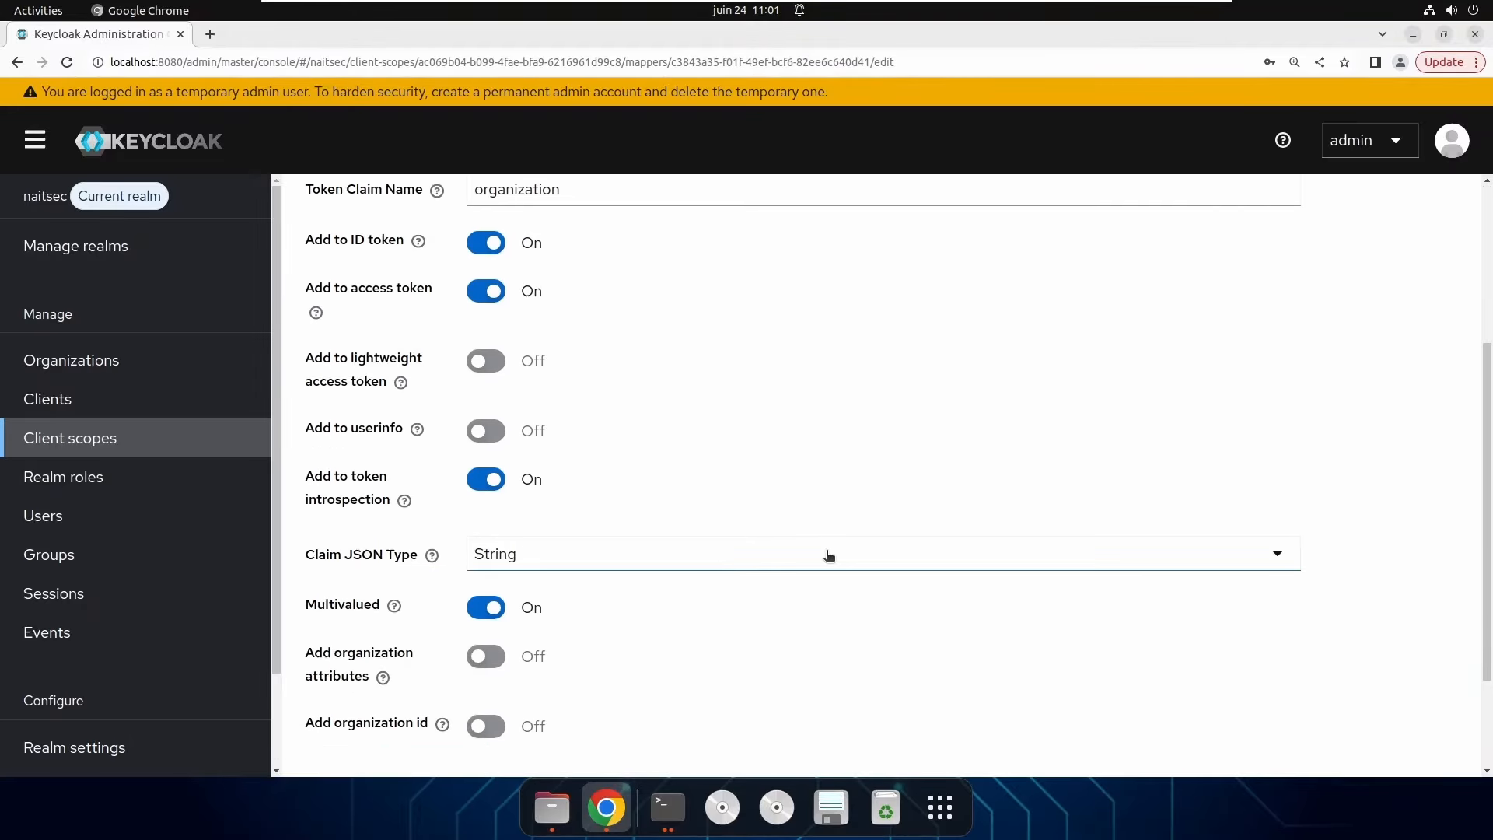
{"action": "scroll", "coordinate": [829, 555], "scroll_direction": "down", "scroll_amount": 2}
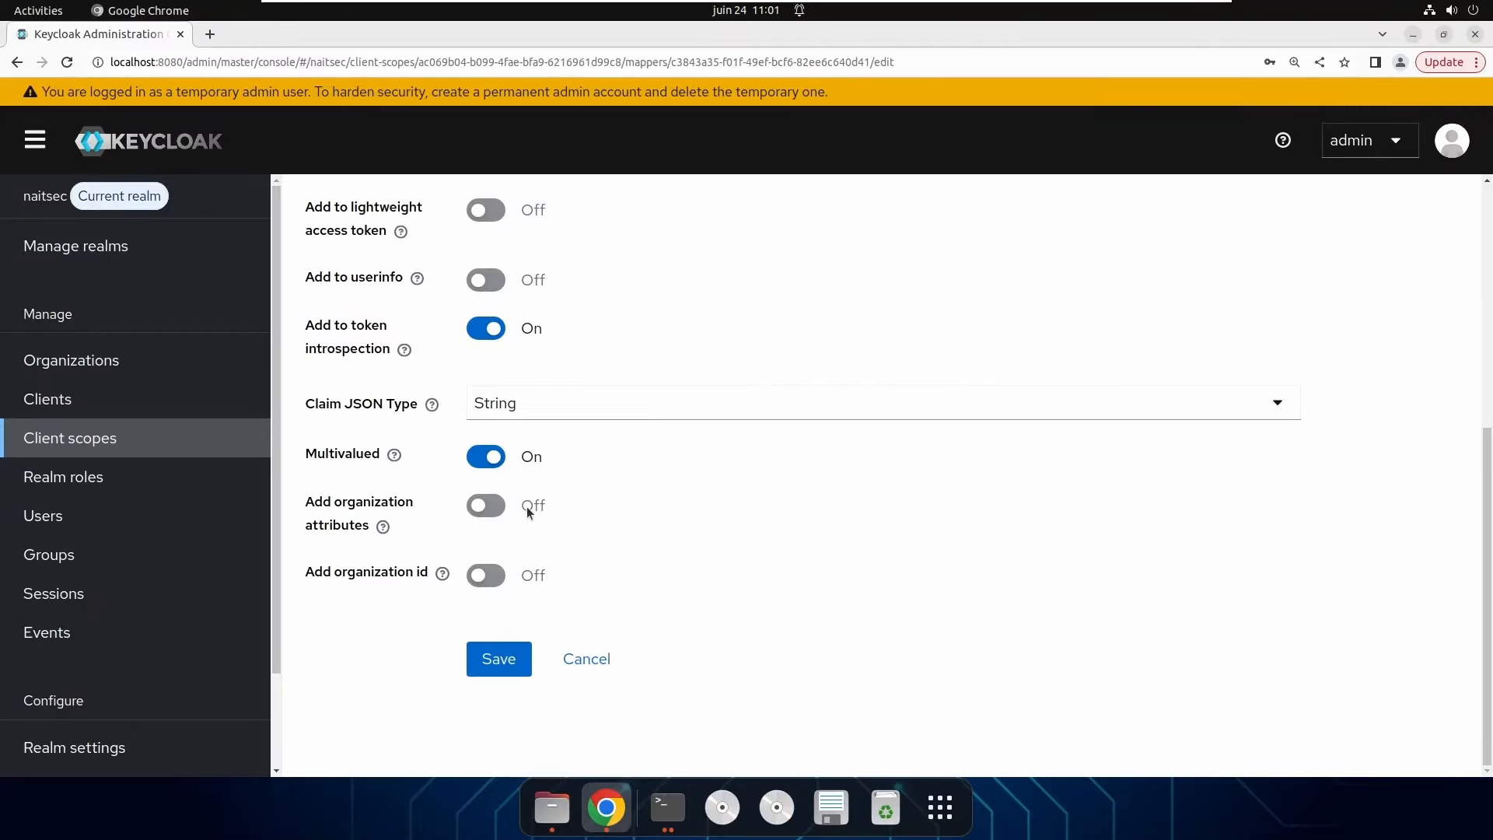
{"action": "triple_click", "coordinate": [365, 520]}
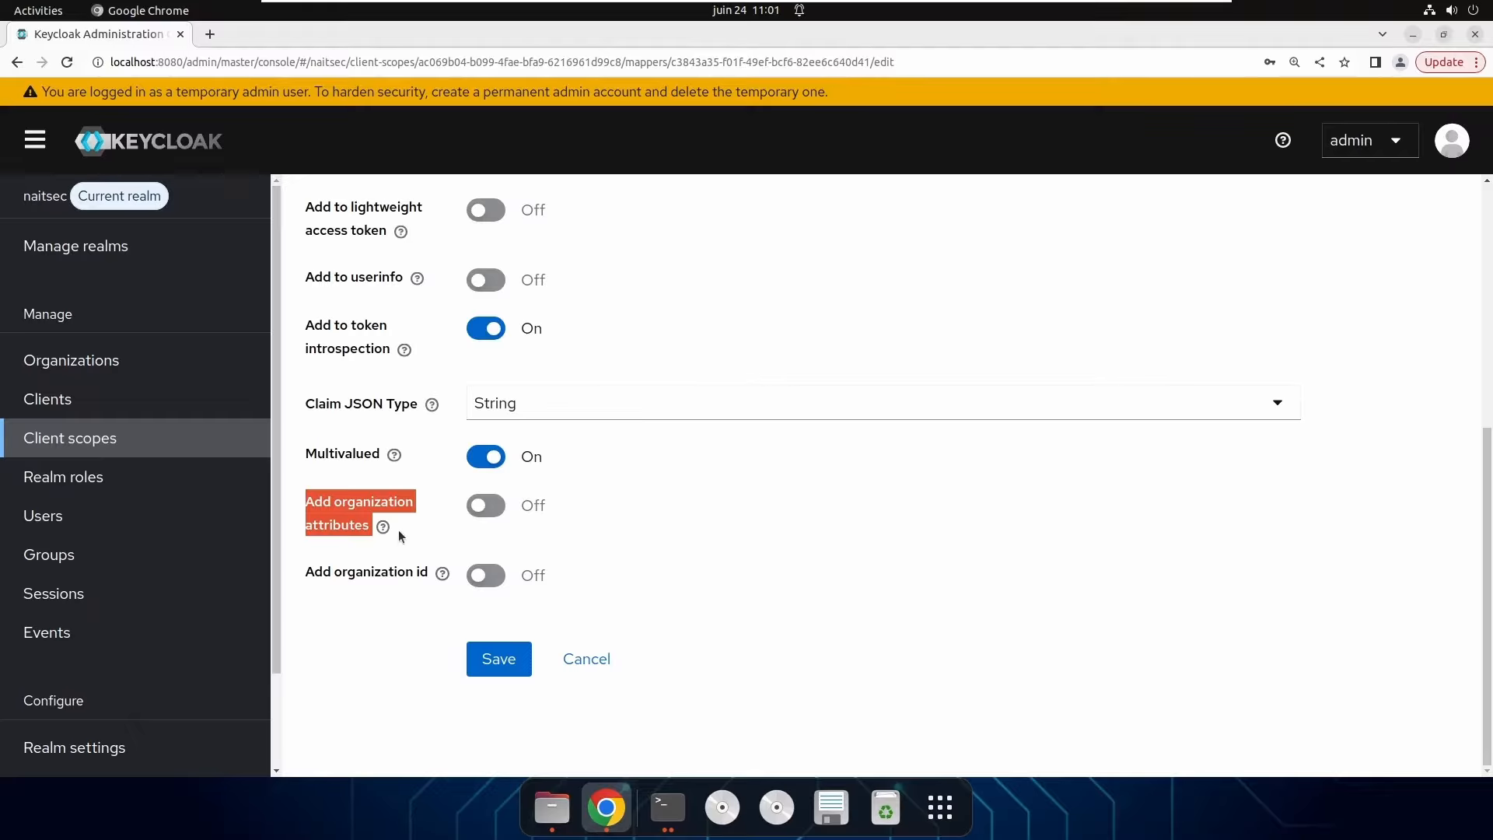
{"action": "left_click", "coordinate": [498, 510]}
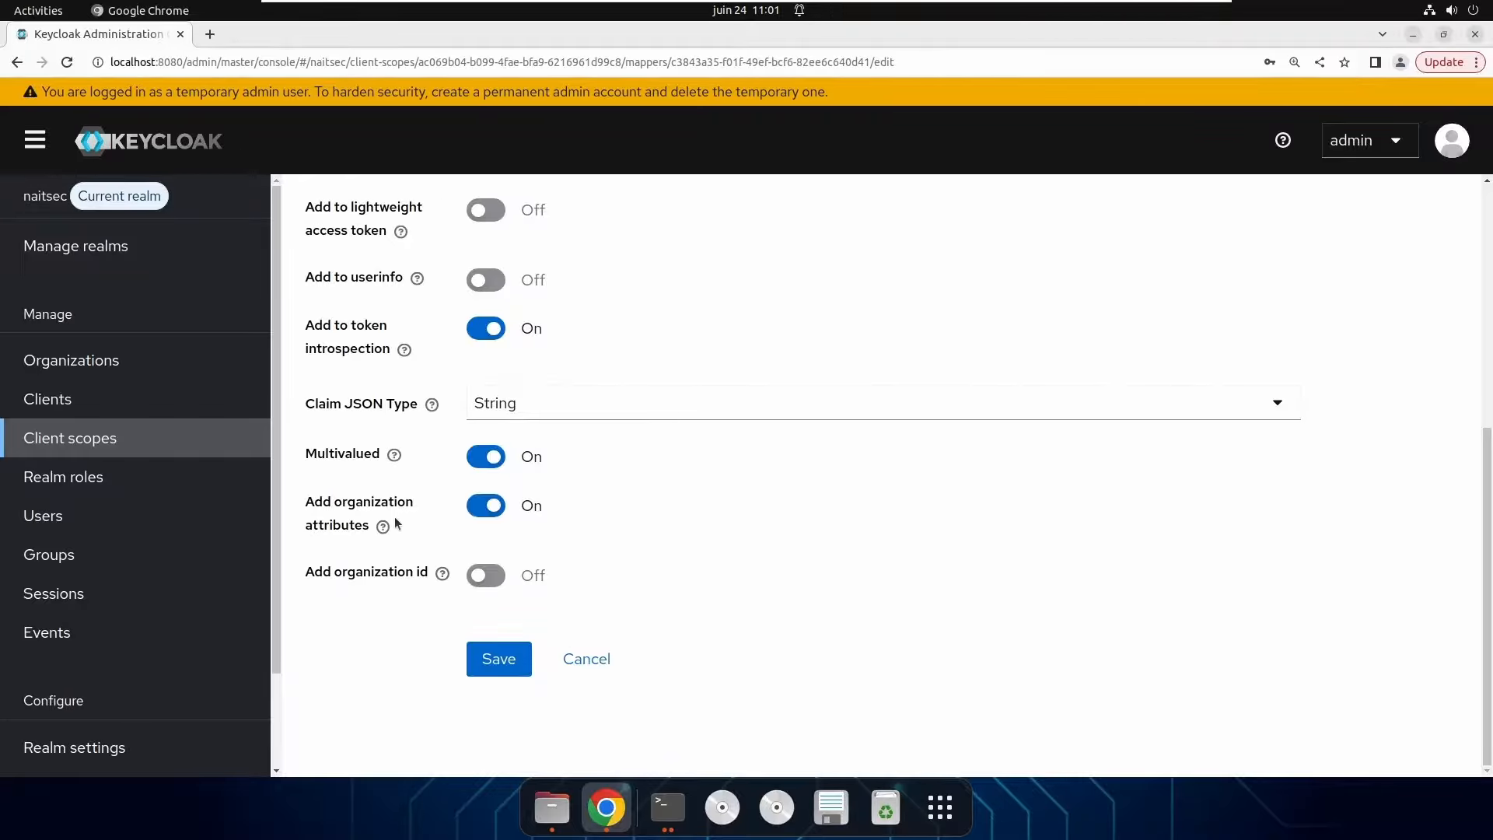
{"action": "left_click", "coordinate": [499, 664]}
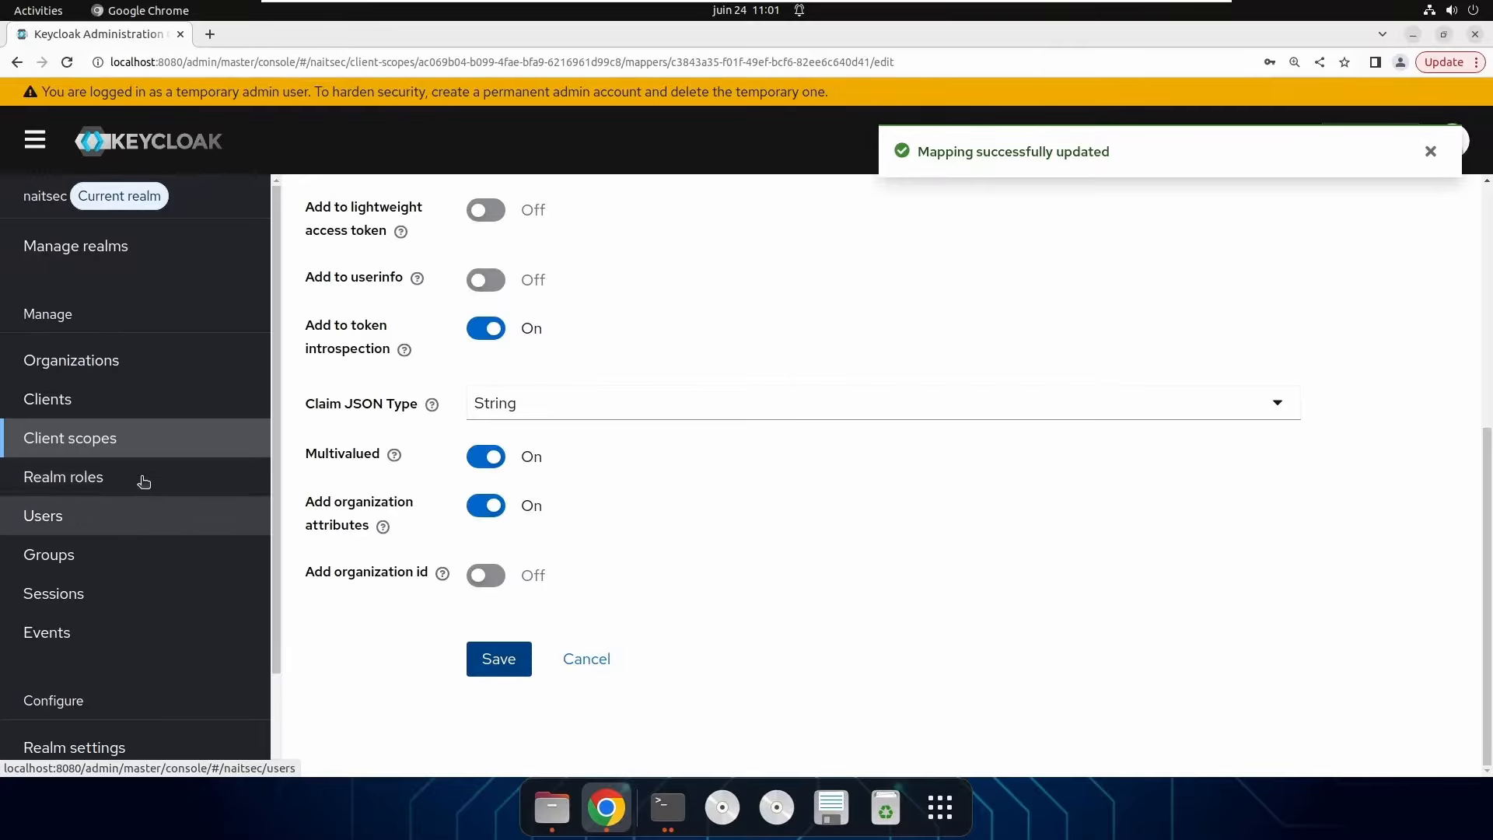
{"action": "left_click", "coordinate": [92, 412]}
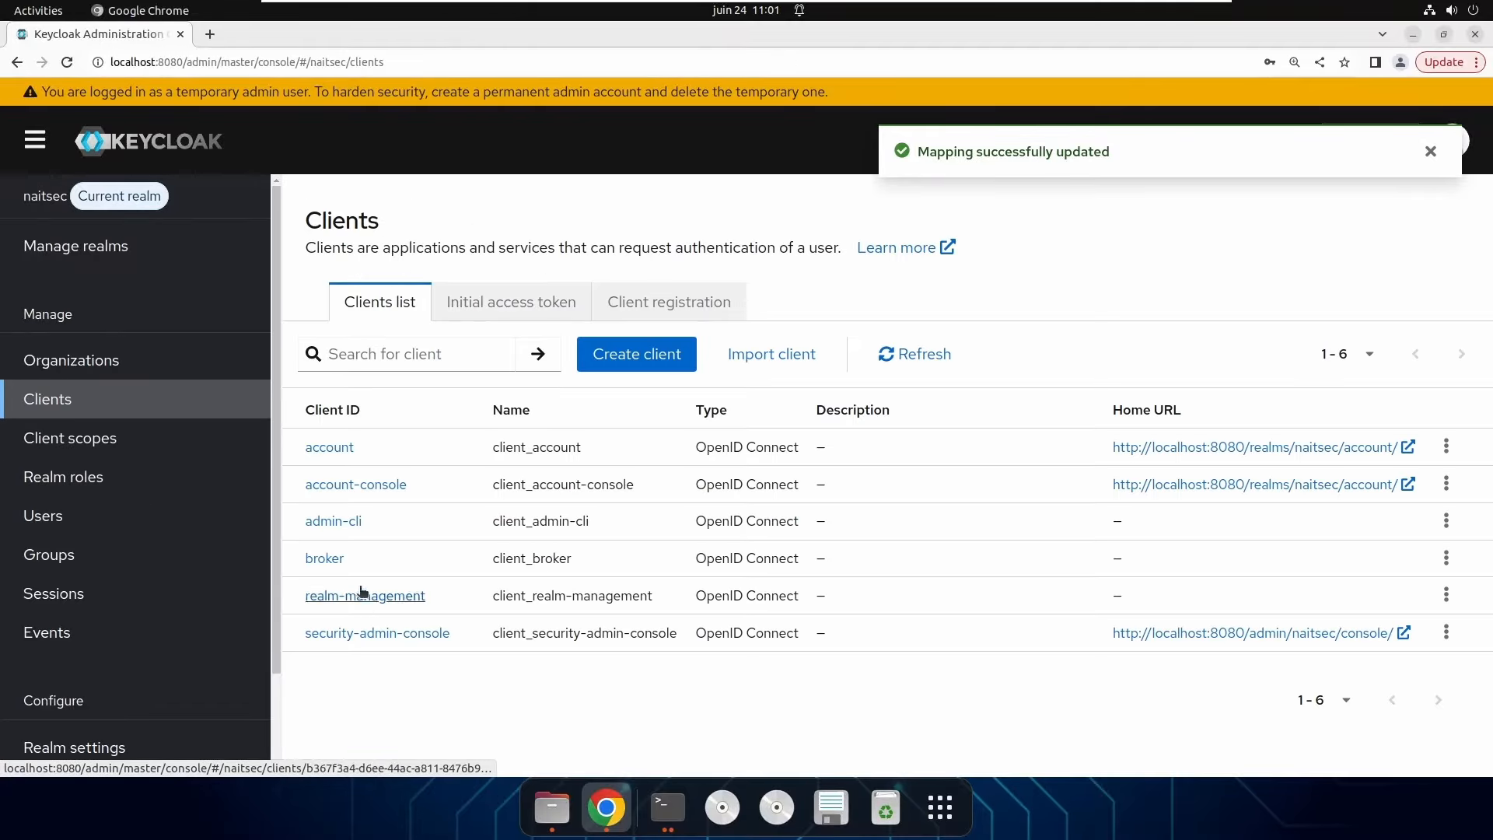
In account-console's client scopes Evaluate tab, add 'organization' as a scope parameter.
{"action": "left_click", "coordinate": [383, 485]}
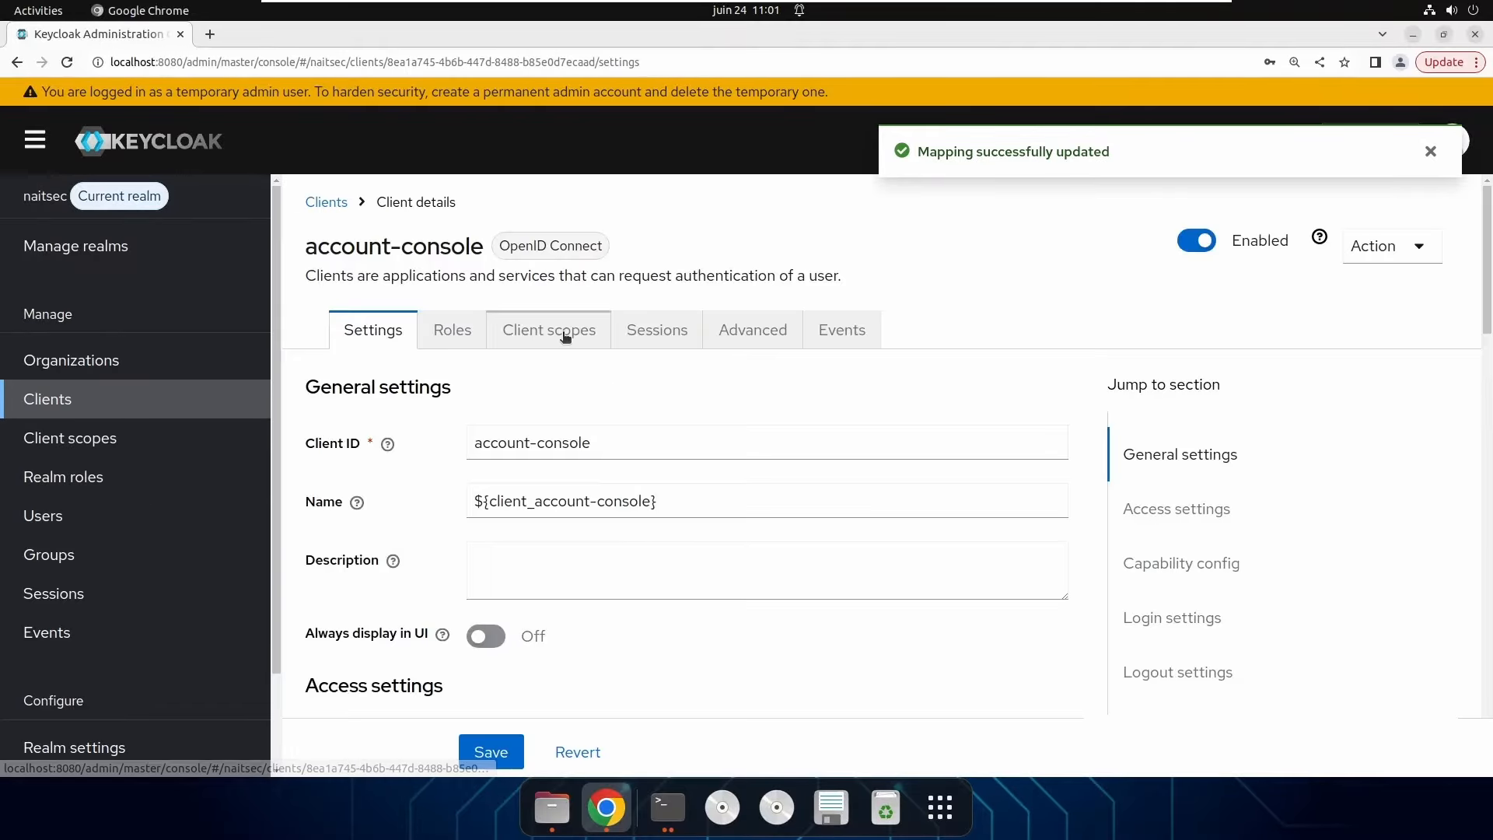
{"action": "left_click", "coordinate": [566, 336]}
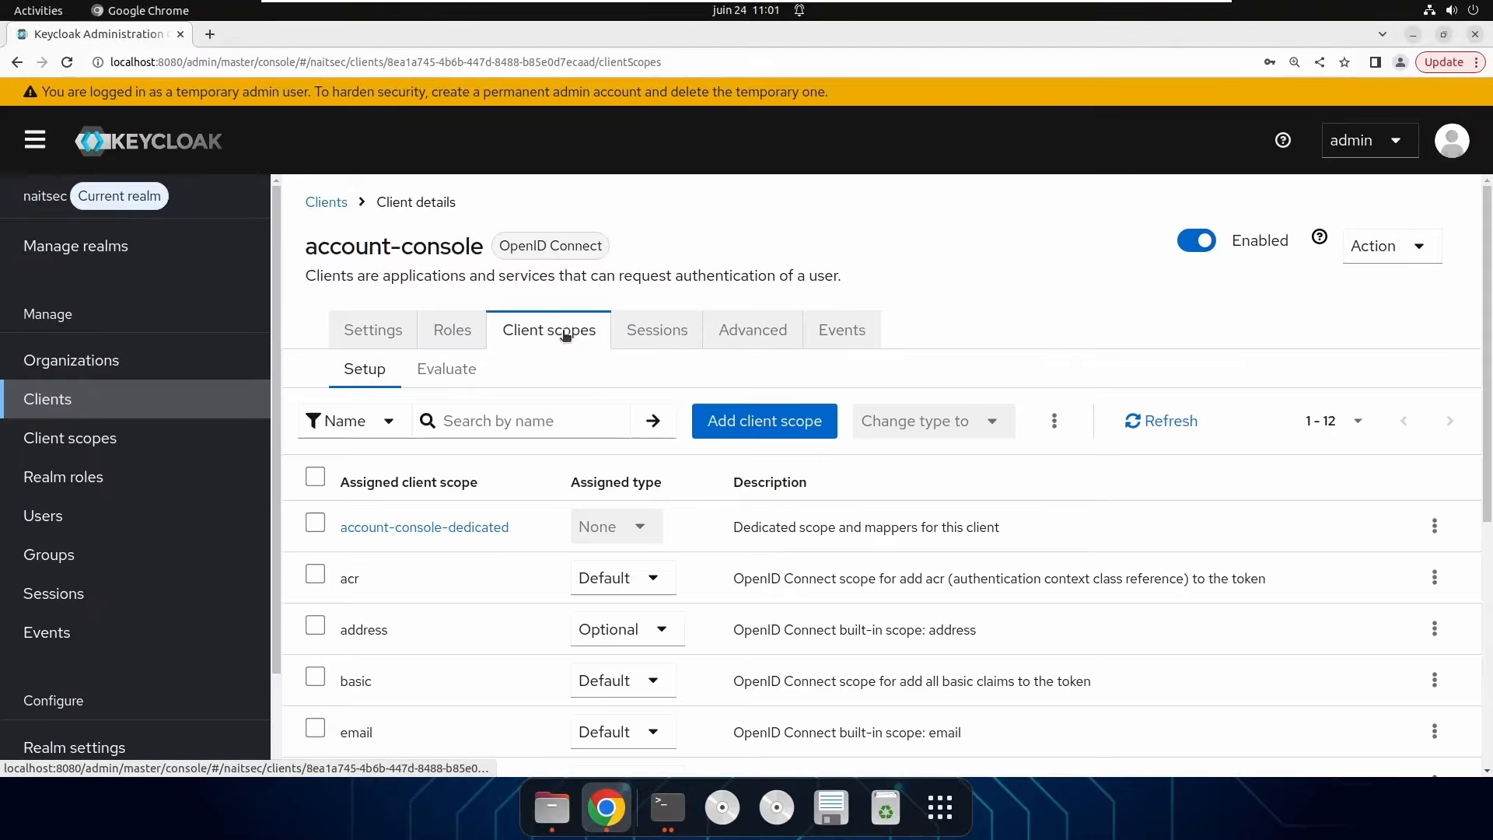
{"action": "left_click", "coordinate": [471, 375]}
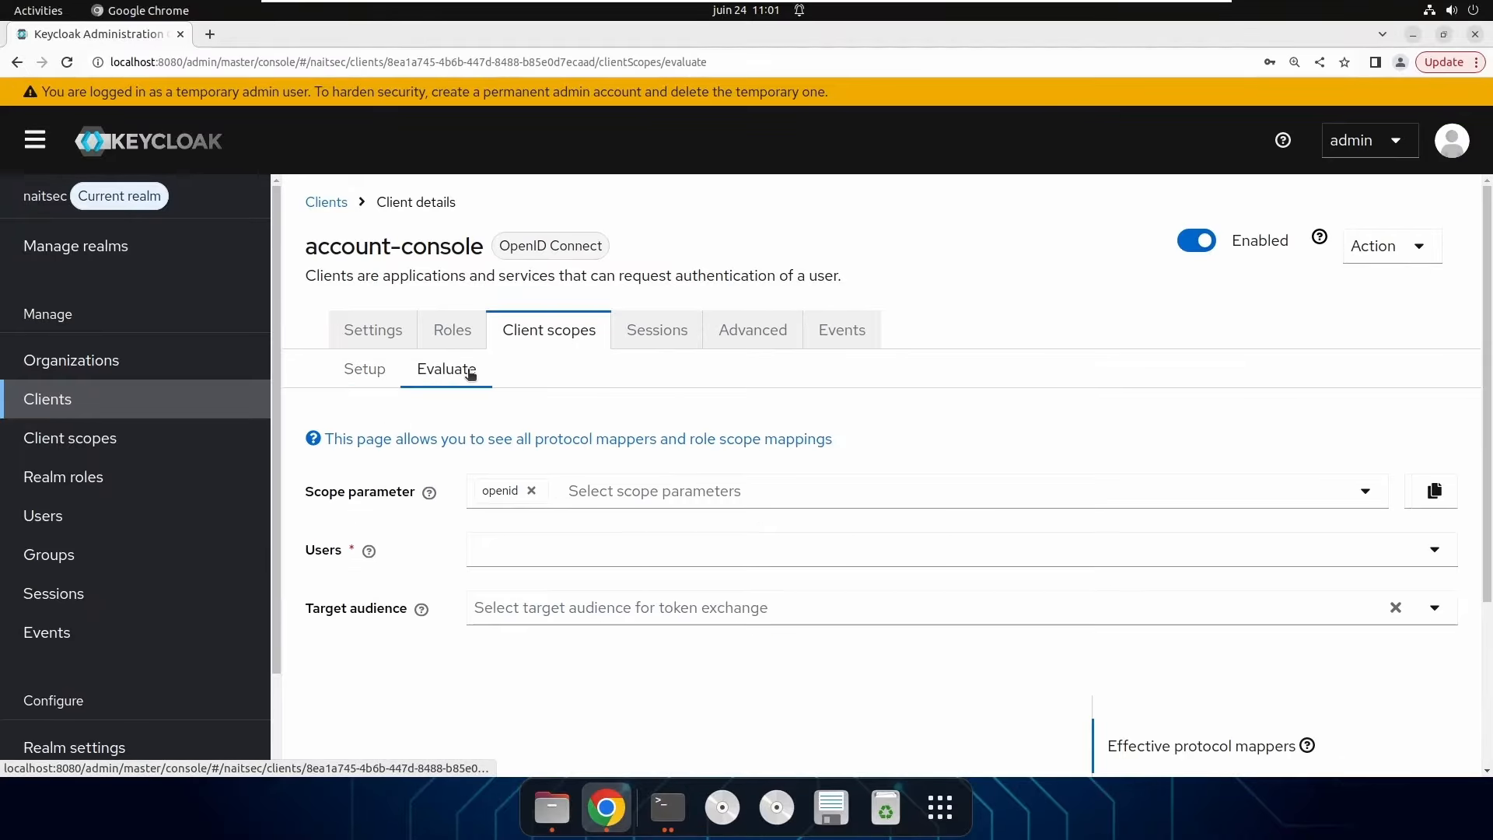
{"action": "left_click", "coordinate": [608, 489]}
{"action": "type", "text": "or"}
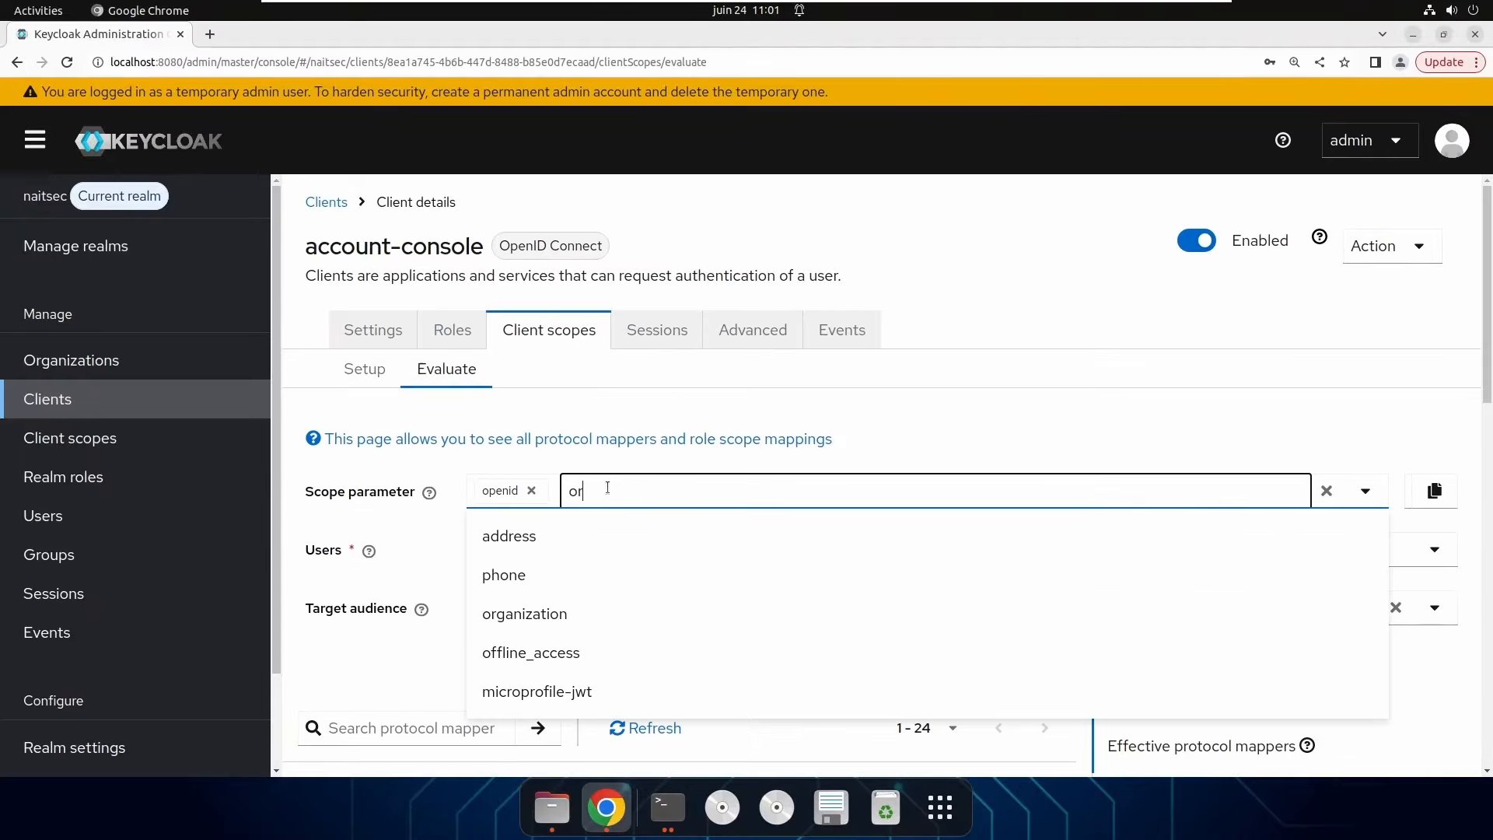
{"action": "type", "text": "ga"}
{"action": "left_click", "coordinate": [575, 613]}
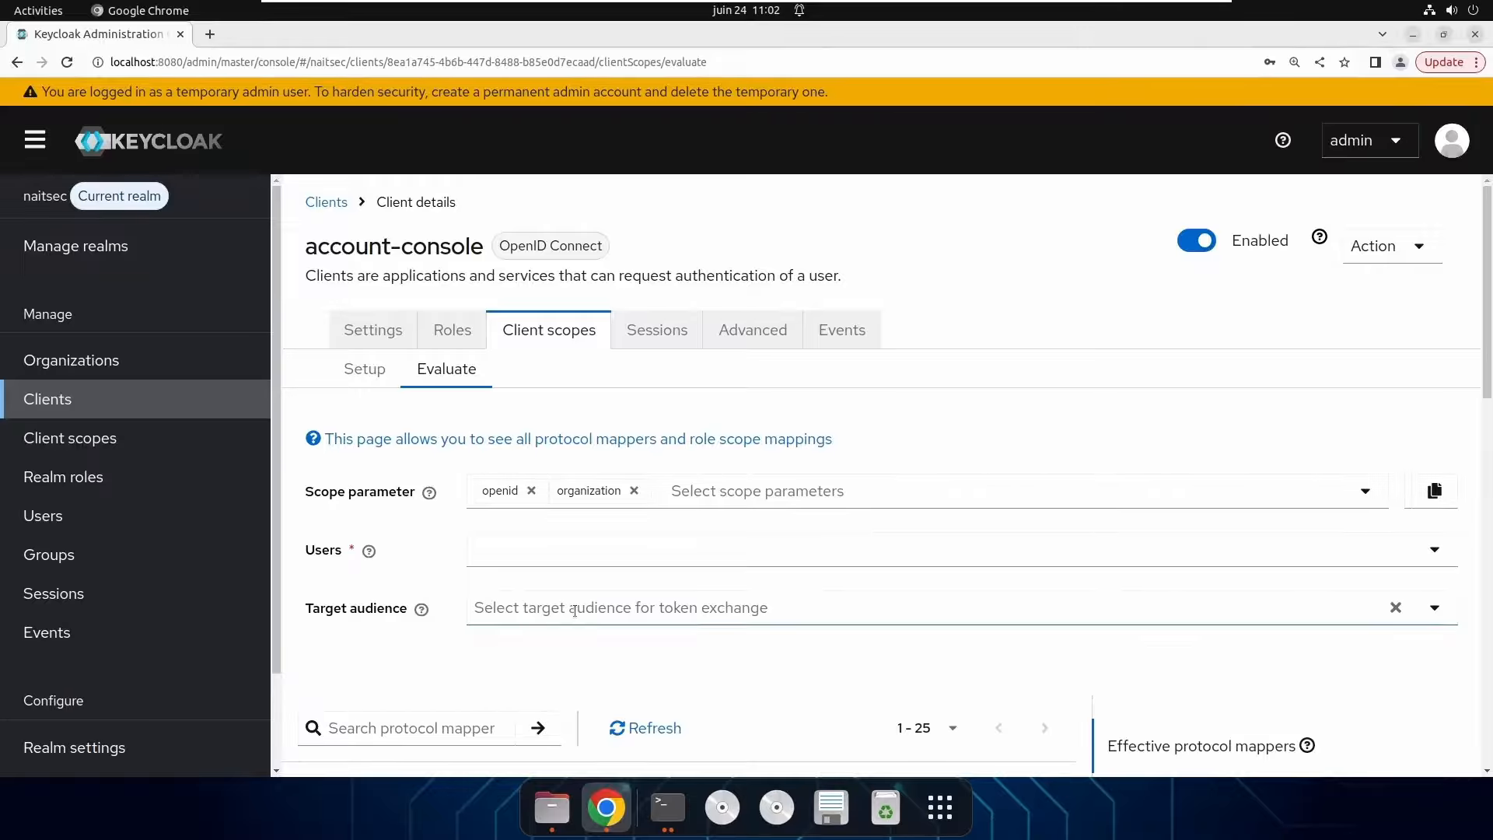
Evaluate for the first organization test user and display the generated ID token.
{"action": "left_click", "coordinate": [571, 552]}
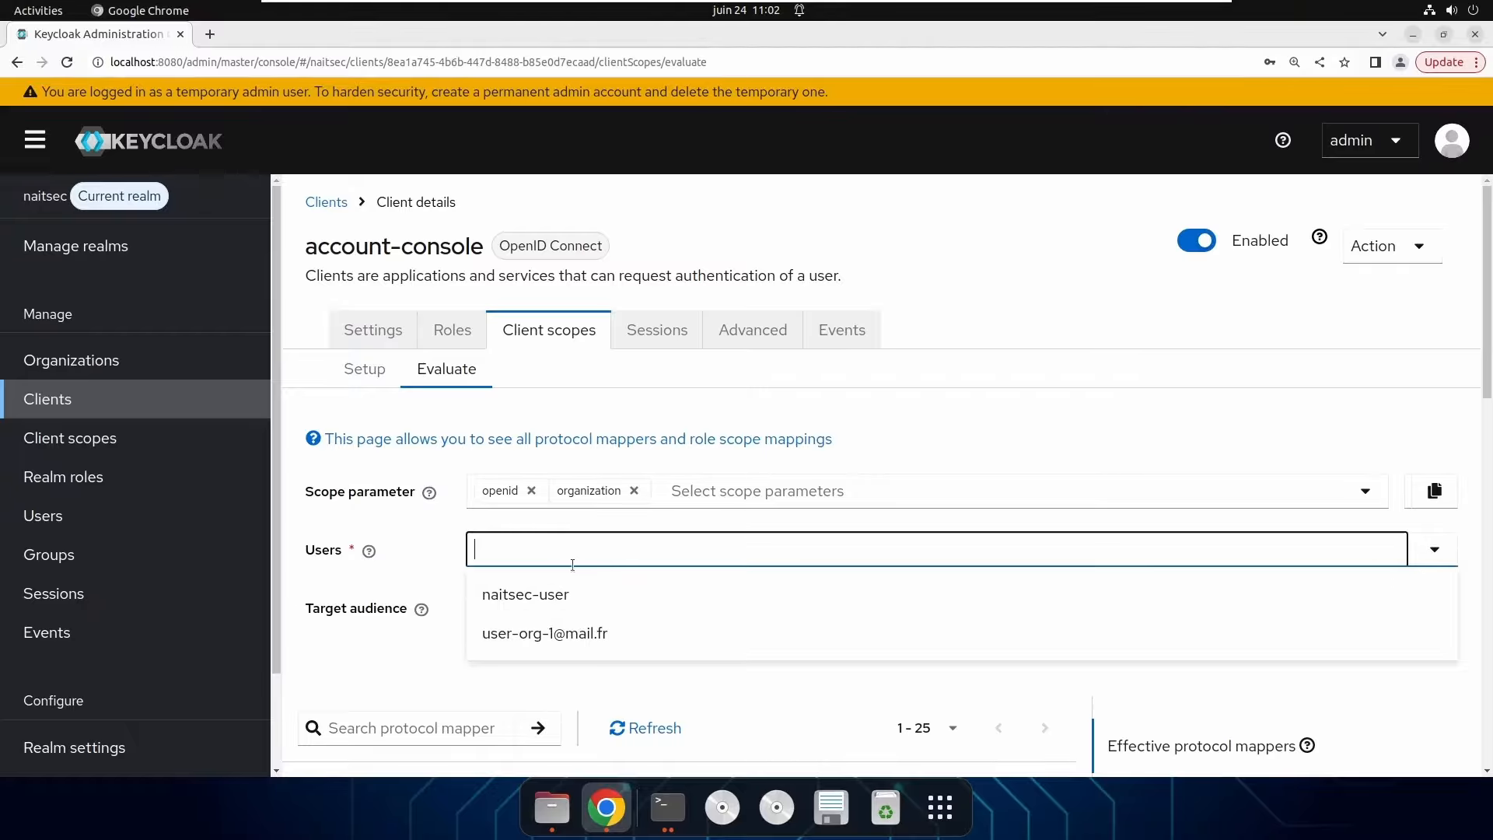
{"action": "left_click", "coordinate": [595, 627]}
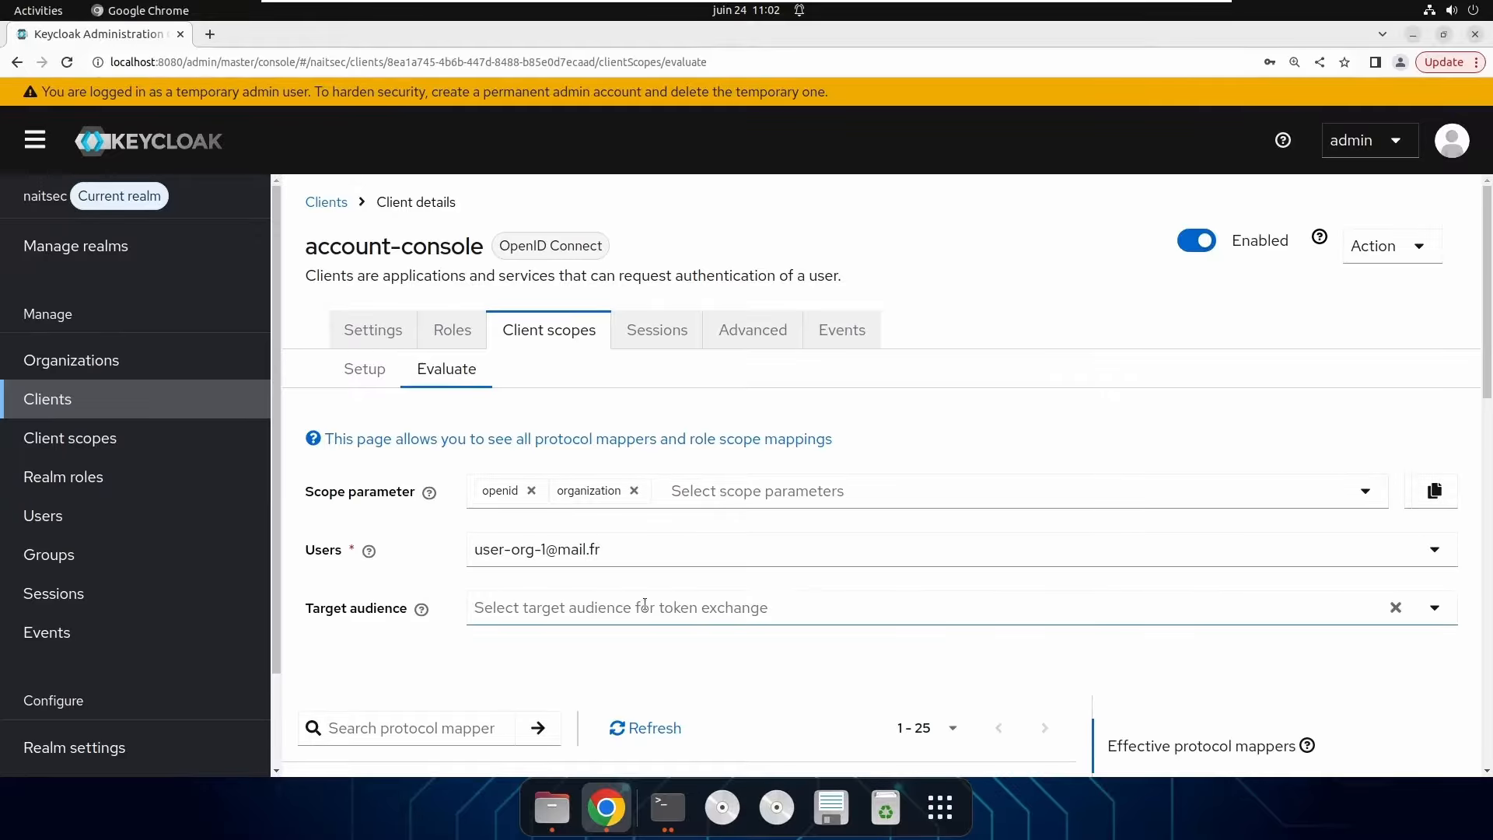
{"action": "scroll", "coordinate": [740, 585], "scroll_direction": "down", "scroll_amount": 3}
{"action": "scroll", "coordinate": [740, 585], "scroll_direction": "down", "scroll_amount": 2}
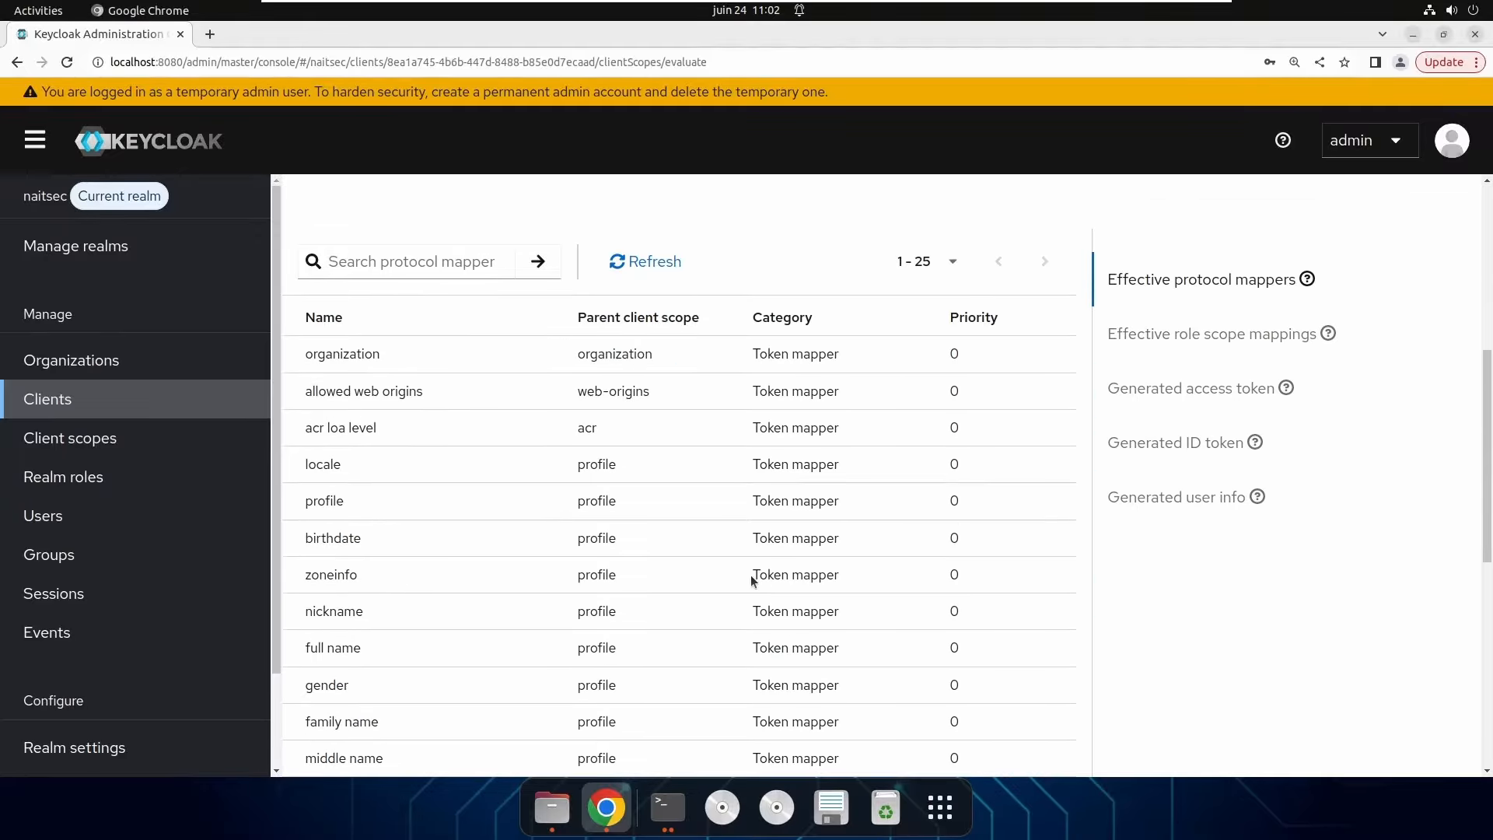
{"action": "left_click", "coordinate": [1146, 444]}
{"action": "scroll", "coordinate": [833, 583], "scroll_direction": "down", "scroll_amount": 2}
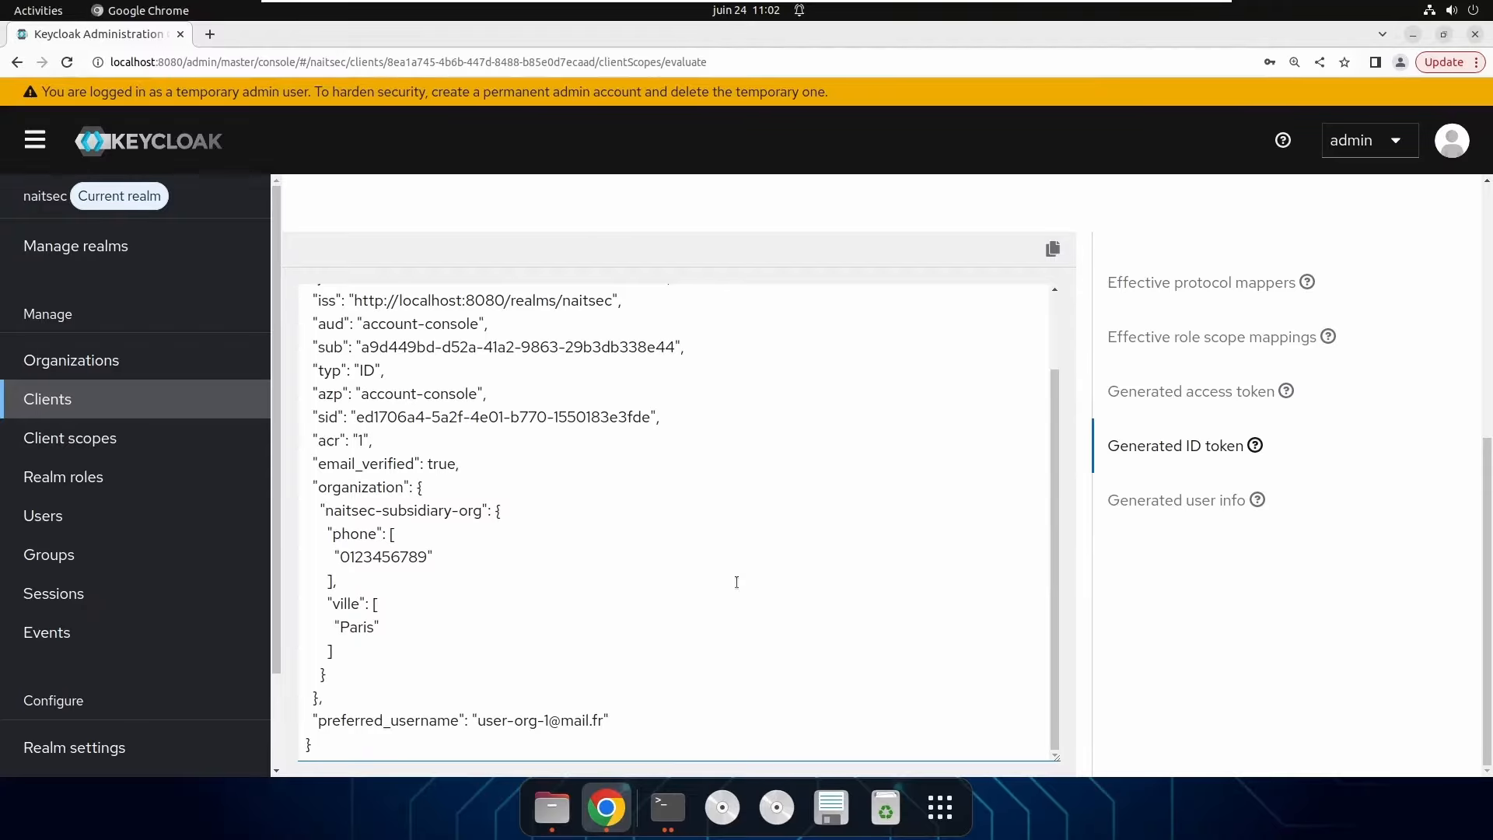
{"action": "double_click", "coordinate": [333, 489]}
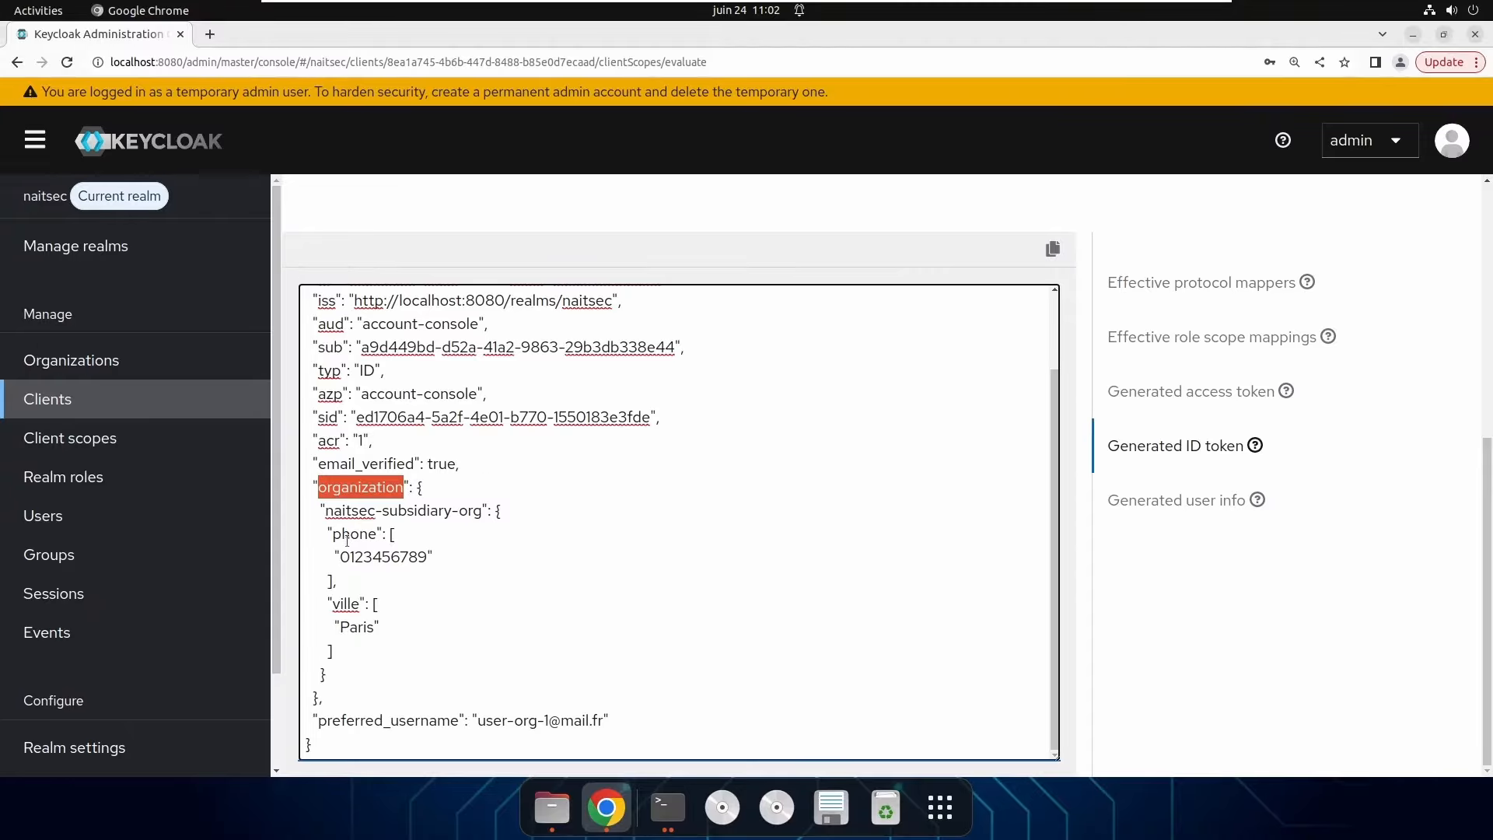
{"action": "left_click_drag", "start_coordinate": [335, 537], "coordinate": [375, 538]}
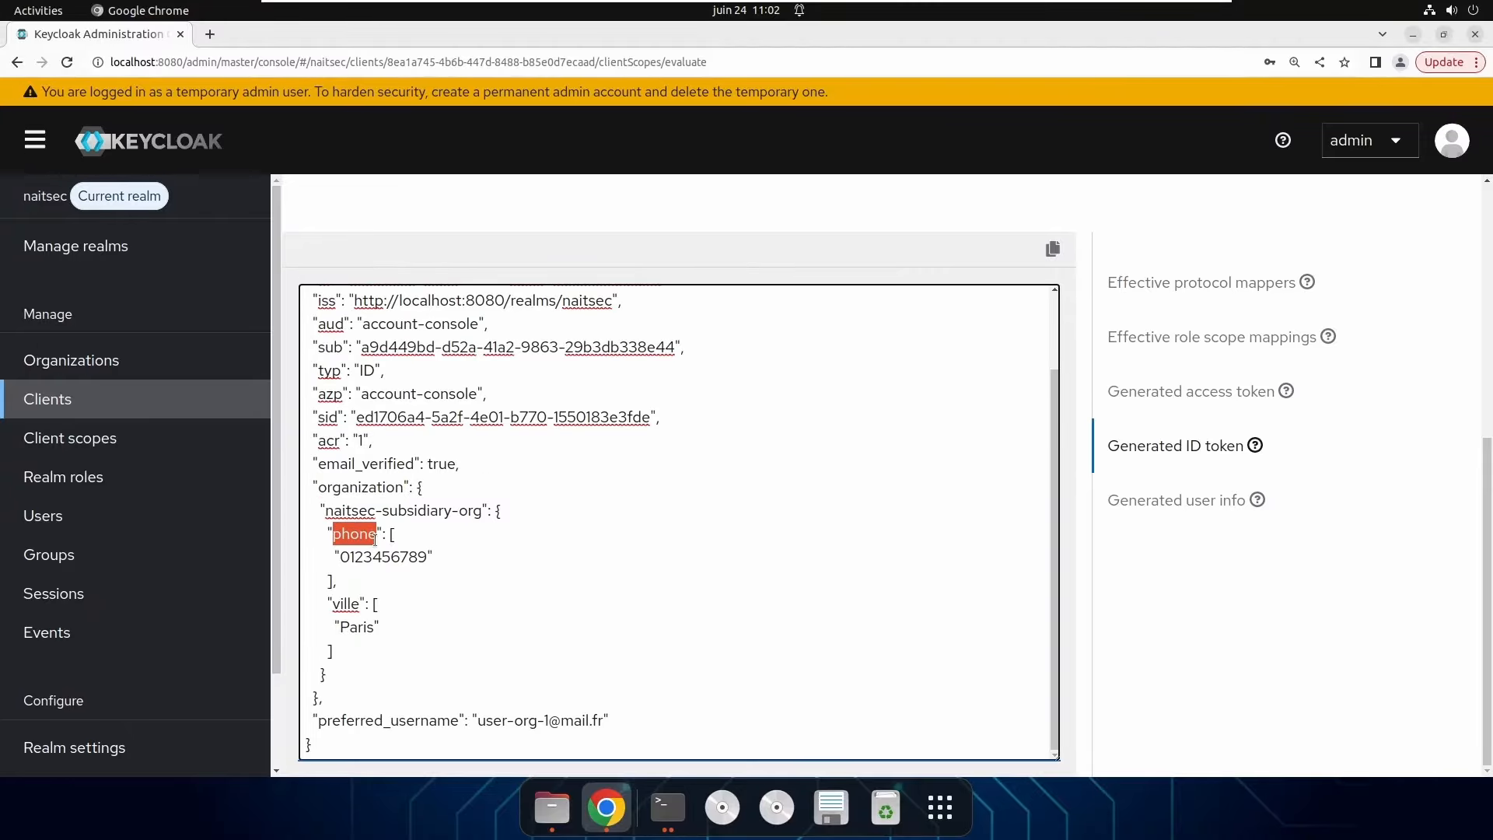
{"action": "double_click", "coordinate": [359, 558]}
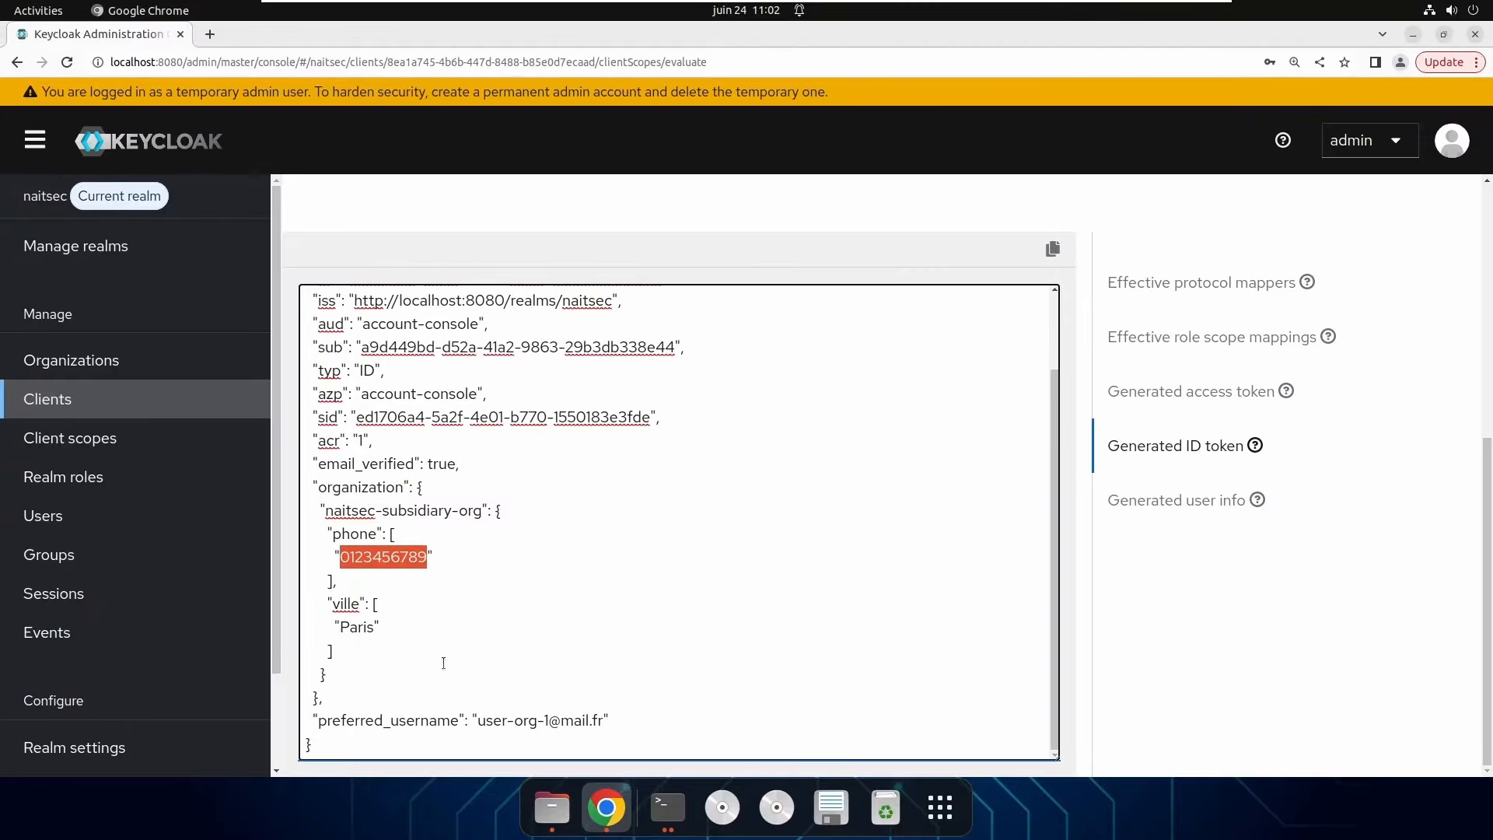
{"action": "double_click", "coordinate": [346, 604]}
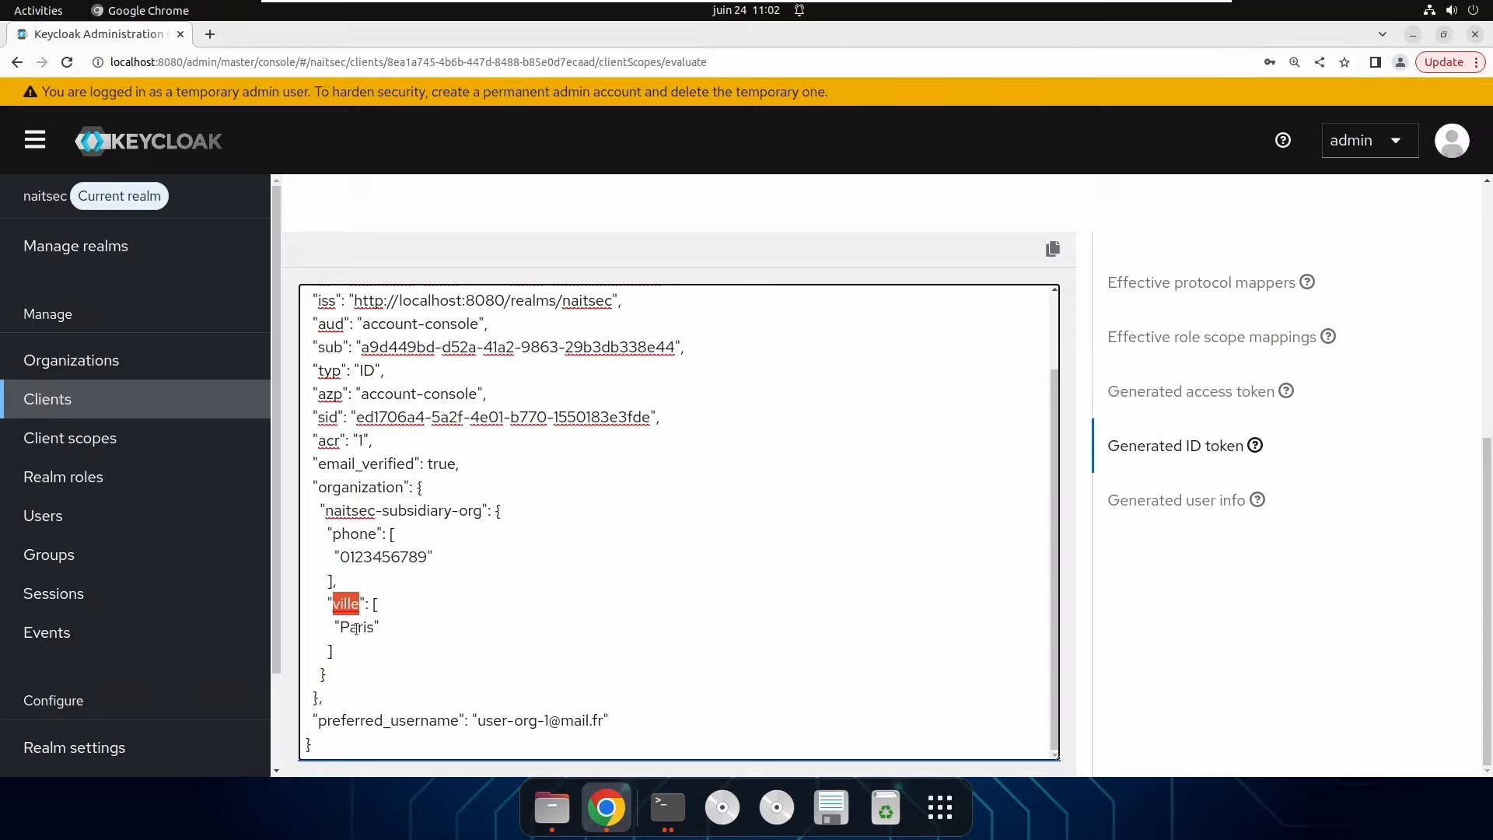
{"action": "double_click", "coordinate": [357, 628]}
{"action": "left_click", "coordinate": [500, 589]}
Copy account-console's Home URL from the Clients list and open a new incognito window.
{"action": "left_click", "coordinate": [70, 409]}
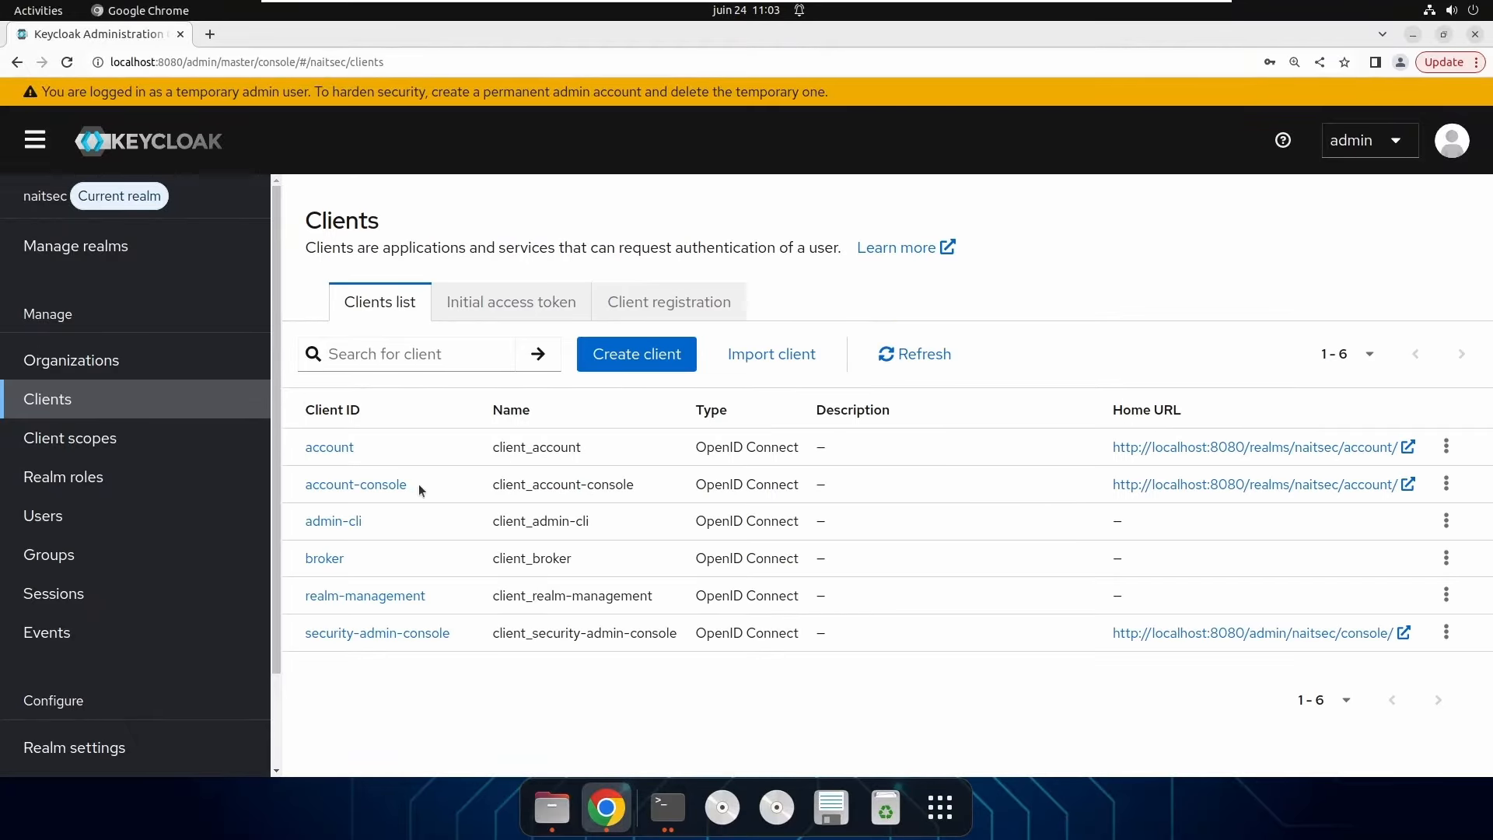
{"action": "left_click_drag", "start_coordinate": [421, 484], "coordinate": [303, 491]}
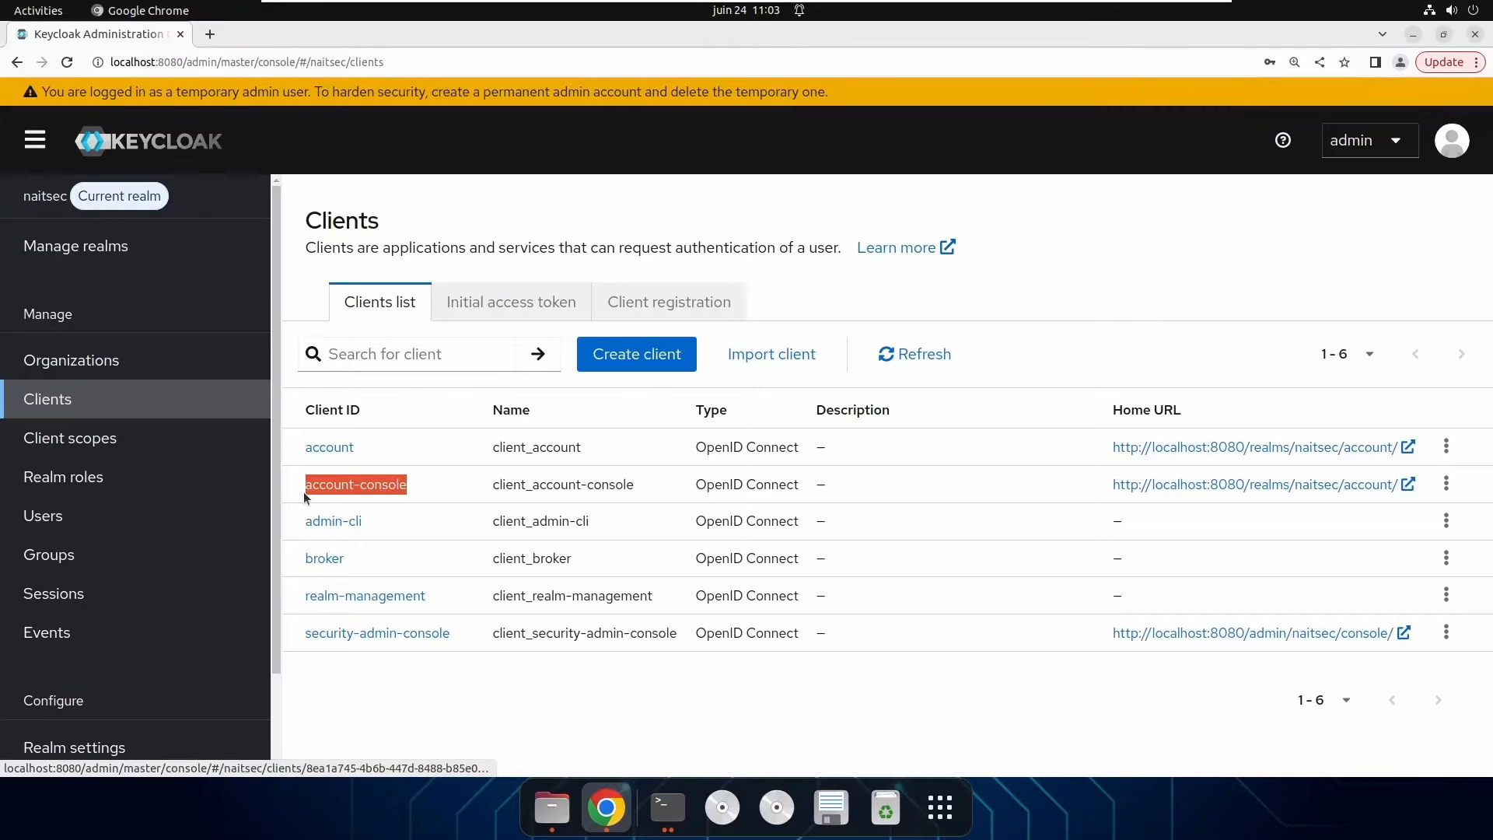
{"action": "left_click_drag", "start_coordinate": [1109, 486], "coordinate": [1397, 484]}
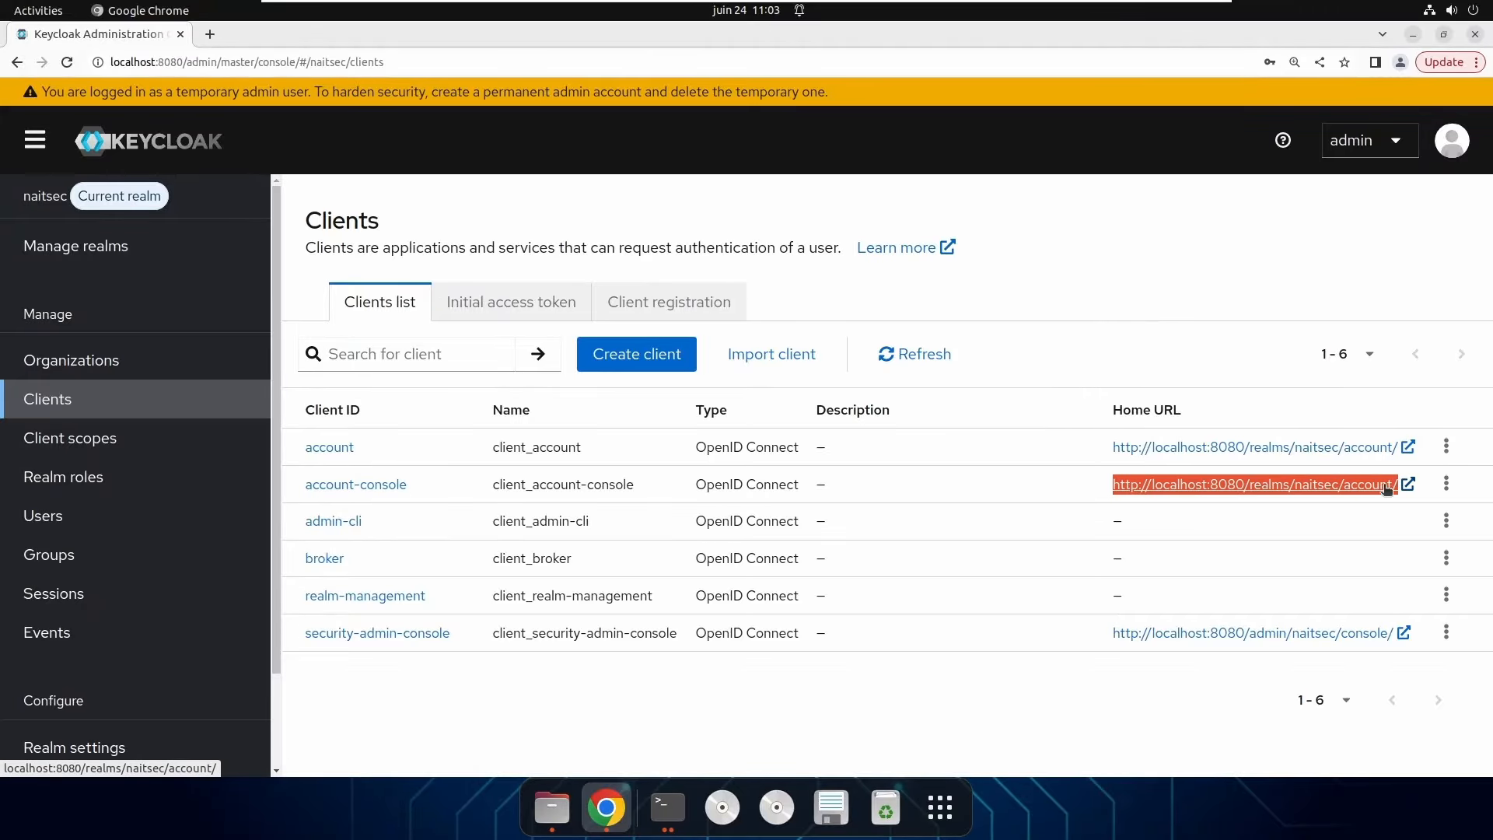
{"action": "right_click", "coordinate": [1343, 487]}
{"action": "left_click", "coordinate": [1332, 612]}
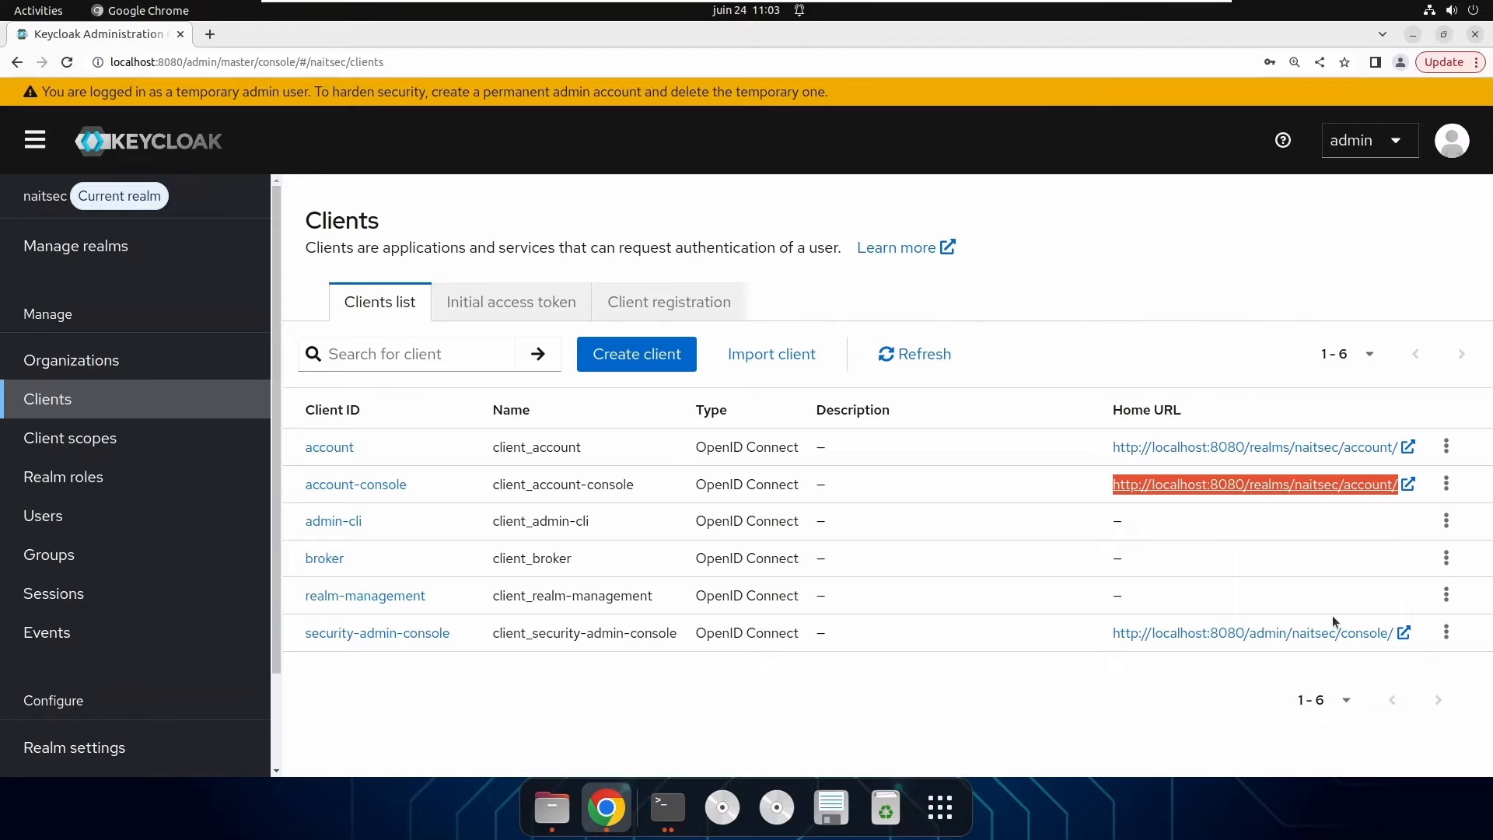
{"action": "right_click", "coordinate": [607, 808]}
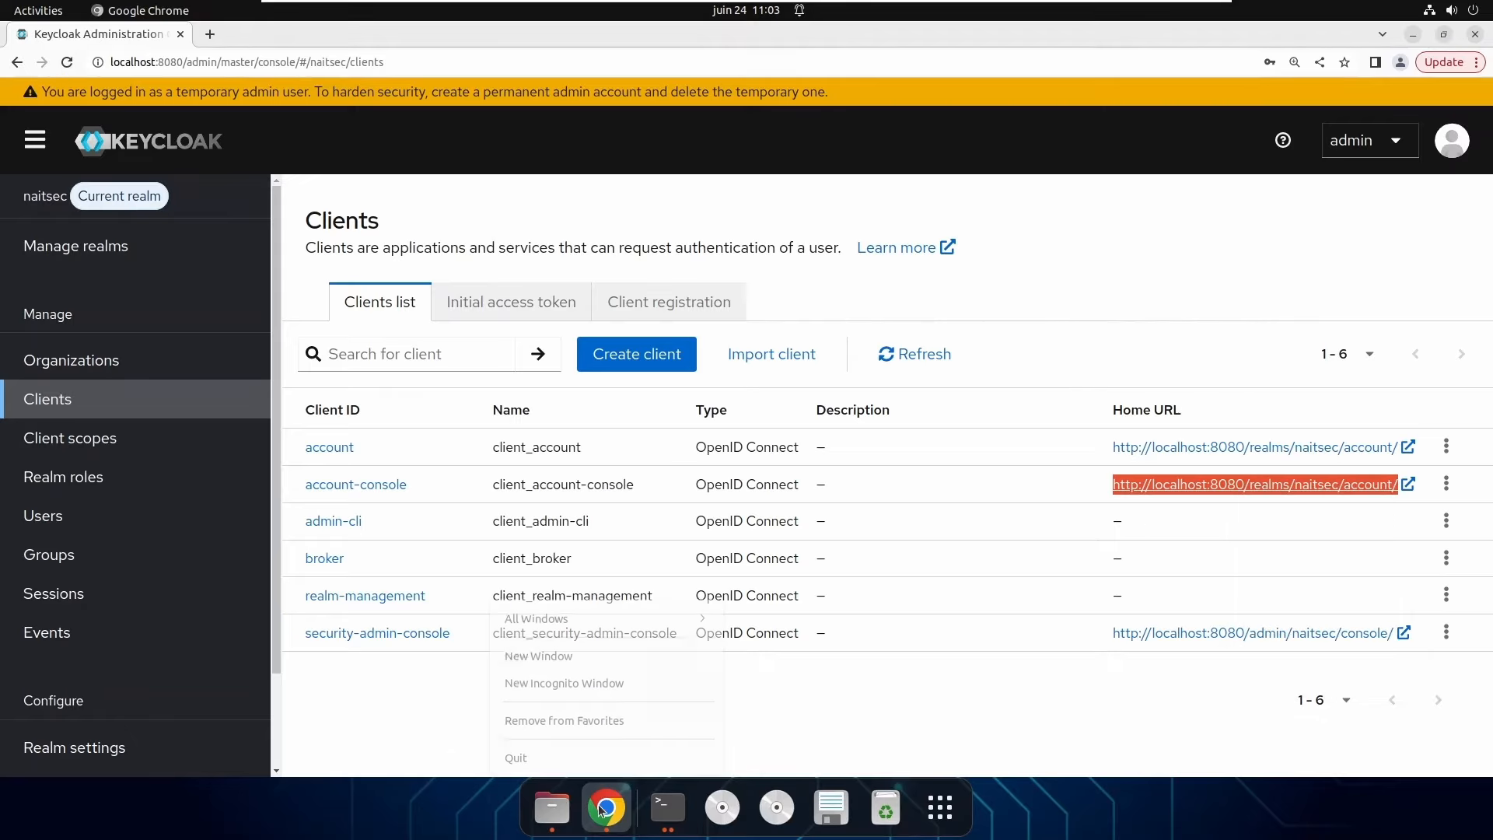
{"action": "left_click", "coordinate": [611, 681]}
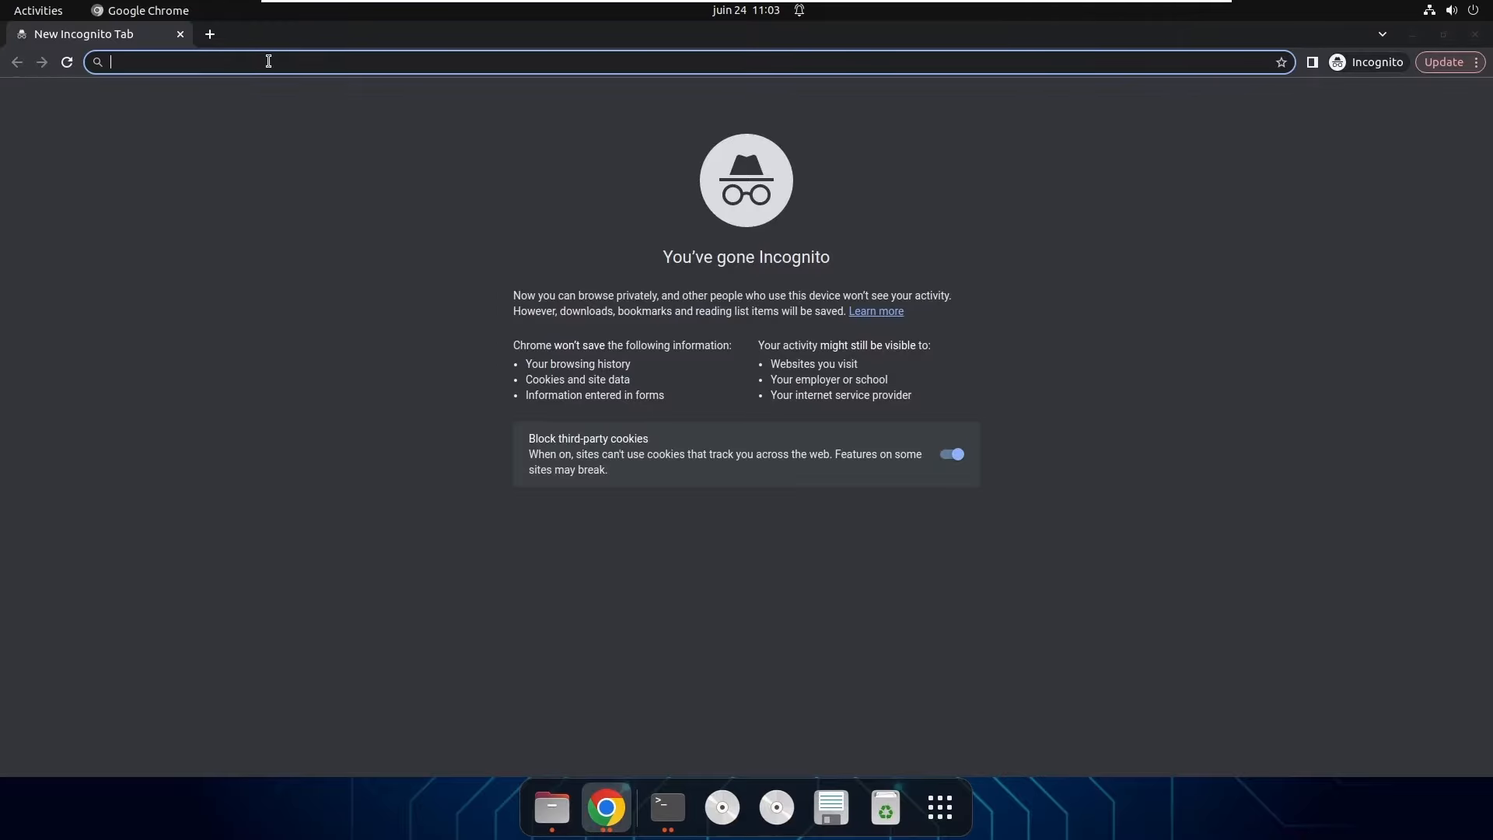
Load the copied account console URL in the incognito window to reach sign-in.
{"action": "key", "text": "ctrl+v"}
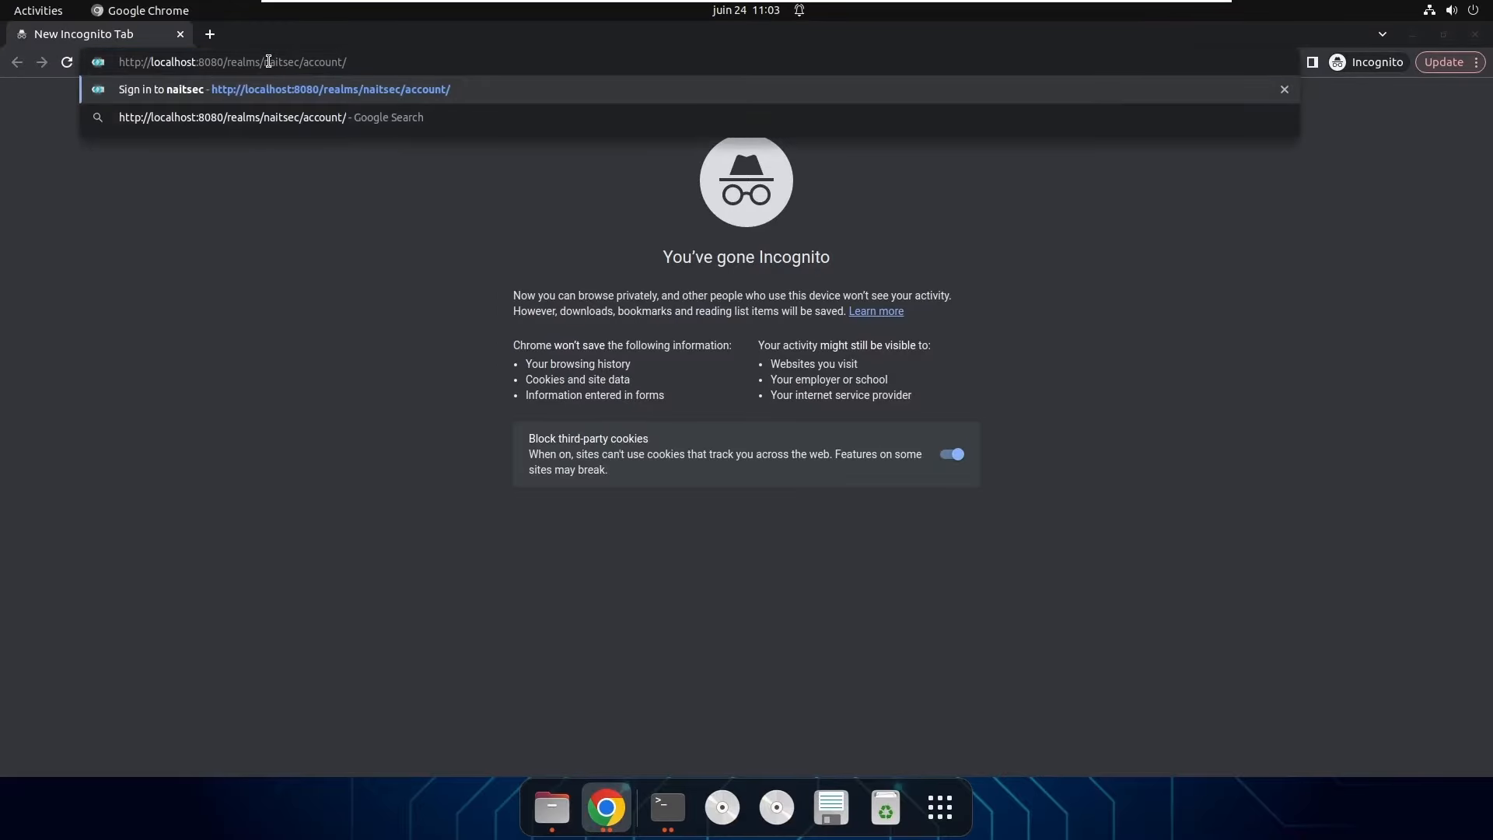
{"action": "key", "text": "Return"}
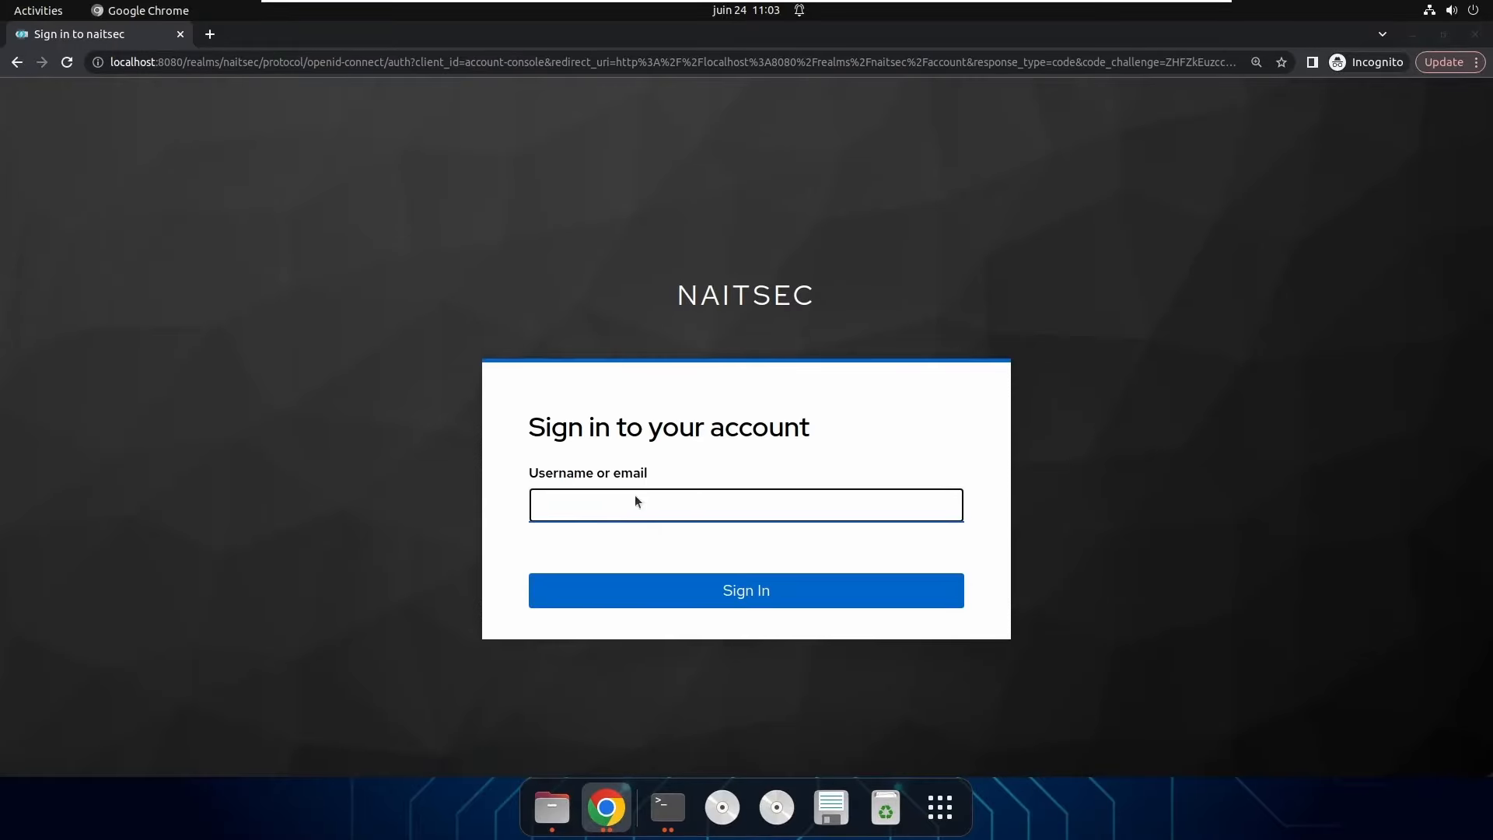
{"action": "left_click", "coordinate": [588, 505]}
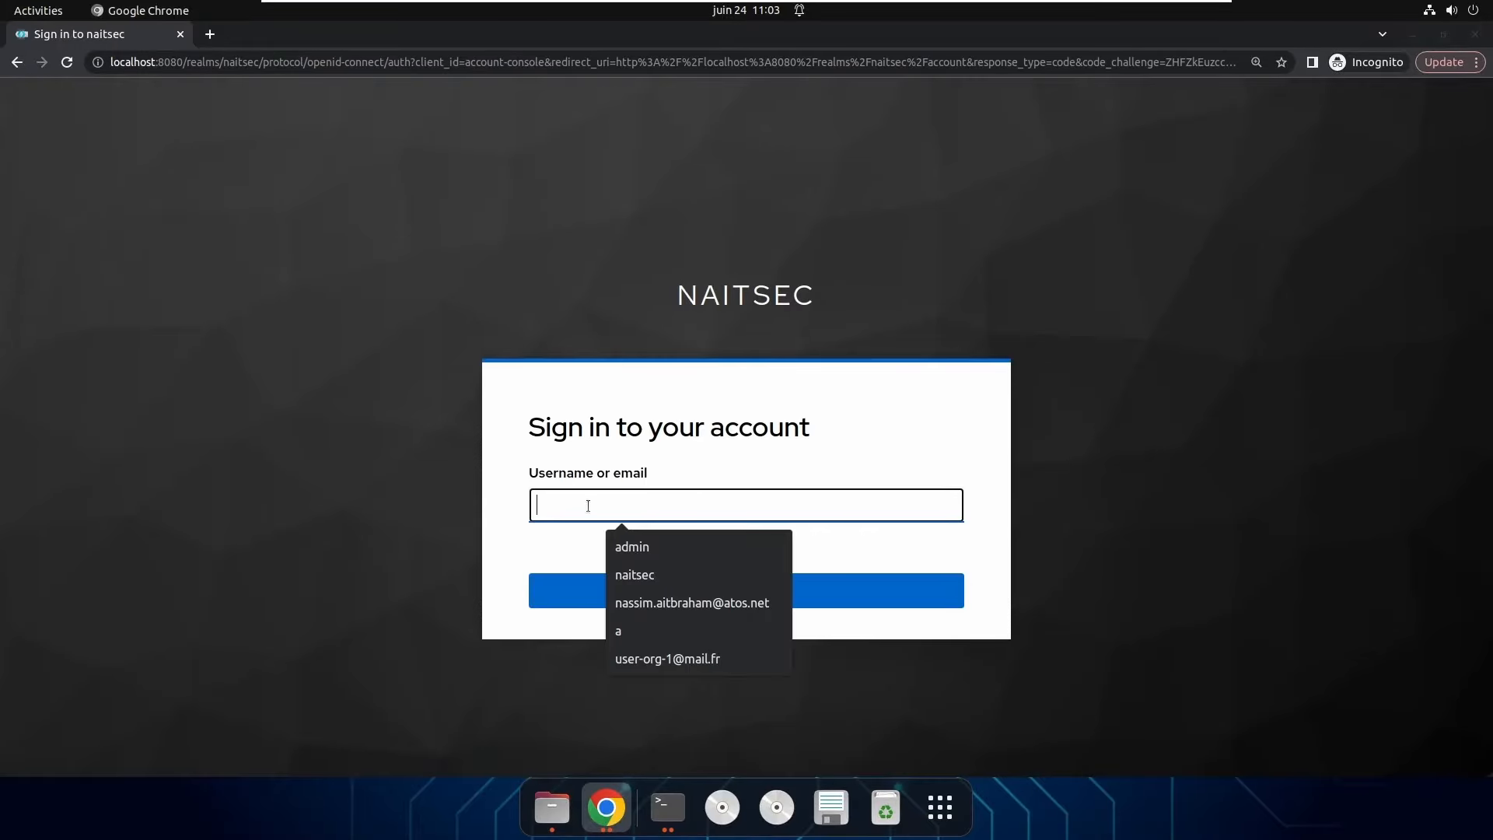
{"action": "left_click", "coordinate": [826, 336]}
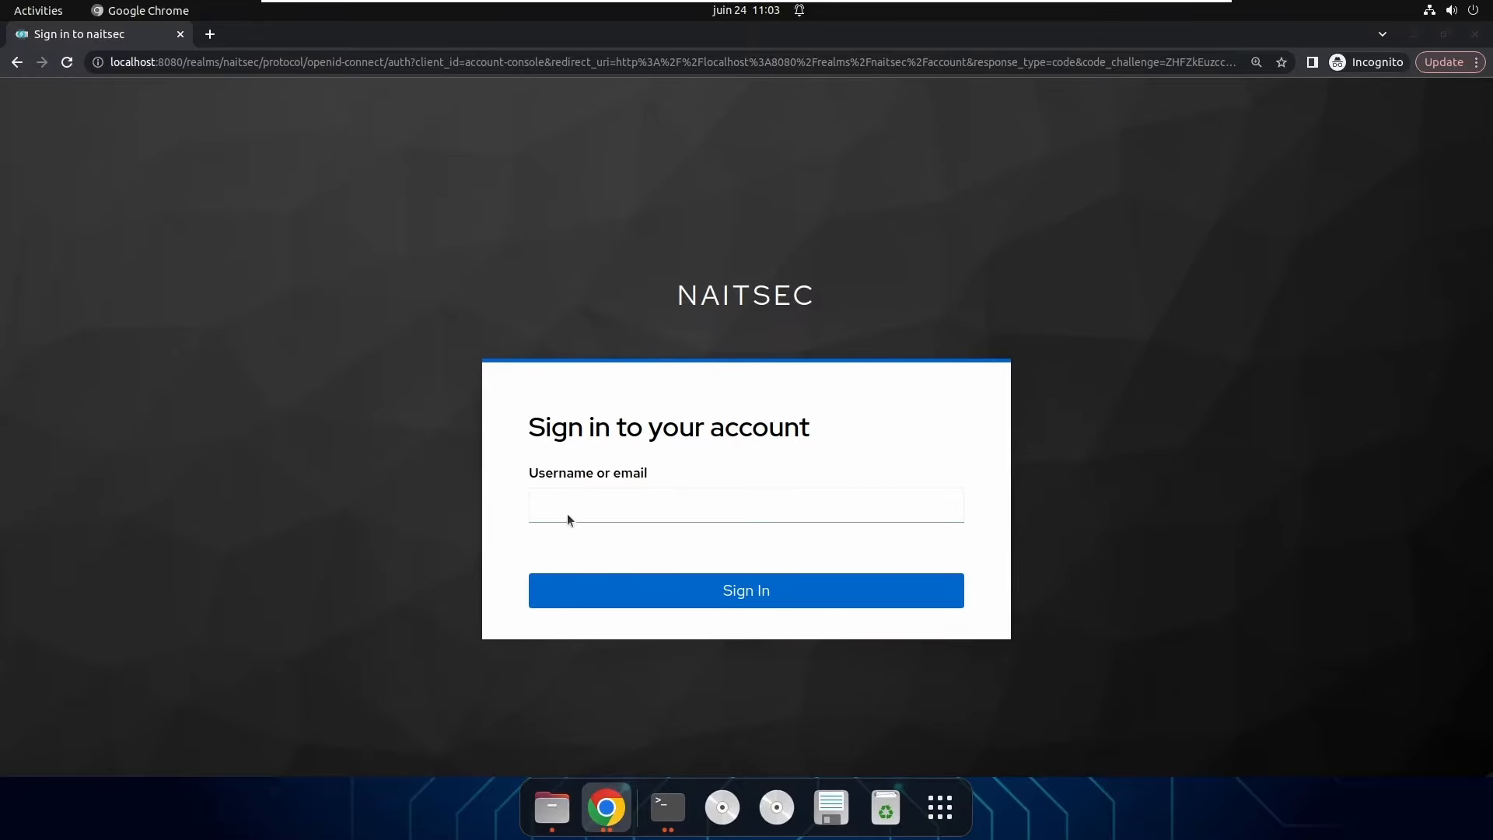
{"action": "left_click", "coordinate": [536, 520]}
Switch back to the admin console window and open the Users list.
{"action": "mouse_move", "coordinate": [710, 1]}
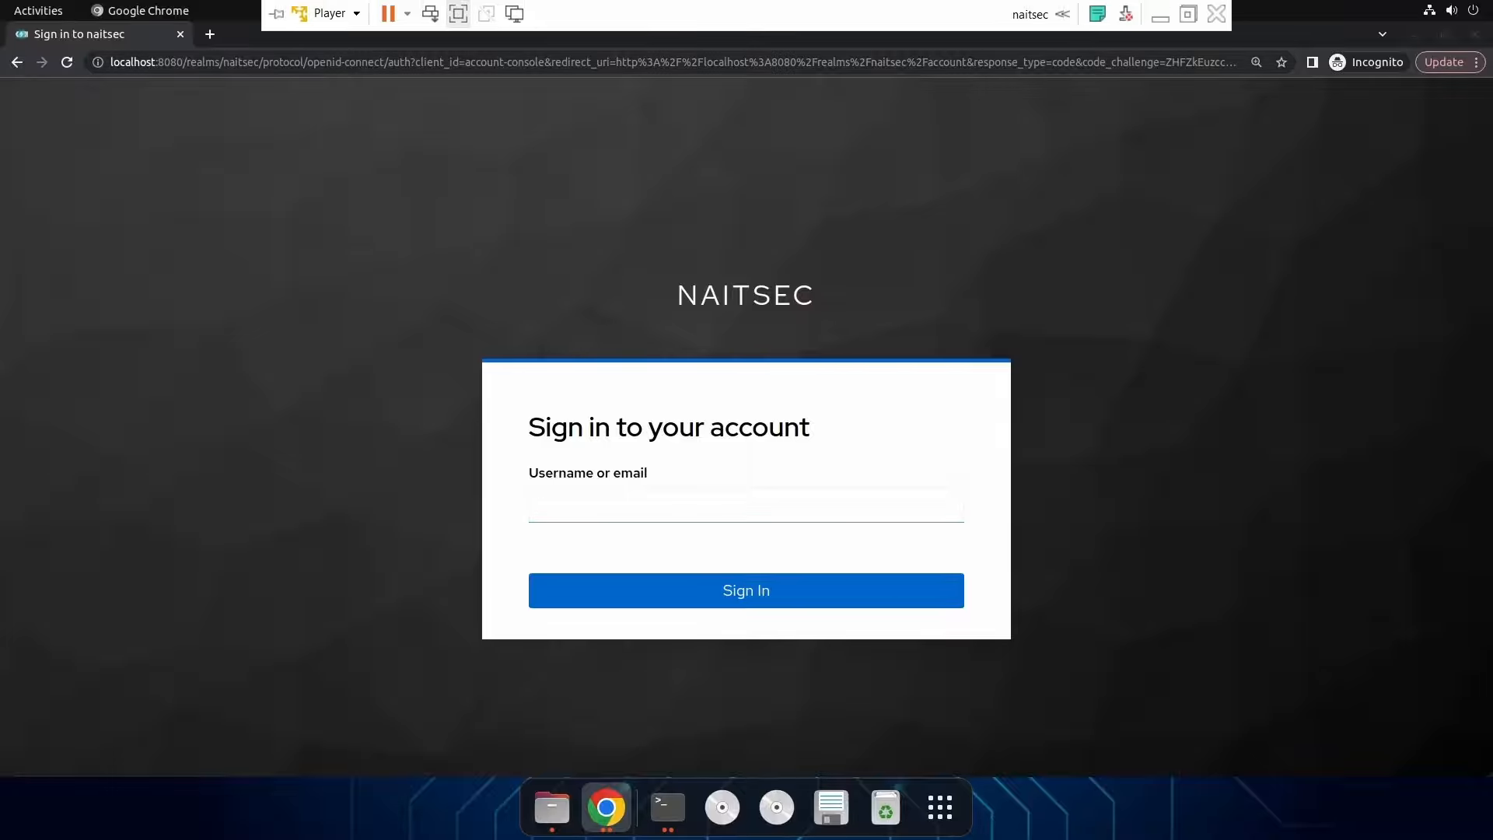
{"action": "left_click", "coordinate": [609, 822]}
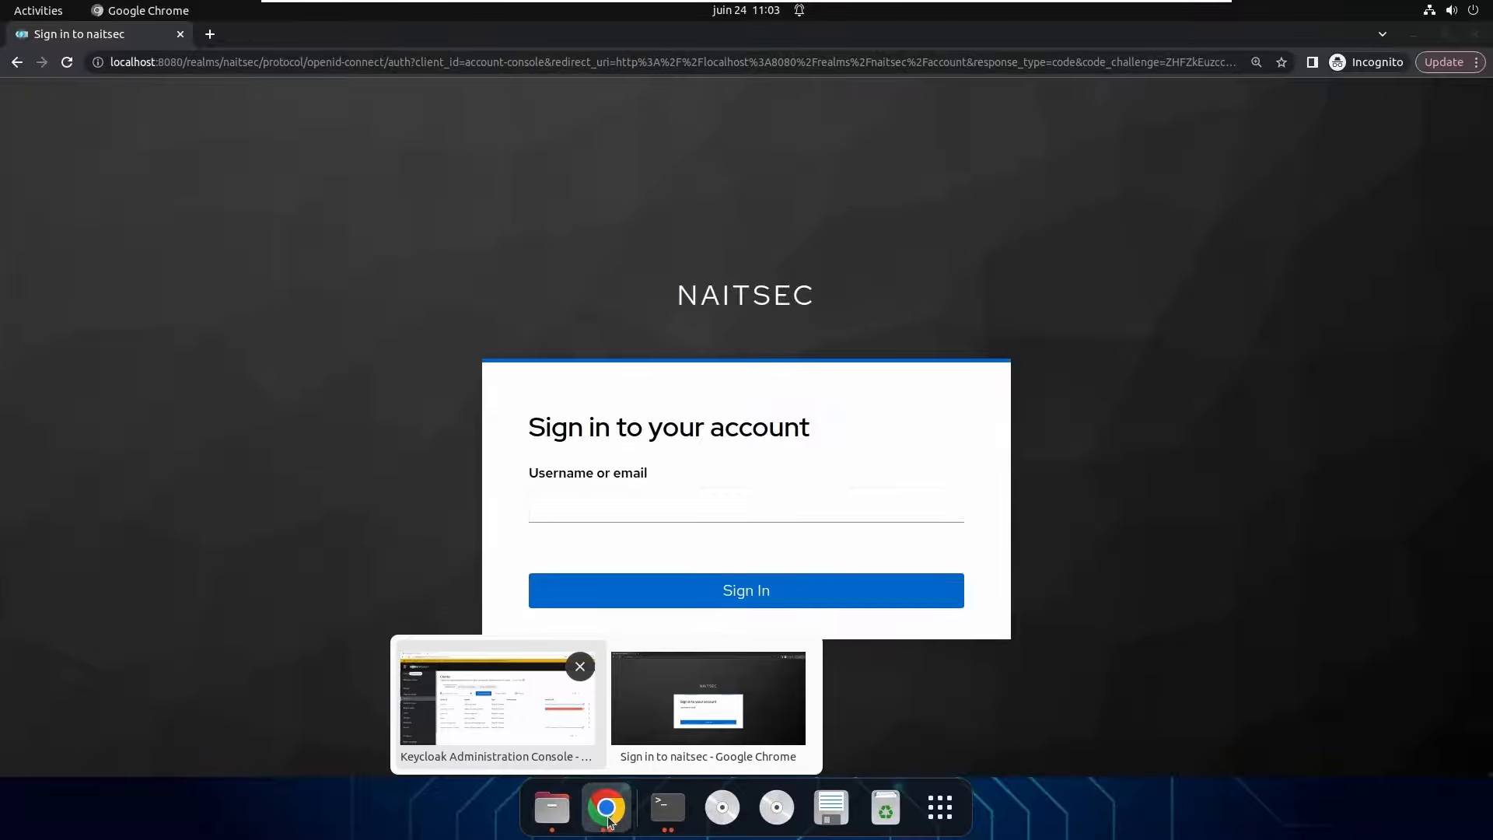
{"action": "left_click", "coordinate": [468, 684]}
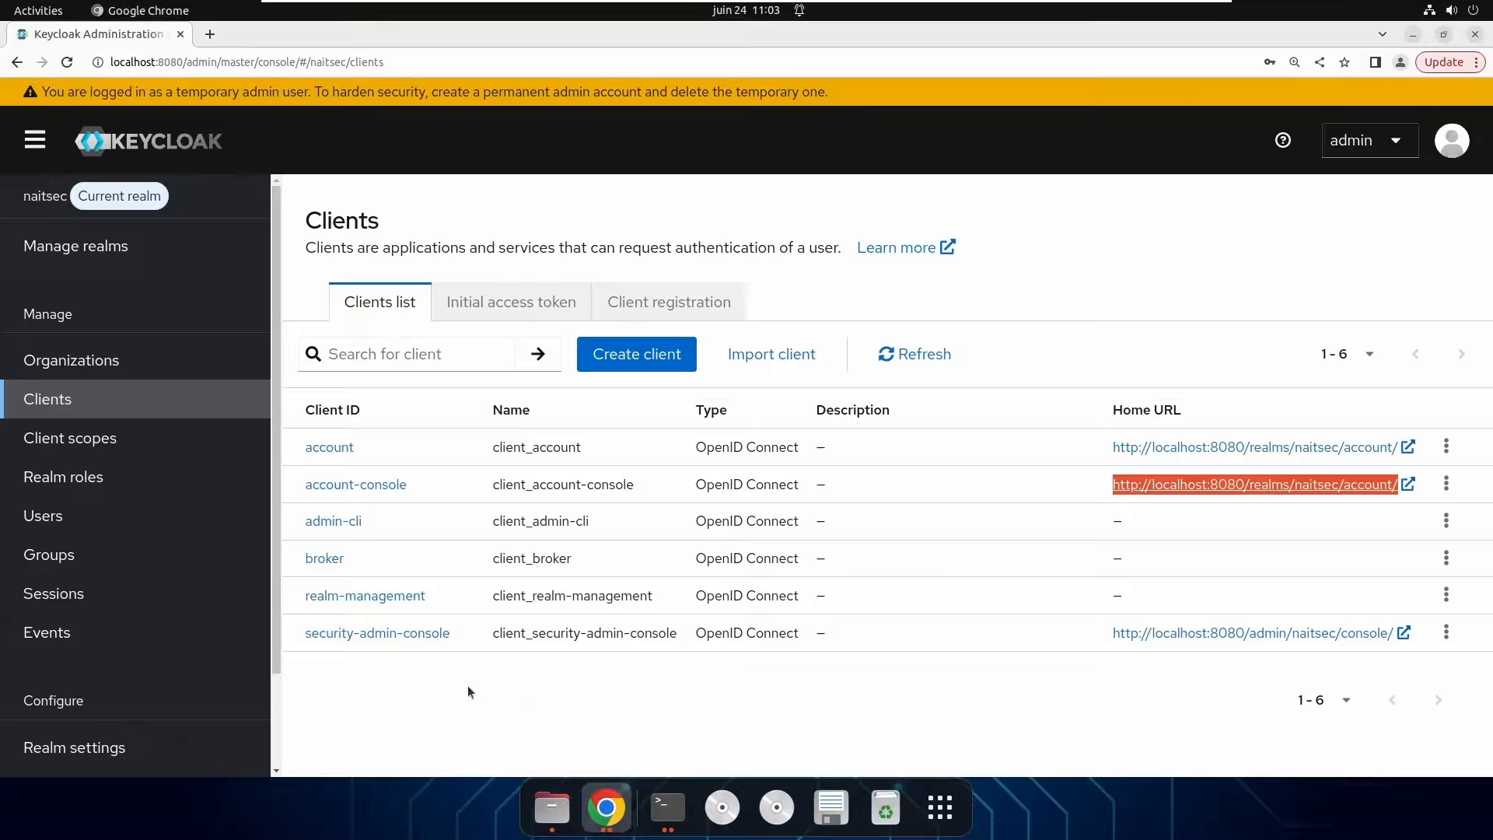
{"action": "left_click", "coordinate": [71, 523]}
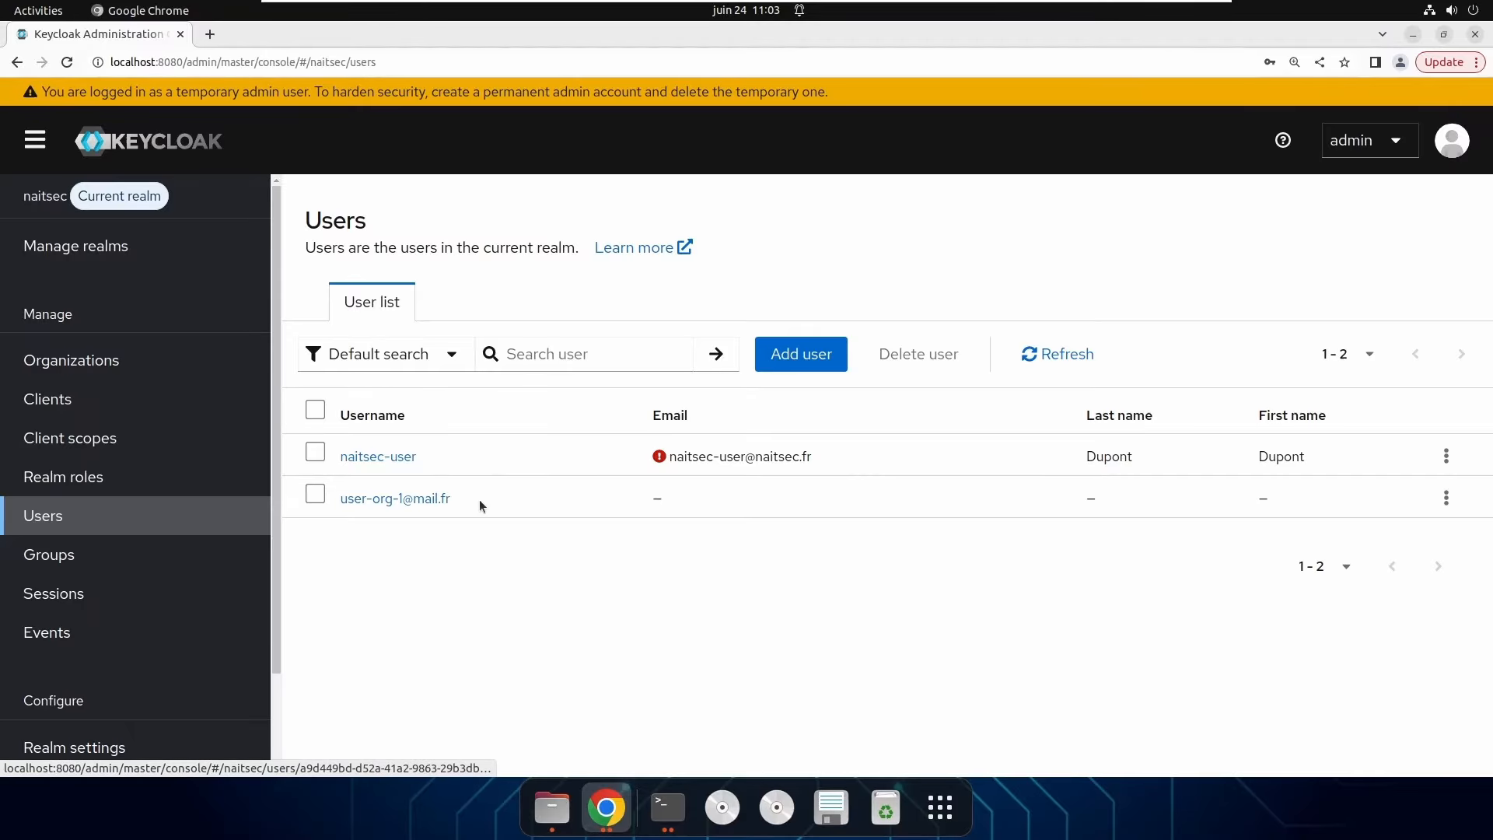
Look over user-org-1's details, then return to the Users list.
{"action": "left_click", "coordinate": [420, 500]}
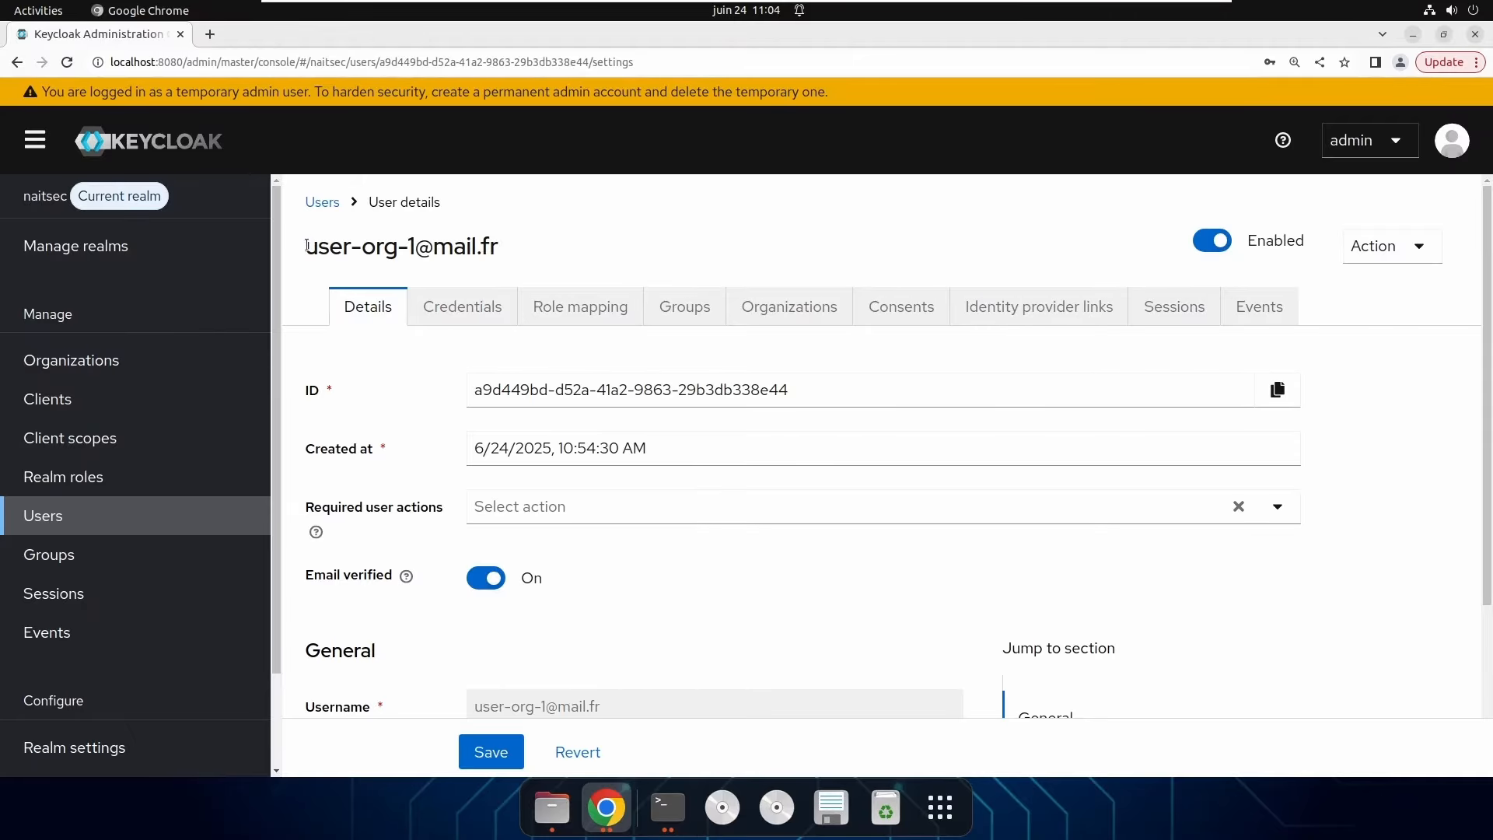
{"action": "left_click_drag", "start_coordinate": [307, 245], "coordinate": [416, 248]}
{"action": "left_click", "coordinate": [519, 249]}
{"action": "scroll", "coordinate": [433, 703], "scroll_direction": "down", "scroll_amount": 1}
{"action": "scroll", "coordinate": [115, 570], "scroll_direction": "down", "scroll_amount": 1}
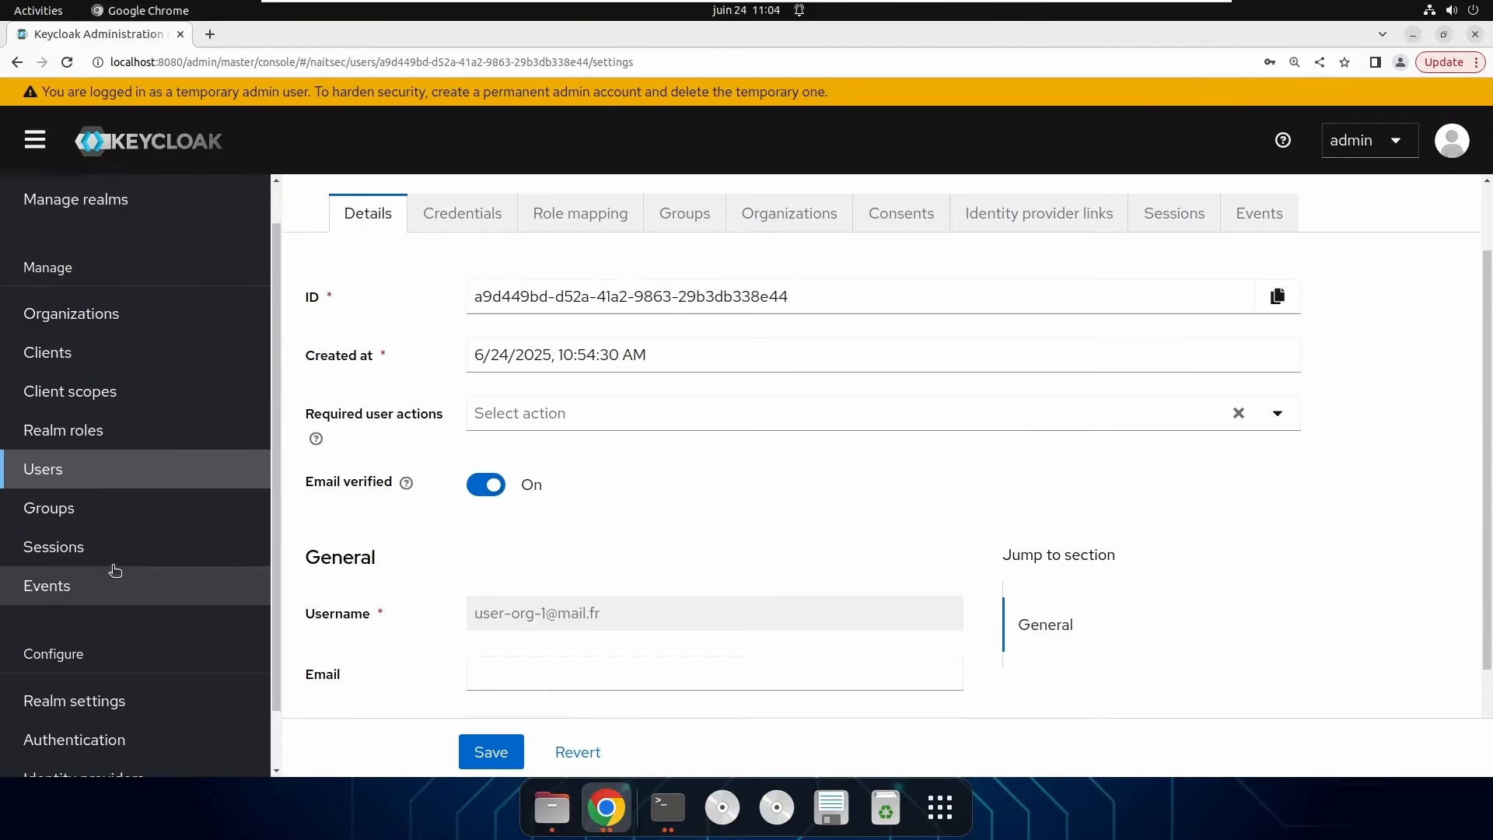
{"action": "scroll", "coordinate": [115, 570], "scroll_direction": "down", "scroll_amount": 1}
{"action": "left_click", "coordinate": [67, 402]}
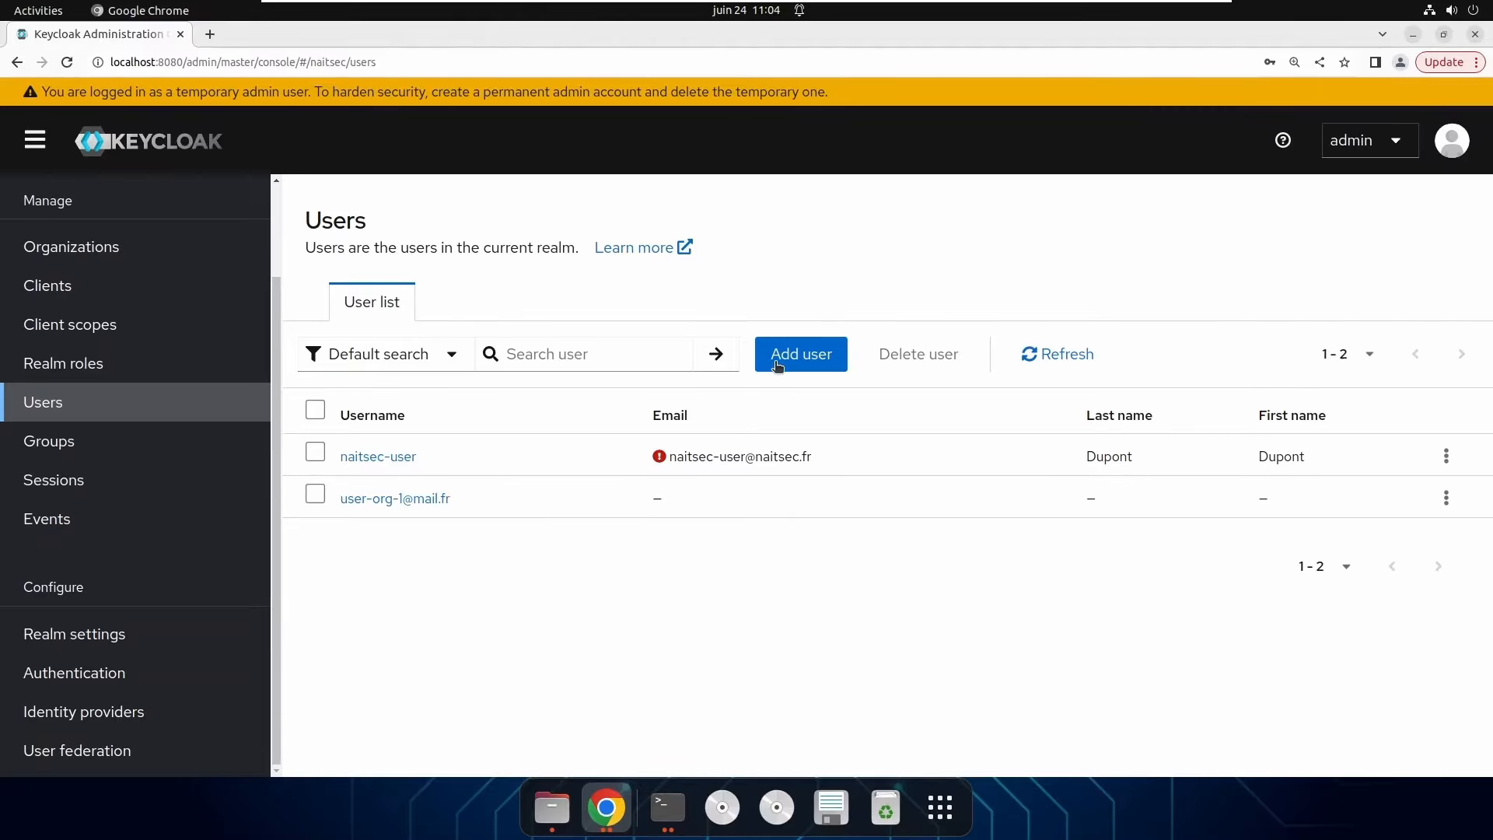
{"action": "left_click", "coordinate": [778, 366]}
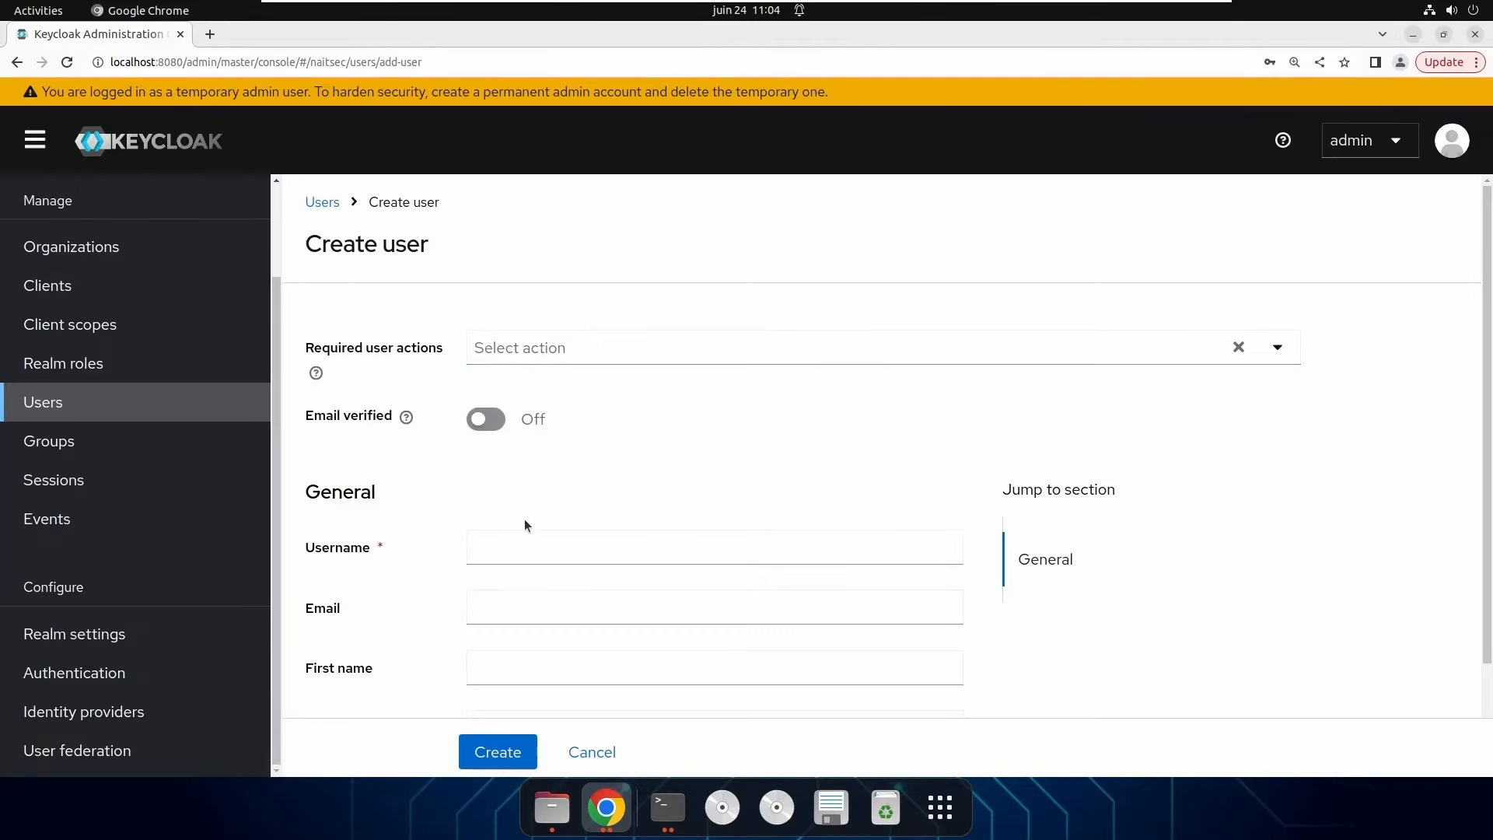
{"action": "left_click", "coordinate": [512, 541]}
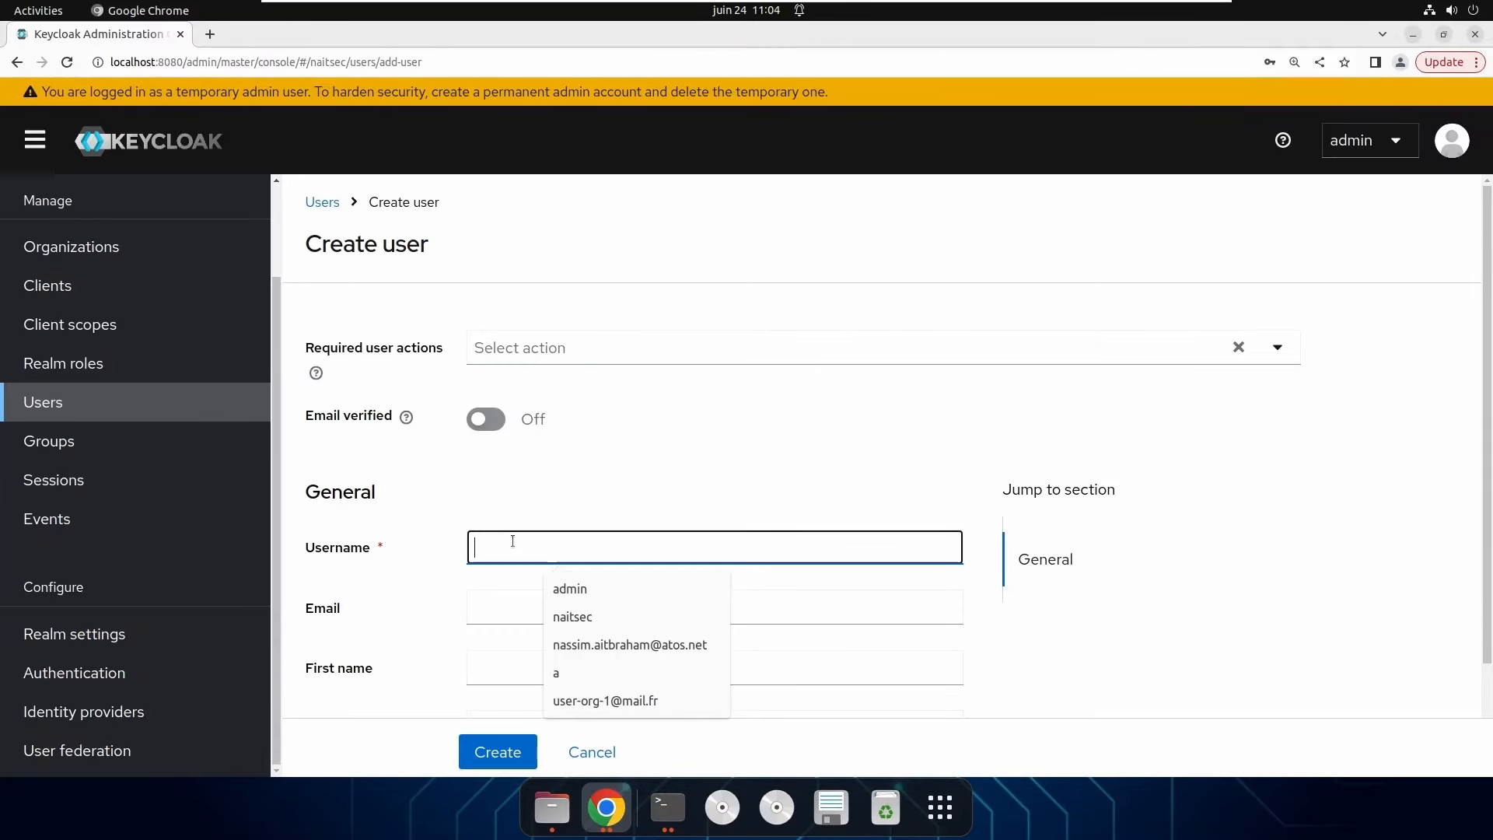
{"action": "type", "text": "user-org-1"}
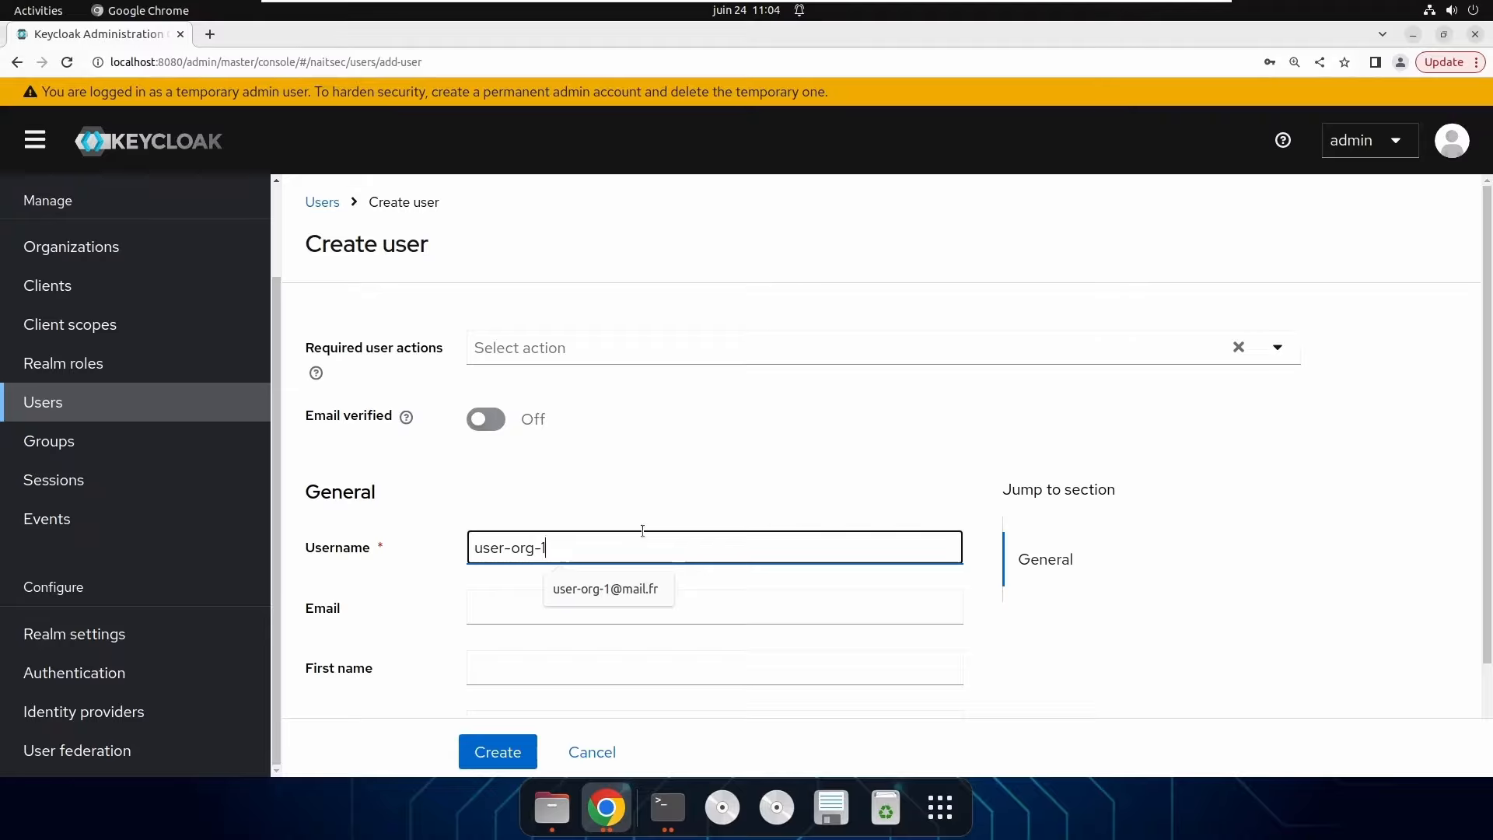
{"action": "key", "text": "BackSpace"}
{"action": "type", "text": "2"}
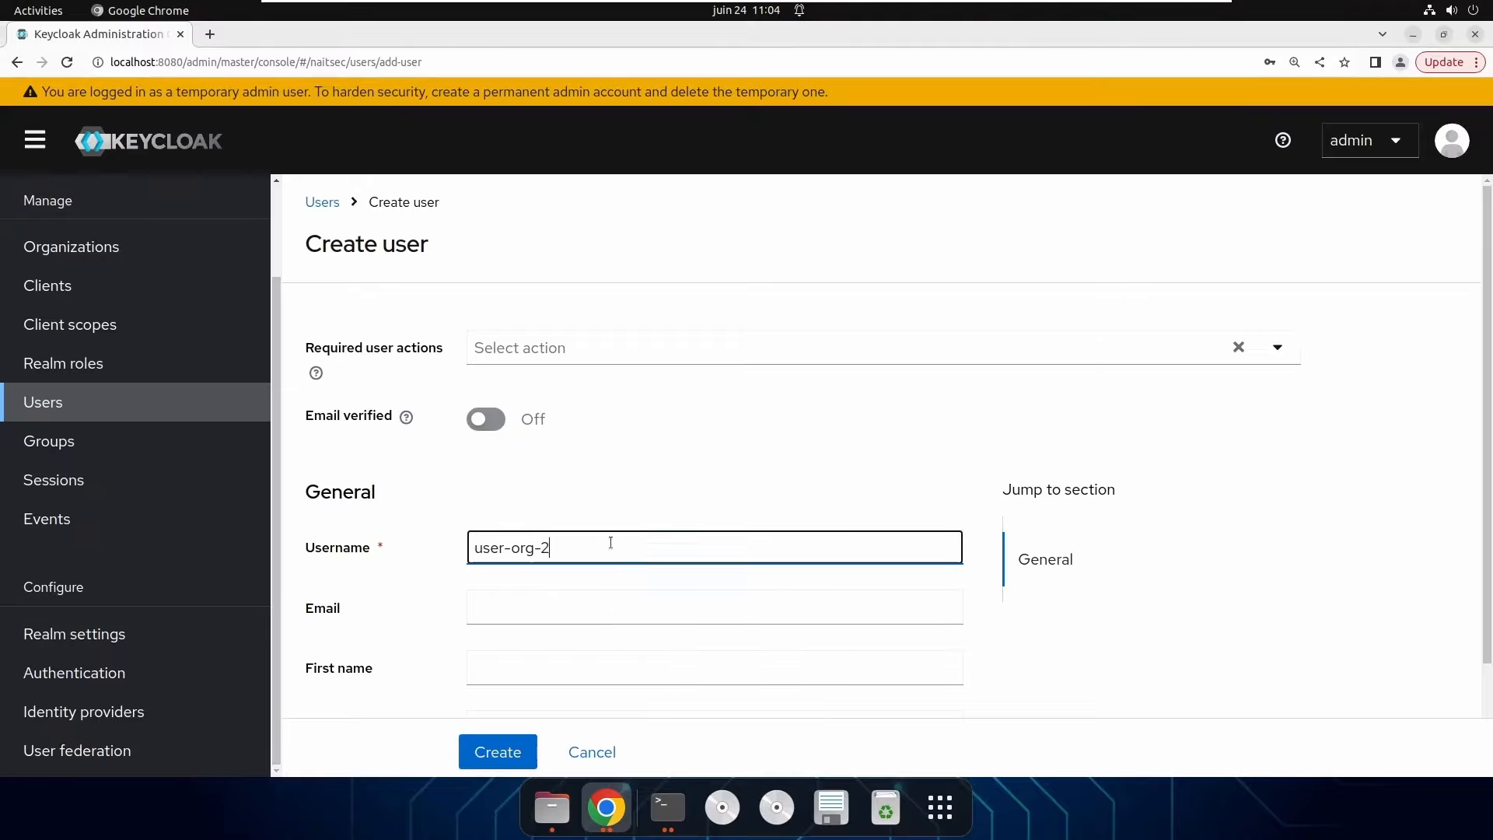
{"action": "left_click_drag", "start_coordinate": [650, 545], "coordinate": [323, 553]}
{"action": "key", "text": "ctrl+c"}
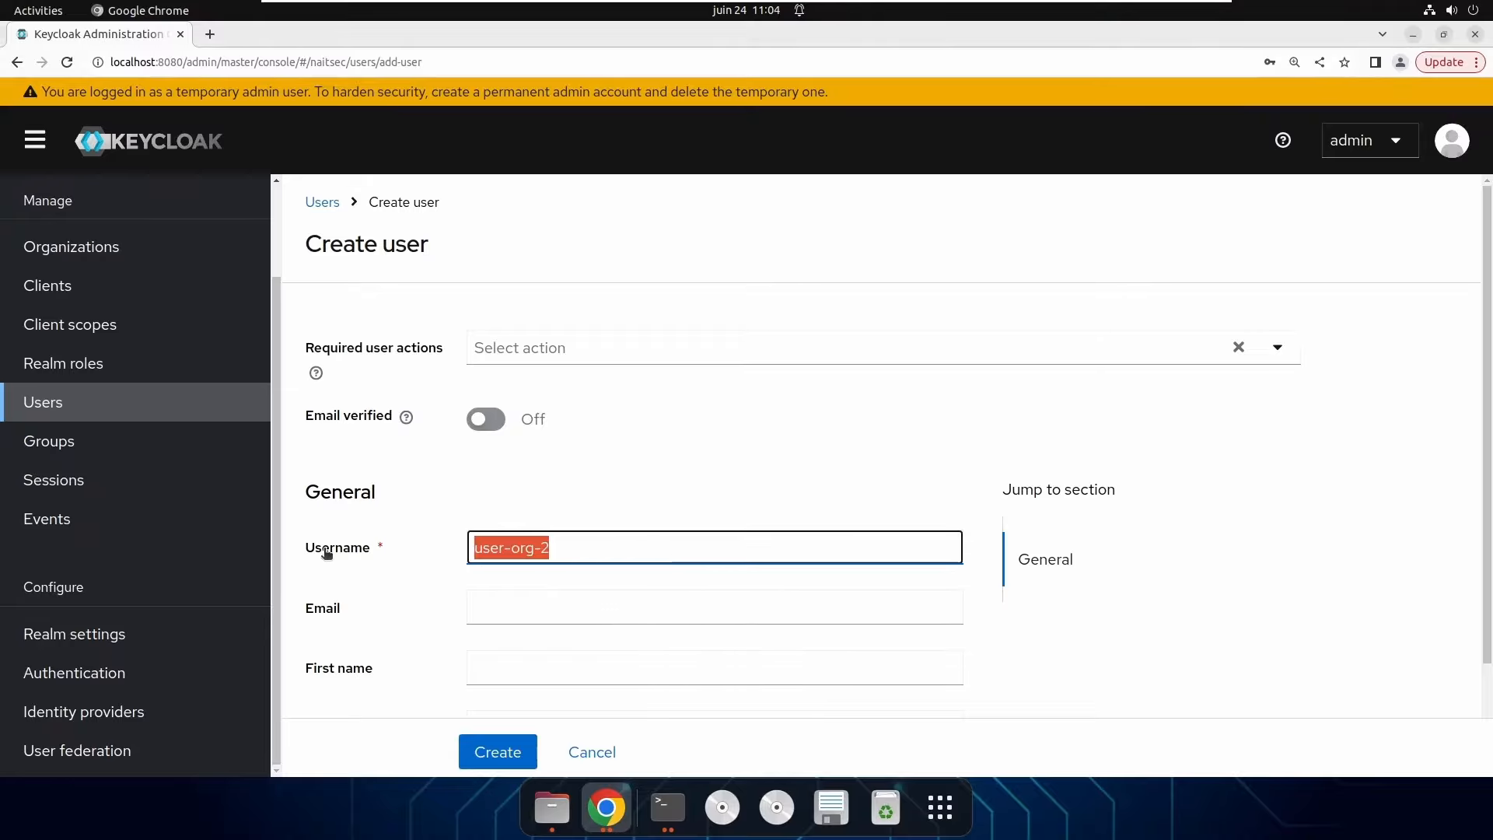
{"action": "left_click", "coordinate": [496, 605]}
{"action": "key", "text": "ctrl+v"}
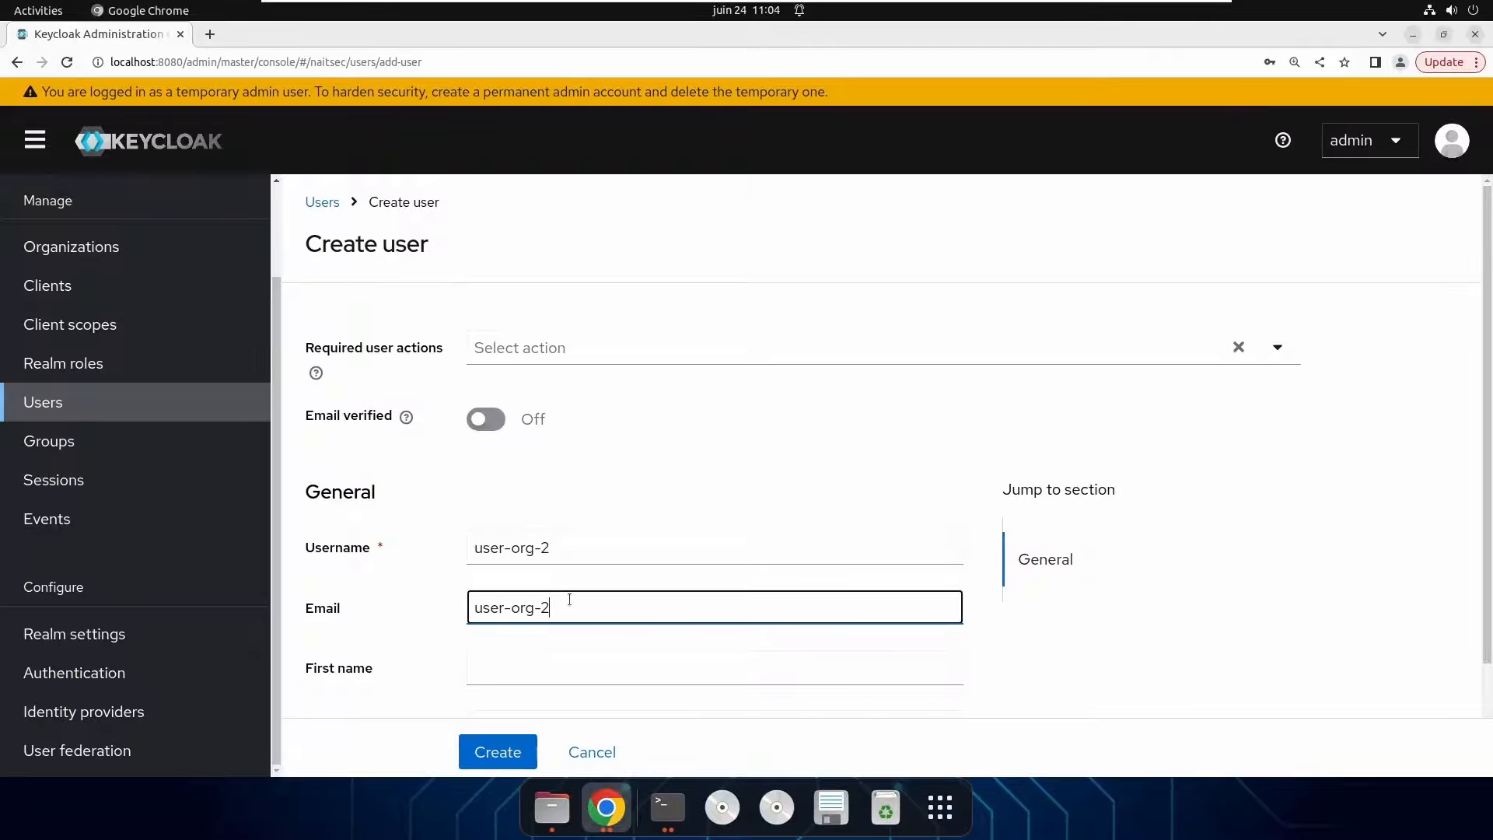
{"action": "type", "text": "@mail.fr"}
{"action": "left_click", "coordinate": [507, 754]}
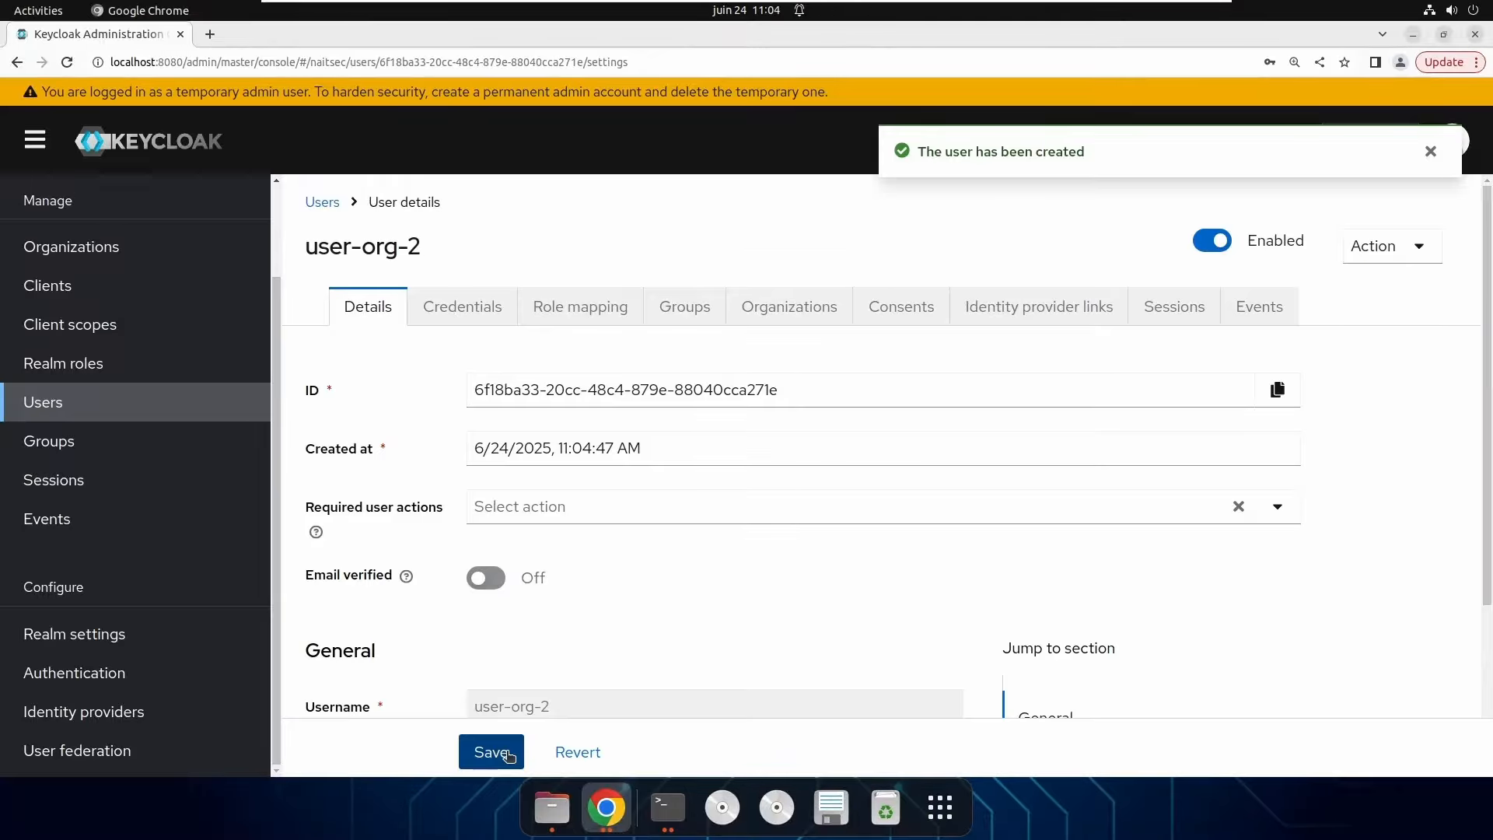
Set a permanent, non-temporary password for user-org-2.
{"action": "left_click", "coordinate": [429, 303]}
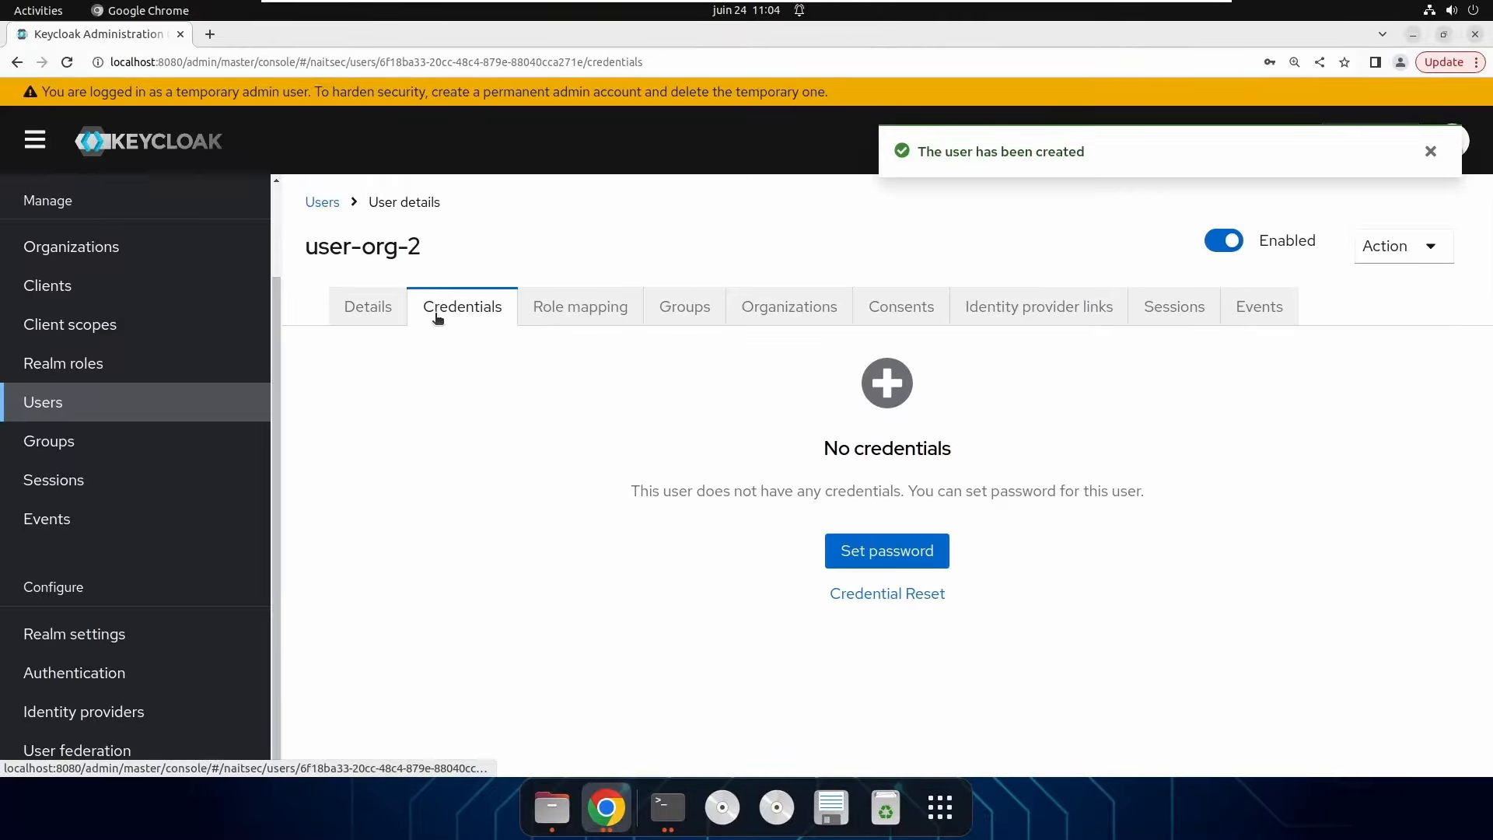
{"action": "left_click", "coordinate": [908, 558]}
{"action": "left_click", "coordinate": [729, 350]}
{"action": "type", "text": "p"}
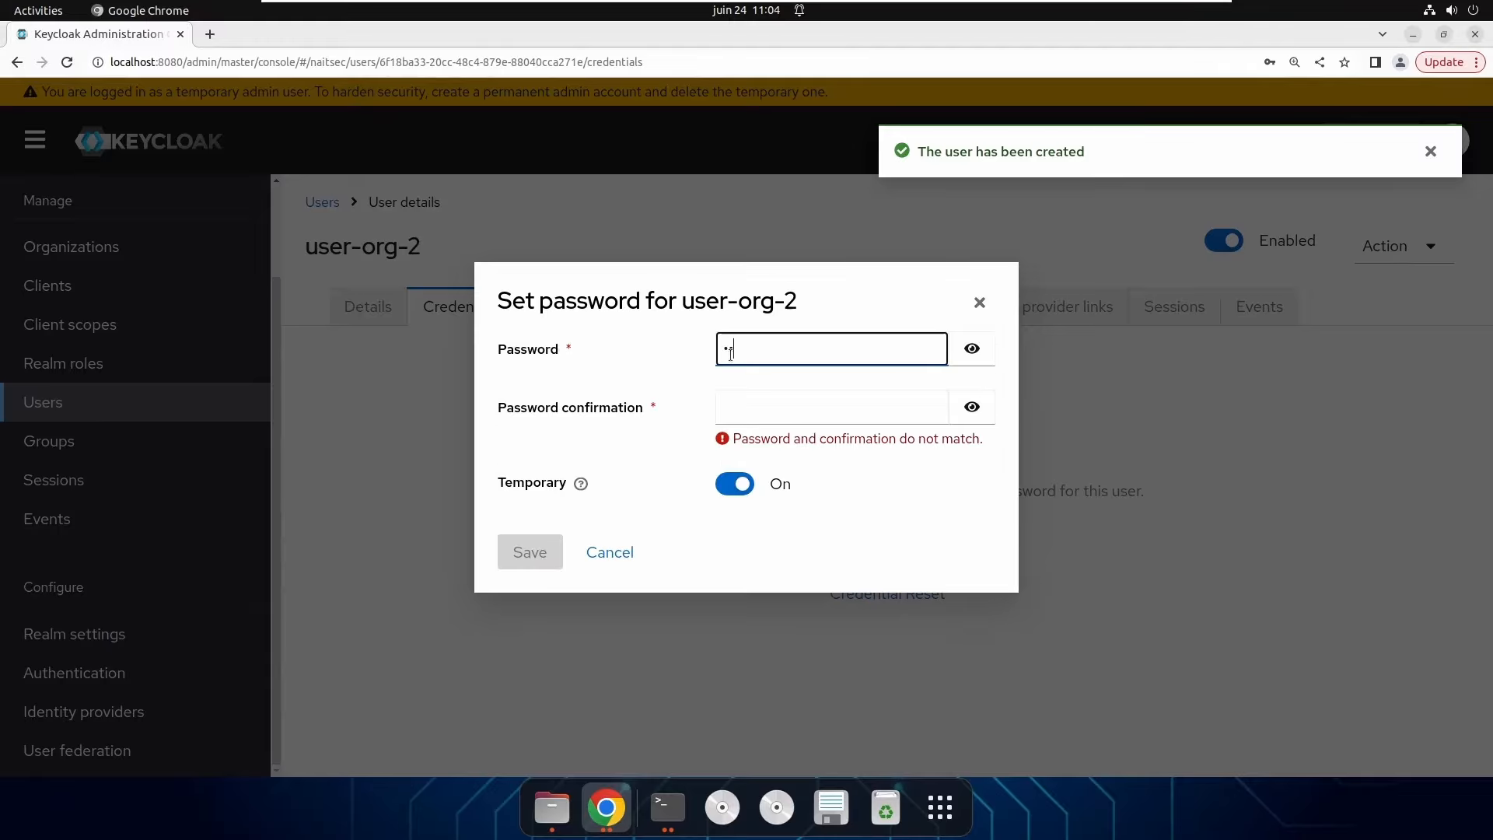
{"action": "type", "text": "1234"}
{"action": "left_click", "coordinate": [754, 405]}
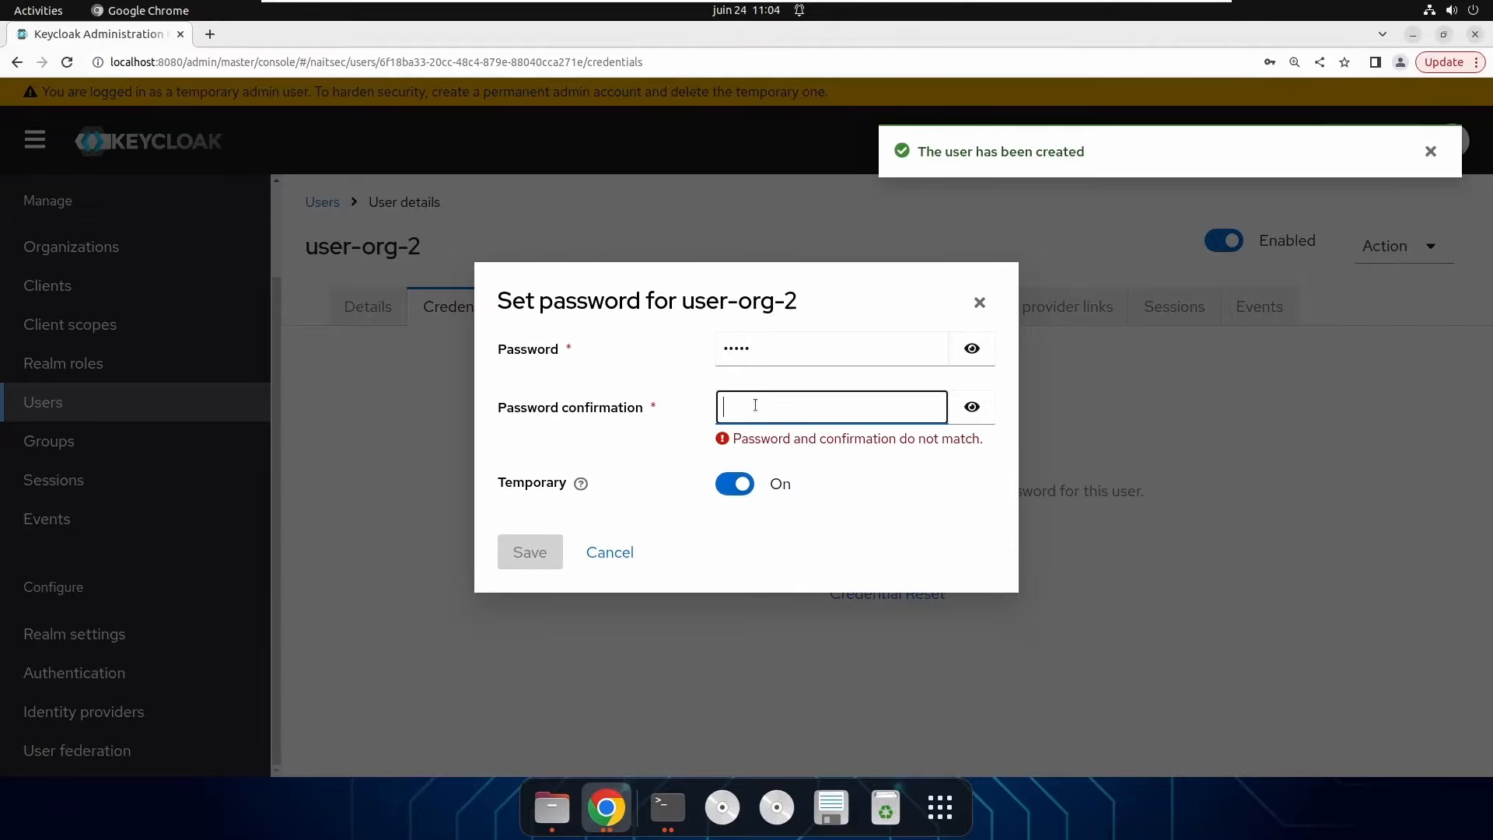
{"action": "type", "text": "p1234"}
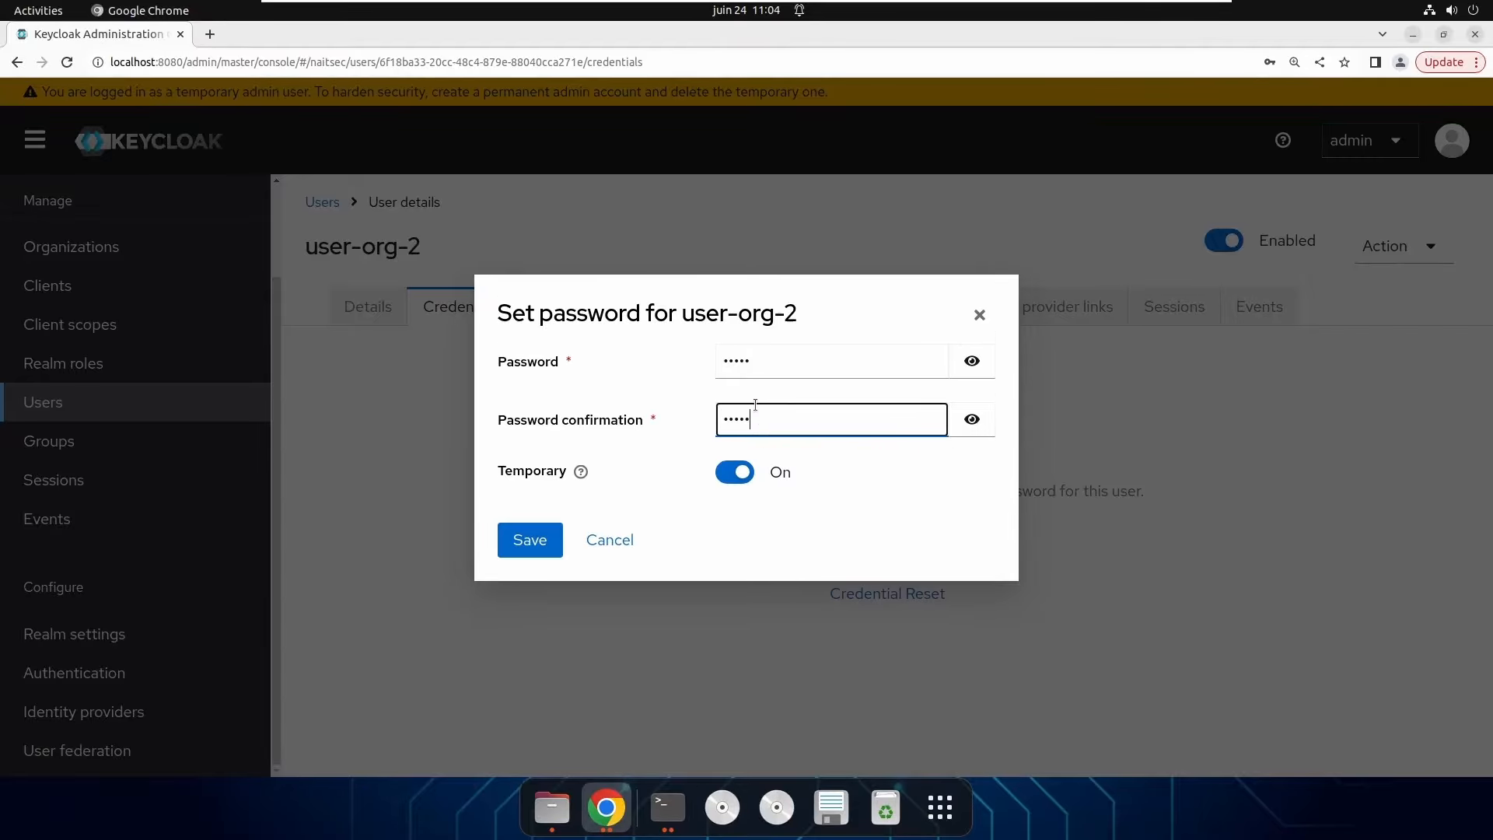
{"action": "left_click", "coordinate": [734, 472]}
{"action": "left_click", "coordinate": [515, 540]}
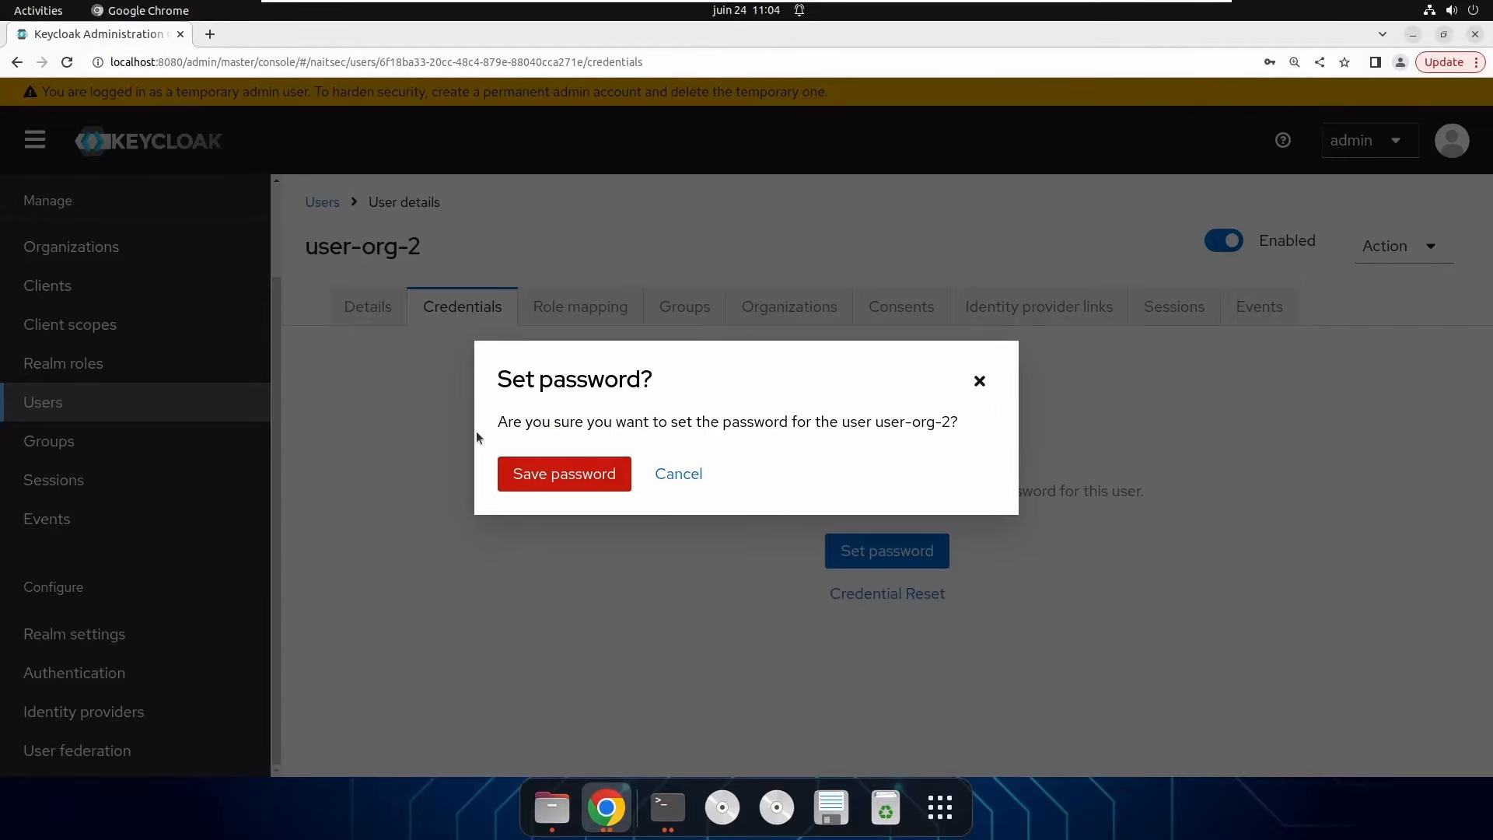
{"action": "left_click", "coordinate": [548, 477]}
Mark user-org-2's email as verified and save the details.
{"action": "left_click", "coordinate": [375, 308]}
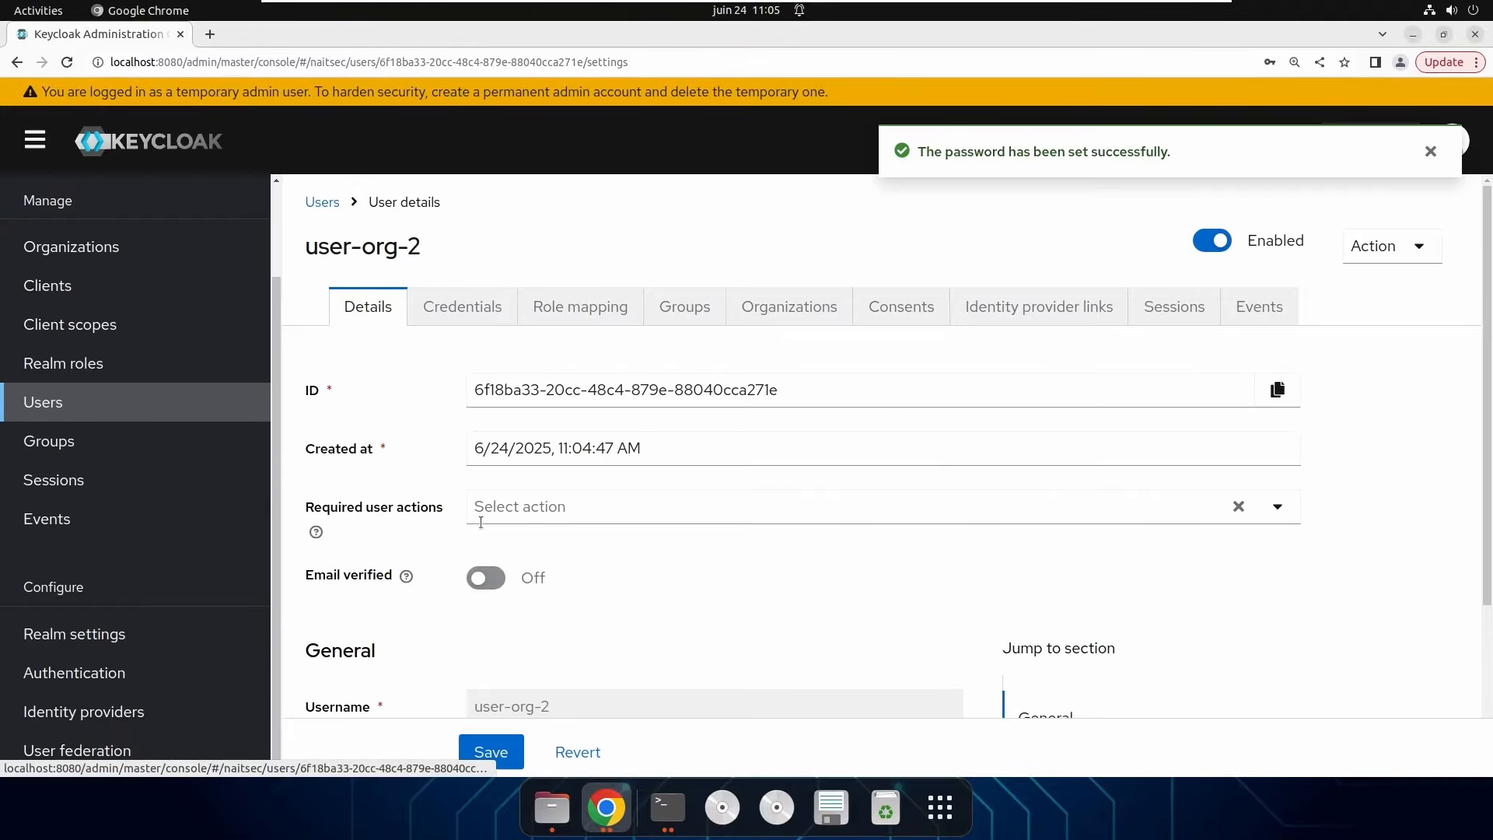
{"action": "left_click", "coordinate": [486, 578]}
{"action": "scroll", "coordinate": [589, 616], "scroll_direction": "down", "scroll_amount": 1}
{"action": "left_click", "coordinate": [491, 751]}
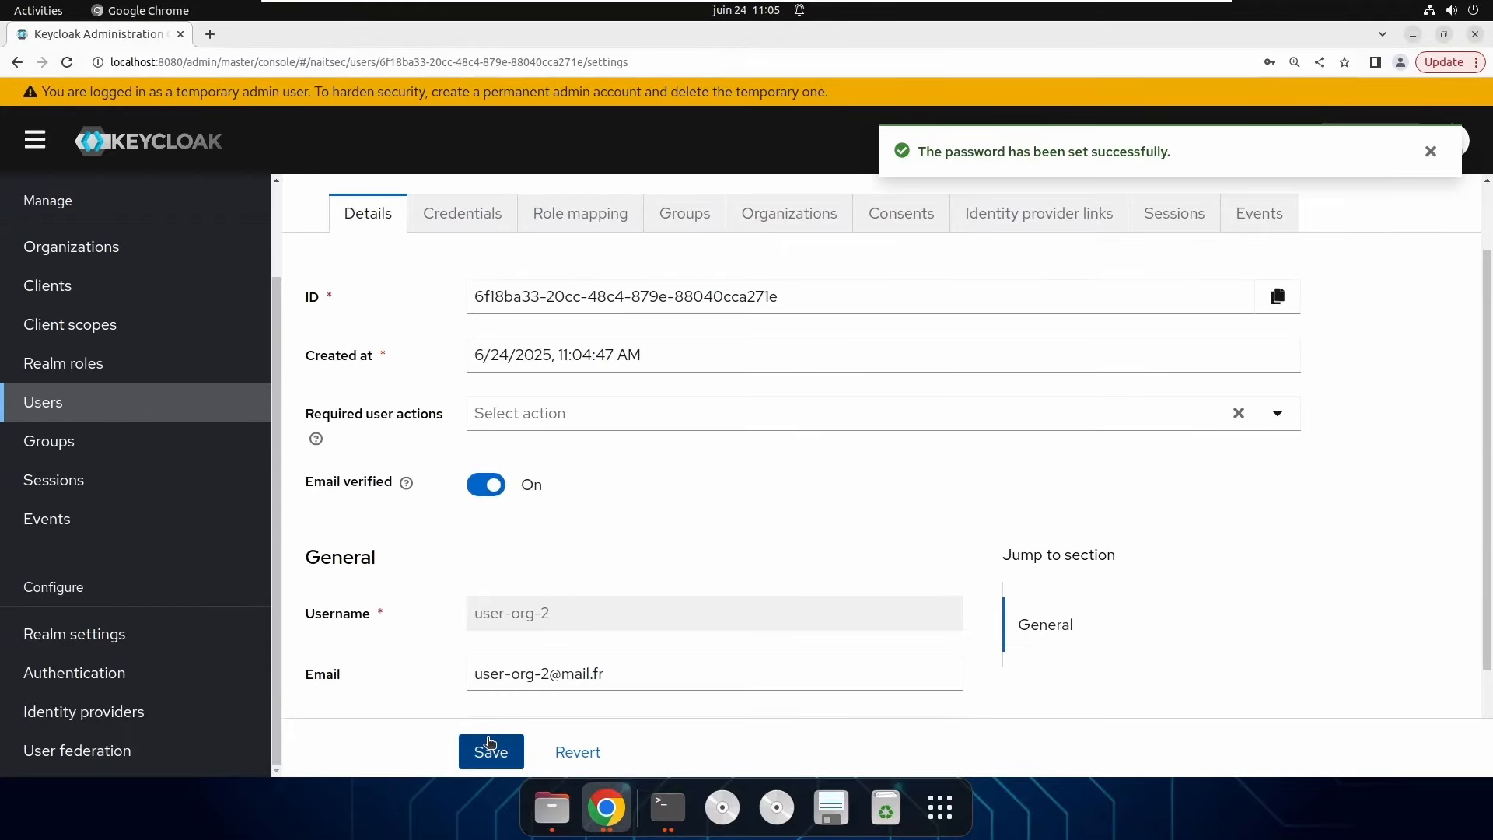
Join user-org-2 to naitsec-subsidiary-org and dismiss the notifications.
{"action": "left_click", "coordinate": [789, 212]}
{"action": "left_click", "coordinate": [821, 577]}
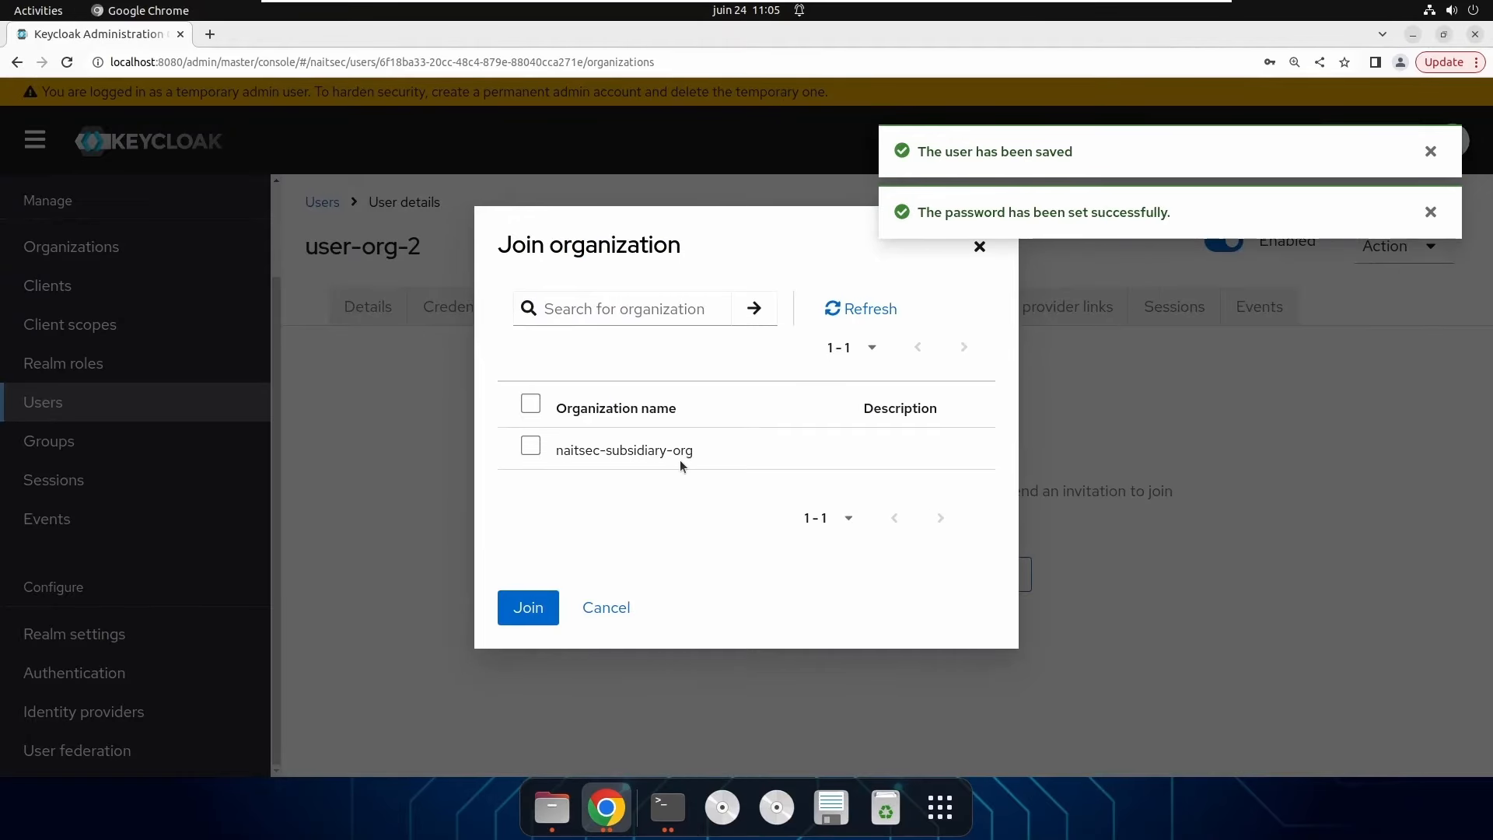
{"action": "left_click", "coordinate": [539, 447]}
{"action": "left_click", "coordinate": [528, 607]}
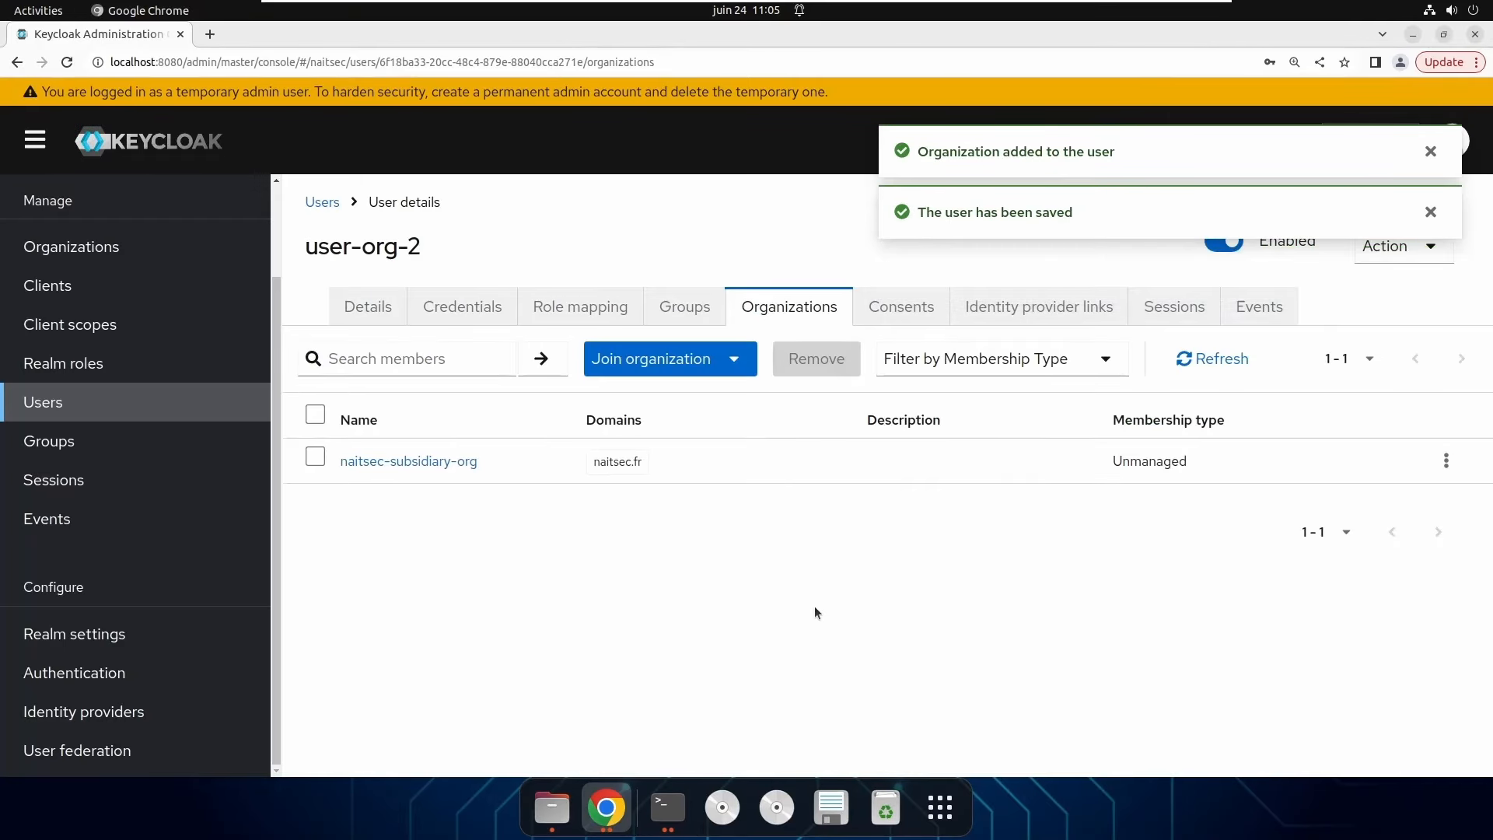
{"action": "left_click", "coordinate": [1431, 211]}
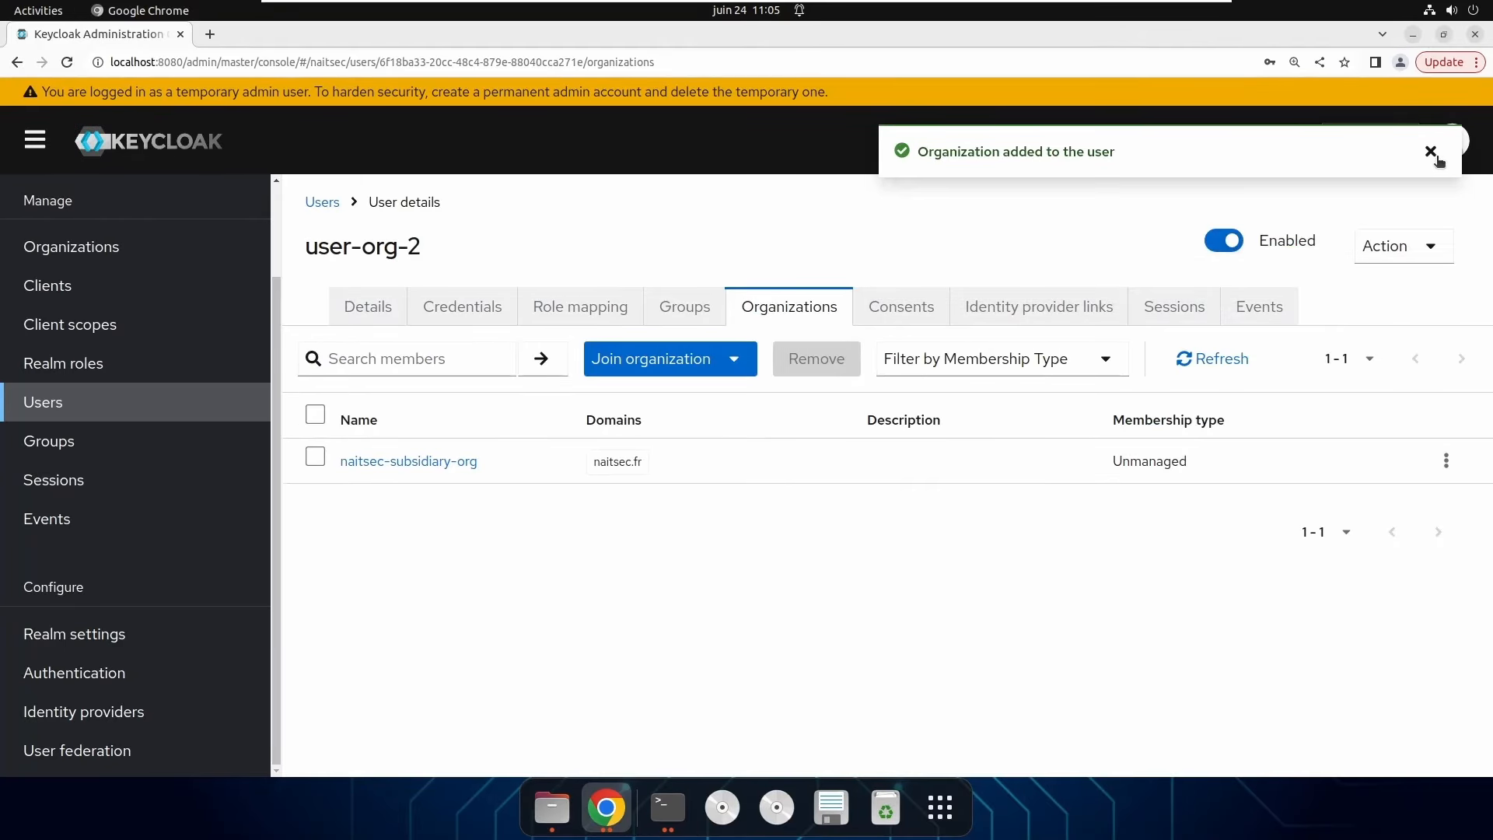
{"action": "left_click", "coordinate": [1430, 151]}
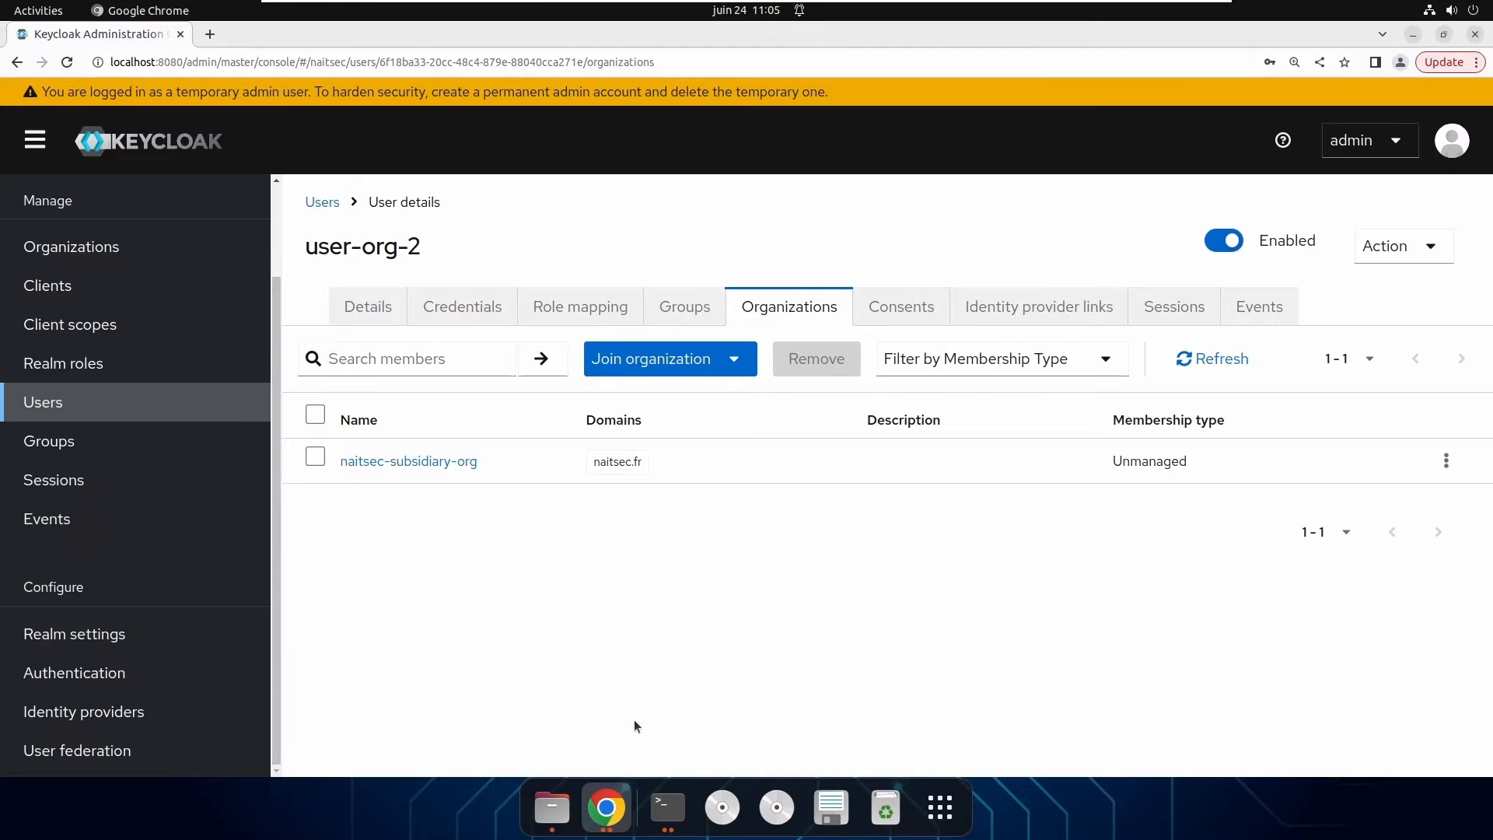
Review user-org-2's saved details form before switching browser windows.
{"action": "left_click", "coordinate": [371, 307]}
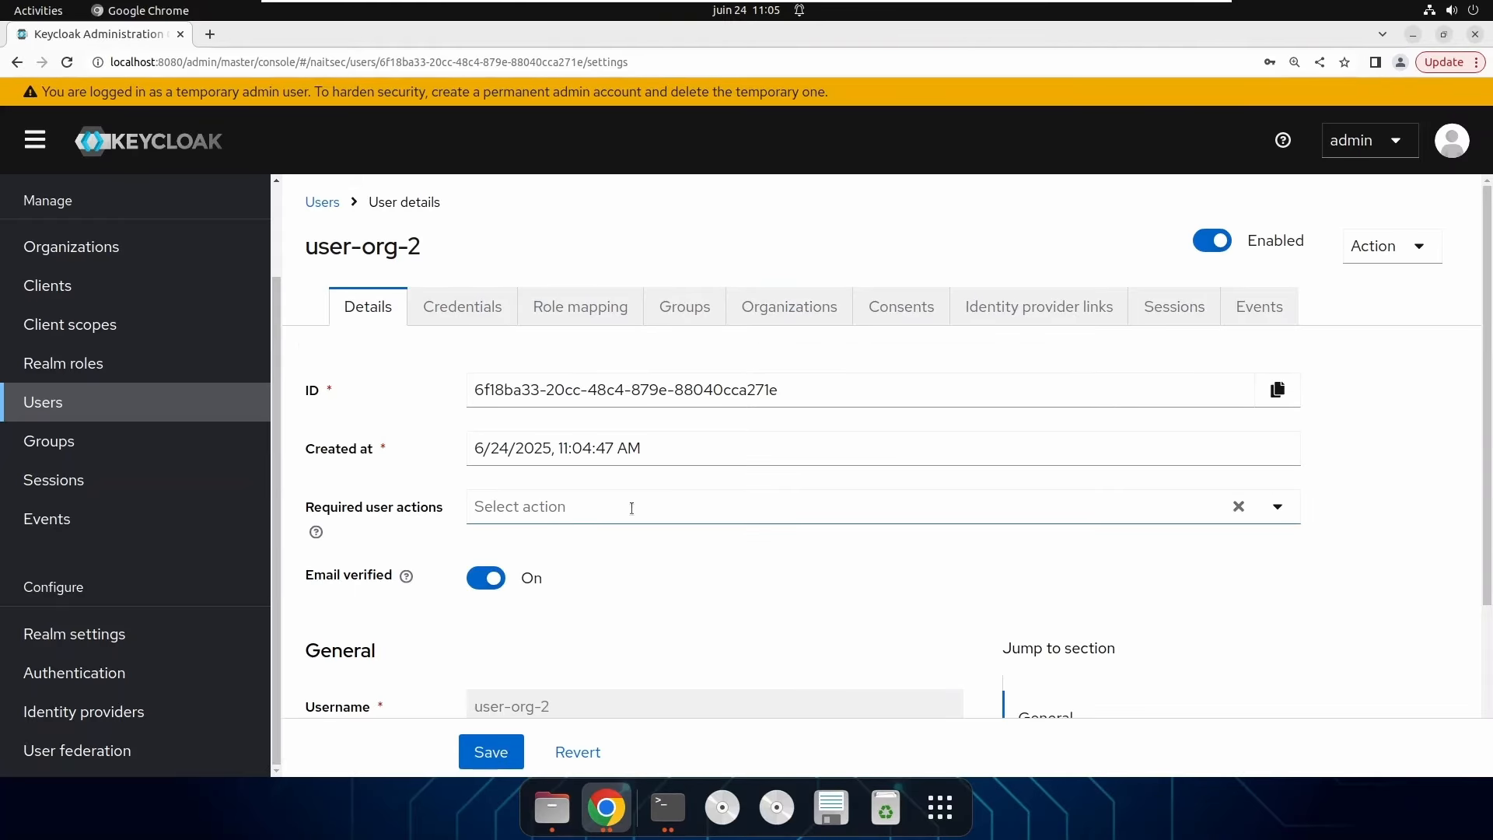
{"action": "scroll", "coordinate": [631, 507], "scroll_direction": "down", "scroll_amount": 2}
{"action": "left_click_drag", "start_coordinate": [632, 510], "coordinate": [464, 514]}
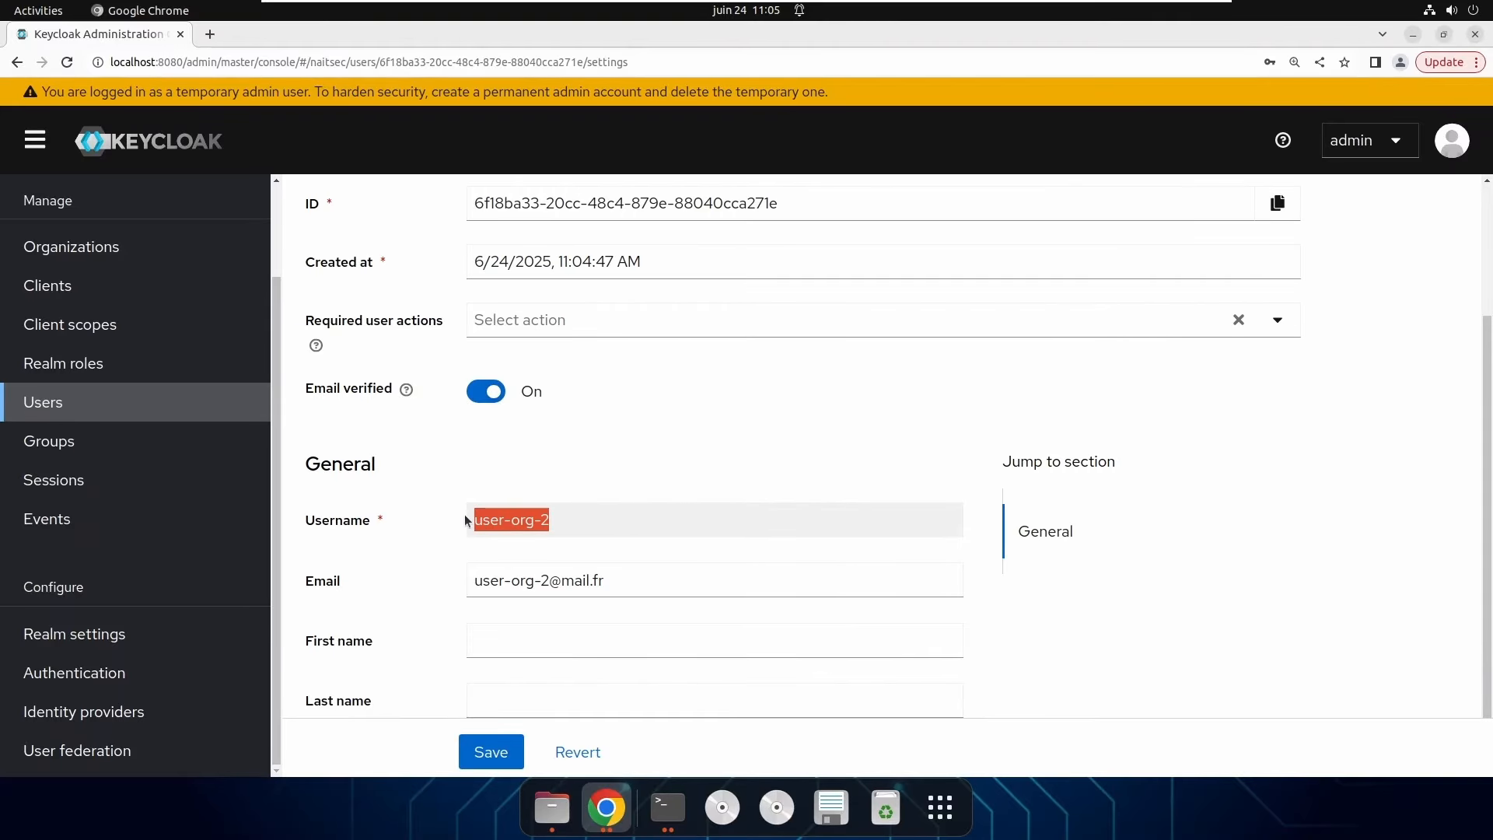
{"action": "left_click", "coordinate": [599, 793]}
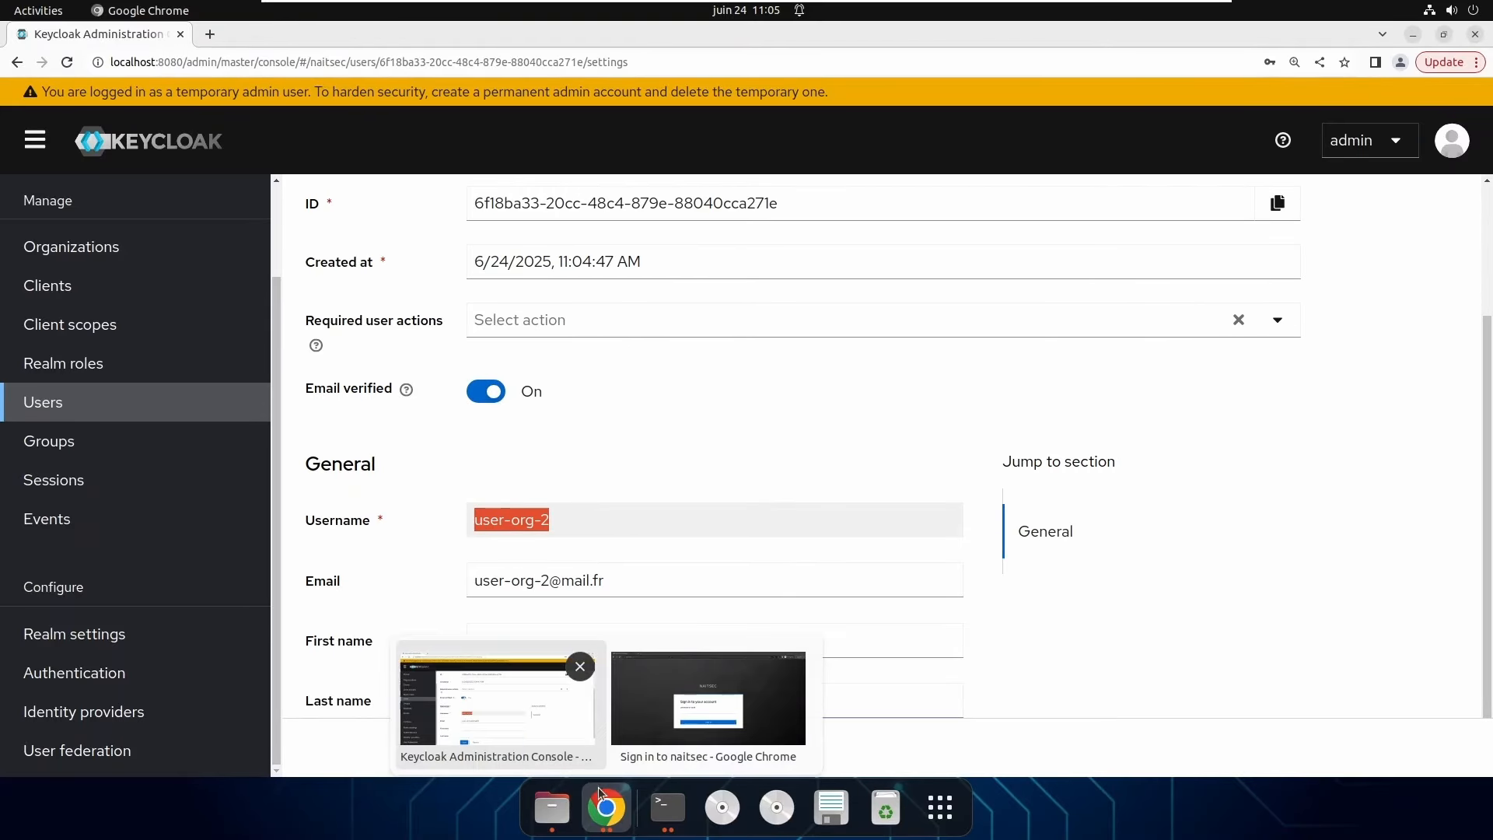
Sign in as user-org-2 with its password in the incognito window.
{"action": "left_click", "coordinate": [658, 681]}
{"action": "left_click", "coordinate": [594, 504]}
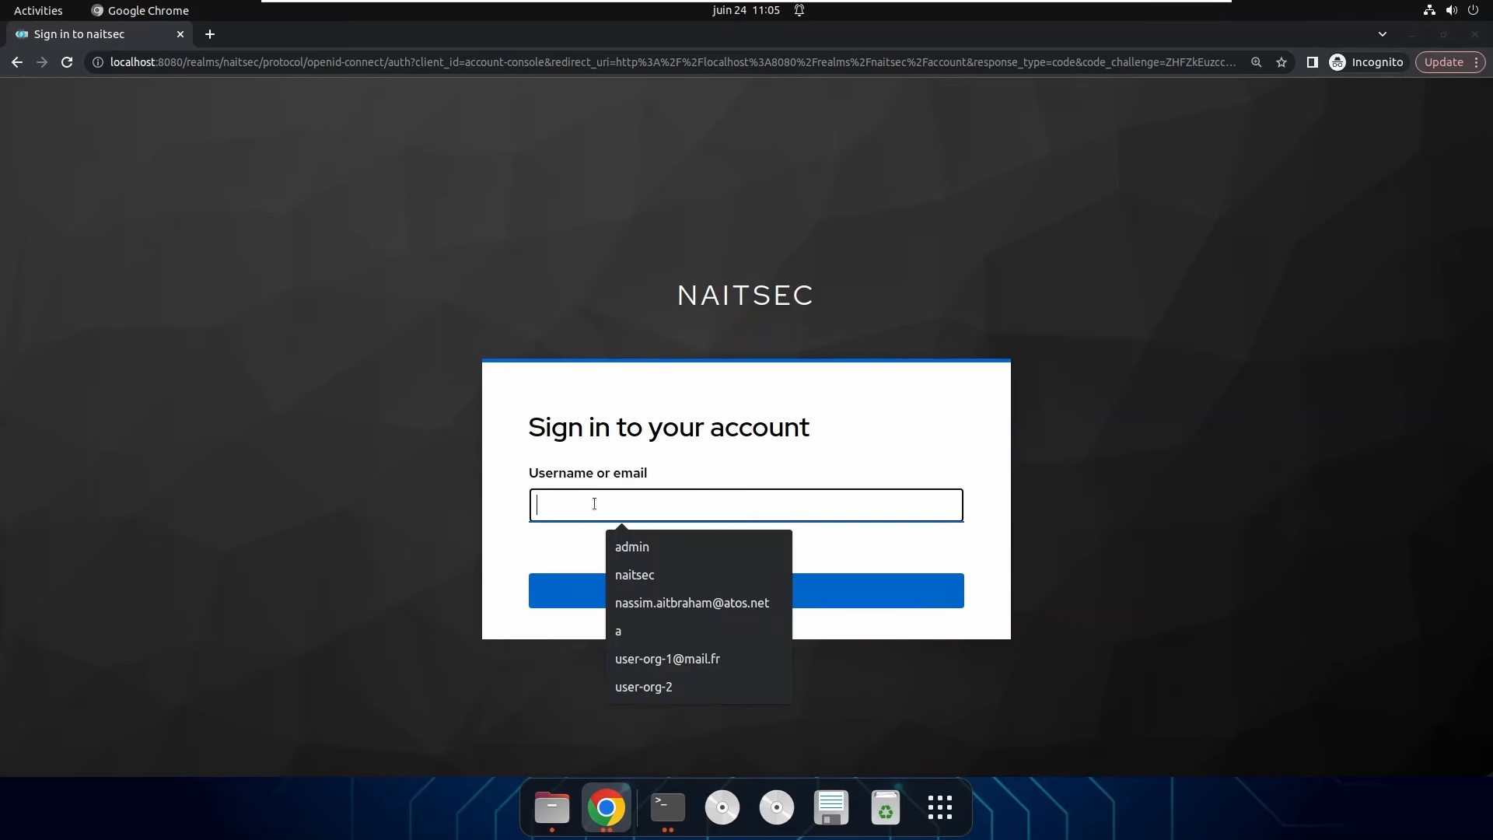
{"action": "left_click", "coordinate": [643, 686]}
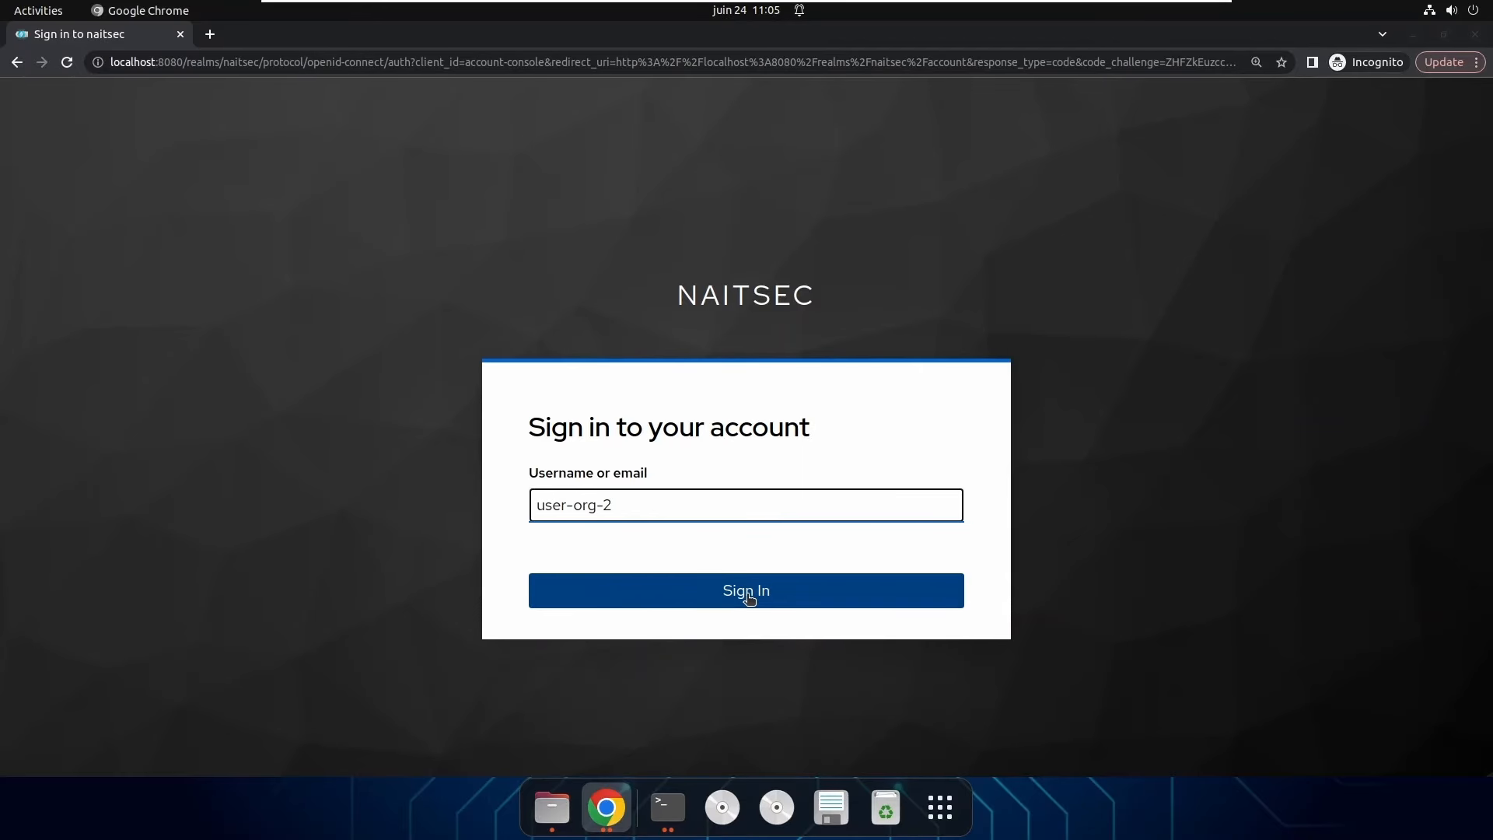
{"action": "left_click", "coordinate": [746, 594]}
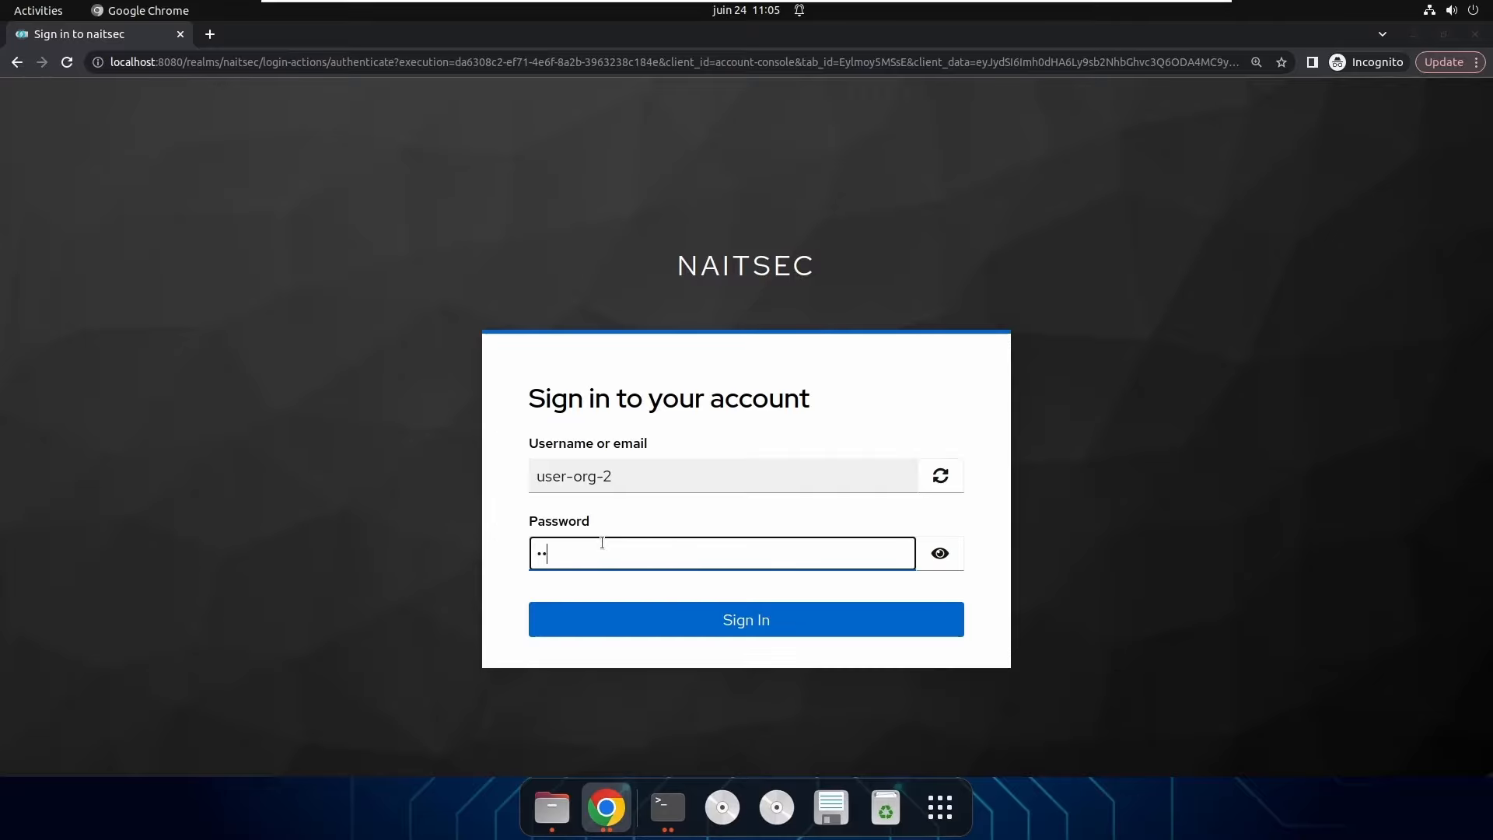
{"action": "left_click", "coordinate": [766, 622]}
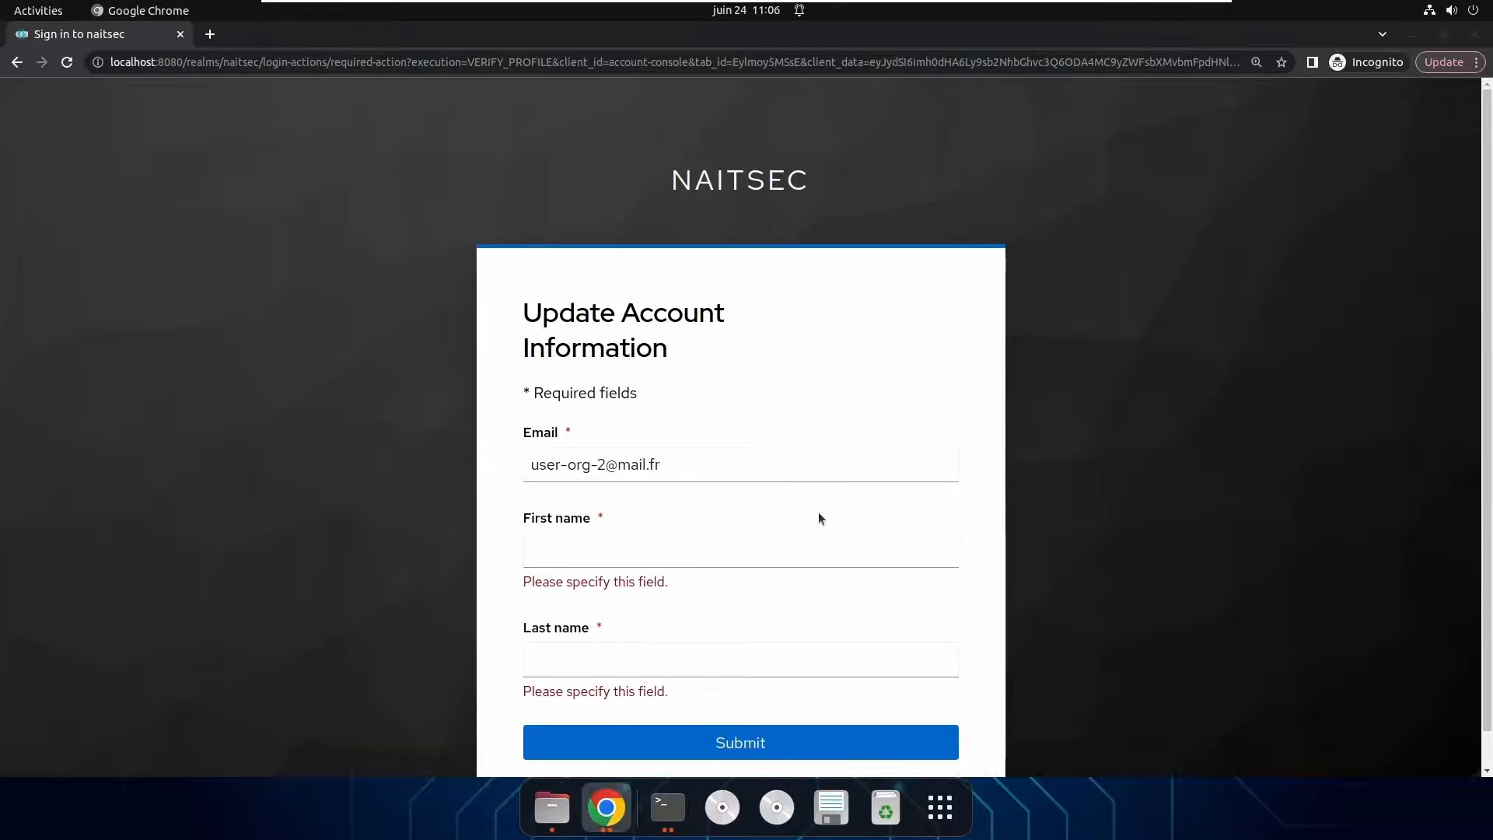
Fill in the required first and last name and submit the profile.
{"action": "left_click", "coordinate": [637, 555]}
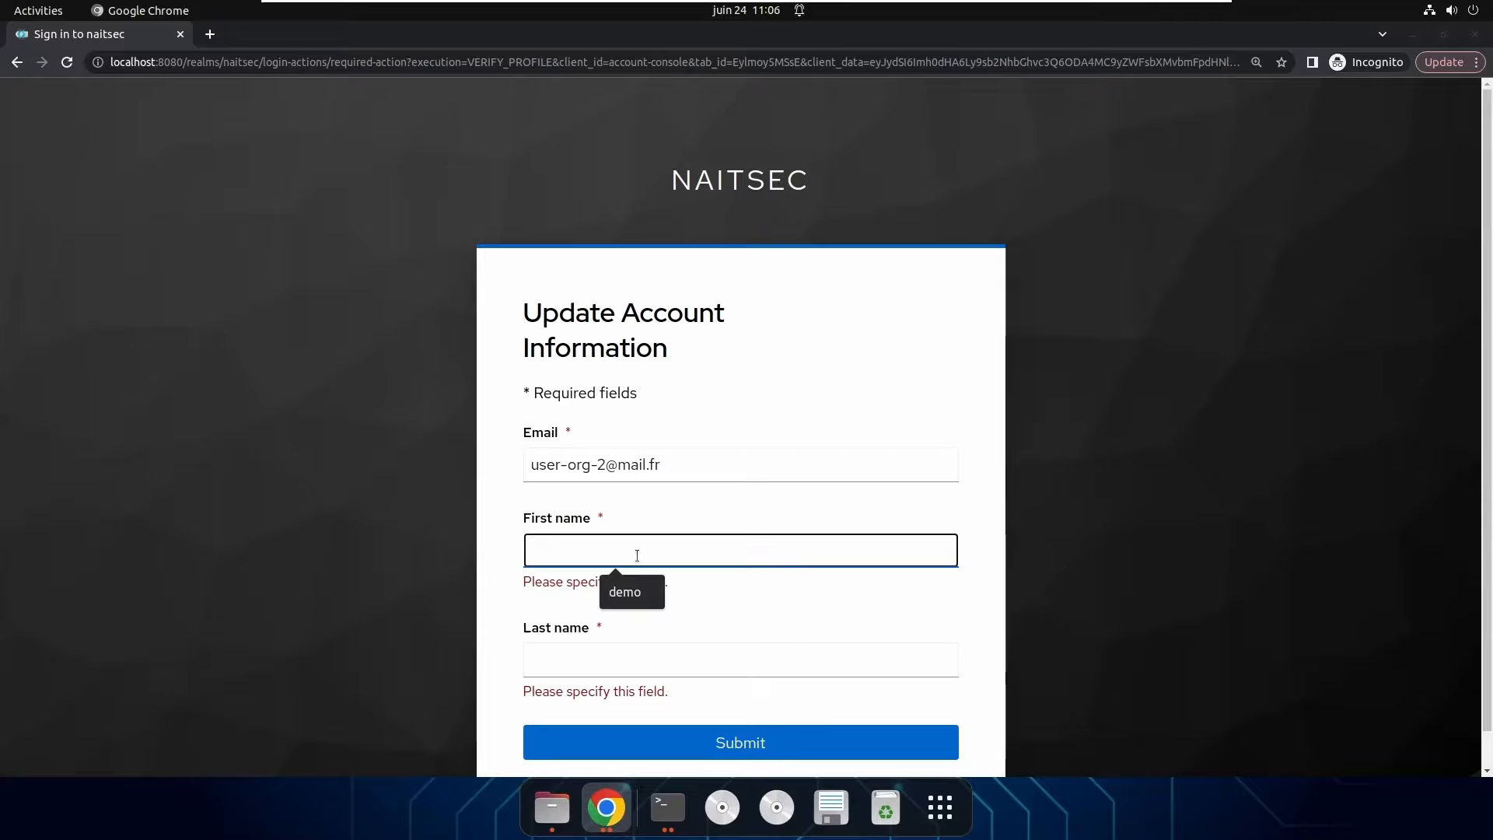
{"action": "type", "text": "duport"}
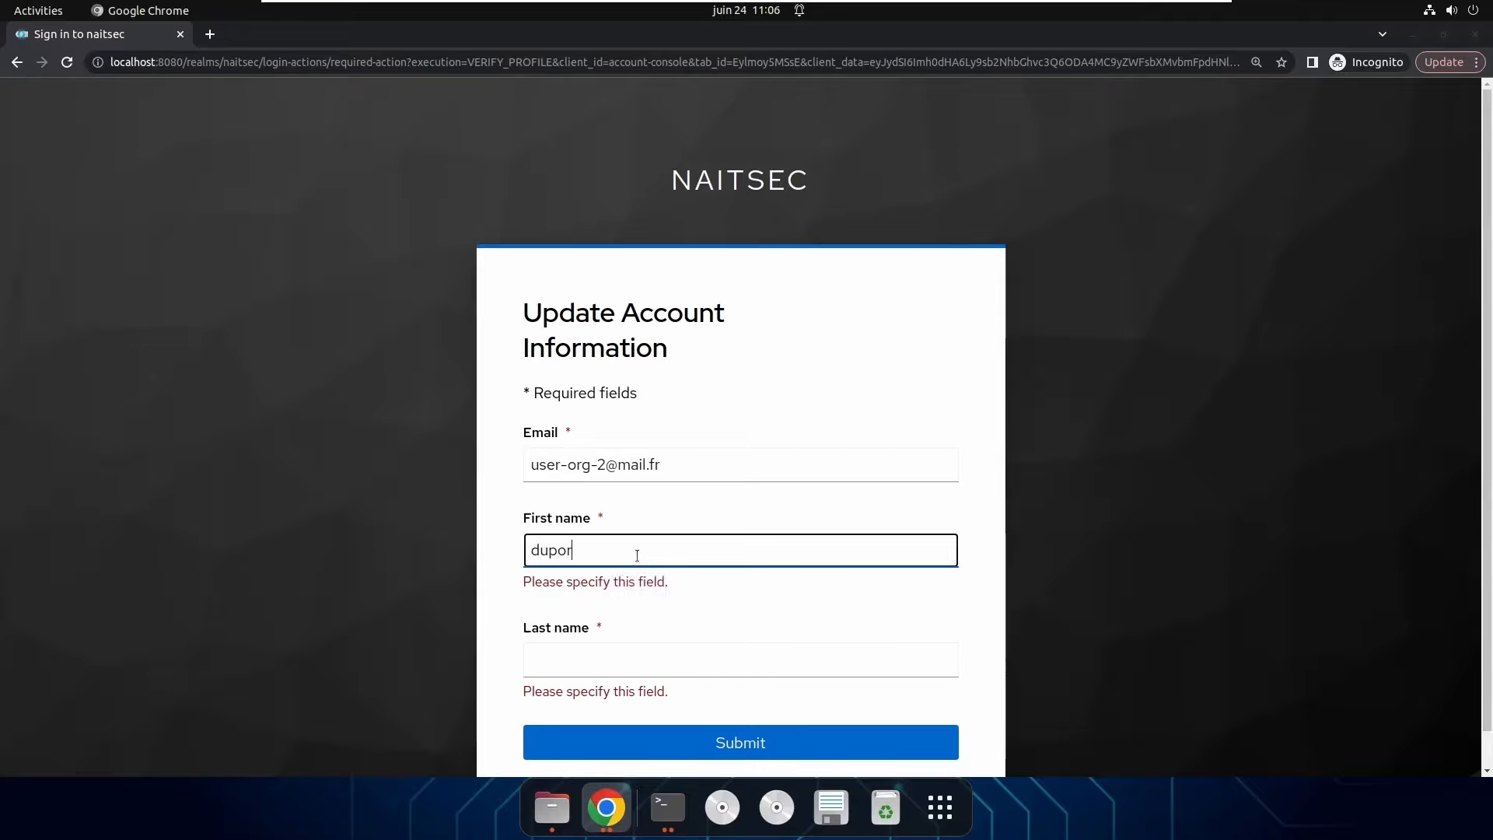
{"action": "key", "text": "BackSpace"}
{"action": "key", "text": "BackSpace"}
{"action": "type", "text": "nt"}
{"action": "left_click", "coordinate": [744, 665]}
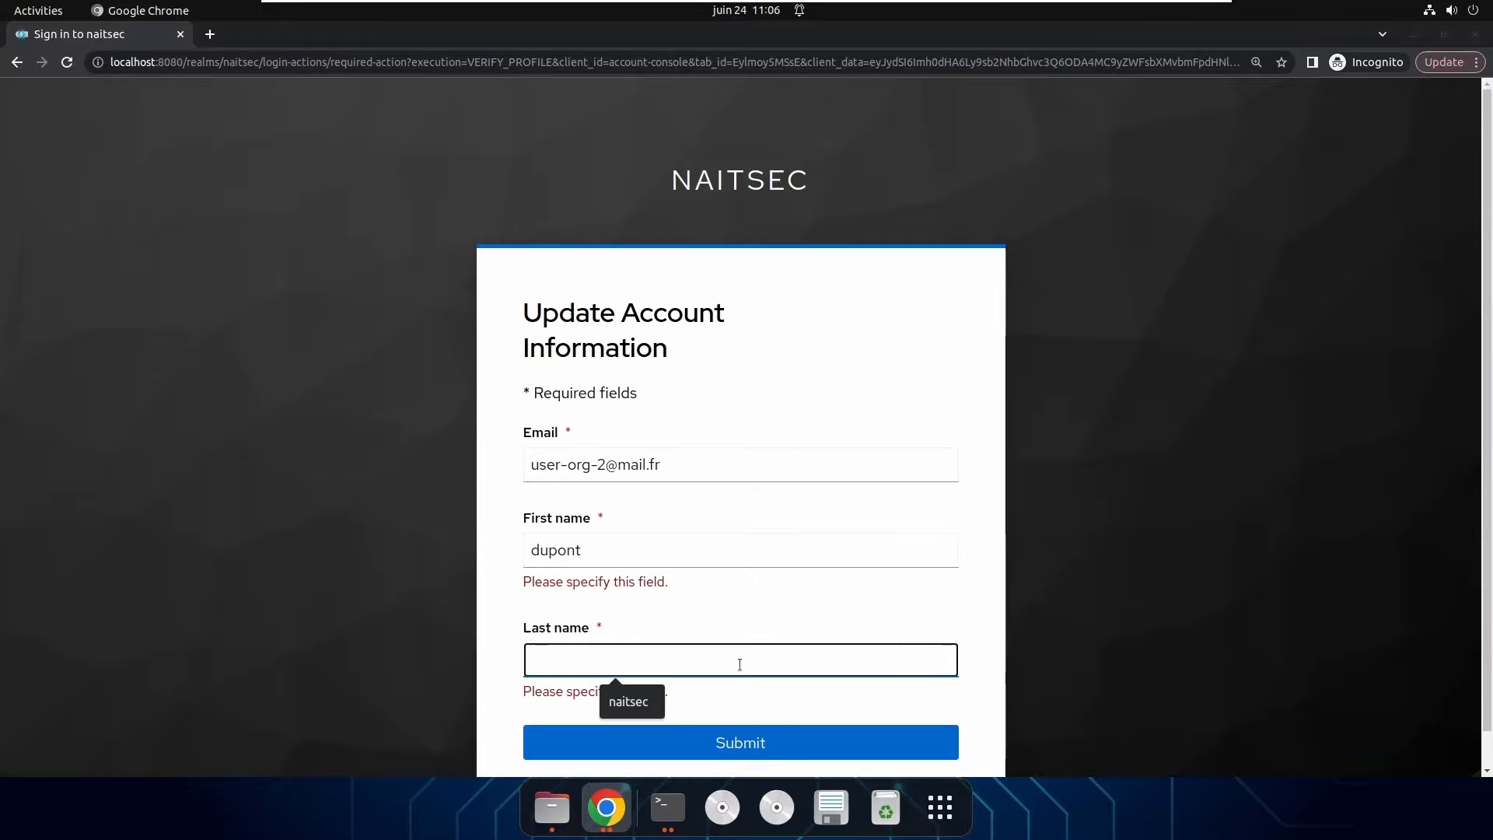
{"action": "type", "text": "dupont"}
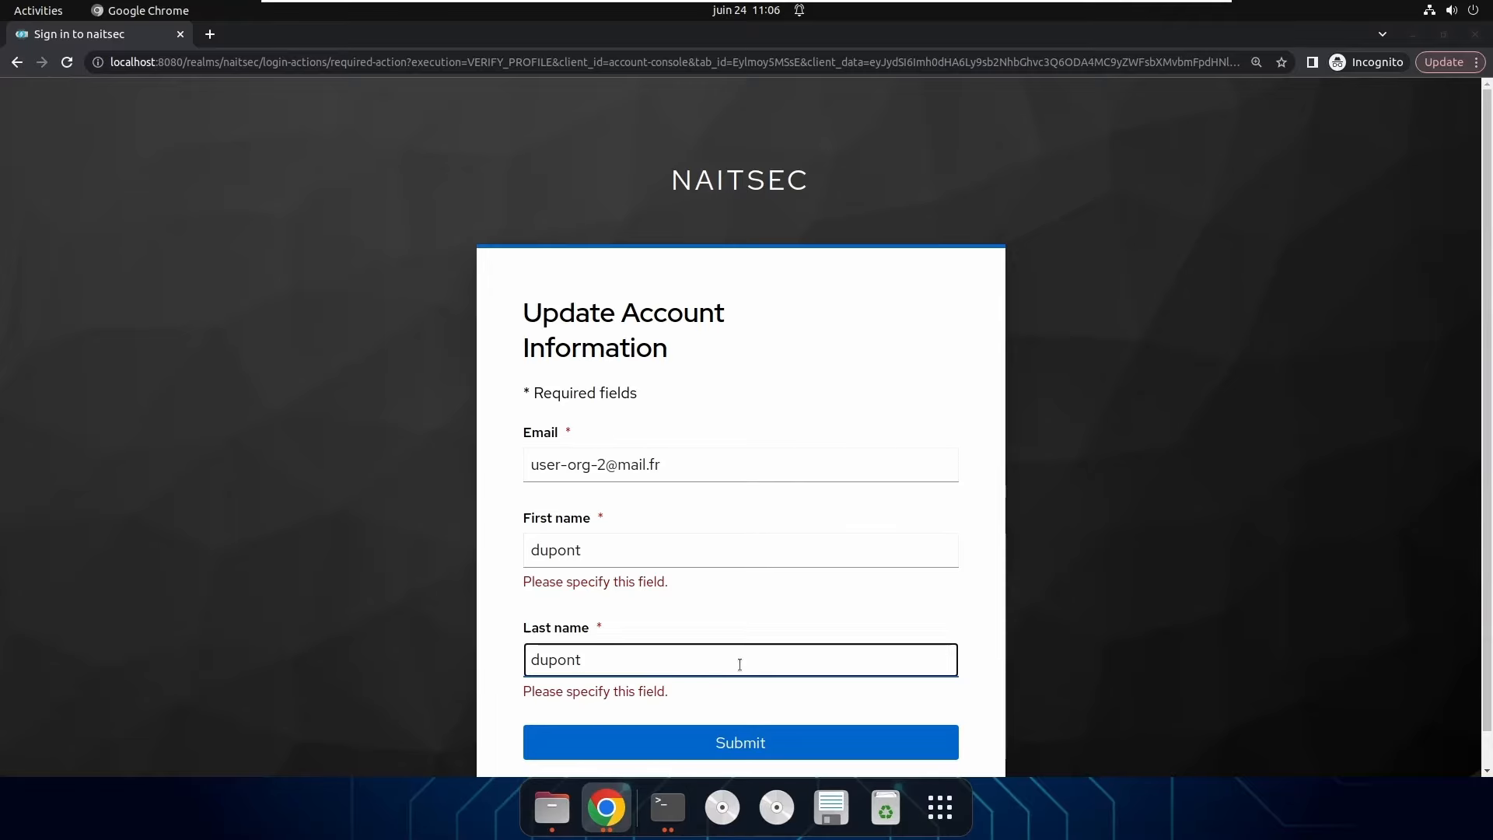
{"action": "left_click", "coordinate": [739, 745]}
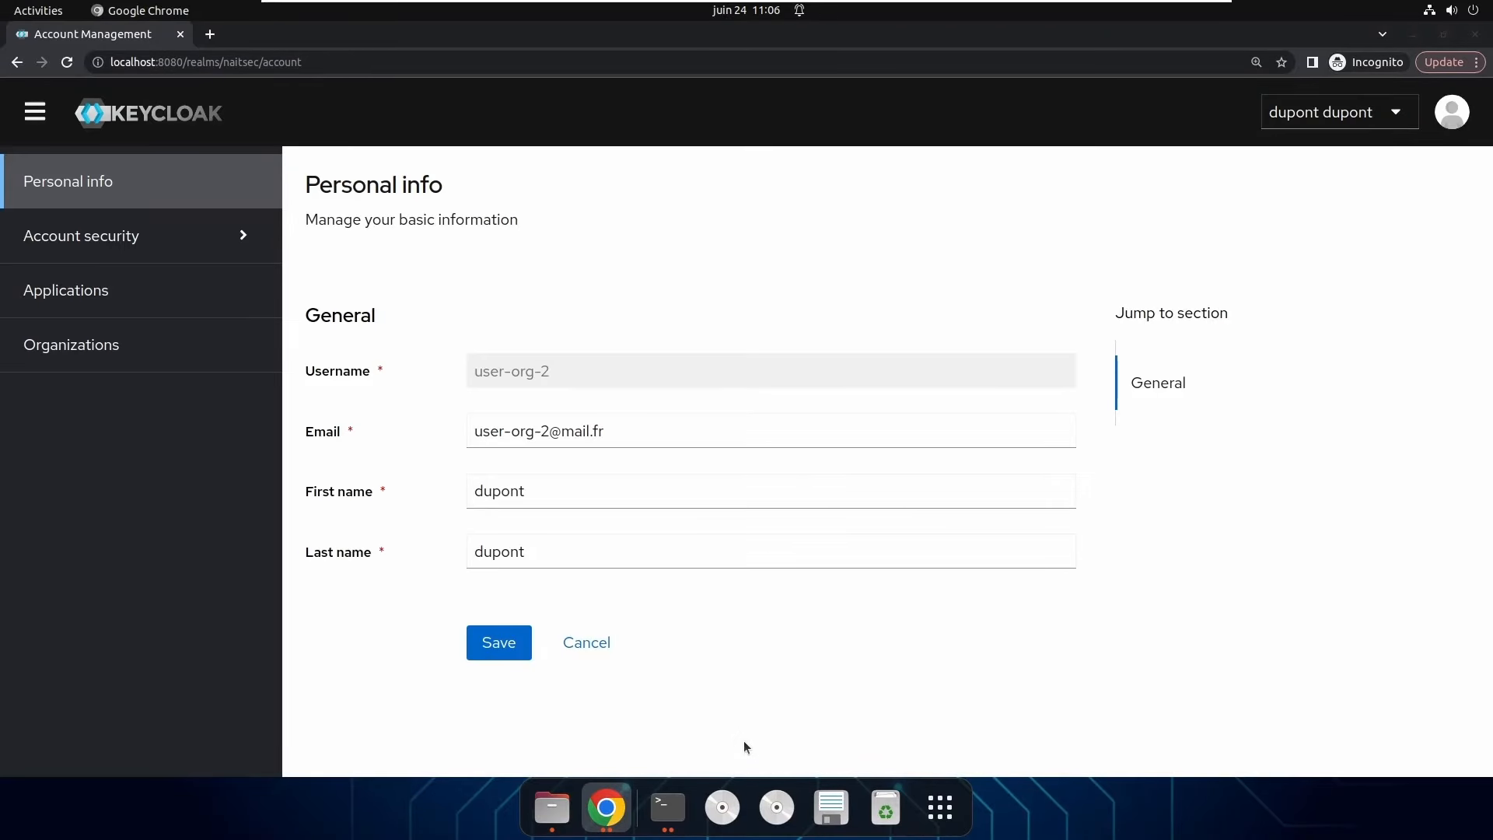
Verify the Organizations page shows naitsec-subsidiary-org, then sign out of the account console.
{"action": "left_click", "coordinate": [116, 350]}
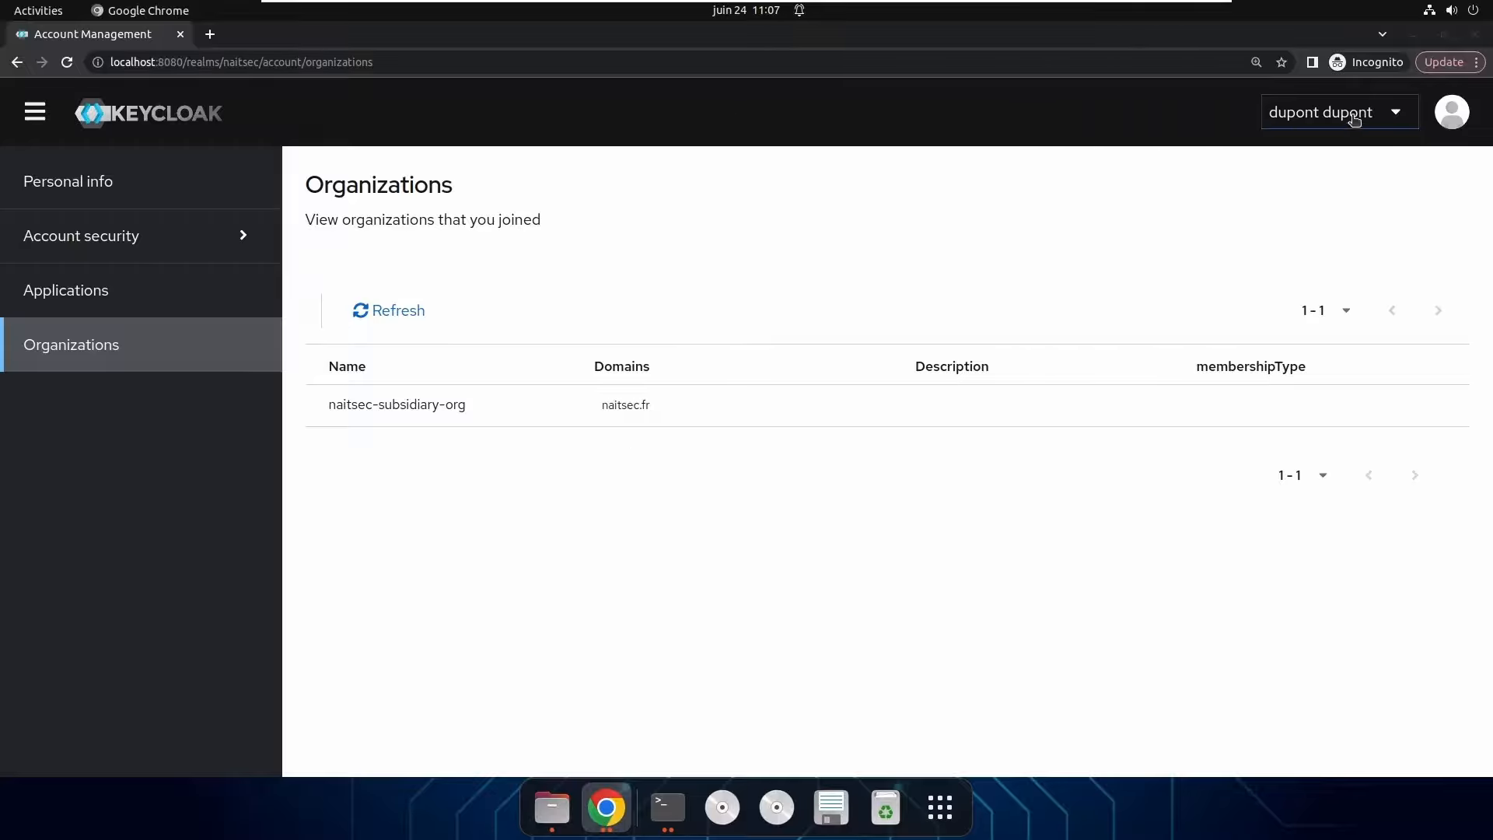
{"action": "left_click", "coordinate": [1399, 113]}
{"action": "left_click", "coordinate": [1364, 160]}
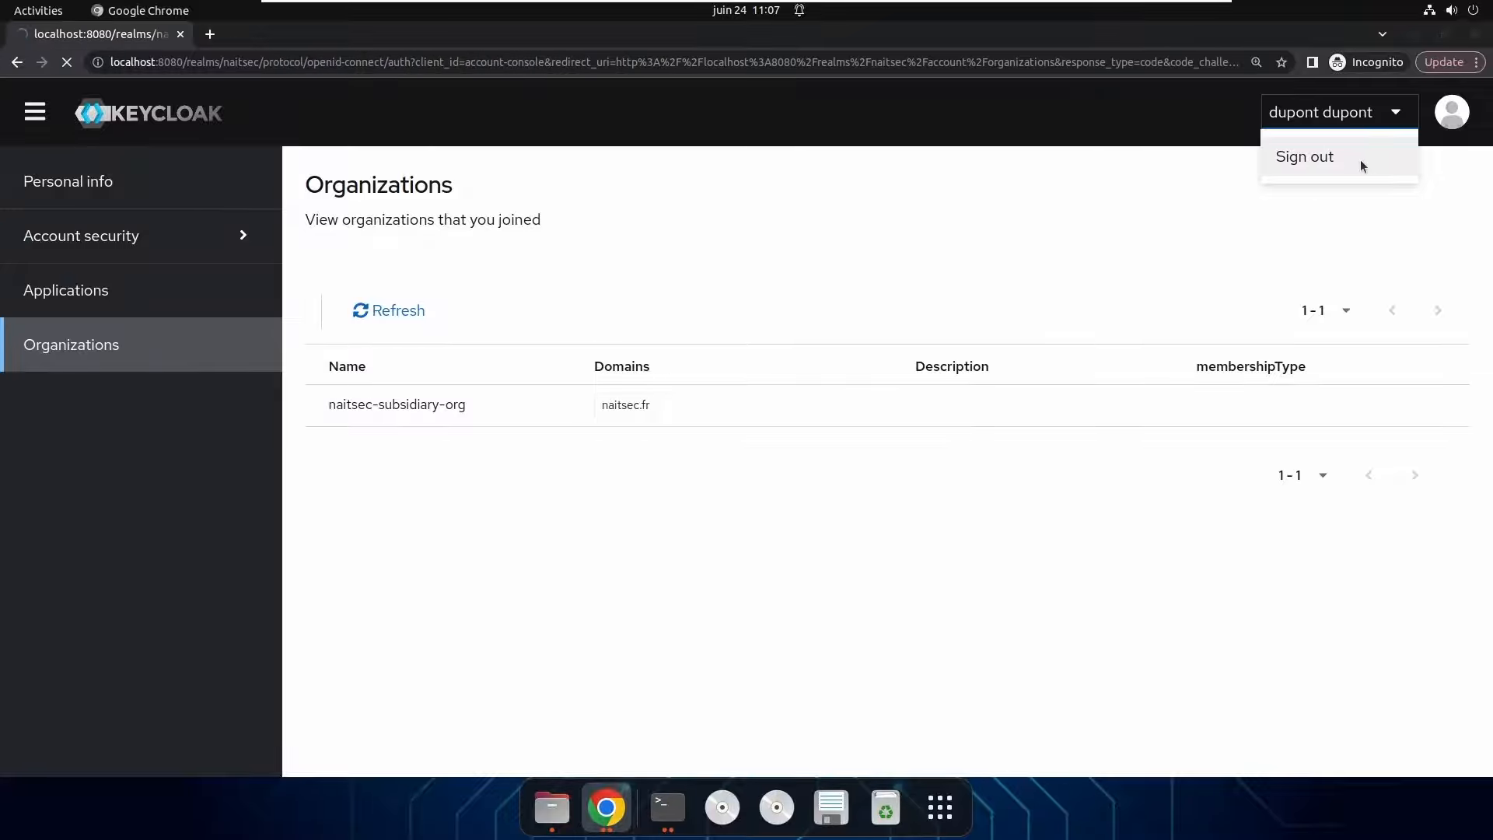
Copy user-org-2's e-mail address from the admin console.
{"action": "left_click", "coordinate": [615, 823]}
{"action": "left_click", "coordinate": [502, 717]}
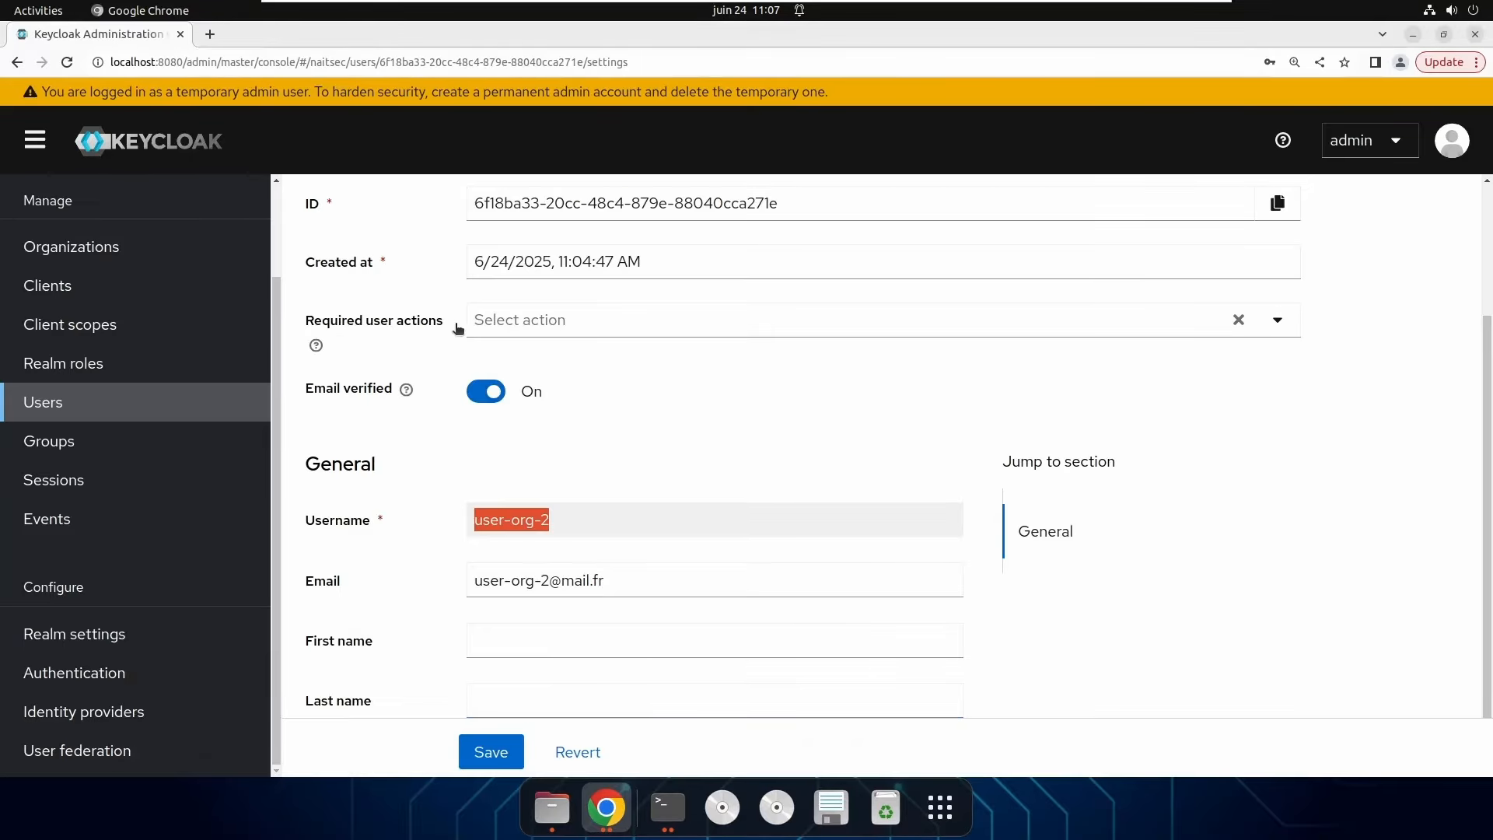
{"action": "scroll", "coordinate": [810, 422], "scroll_direction": "up", "scroll_amount": 2}
{"action": "scroll", "coordinate": [811, 422], "scroll_direction": "up", "scroll_amount": 1}
{"action": "scroll", "coordinate": [808, 483], "scroll_direction": "down", "scroll_amount": 3}
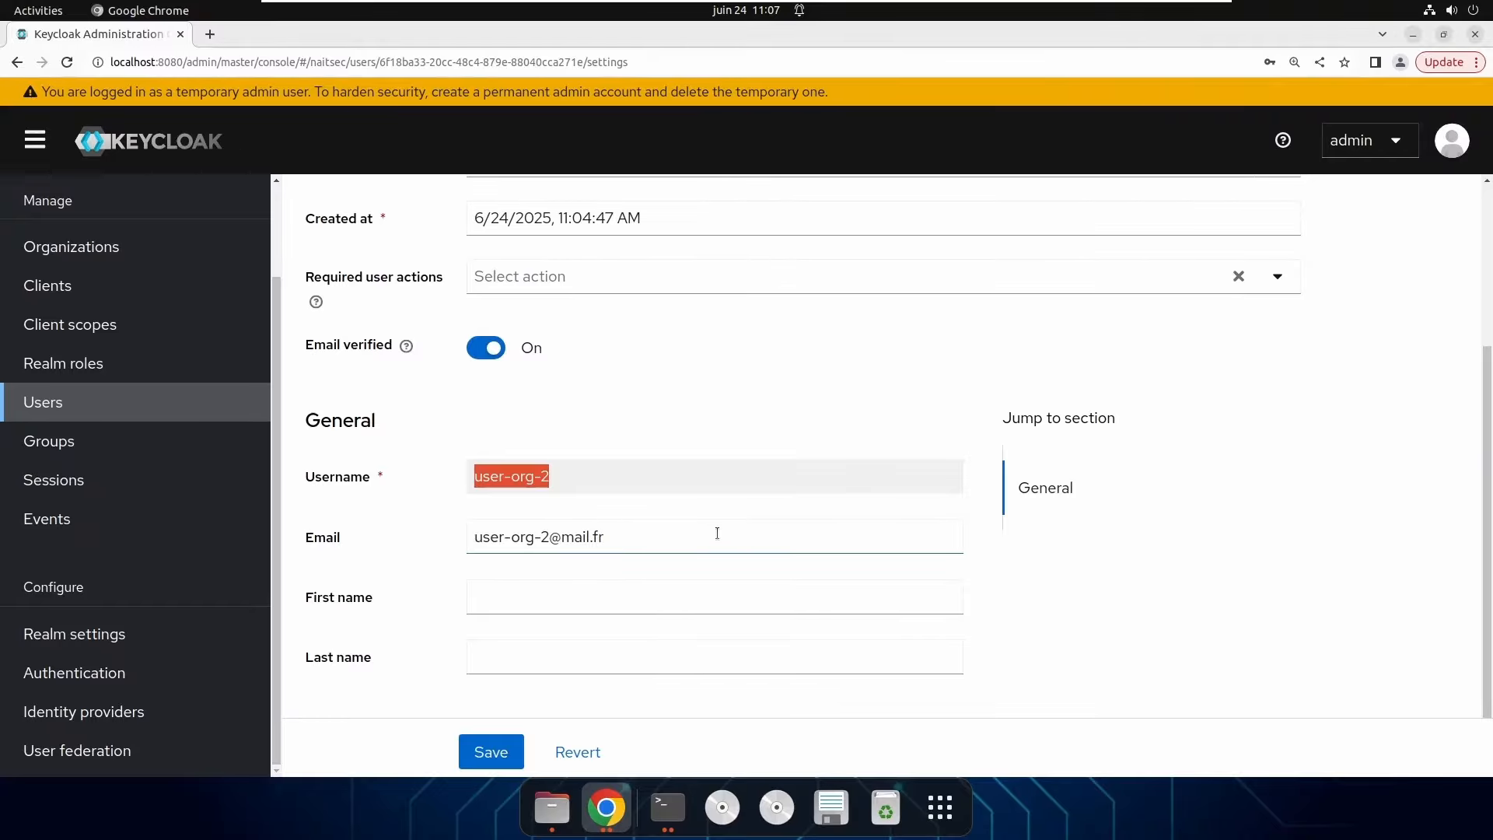
{"action": "left_click_drag", "start_coordinate": [717, 533], "coordinate": [423, 540]}
{"action": "key", "text": "ctrl+c"}
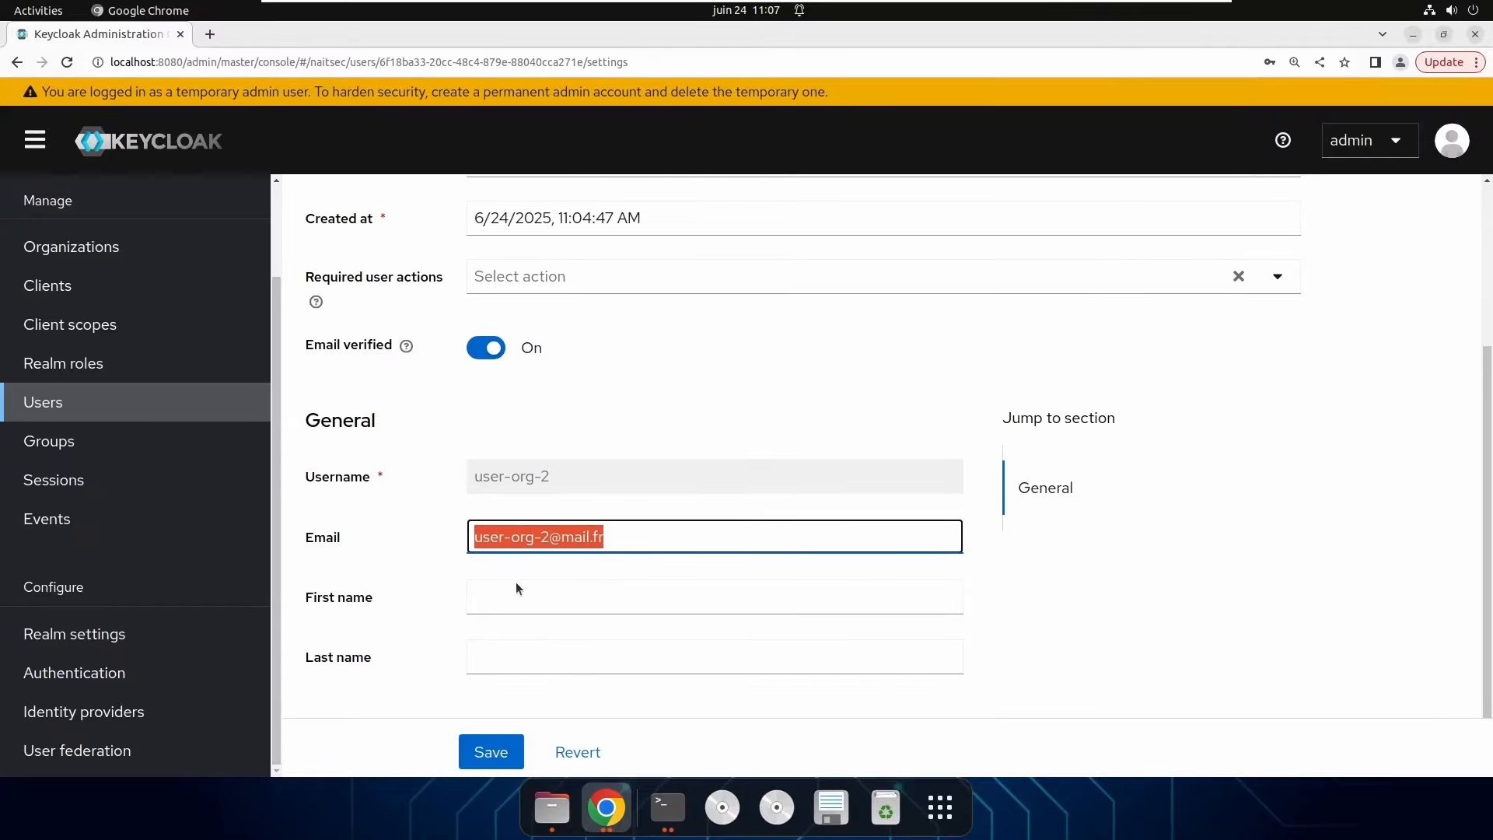
On the sign-in page, use the pasted e-mail as username and enter user-org-2's password.
{"action": "left_click", "coordinate": [607, 809]}
{"action": "left_click", "coordinate": [742, 678]}
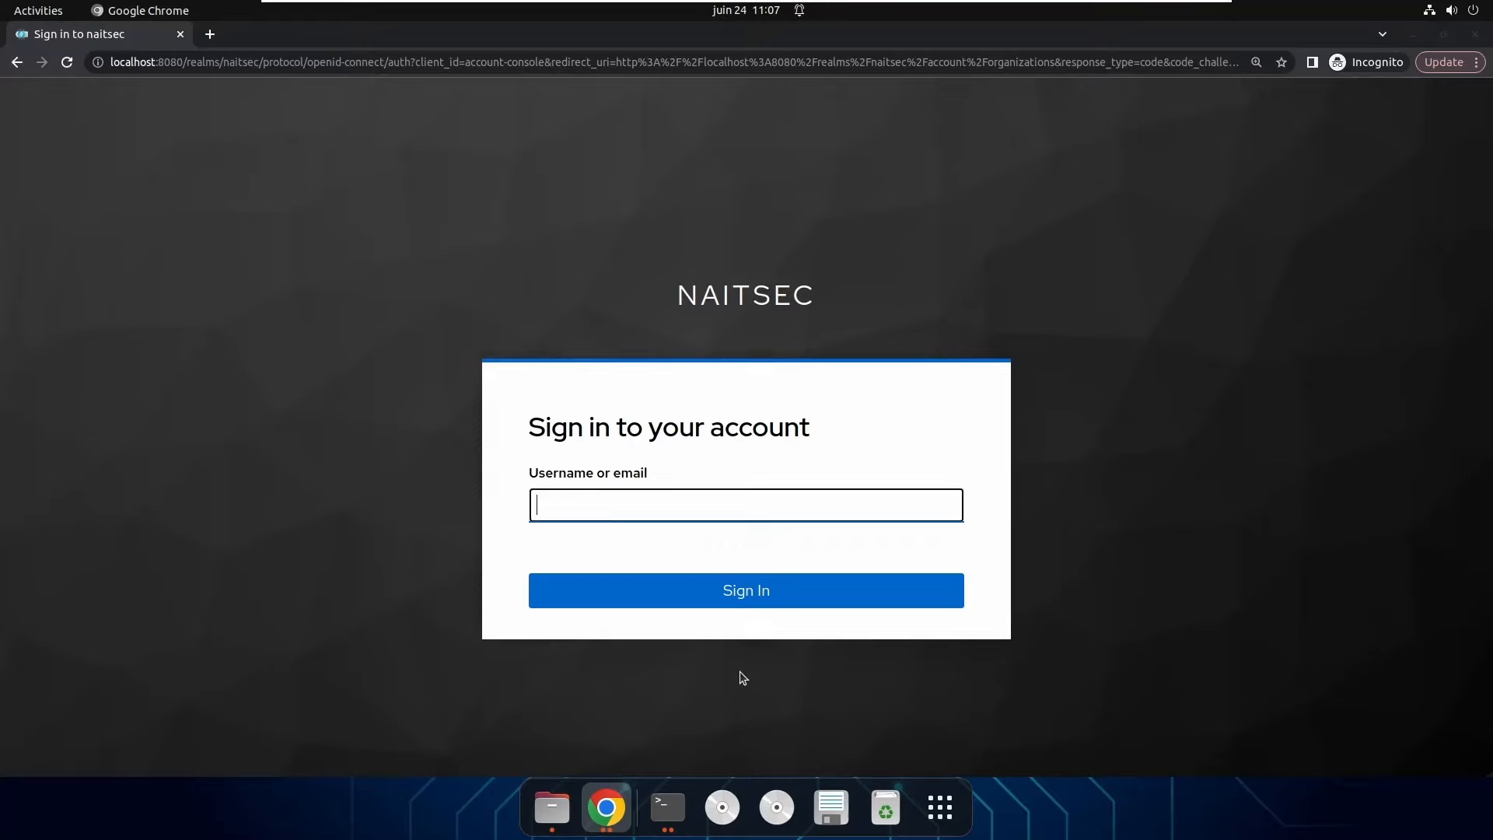
{"action": "left_click", "coordinate": [649, 506]}
{"action": "key", "text": "ctrl+v"}
{"action": "left_click", "coordinate": [747, 605]}
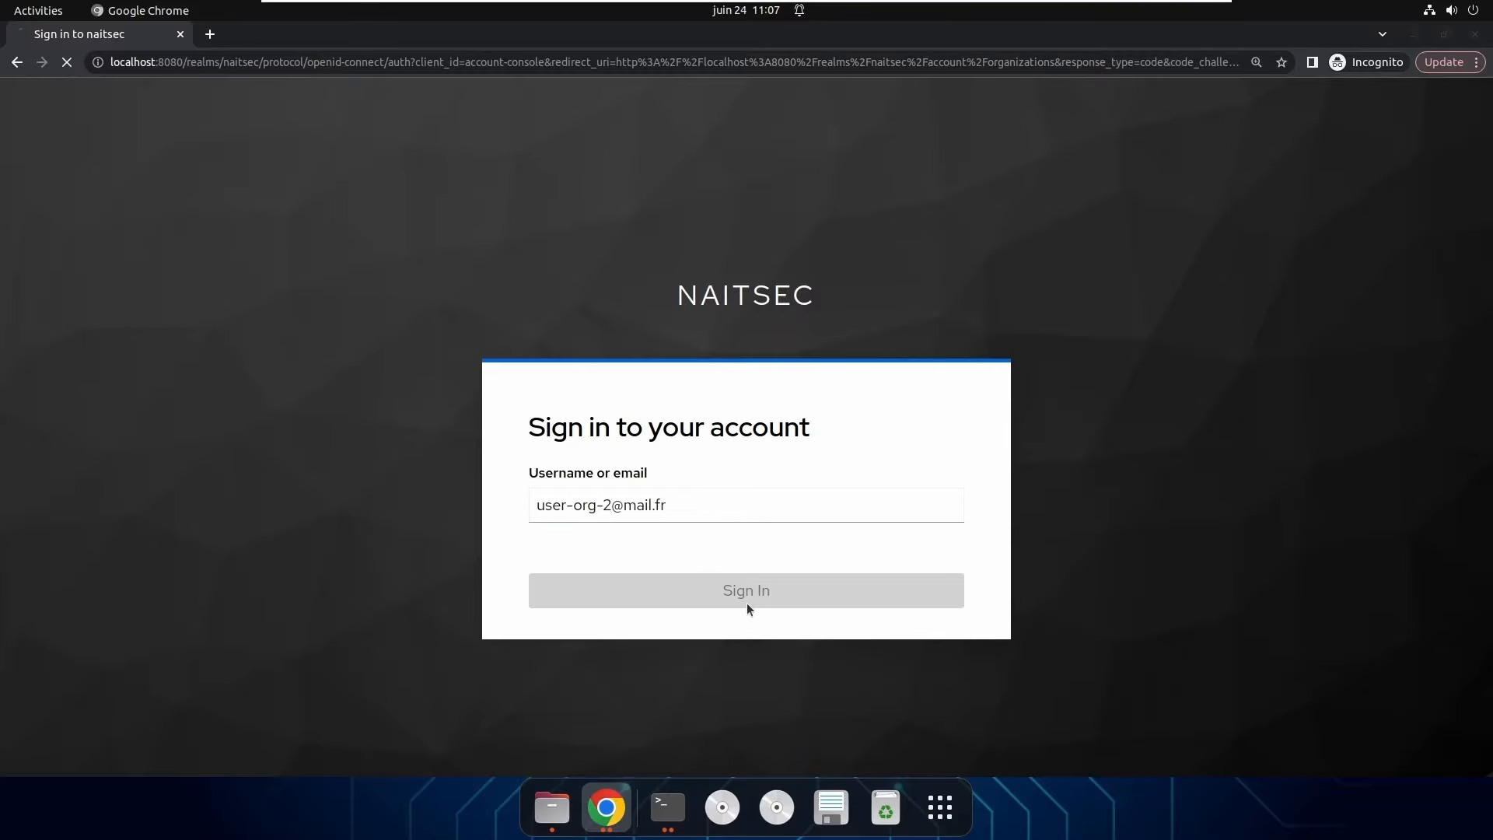
{"action": "triple_click", "coordinate": [559, 485]}
{"action": "left_click", "coordinate": [637, 555]}
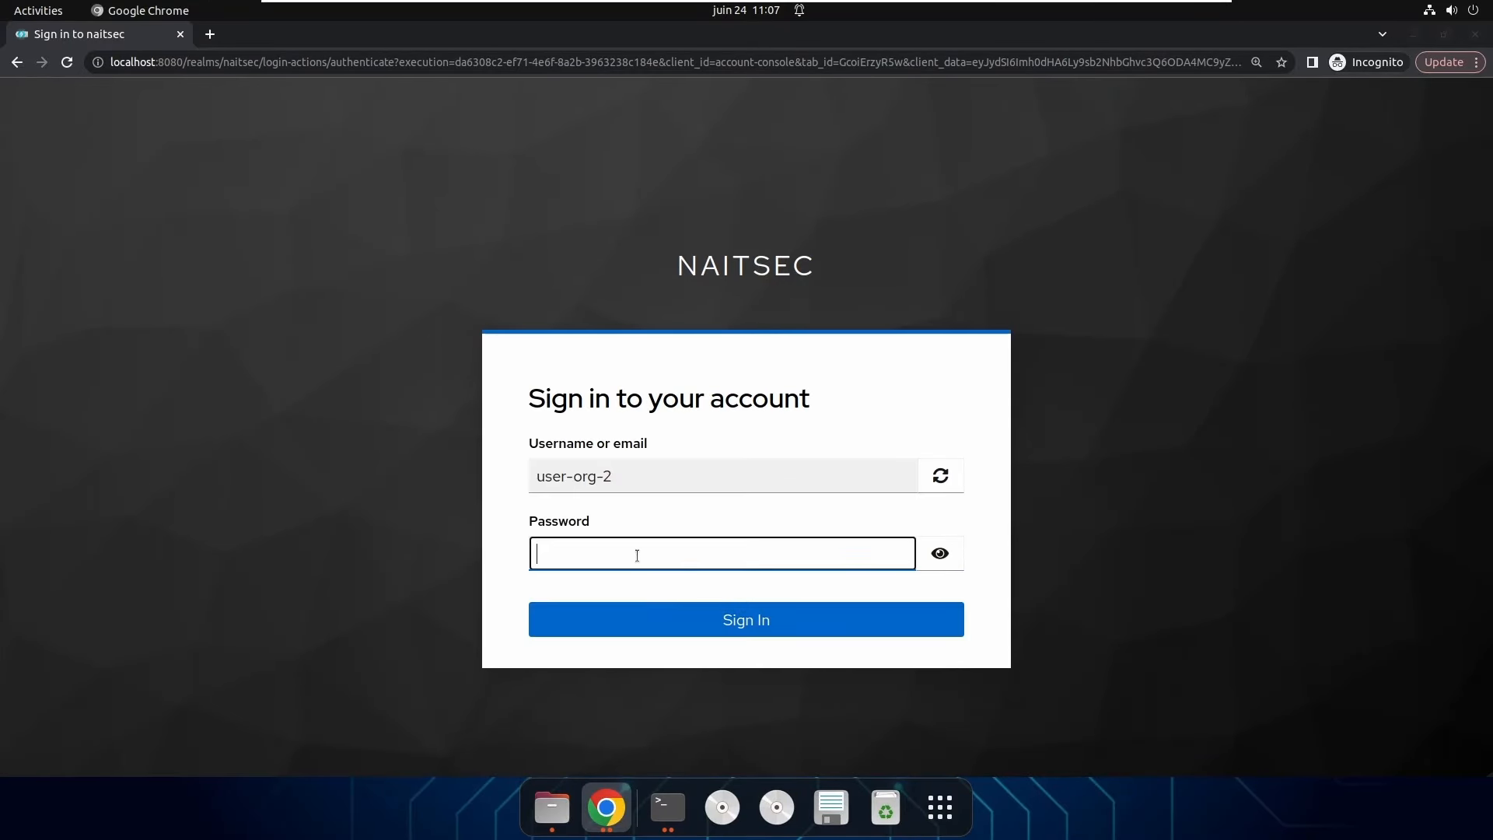
{"action": "type", "text": "•••••"}
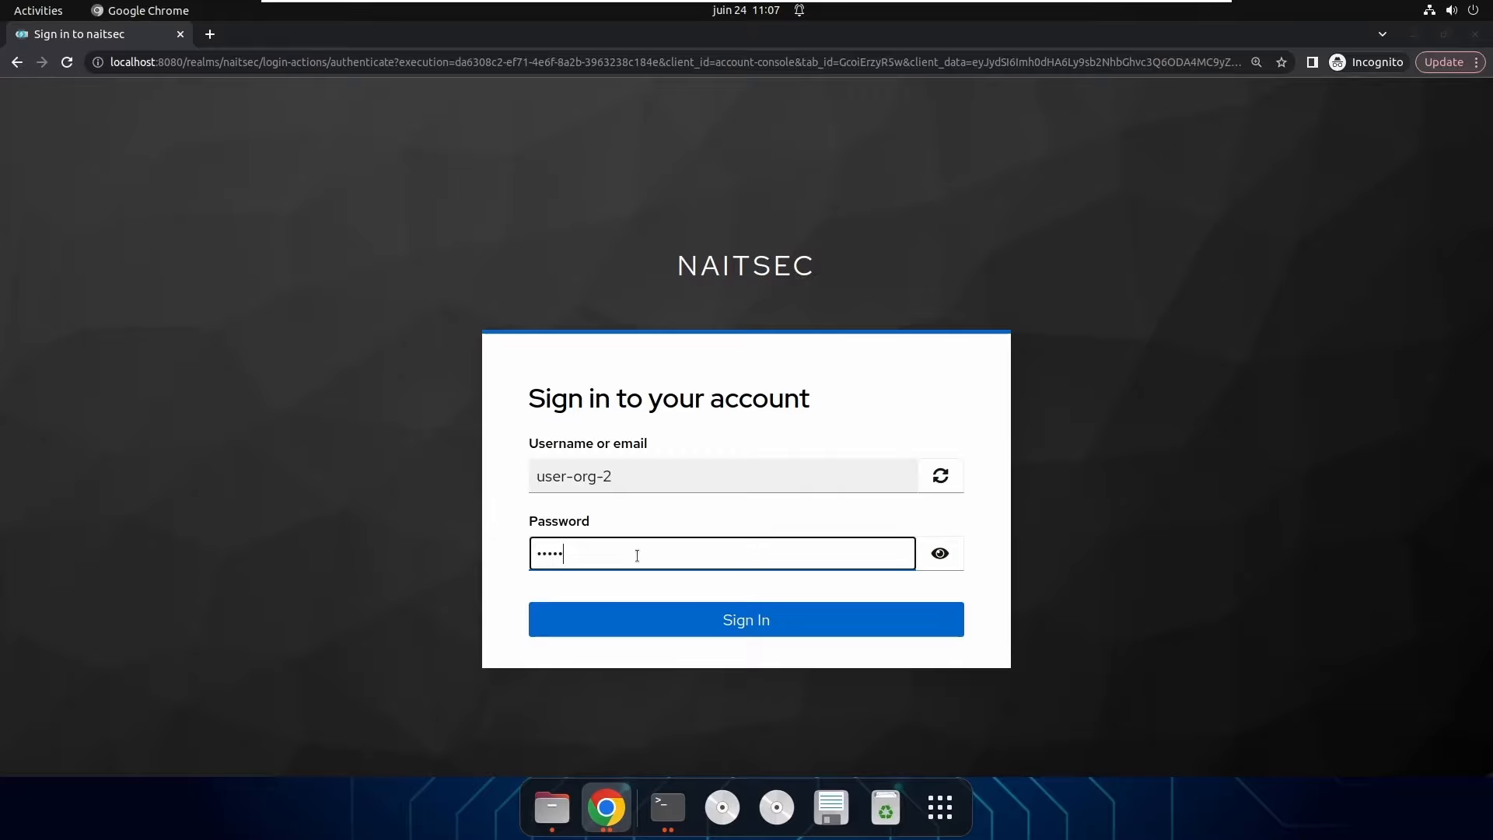